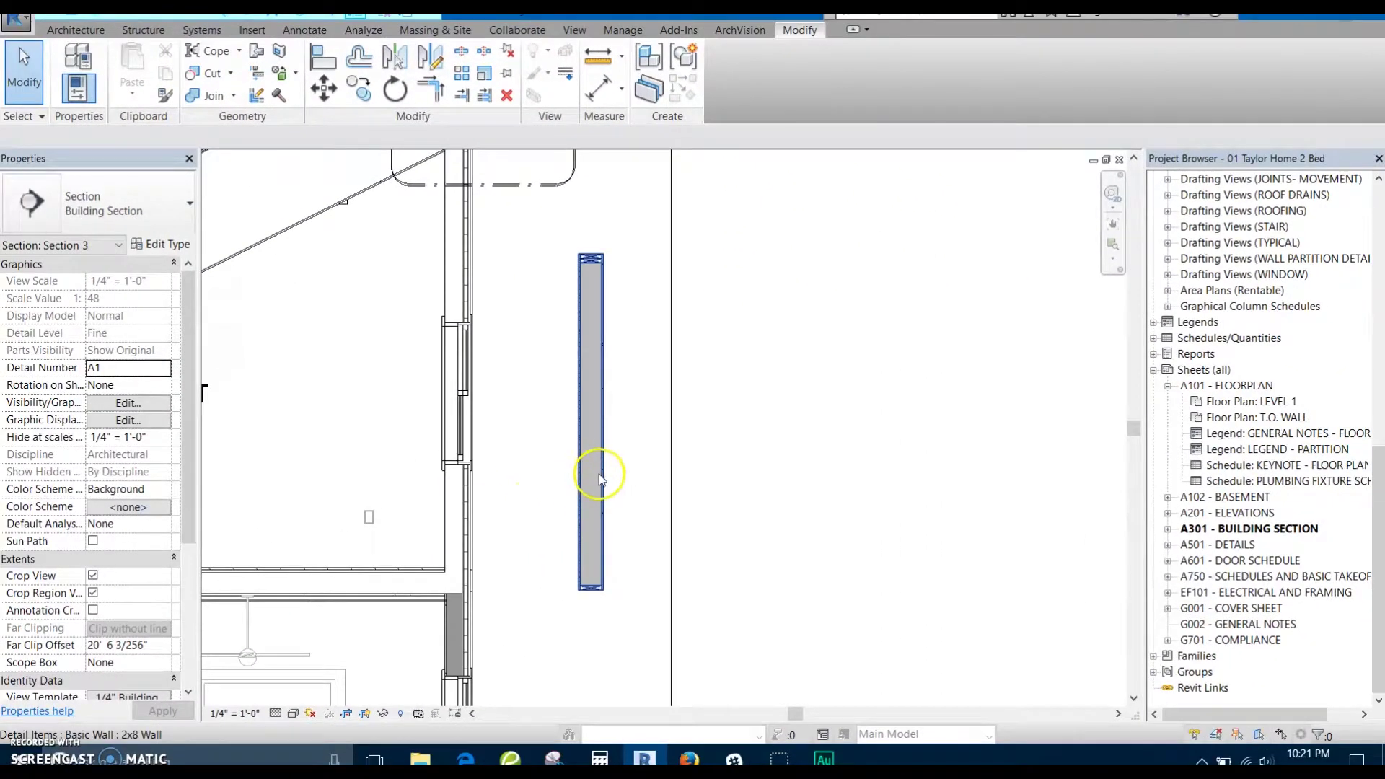
Zoom around Section 3 and select the 2x8 wall detail item to inspect it
scroll(599, 476, "up", 1)
left_click(613, 296)
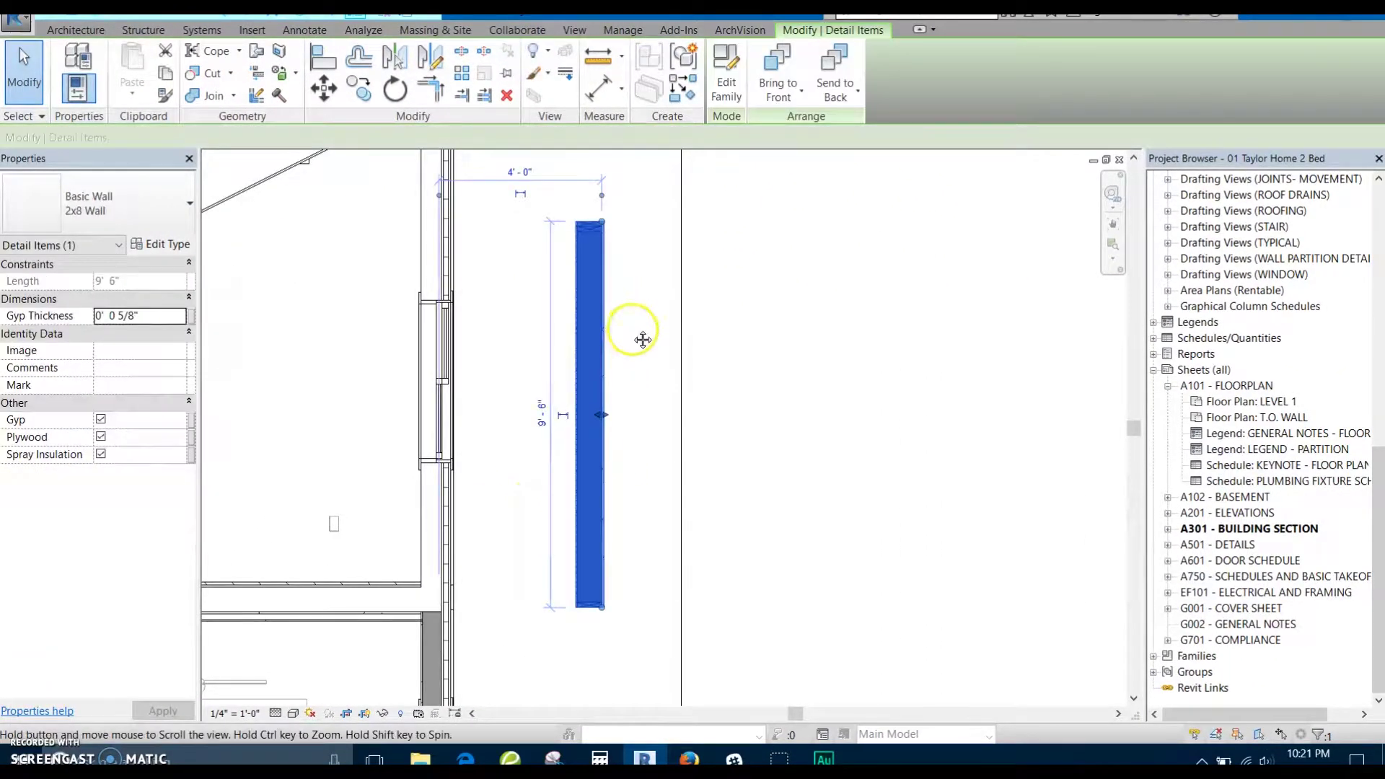
scroll(641, 338, "up", 1)
left_click(633, 334)
left_click(583, 302)
left_click(647, 342)
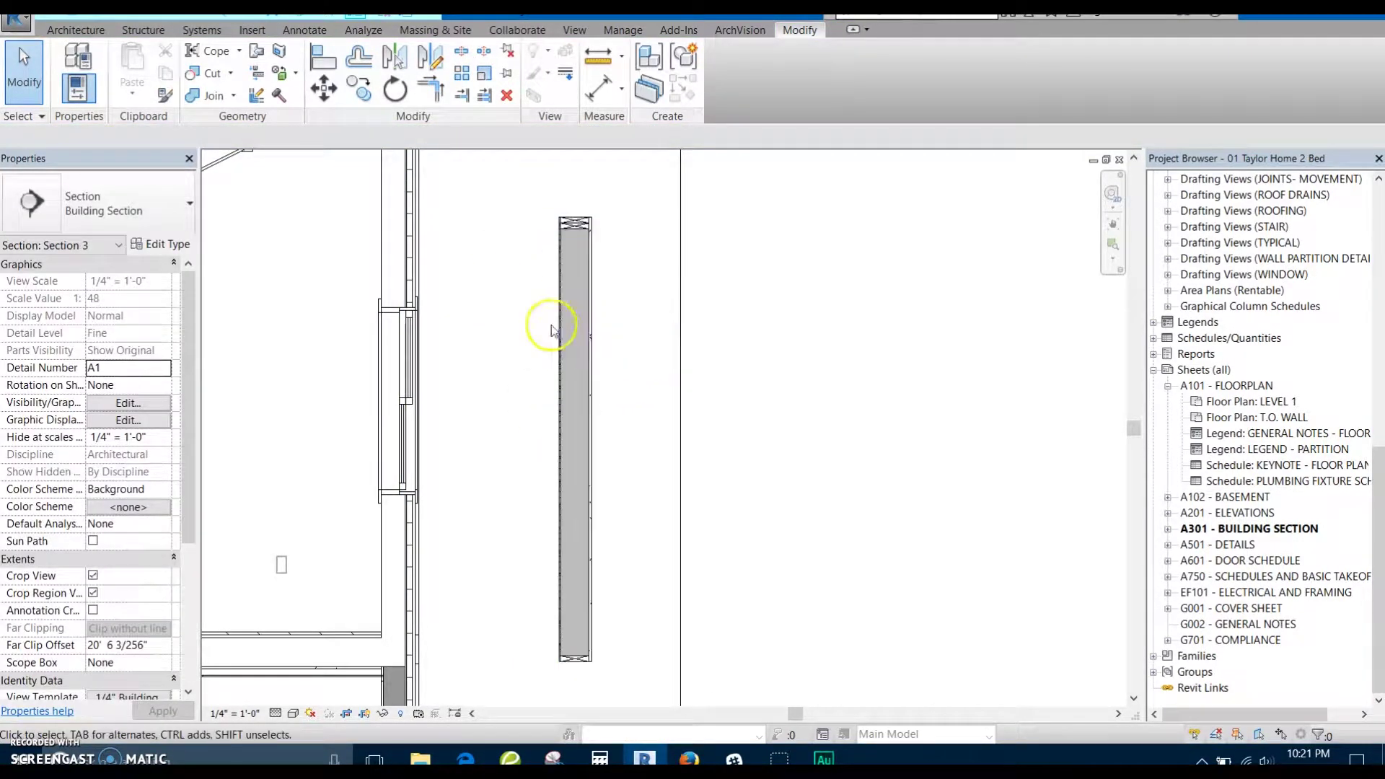
scroll(614, 402, "up", 2)
scroll(603, 393, "down", 2)
scroll(596, 385, "up", 4)
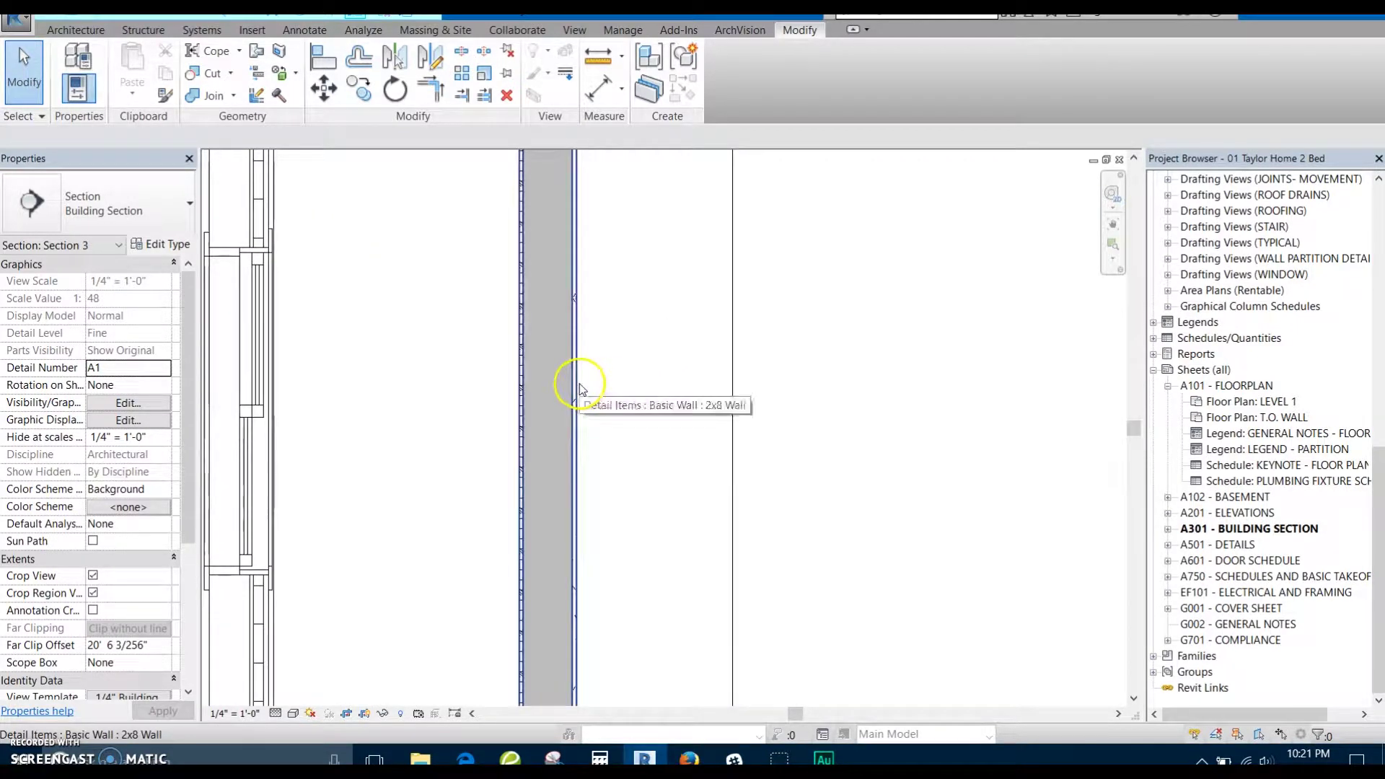
scroll(491, 386, "down", 2)
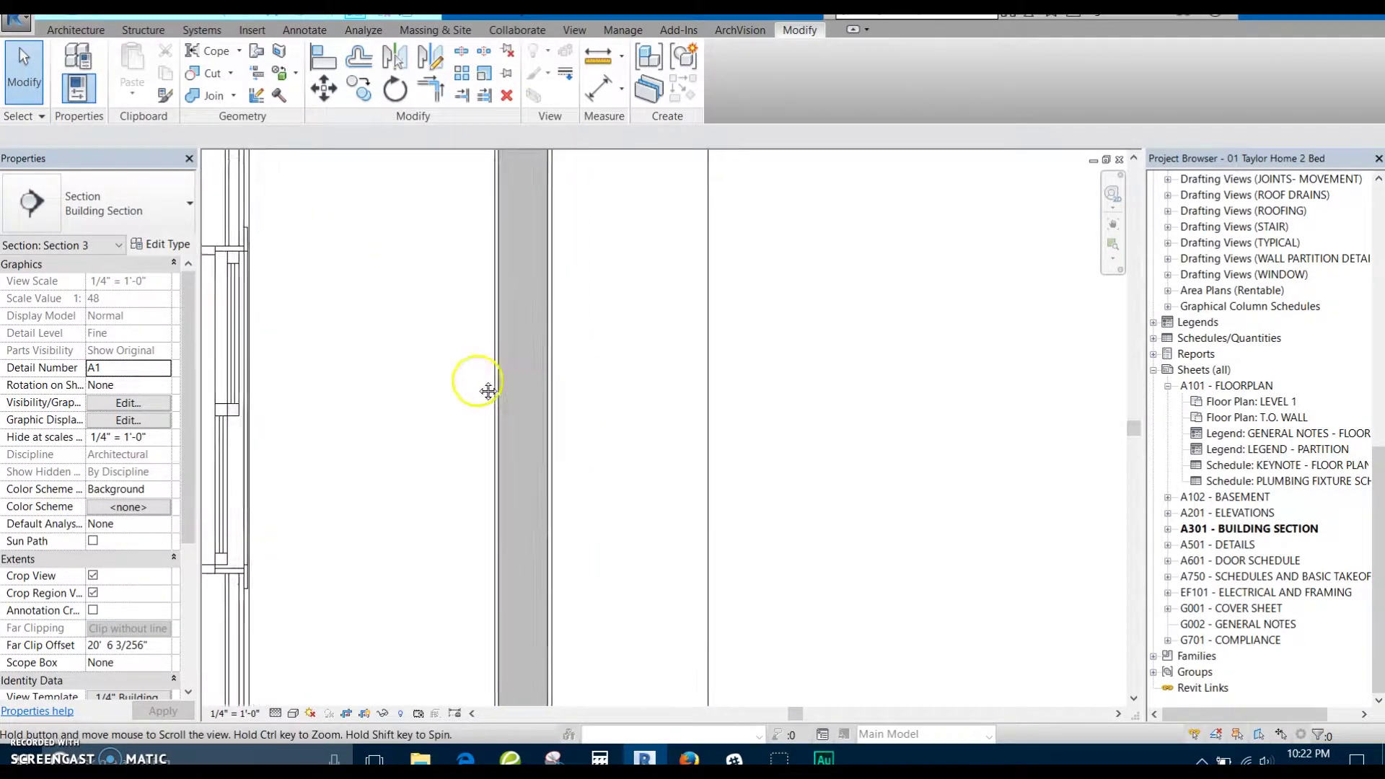
left_click(517, 192)
left_click(573, 254)
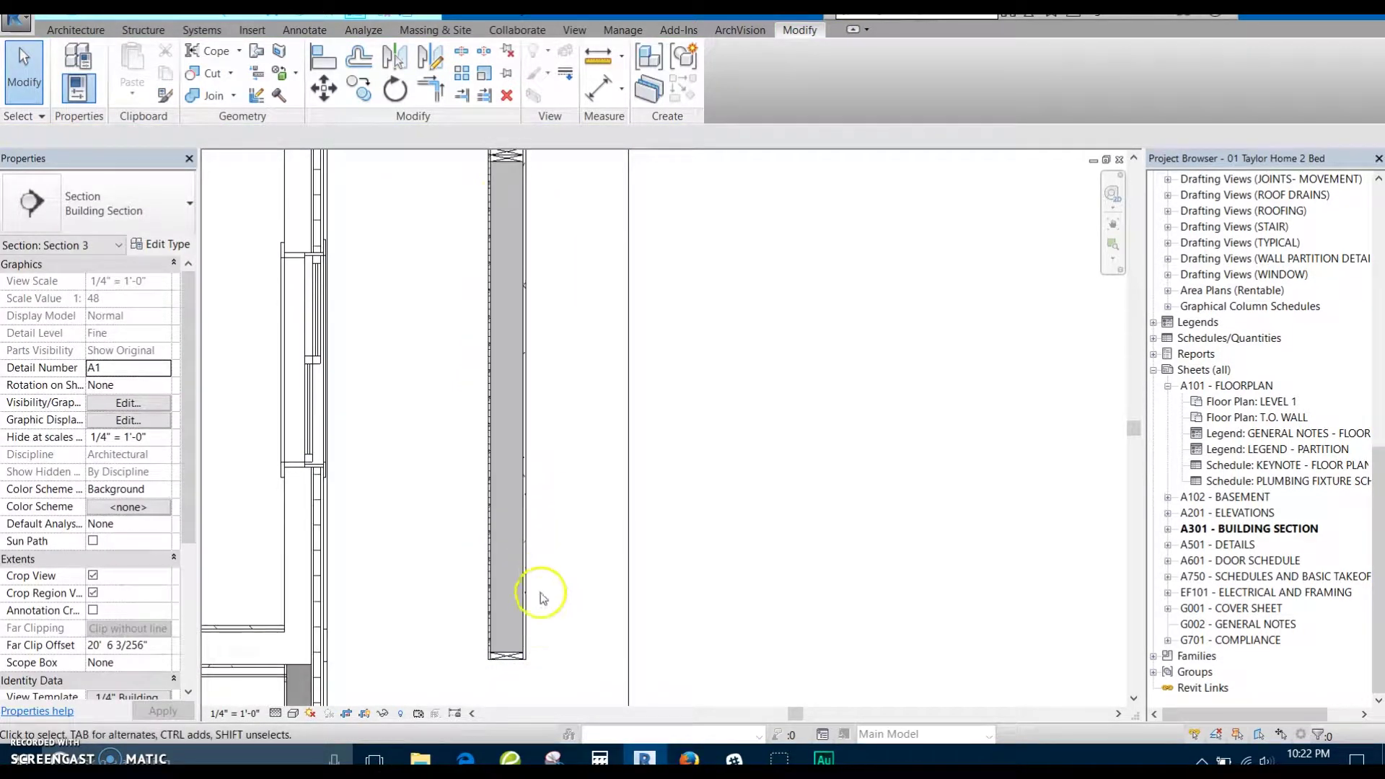
scroll(548, 596, "down", 2)
Drag the wall detail item's top end grip until it measures 9'-11" tall
left_click(519, 470)
left_click_drag(526, 267, 527, 357)
left_click(544, 355)
left_click(538, 355)
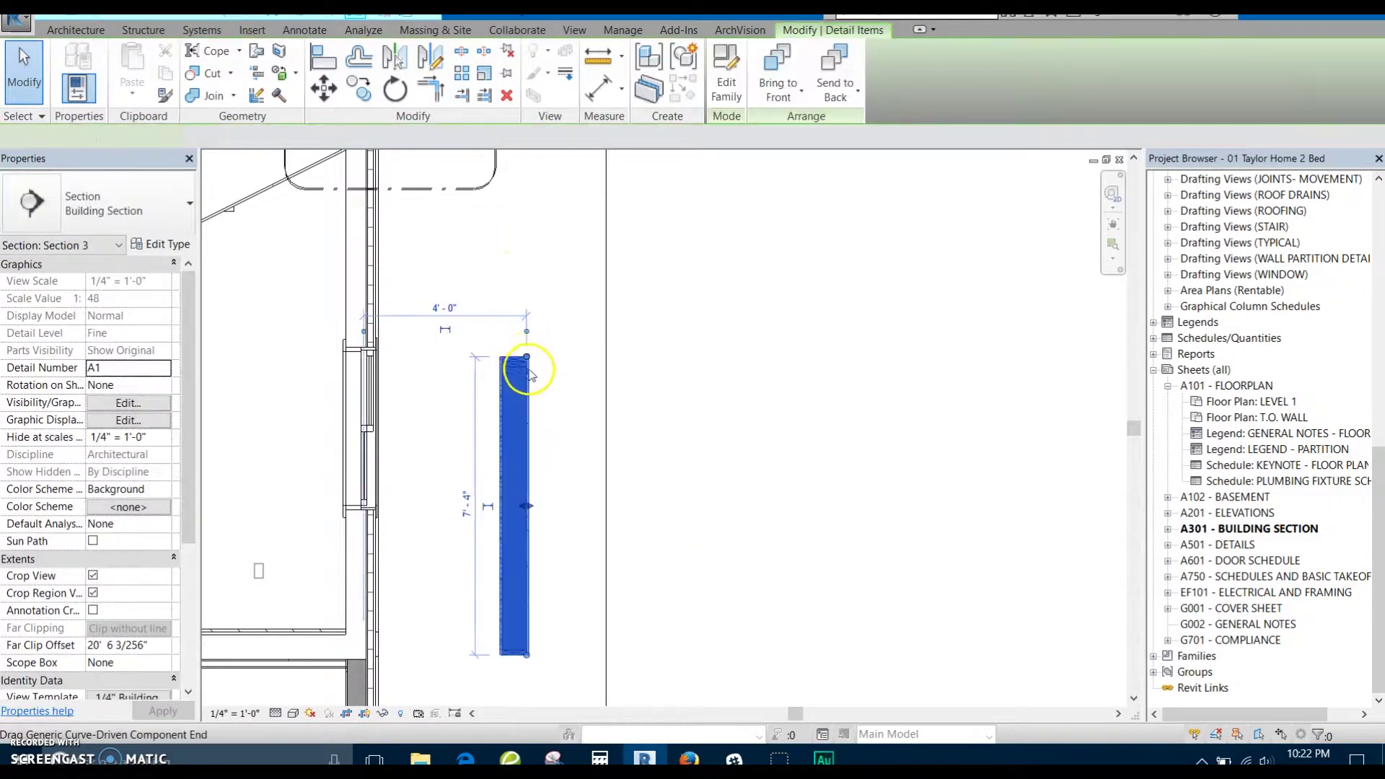
left_click_drag(530, 251, 527, 253)
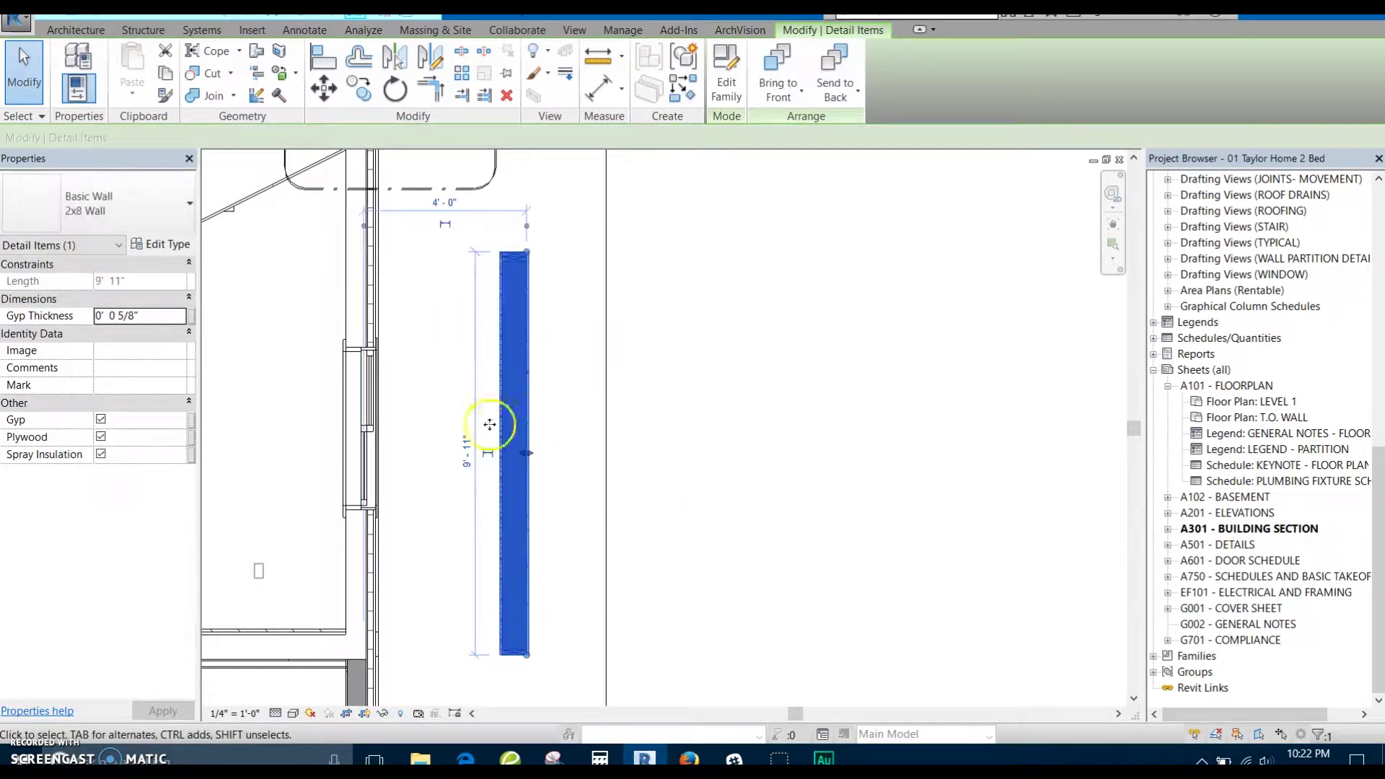
left_click(560, 396)
left_click(514, 418)
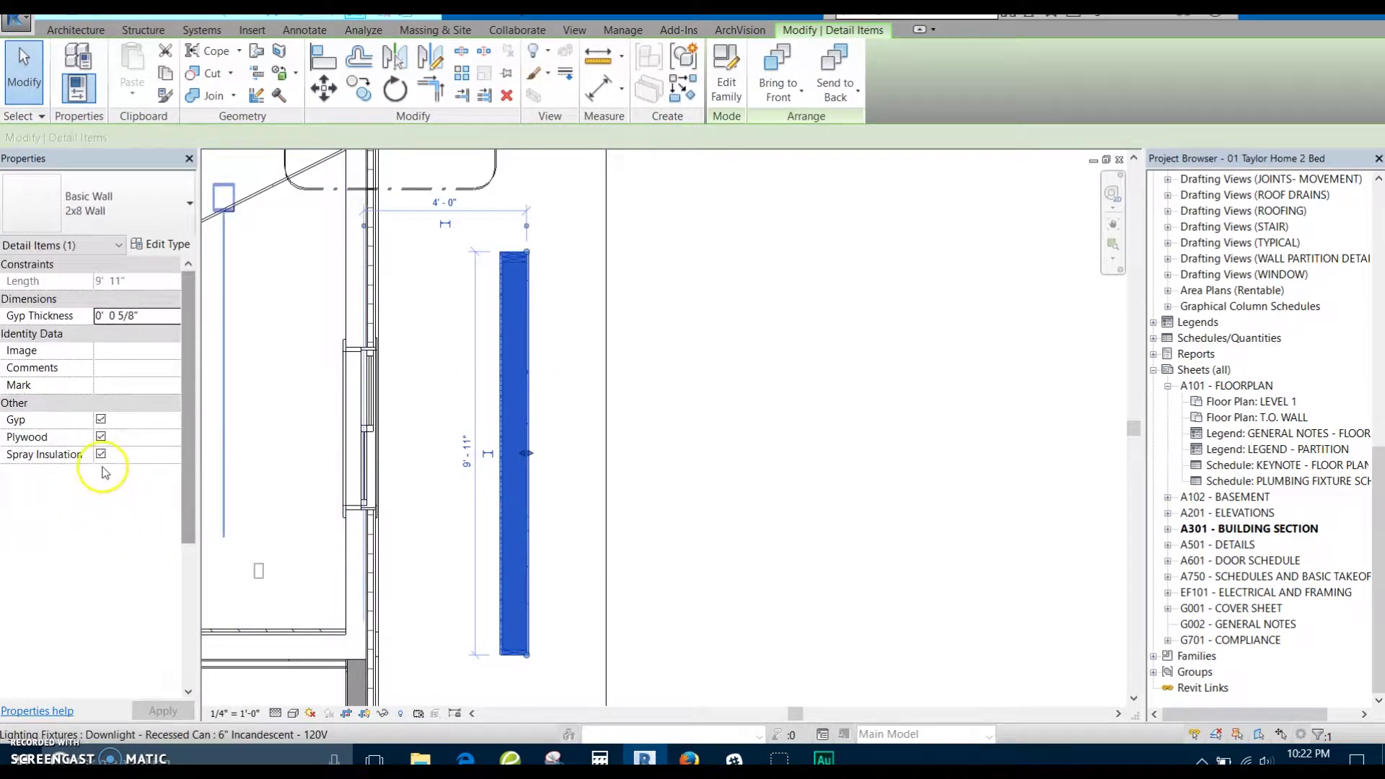
left_click(572, 410)
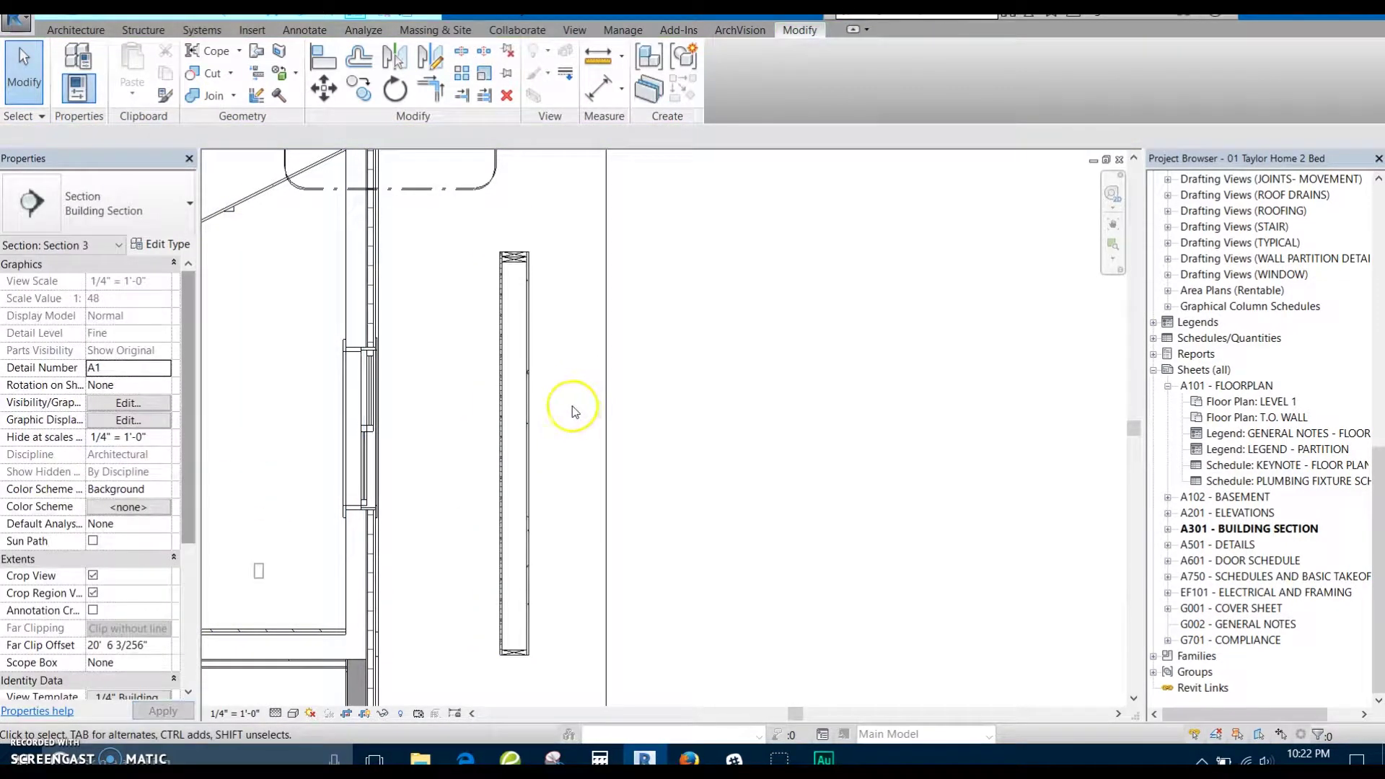
Clear a layer option and switch the wall detail item to the Basic Wall : 2x4 Wall type
left_click(529, 390)
left_click(101, 438)
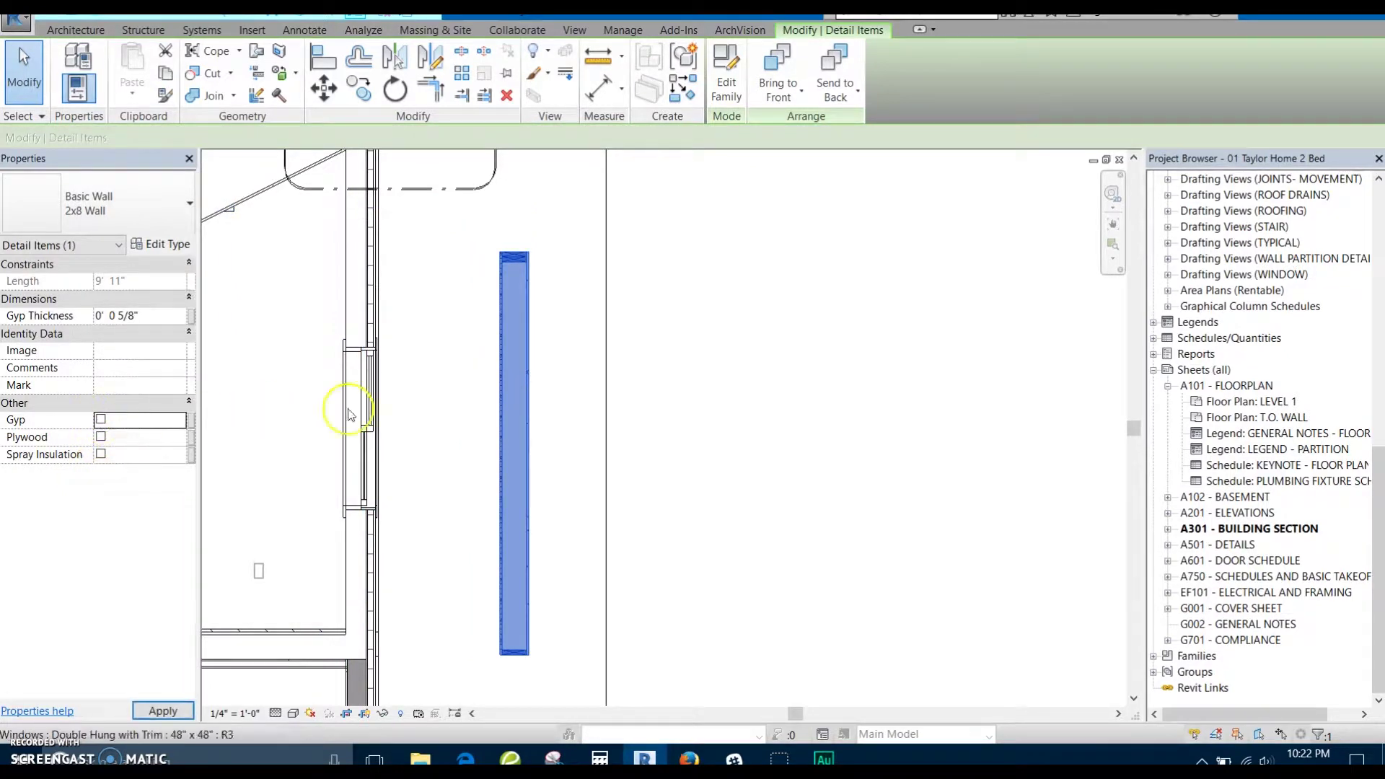
left_click(433, 411)
left_click(519, 368)
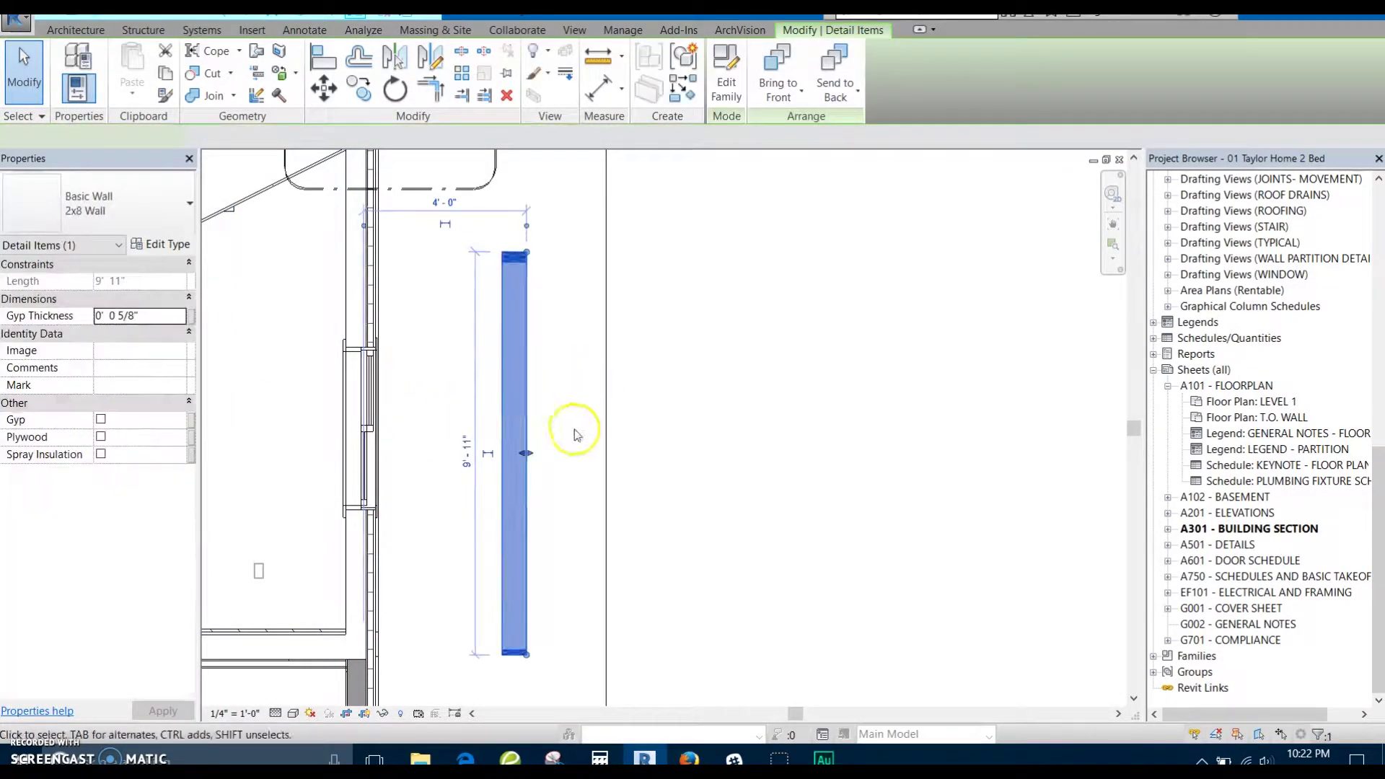
left_click(131, 216)
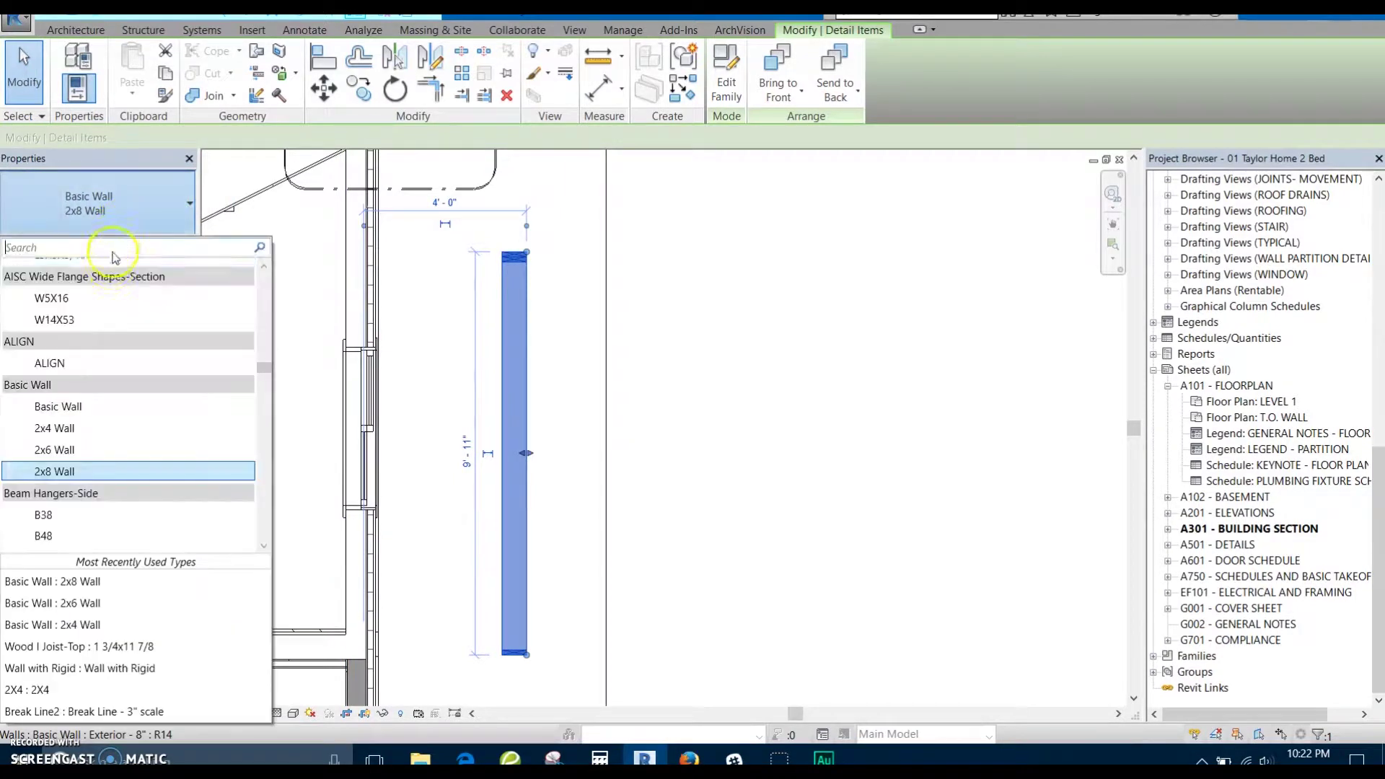
left_click(111, 427)
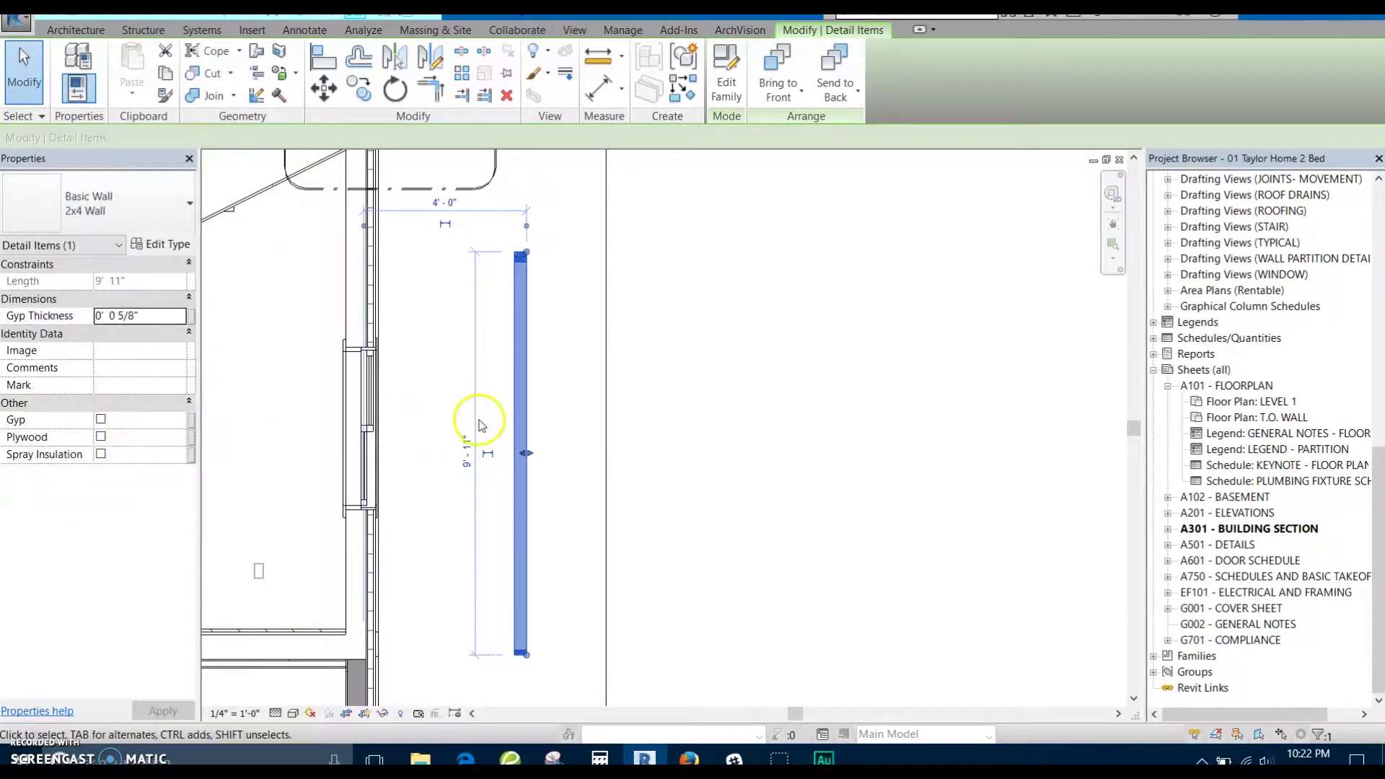
Turn on the Gyp, Plywood and Spray Insulation layers in Properties
left_click(101, 420)
left_click(101, 436)
left_click(101, 454)
left_click(547, 352)
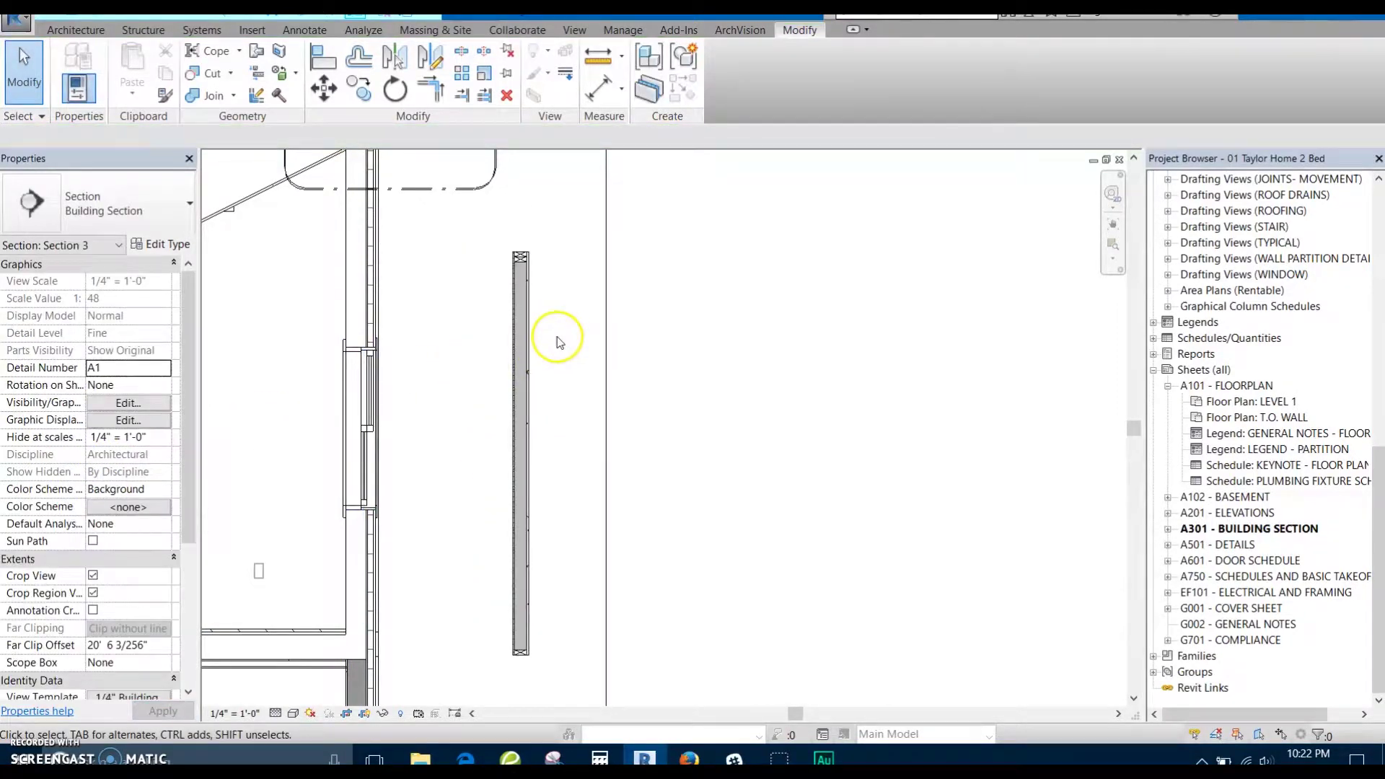
scroll(556, 342, "up", 2)
scroll(558, 344, "down", 1)
middle_click_drag(568, 350, 580, 314)
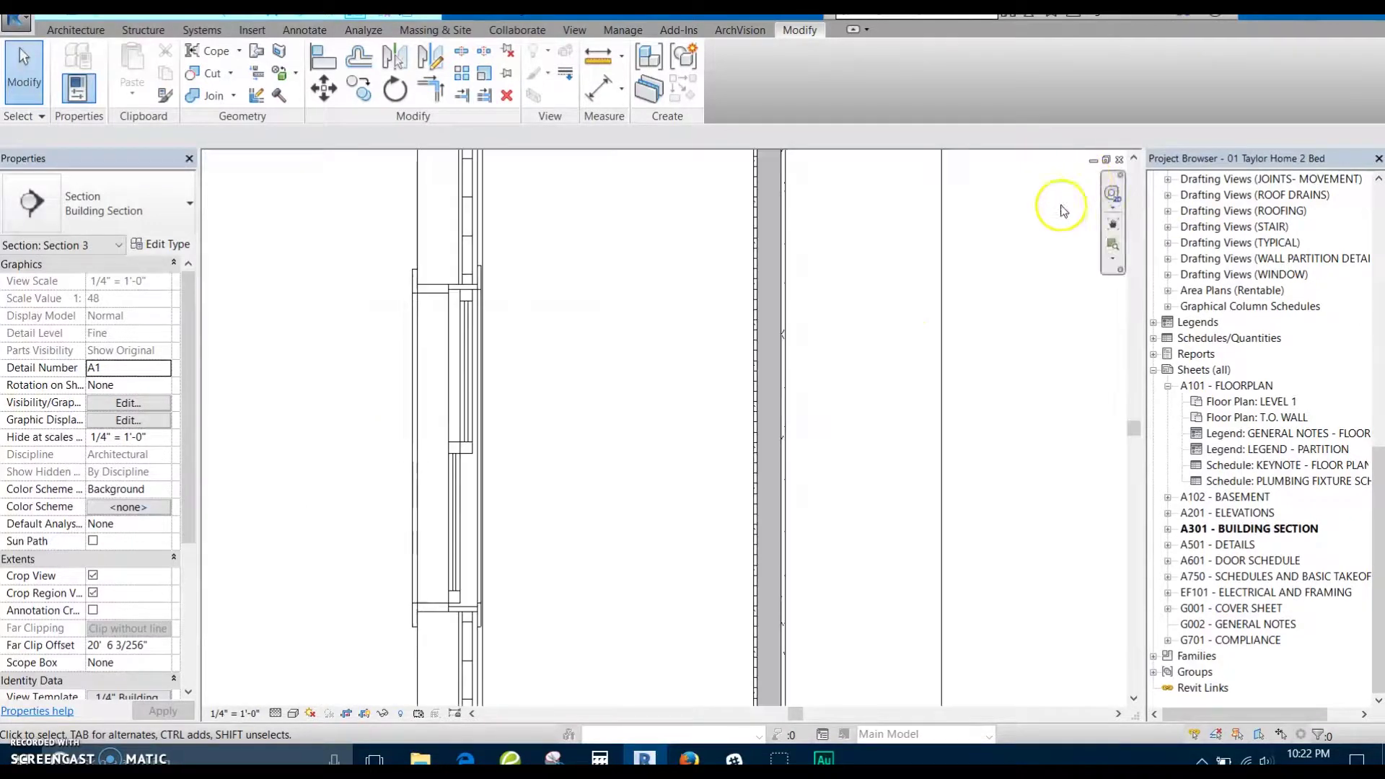
Close Section 3 and frame the Wall with Rigid family's 4'-0" layered wall assembly
left_click(1120, 159)
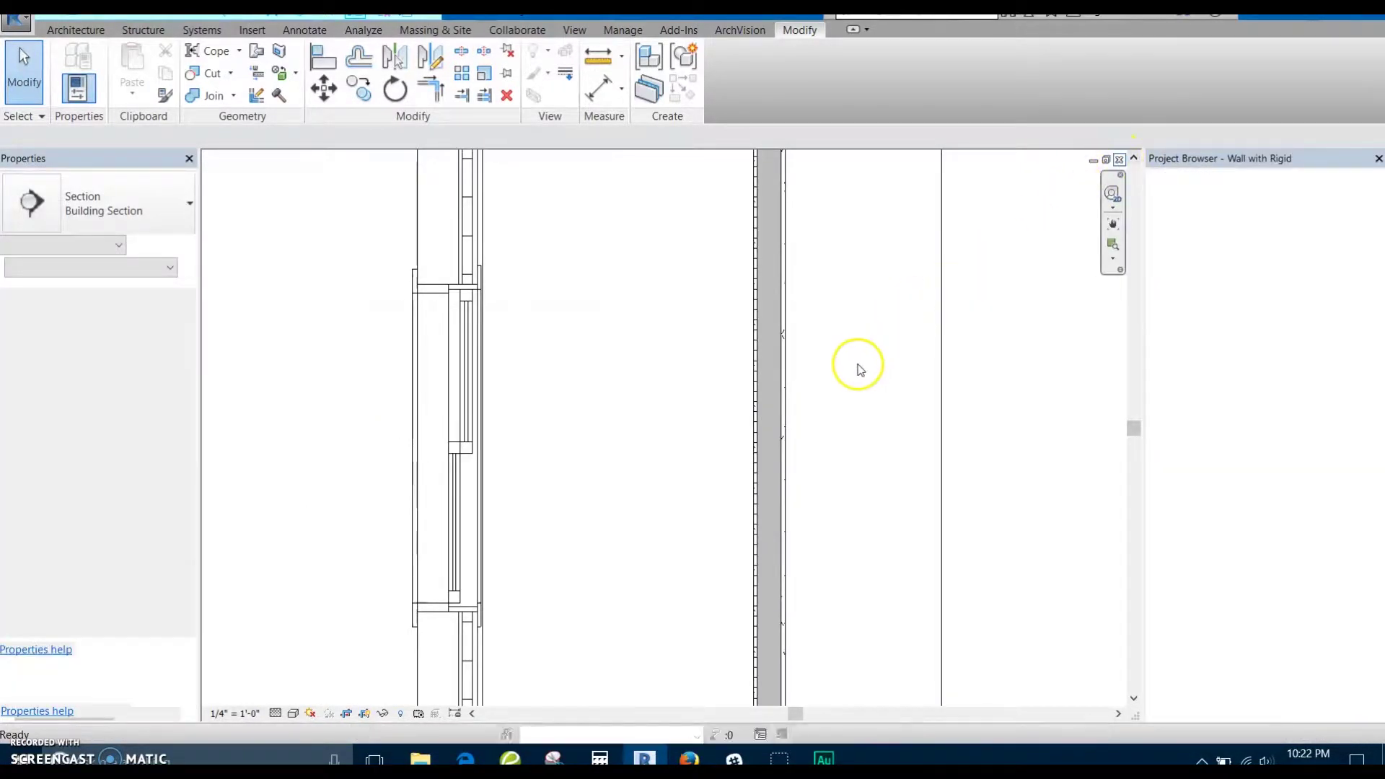
mouse_move(772, 387)
middle_mouse_down()
mouse_move(692, 379)
mouse_move(756, 392)
middle_mouse_up()
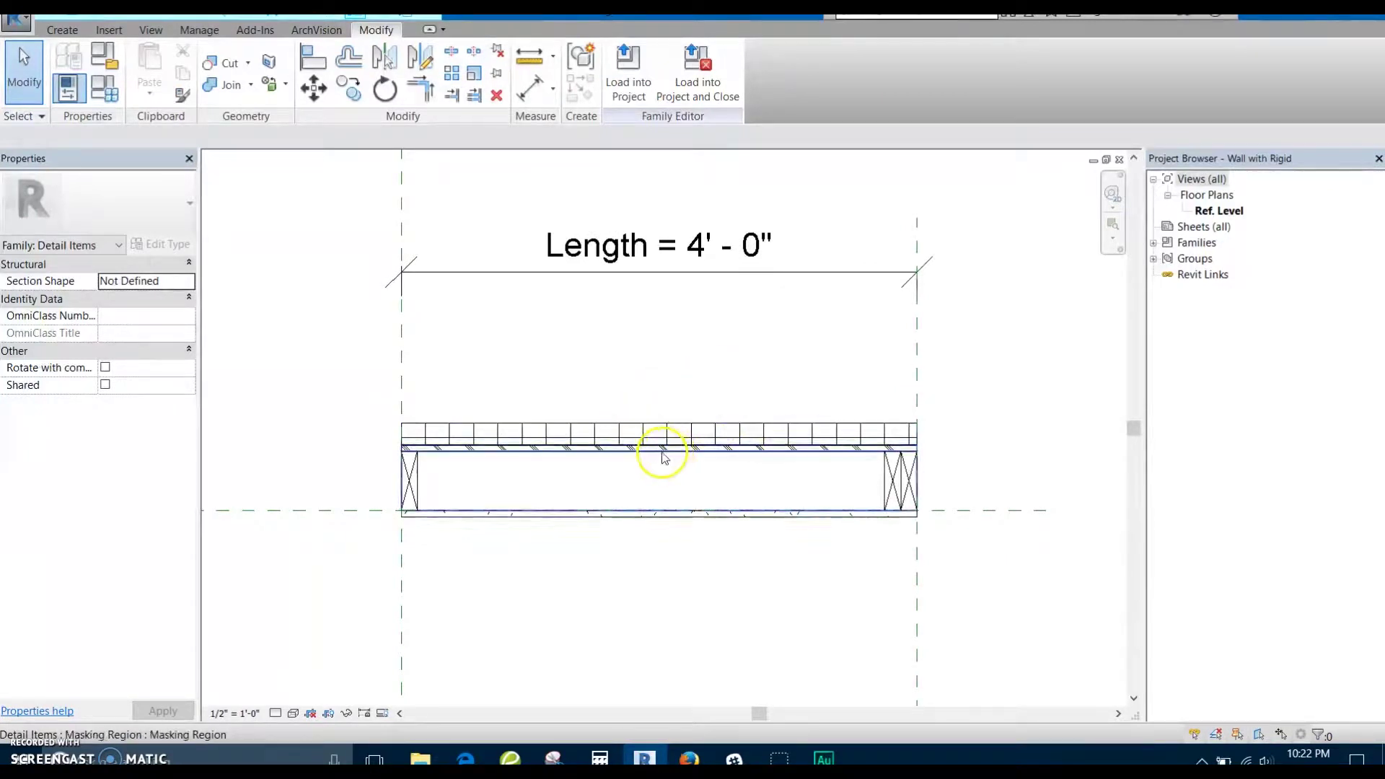
middle_click_drag(710, 402, 691, 399)
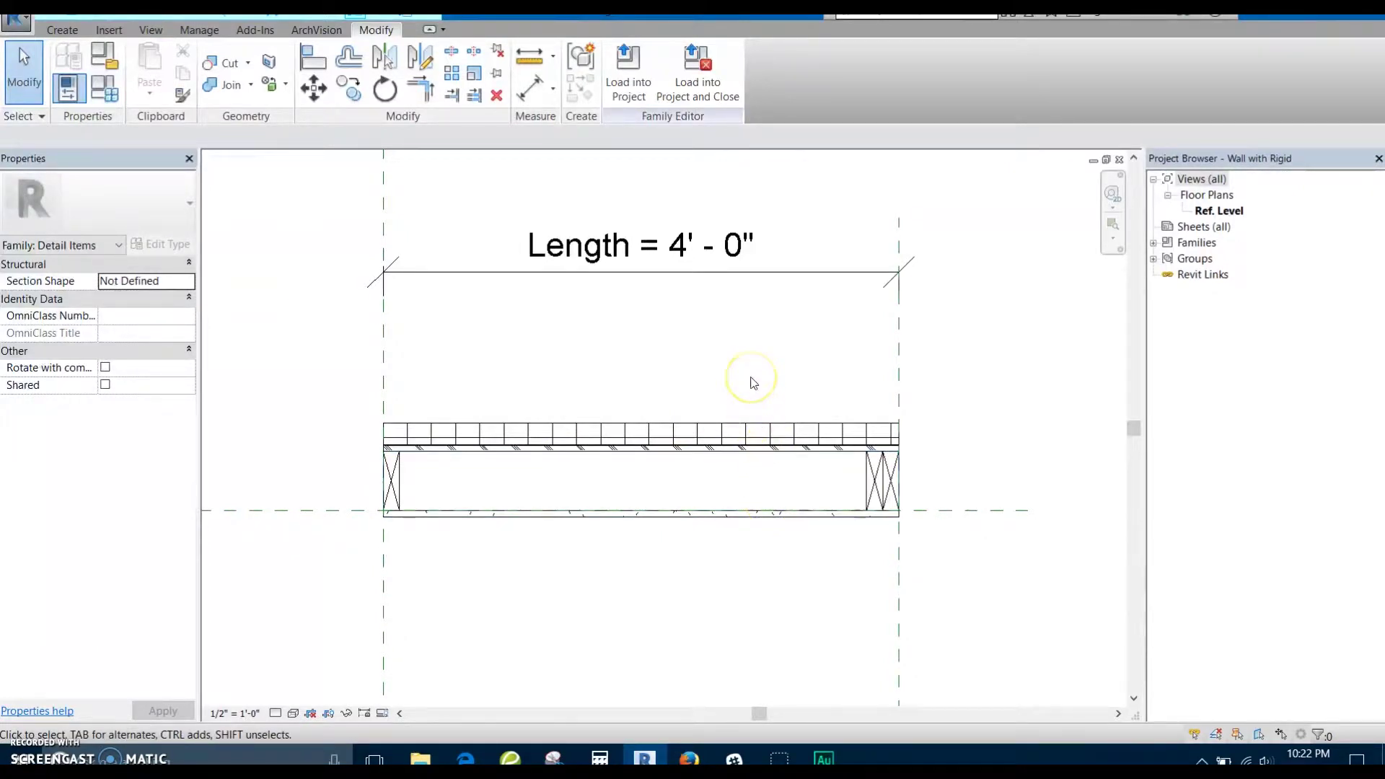
middle_click_drag(739, 393, 714, 388)
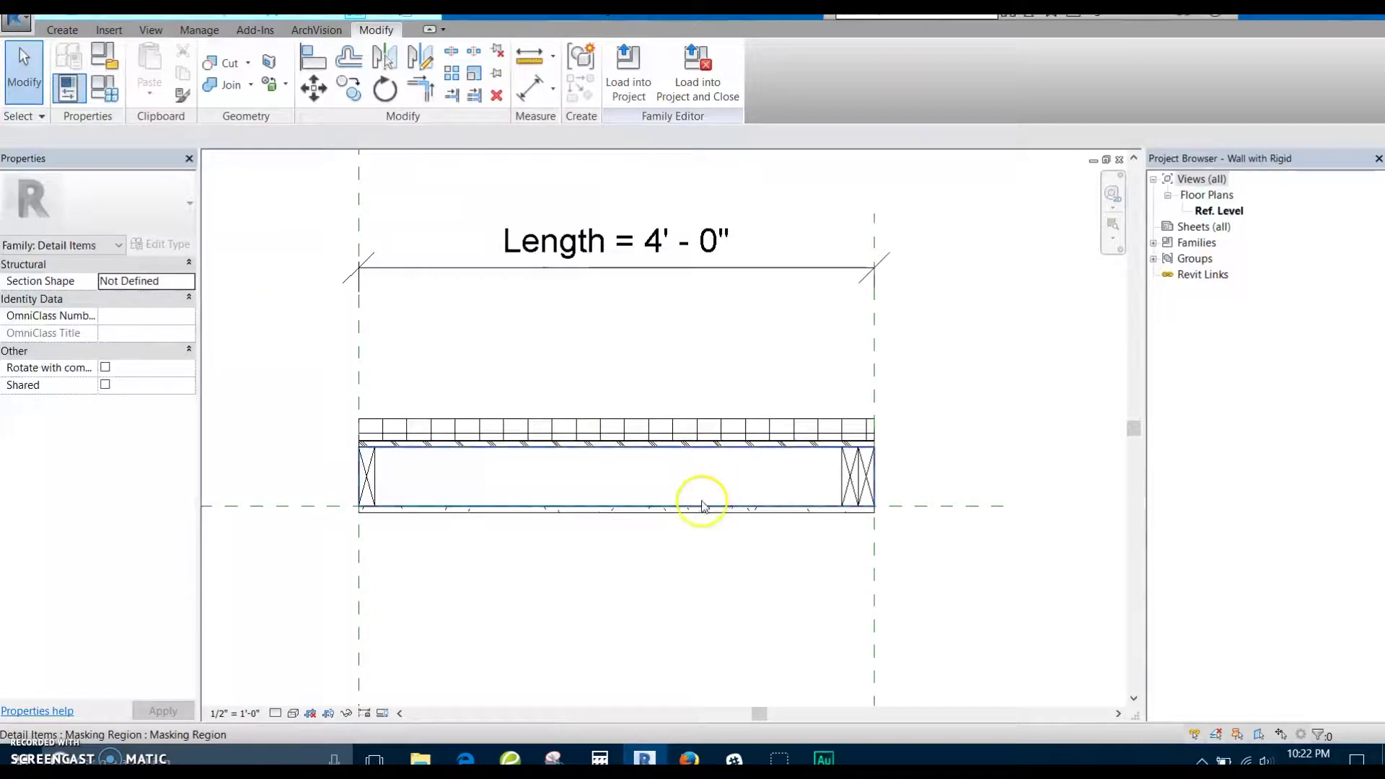
middle_click_drag(543, 488, 515, 481)
scroll(521, 490, "up", 2)
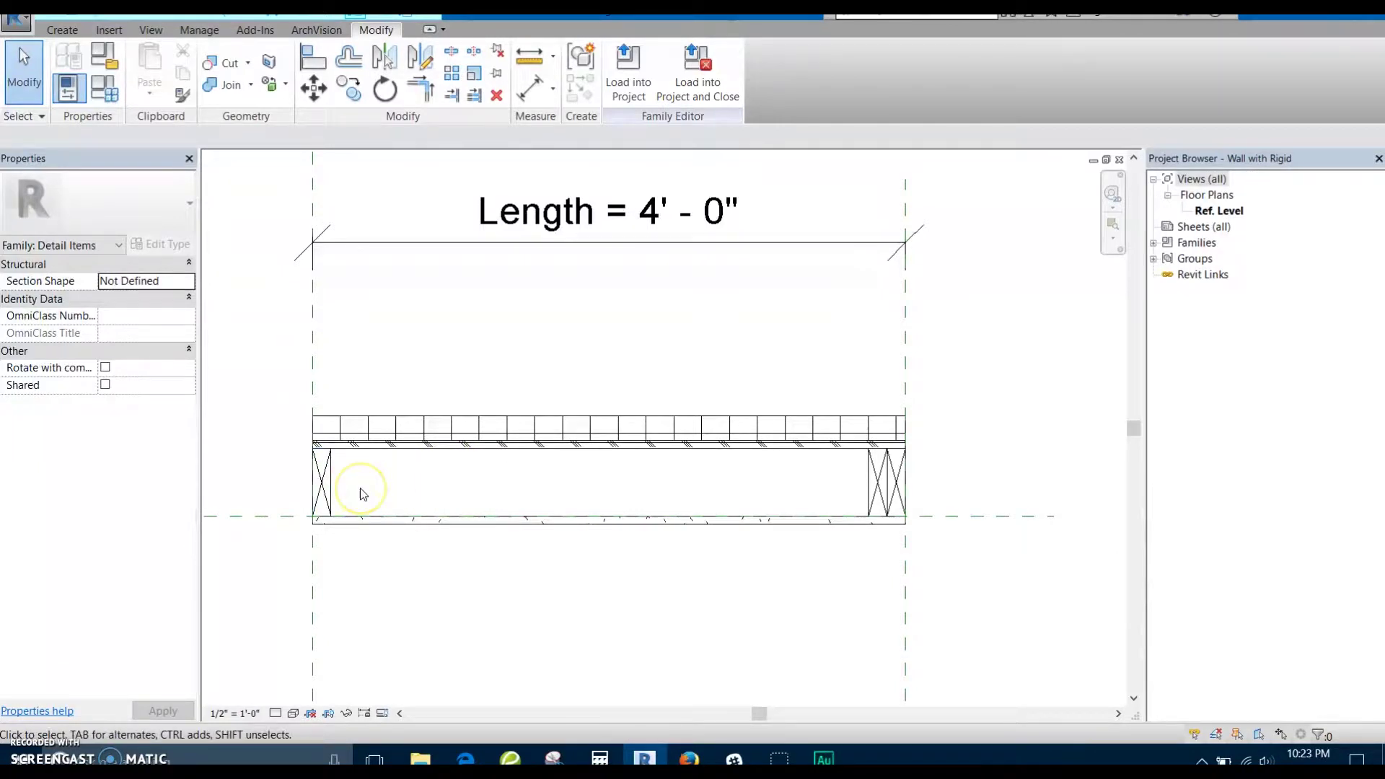
Select the plywood and gypsum filled regions, then open Family Types showing Length at 4'-0"
left_click(318, 474)
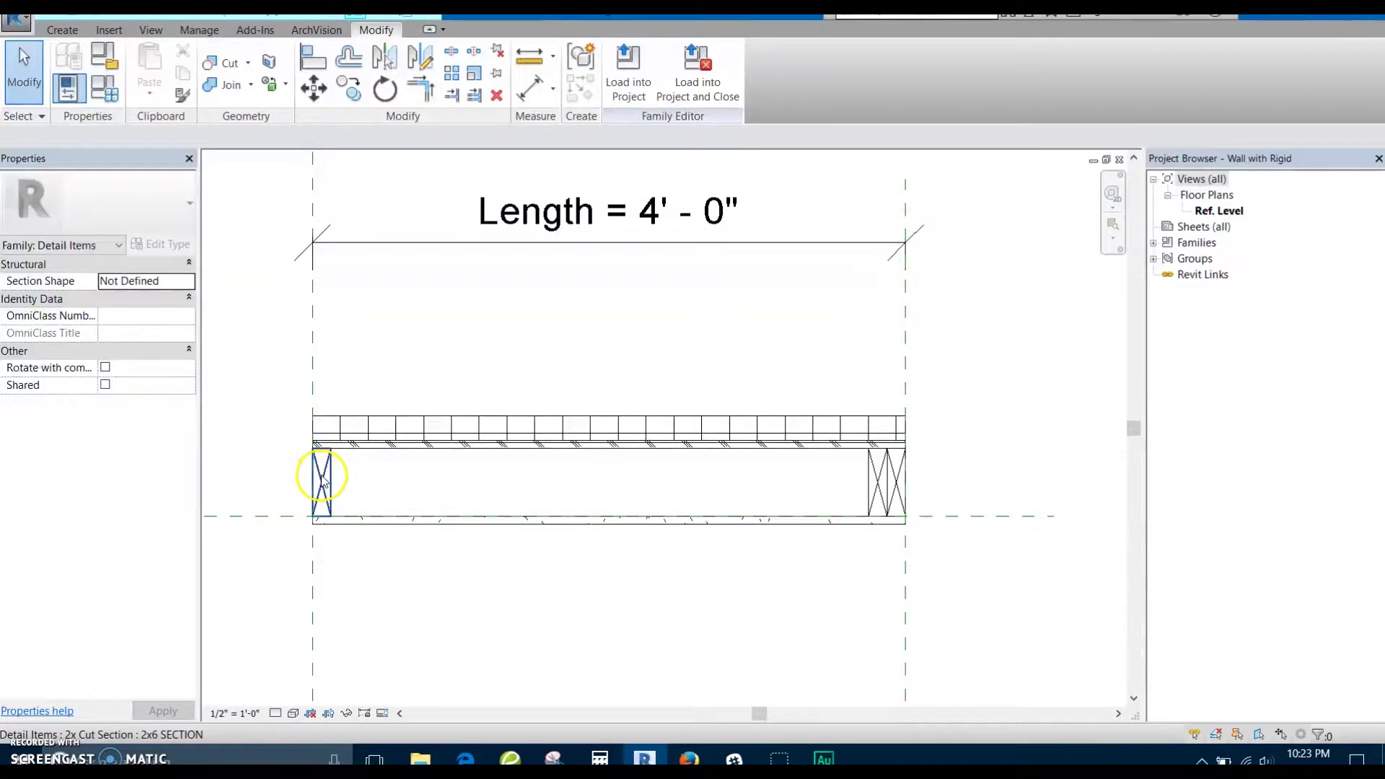
left_click(323, 479)
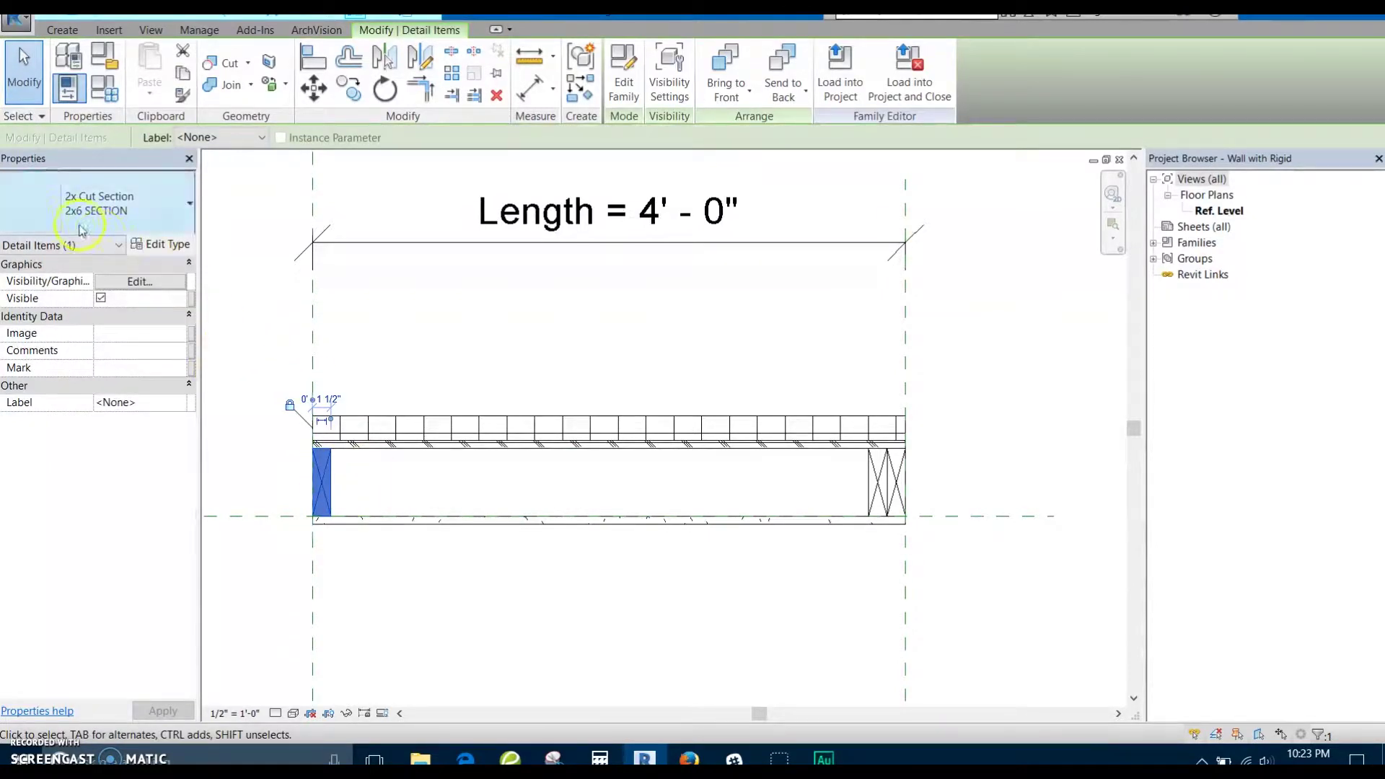
left_click(448, 356)
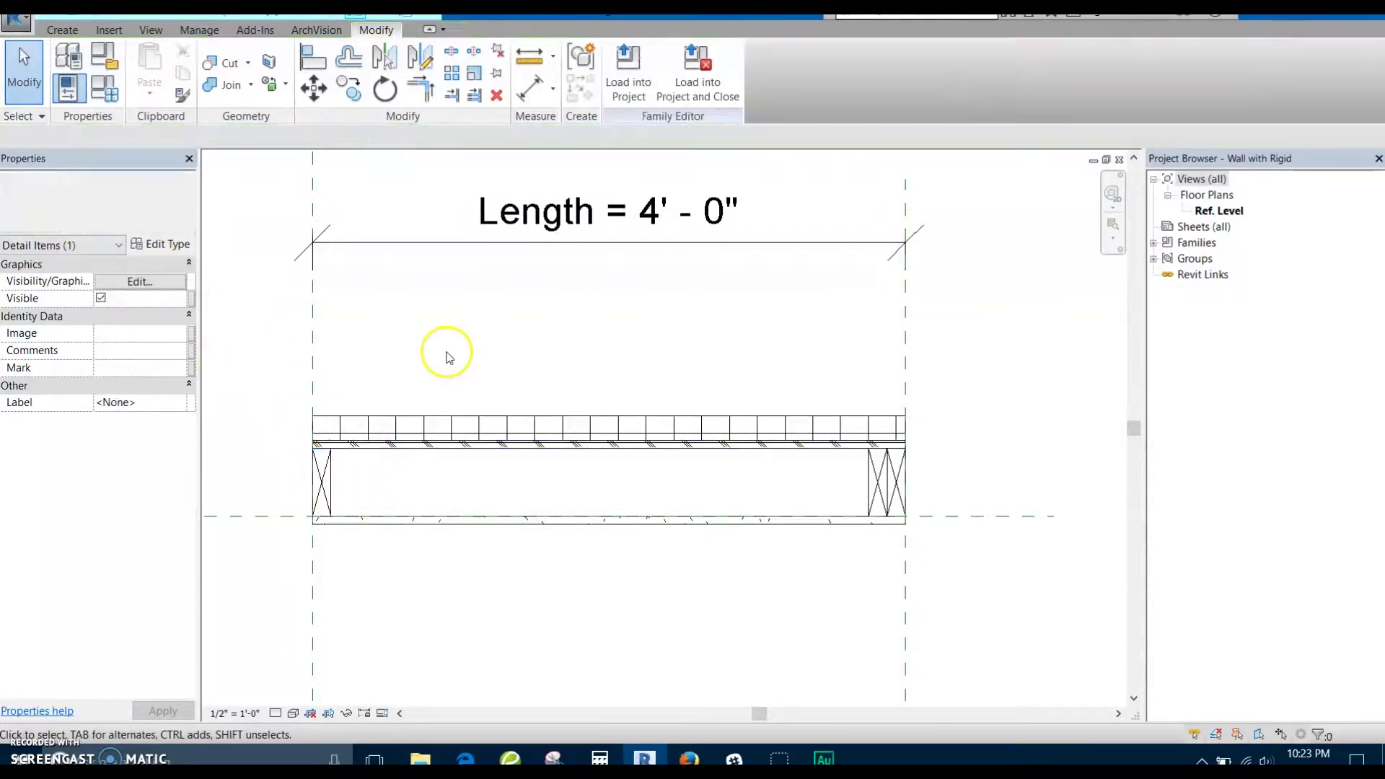
left_click(426, 445)
scroll(424, 448, "up", 1)
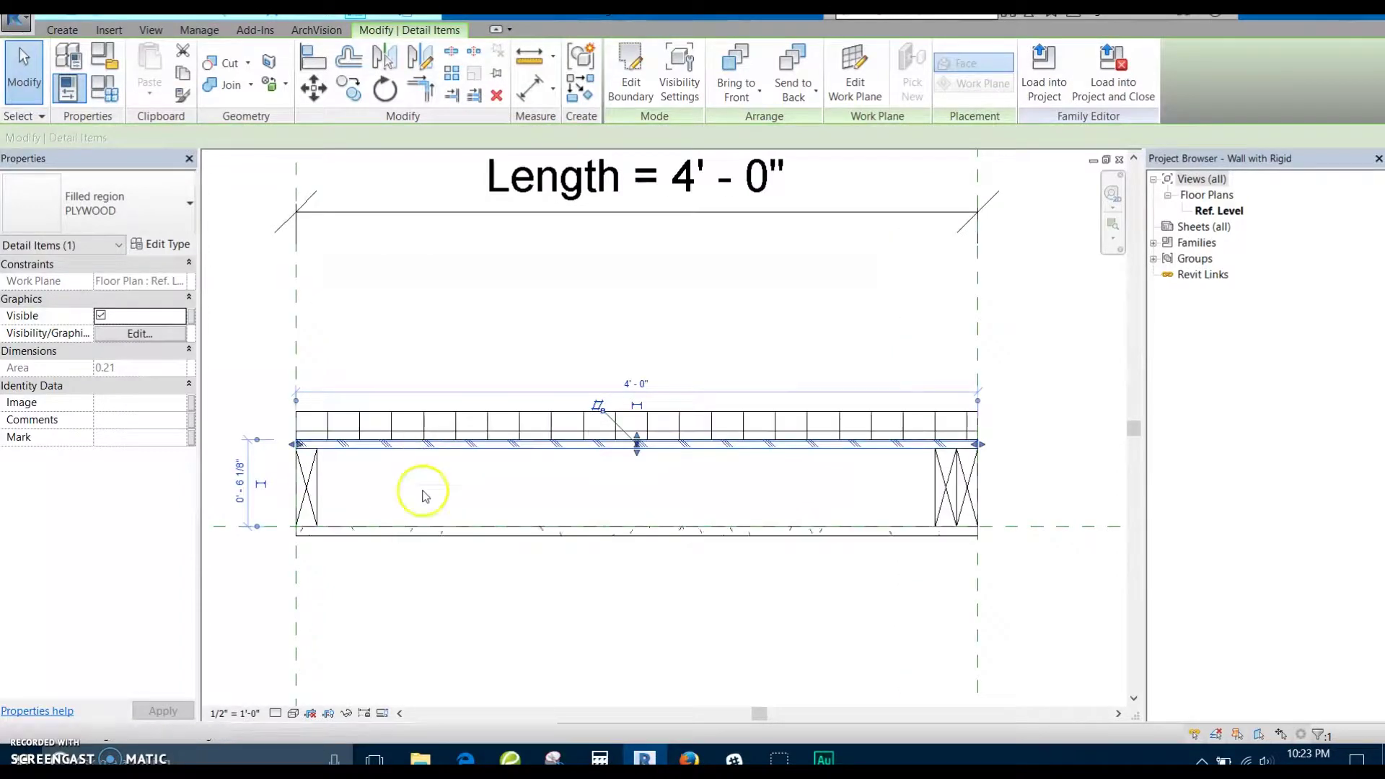
left_click(422, 531)
scroll(455, 532, "down", 2)
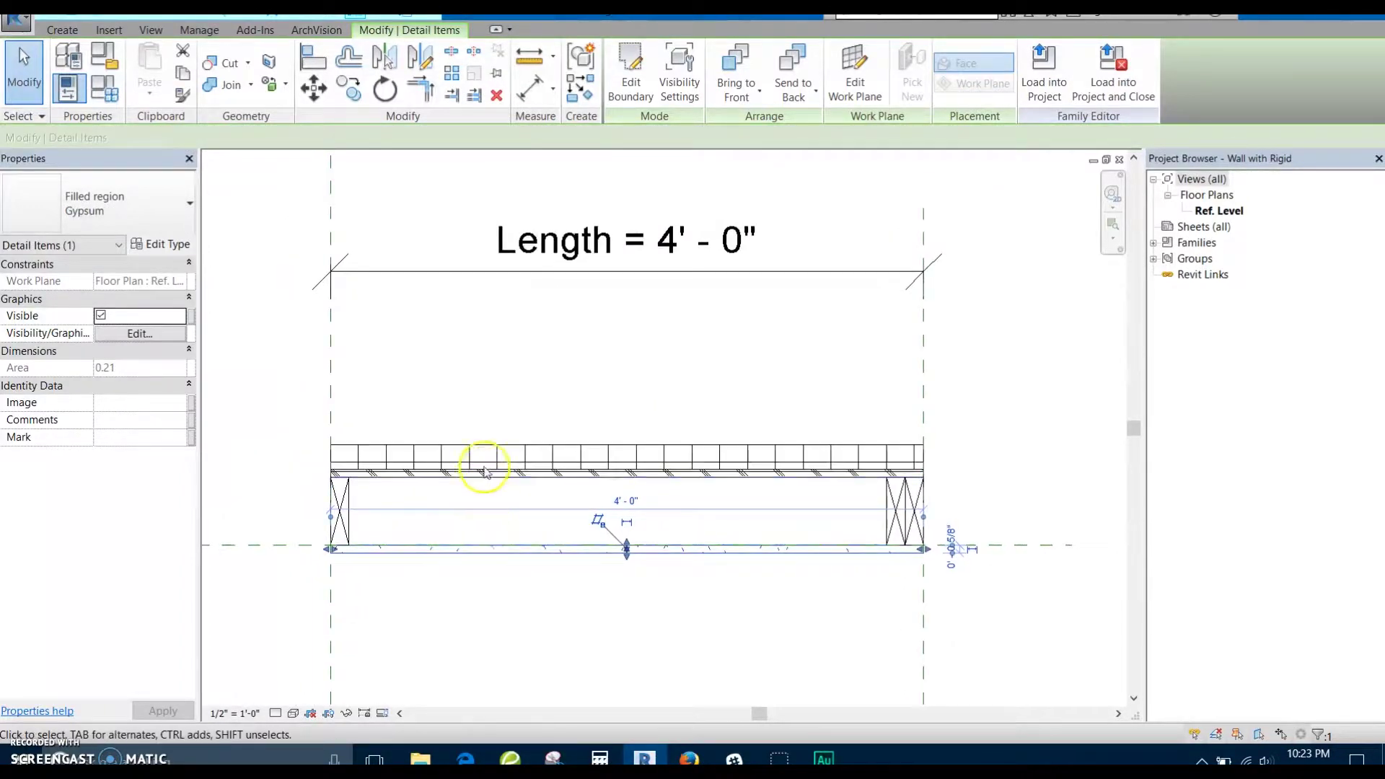
left_click(104, 90)
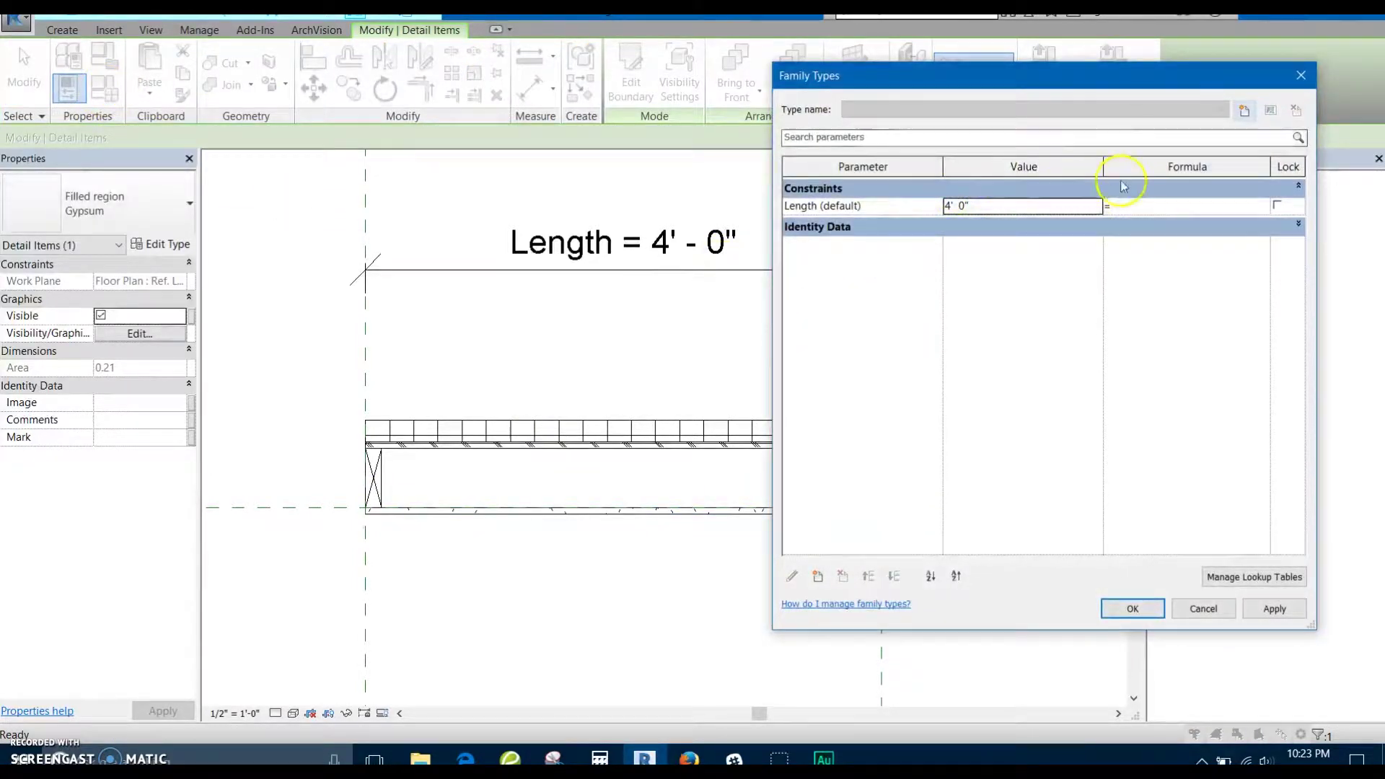
Create family types 2x4 Wall, 2x6 Wall and 2x8 Wall and accept with OK
left_click(1244, 110)
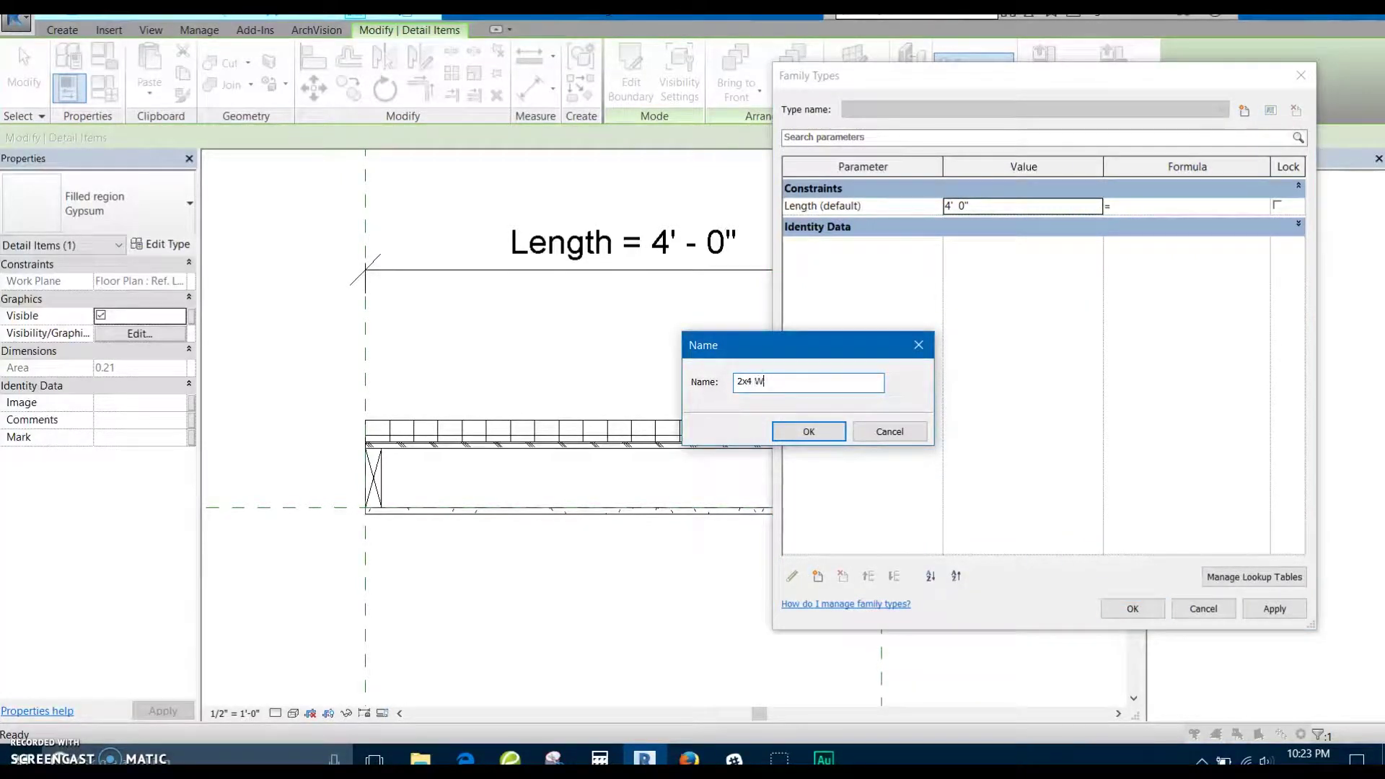
key("Return")
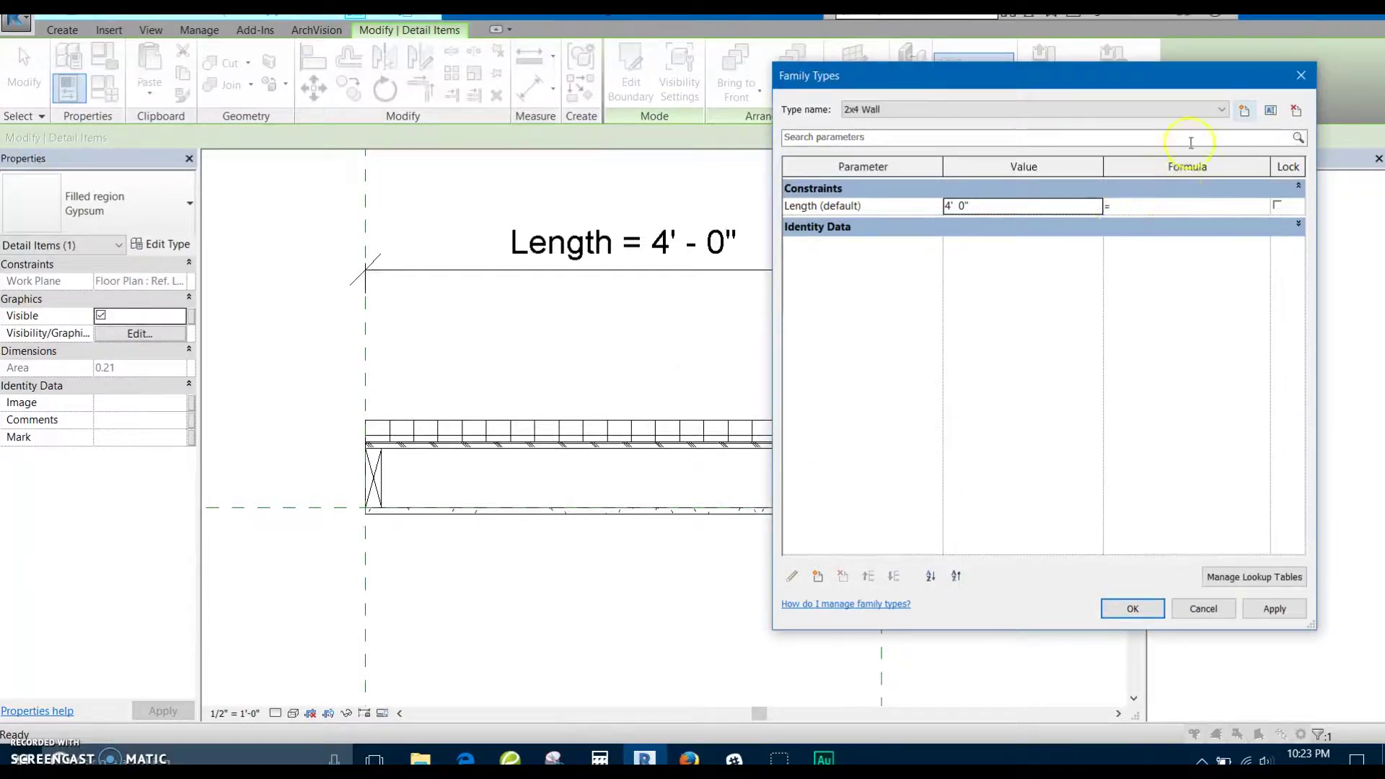
left_click(1245, 110)
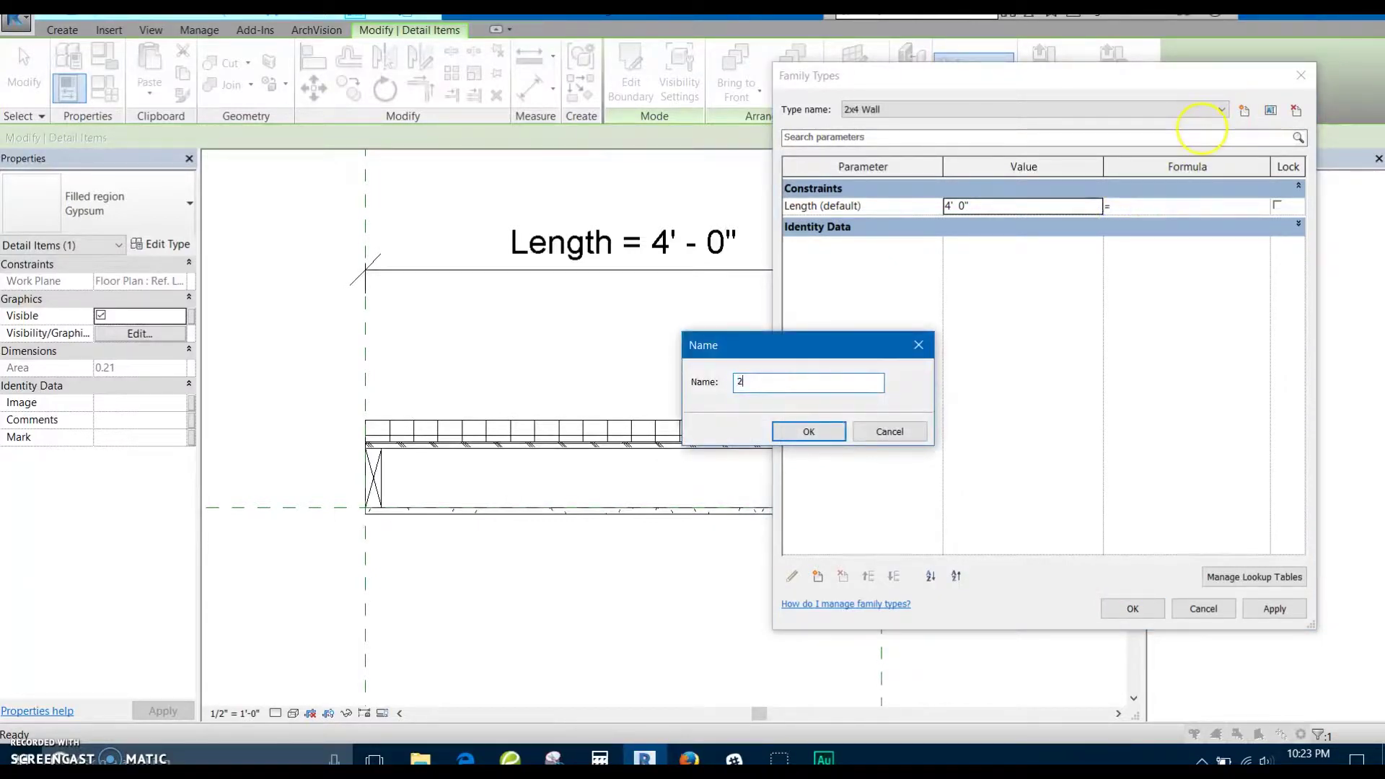
type("2x6 Wall")
key("Return")
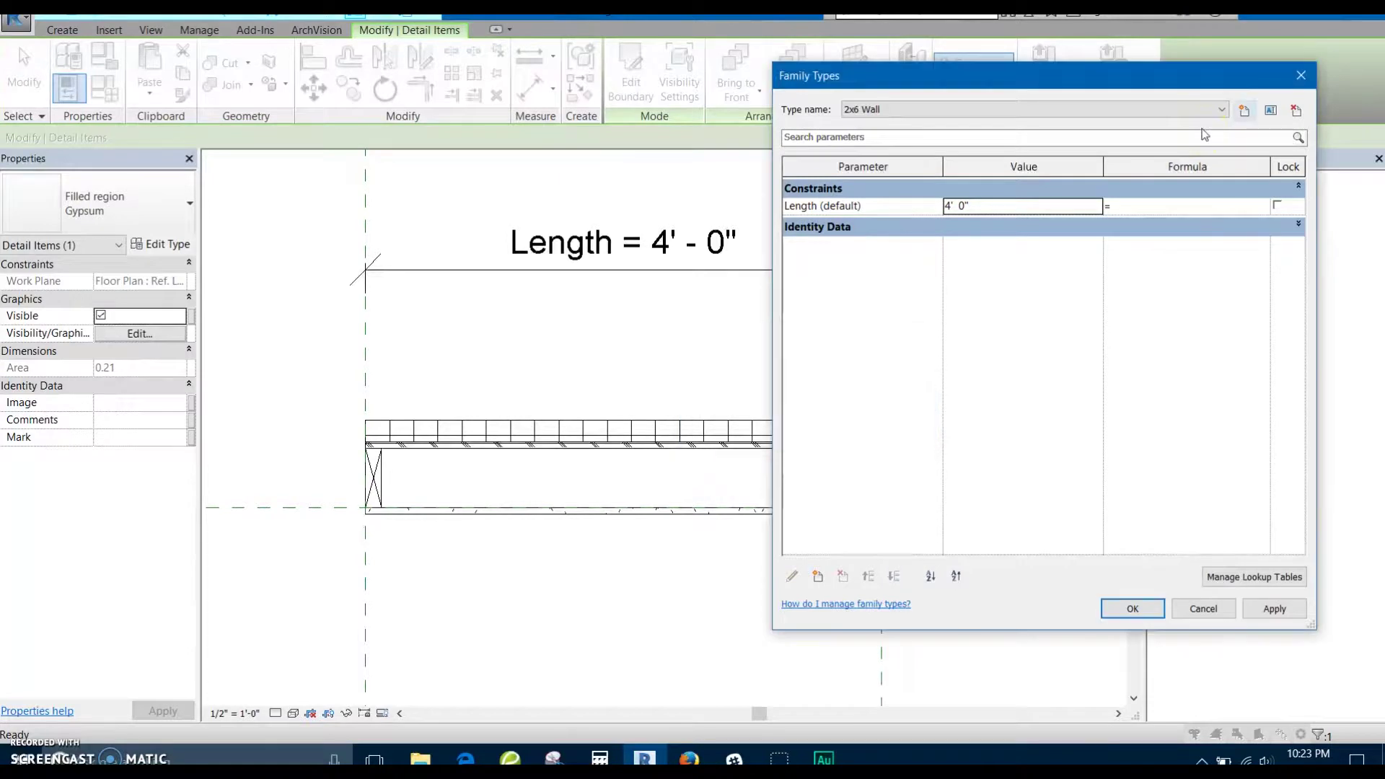
left_click(1242, 116)
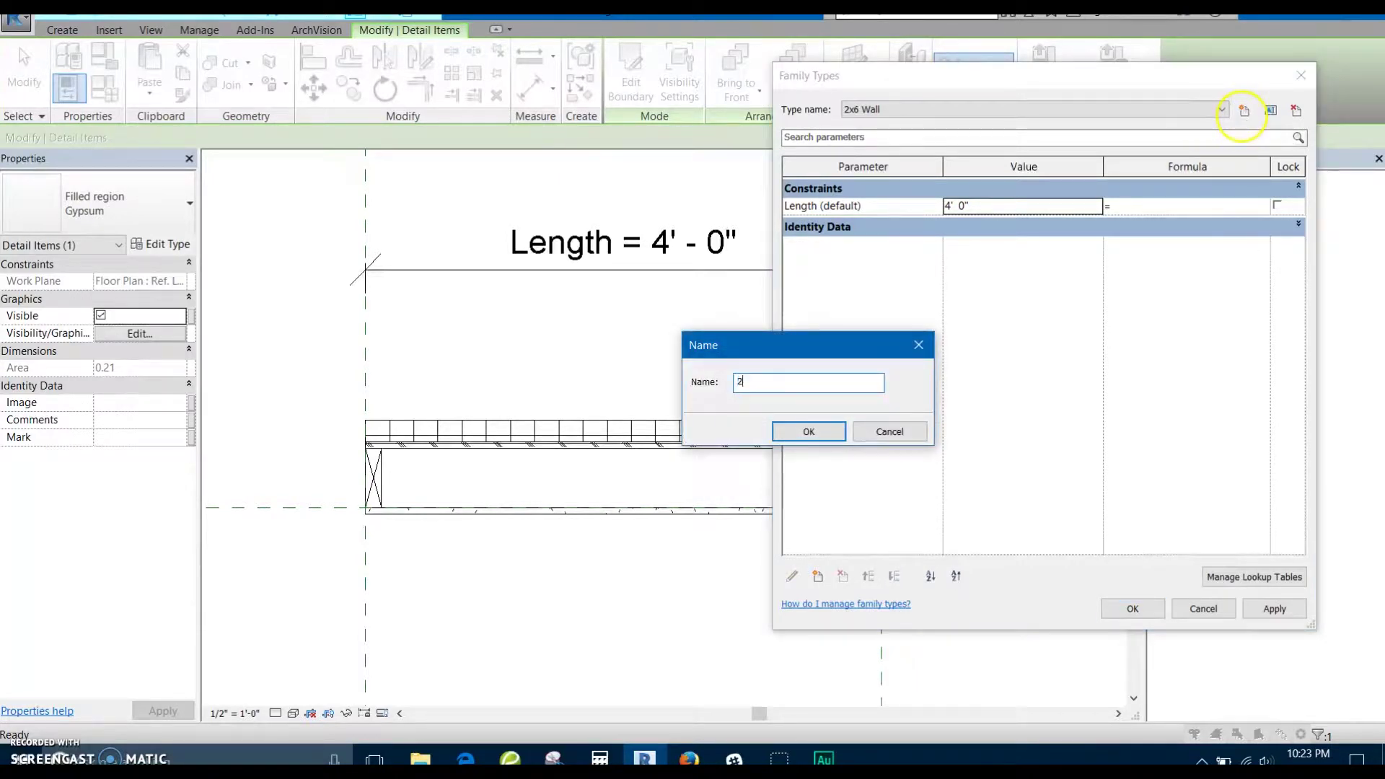
type("2x8 Wall")
key("Return")
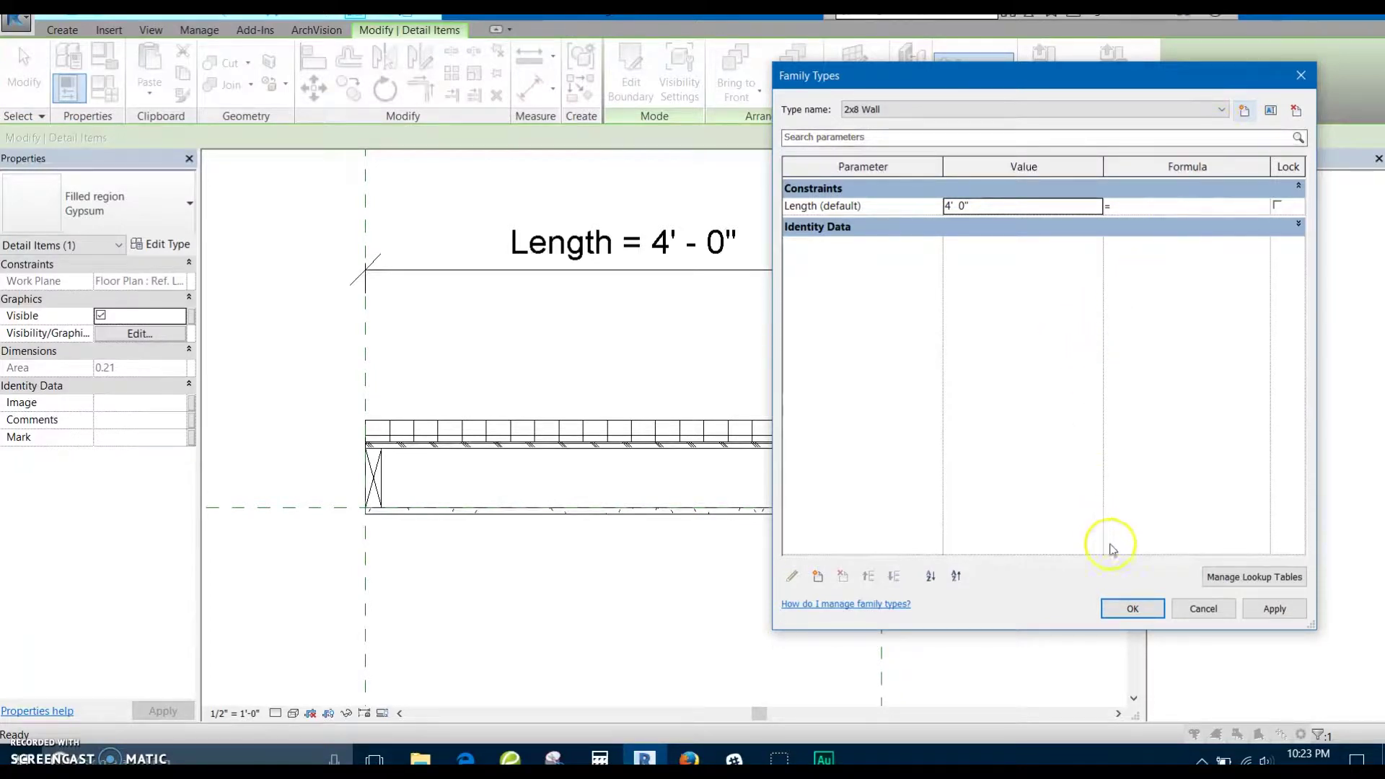
left_click(1133, 609)
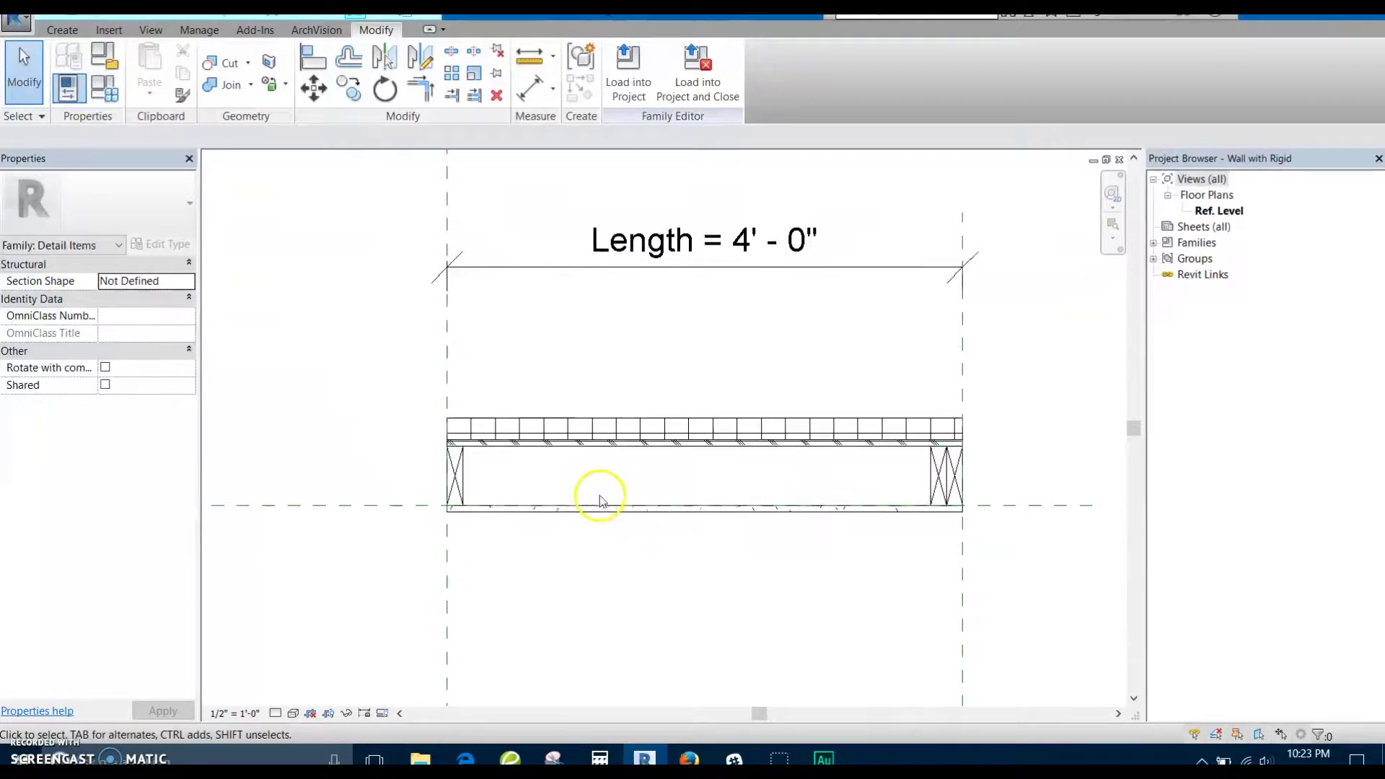
Zoom toward the wall's left end and start the Aligned dimension tool with DI
scroll(506, 482, "up", 1)
middle_click_drag(588, 482, 524, 473)
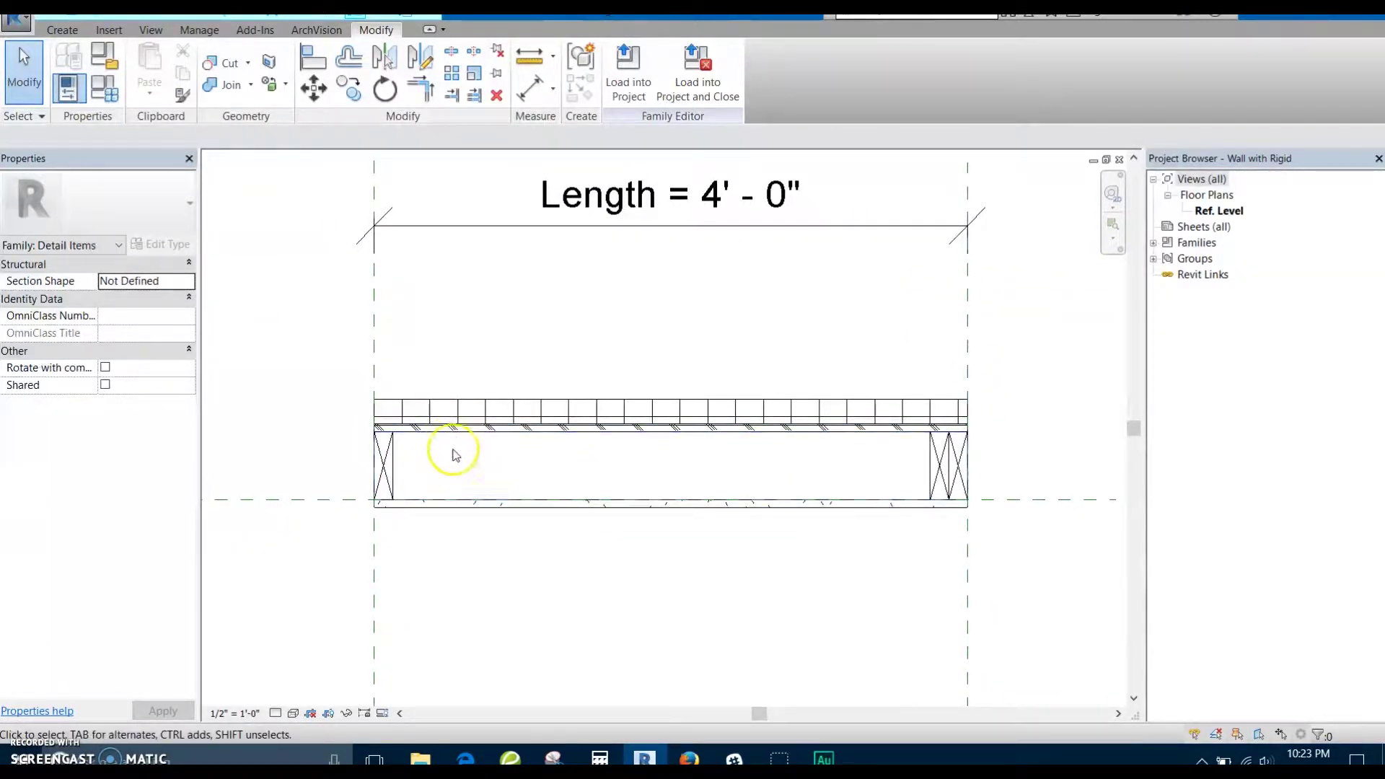
scroll(457, 451, "up", 1)
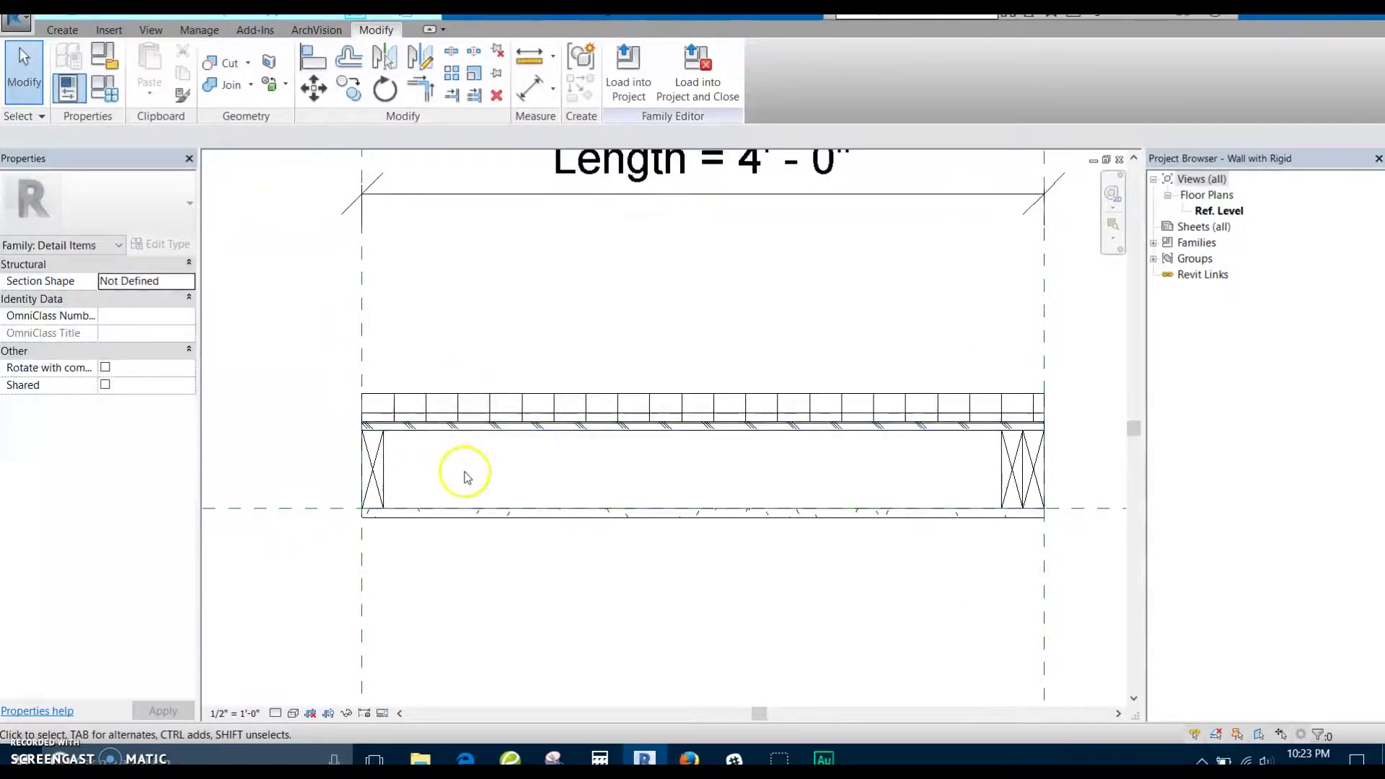
scroll(483, 490, "up", 1)
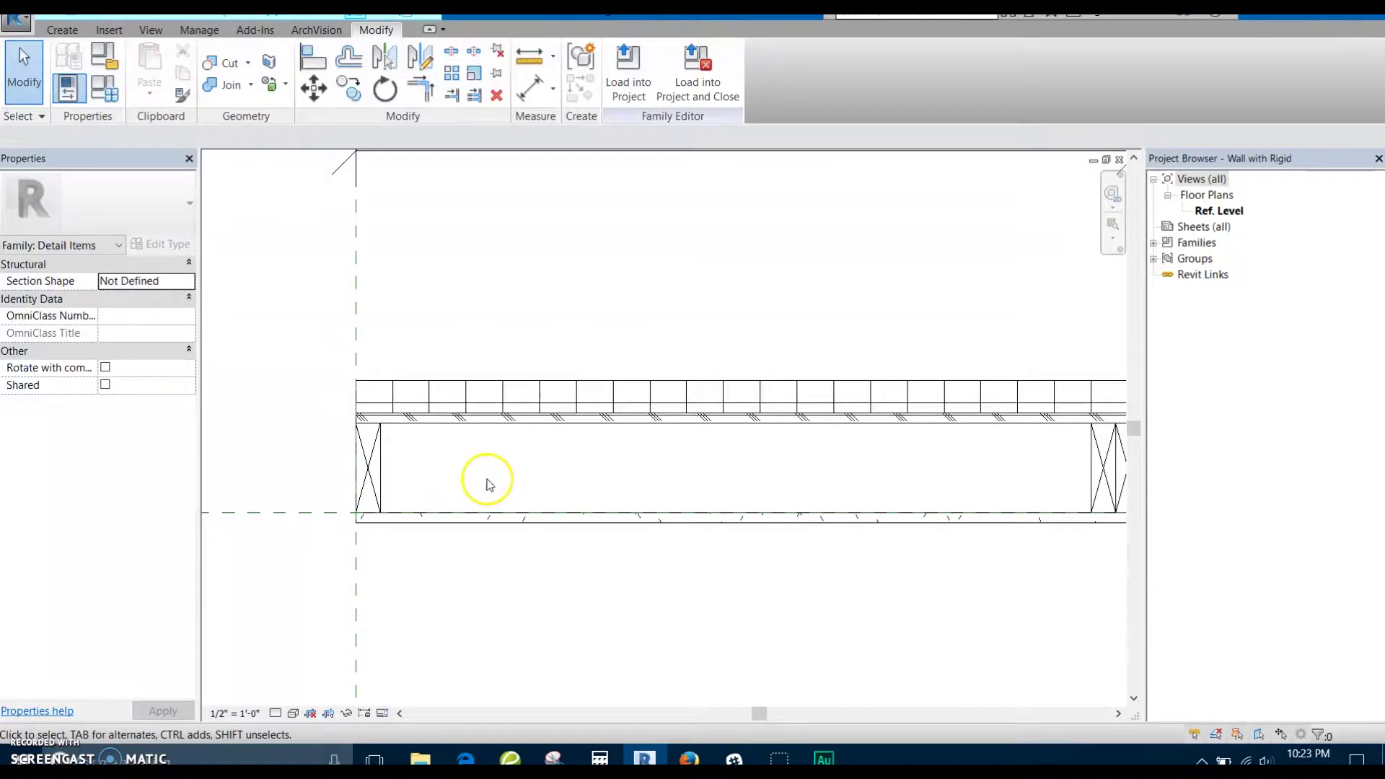
key("d")
key("i")
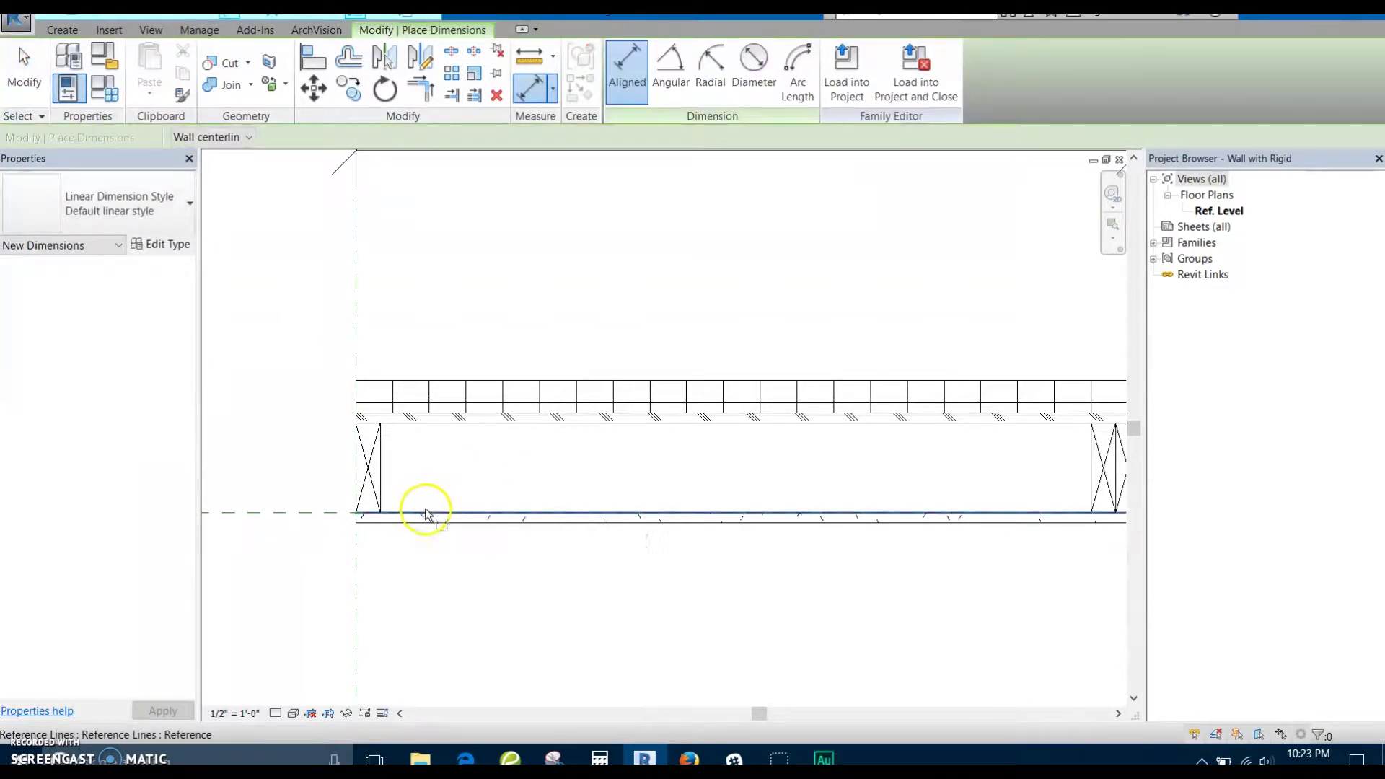
Place a 0'-5 1/2" aligned dimension from the centre reference plane to the filled region edge
left_click(426, 508)
key("Escape")
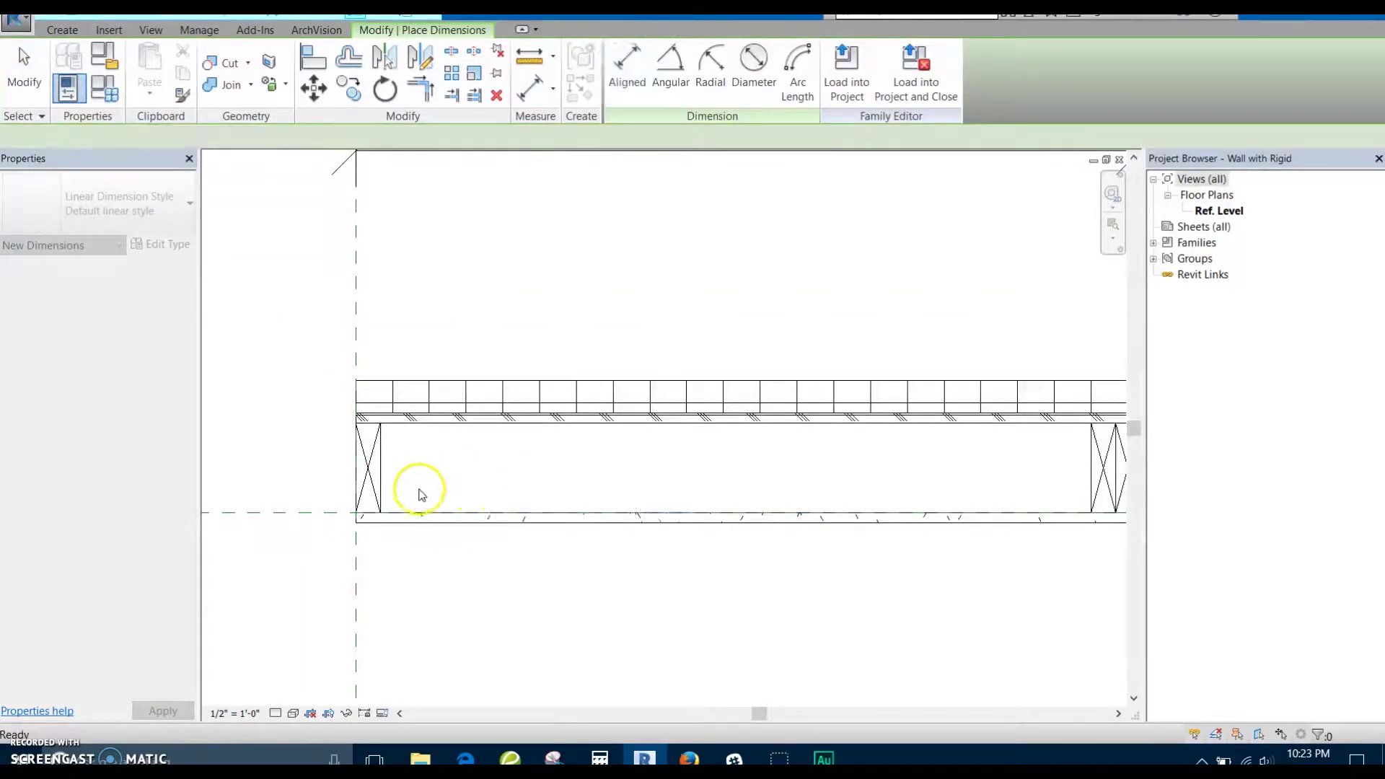
left_click(312, 514)
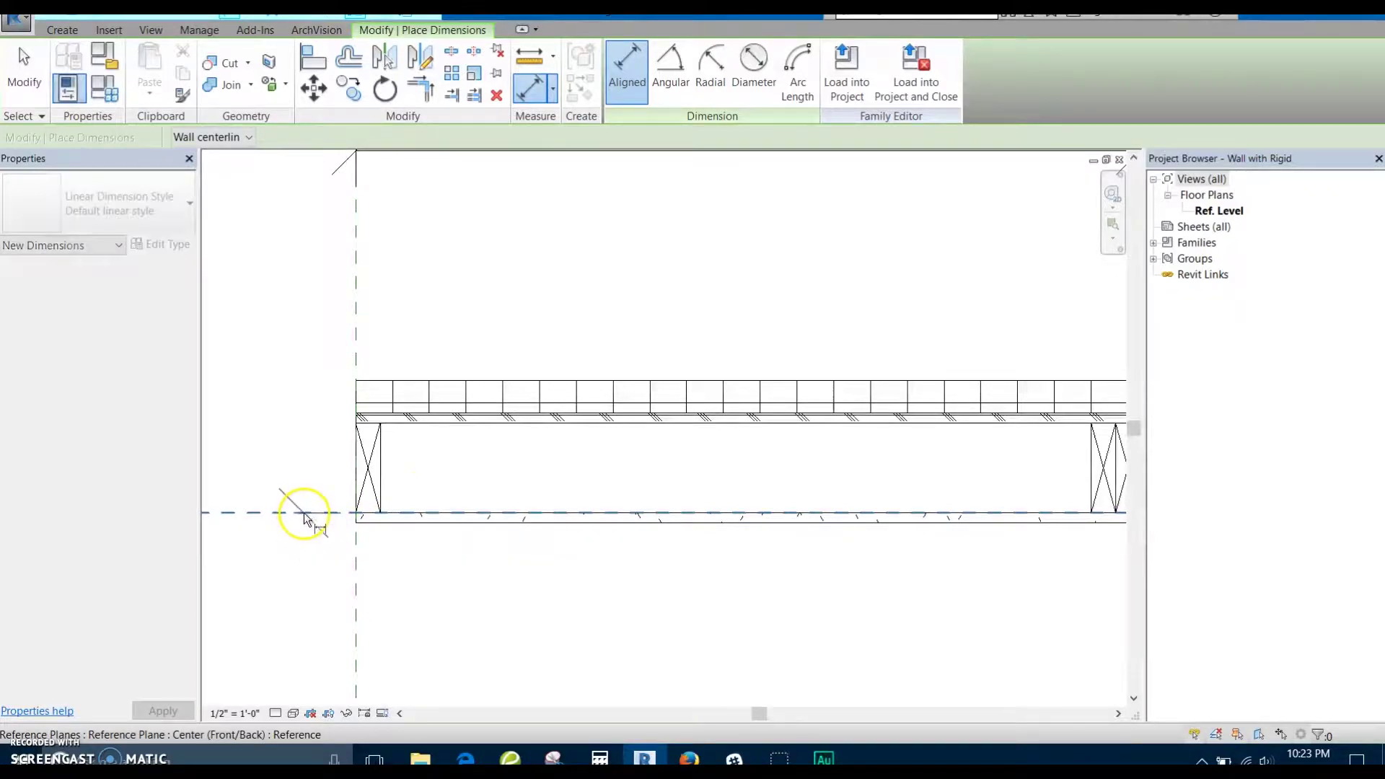
left_click(413, 427)
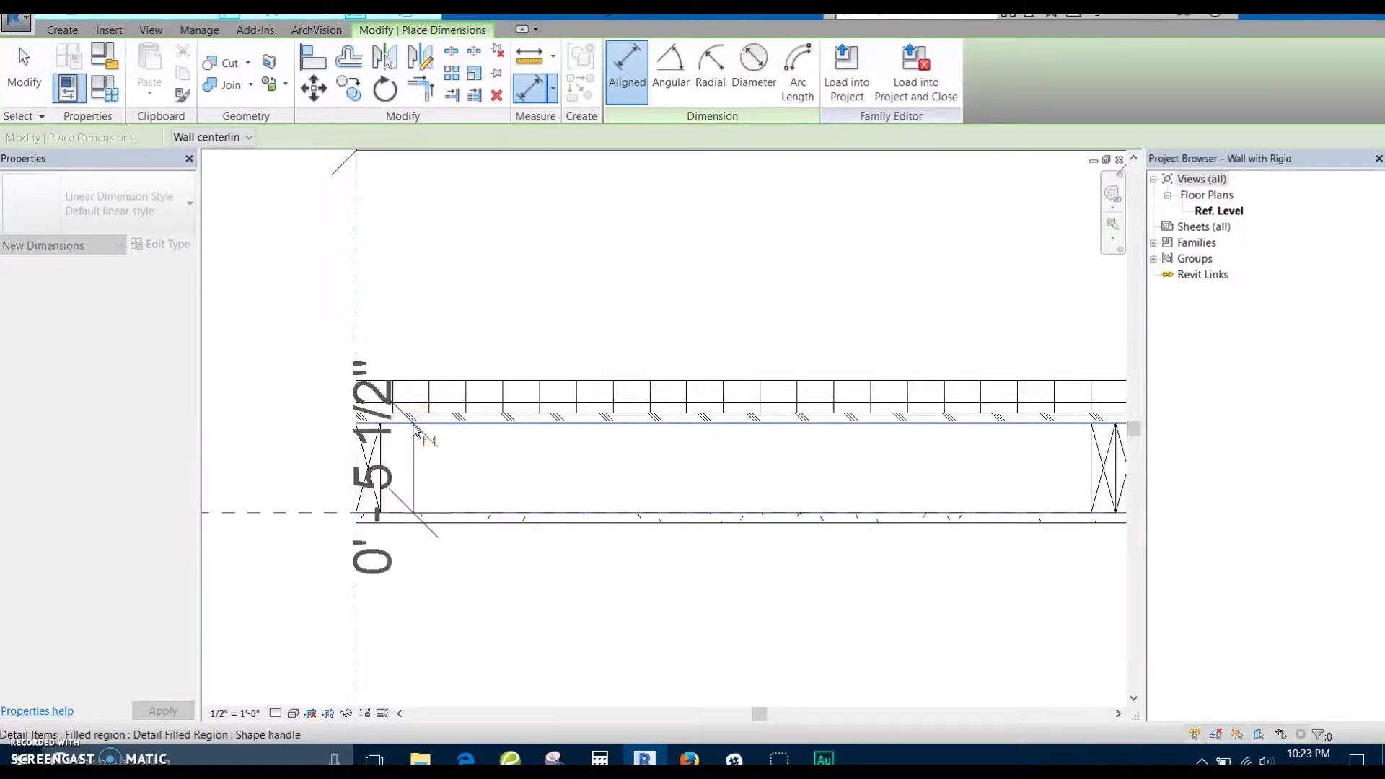
scroll(419, 440, "down", 1)
scroll(419, 440, "down", 1)
middle_click_drag(419, 440, 544, 450)
scroll(473, 446, "up", 4)
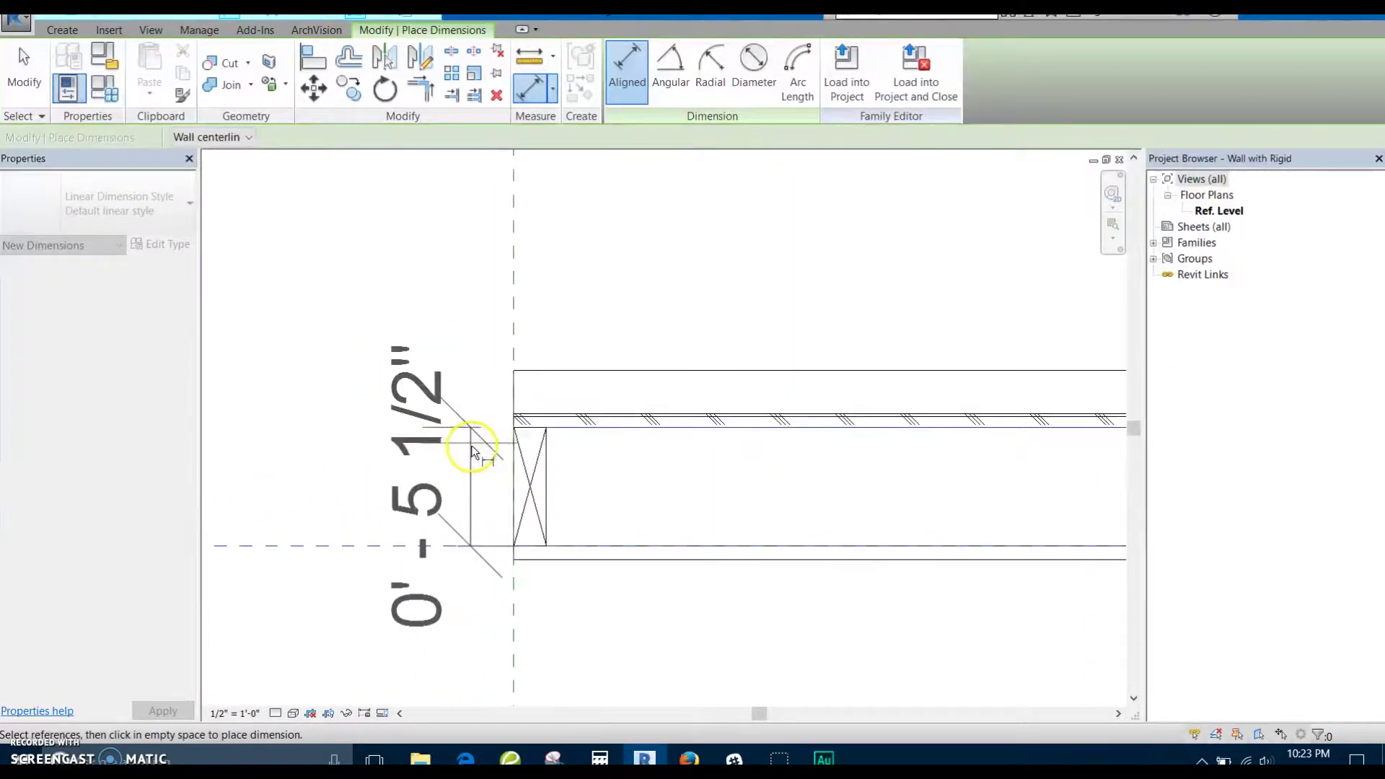
left_click(389, 444)
scroll(376, 447, "down", 1)
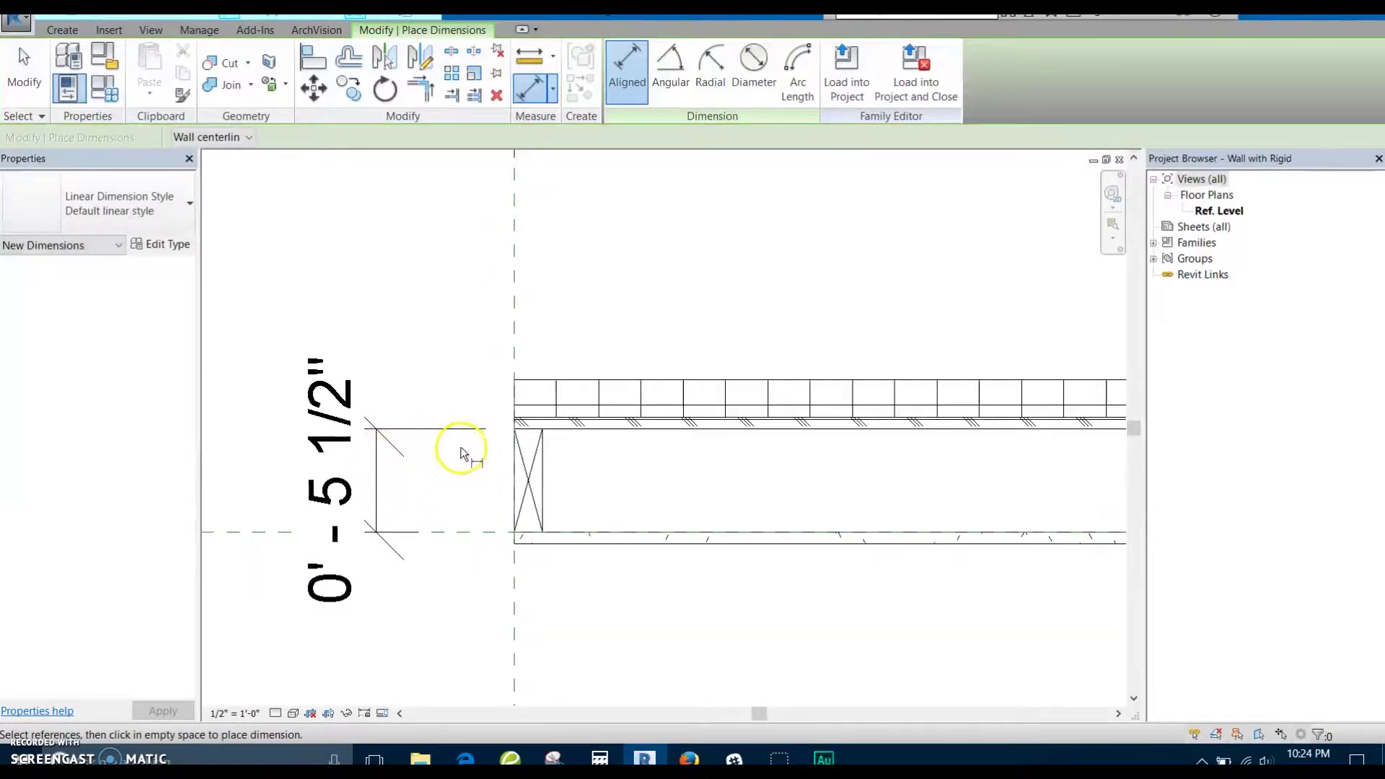
key("Escape")
middle_click_drag(459, 453, 426, 455)
left_click(509, 408)
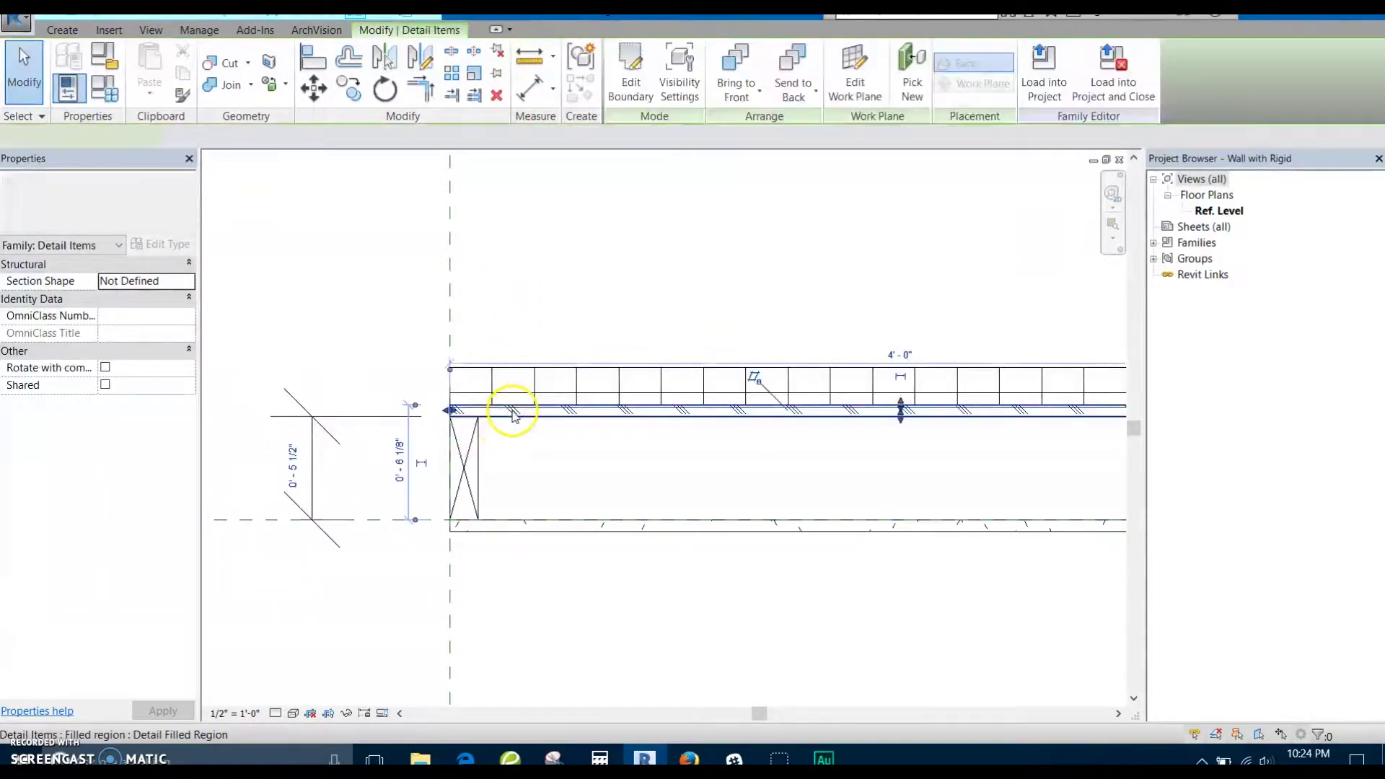
Edit the plywood region's boundary and dimension its 0'-0 5/8" thickness left of the wall
scroll(521, 440, "up", 2)
middle_click_drag(534, 452, 471, 470)
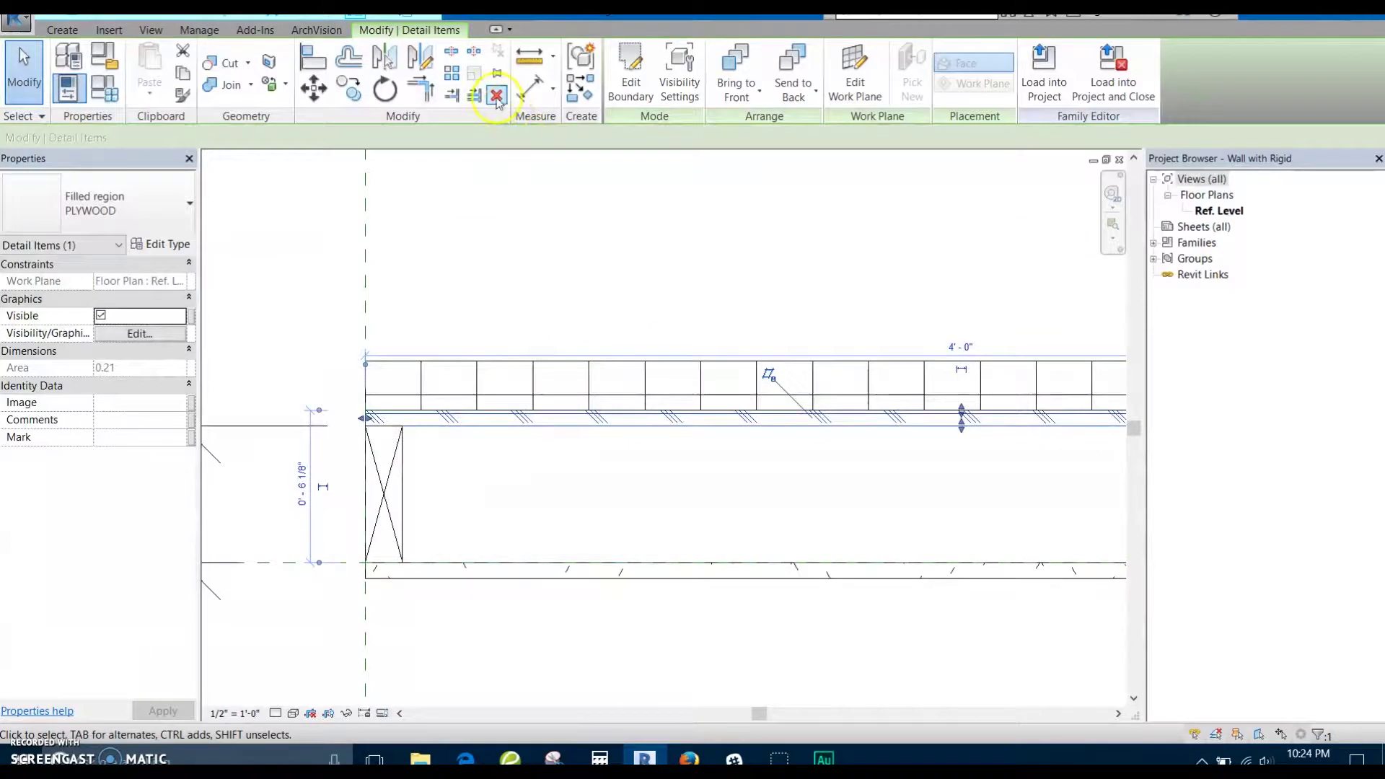
left_click(631, 78)
left_click(510, 420)
scroll(462, 437, "up", 3)
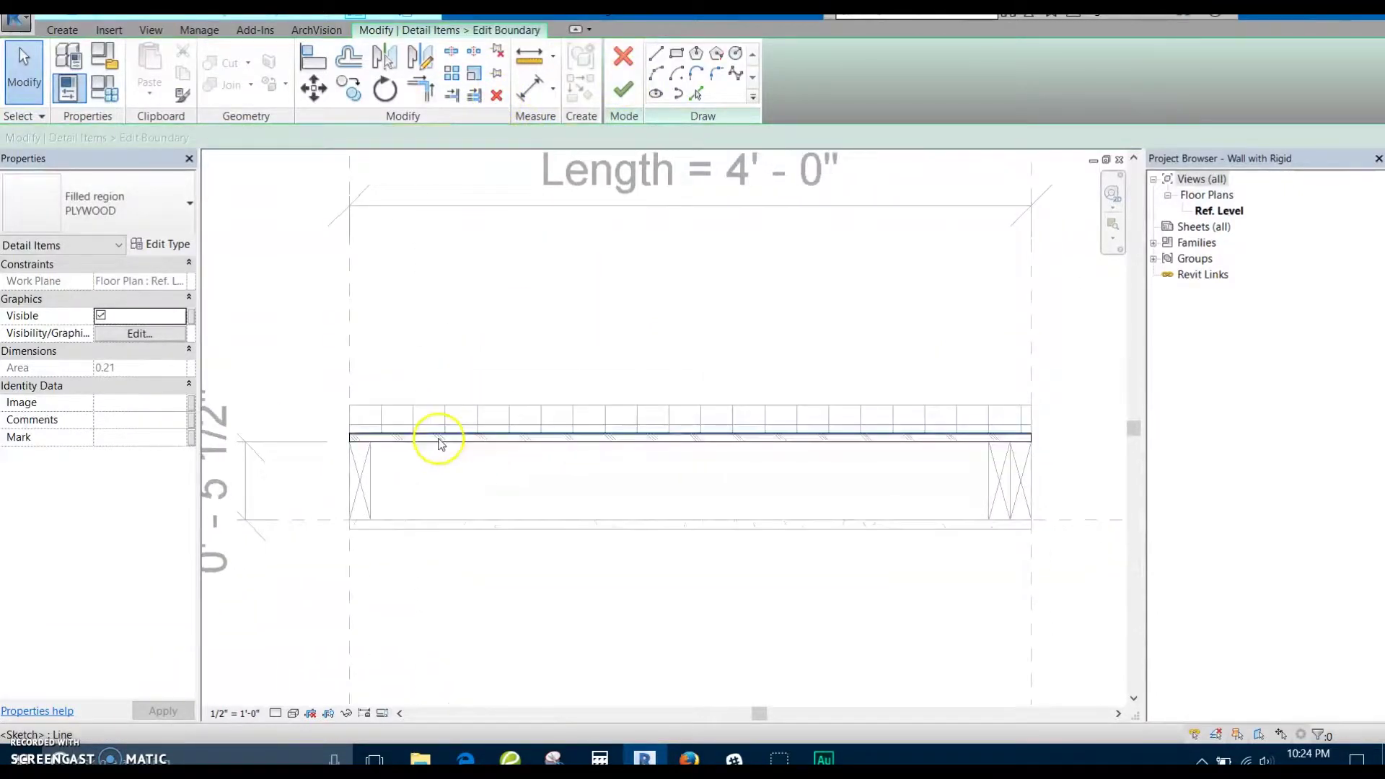
scroll(515, 449, "up", 2)
key("d")
key("i")
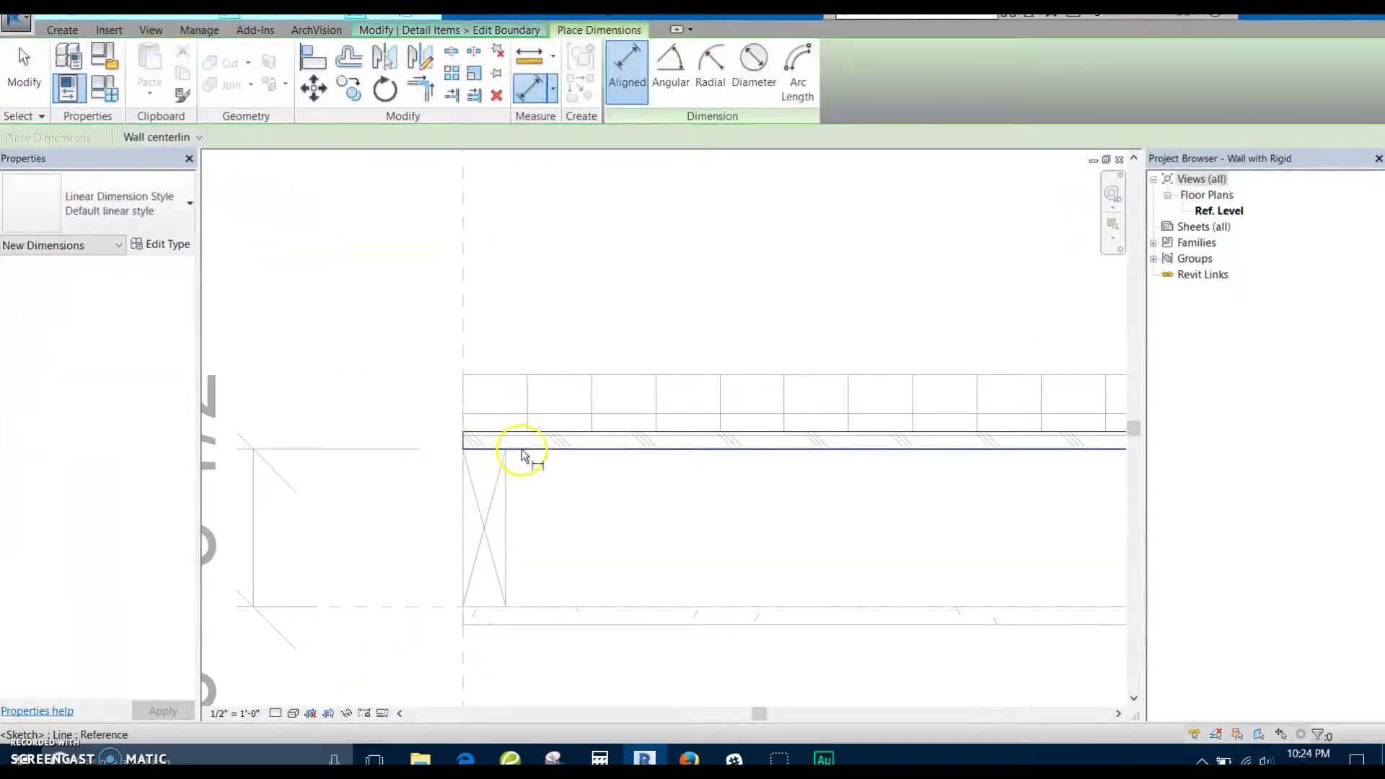
left_click(533, 450)
left_click(535, 434)
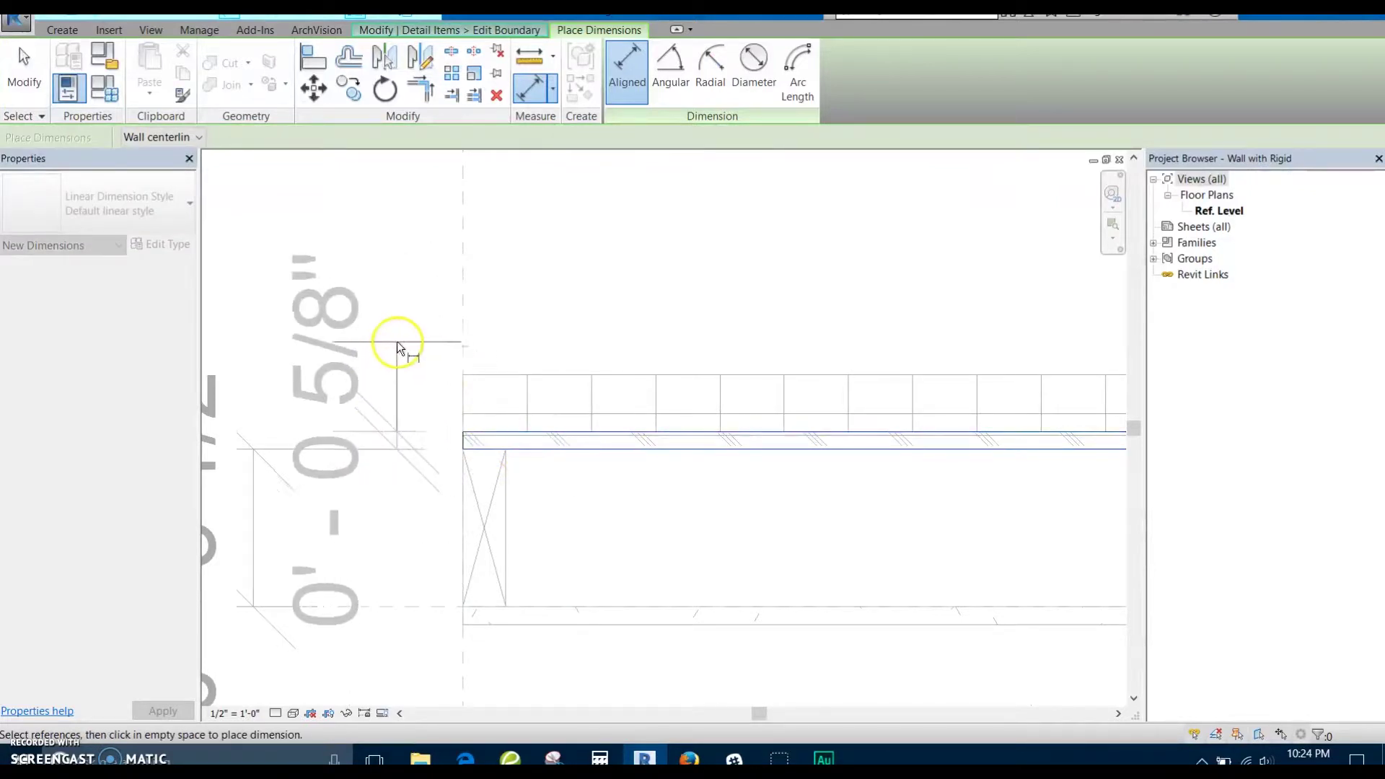
left_click(391, 338)
scroll(610, 415, "down", 2)
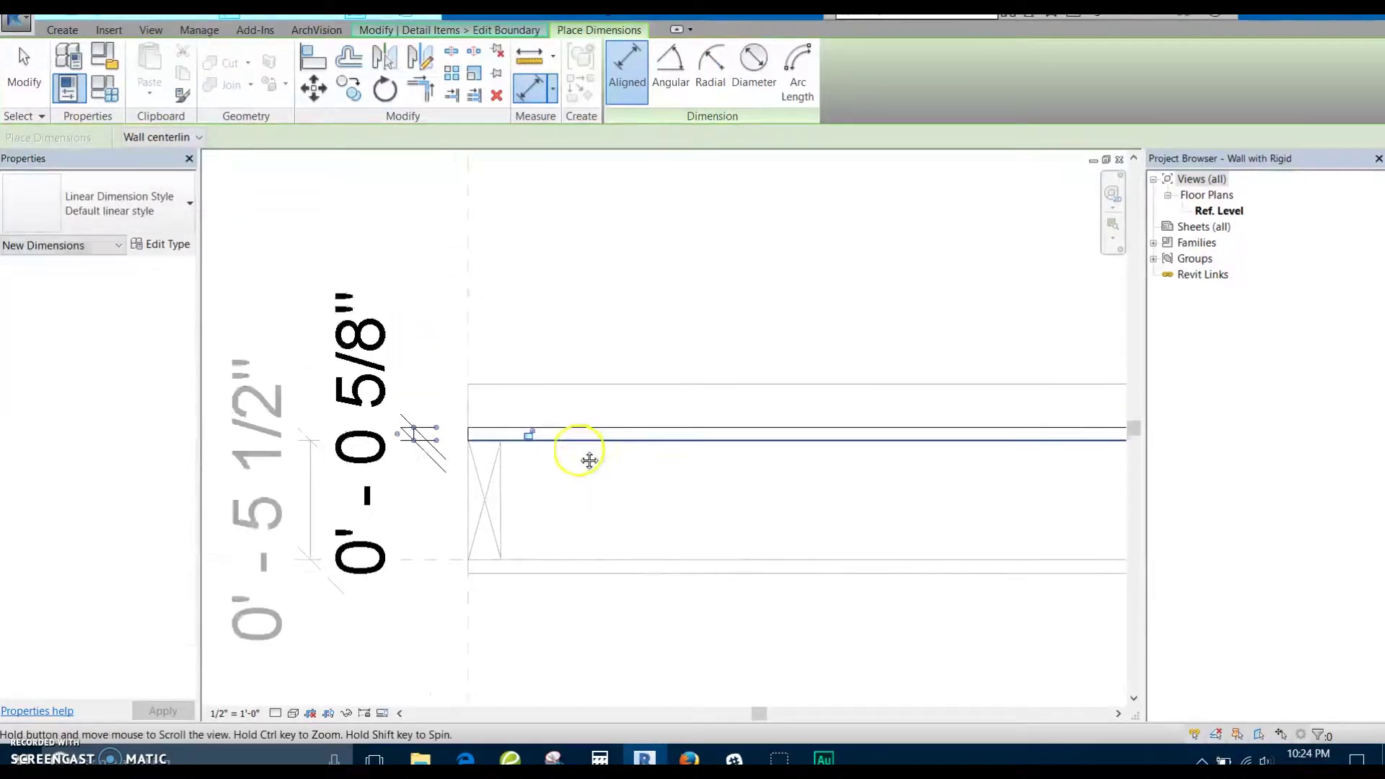
key("Escape")
key("Escape")
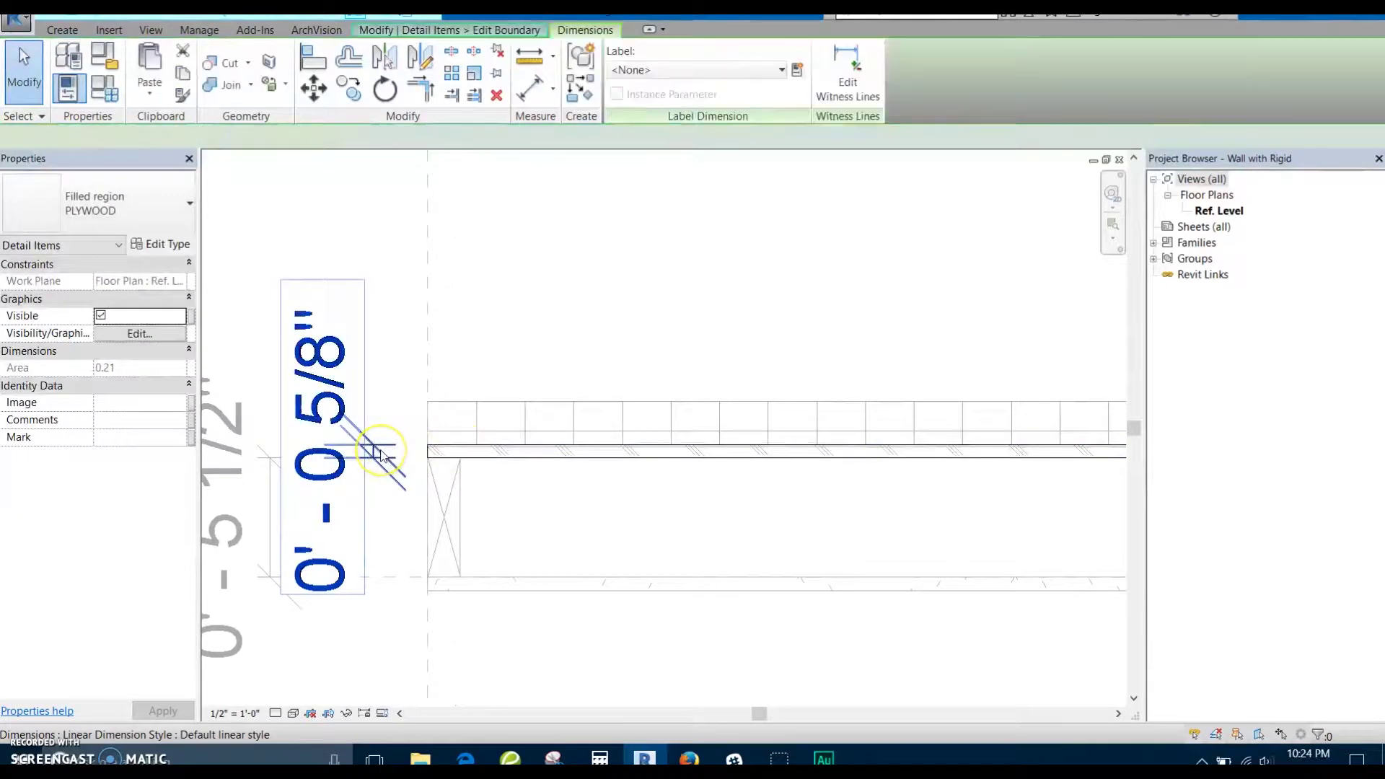
Label the 5/8" dimension with a new Ply Thickness type parameter and finish edit mode
left_click(383, 455)
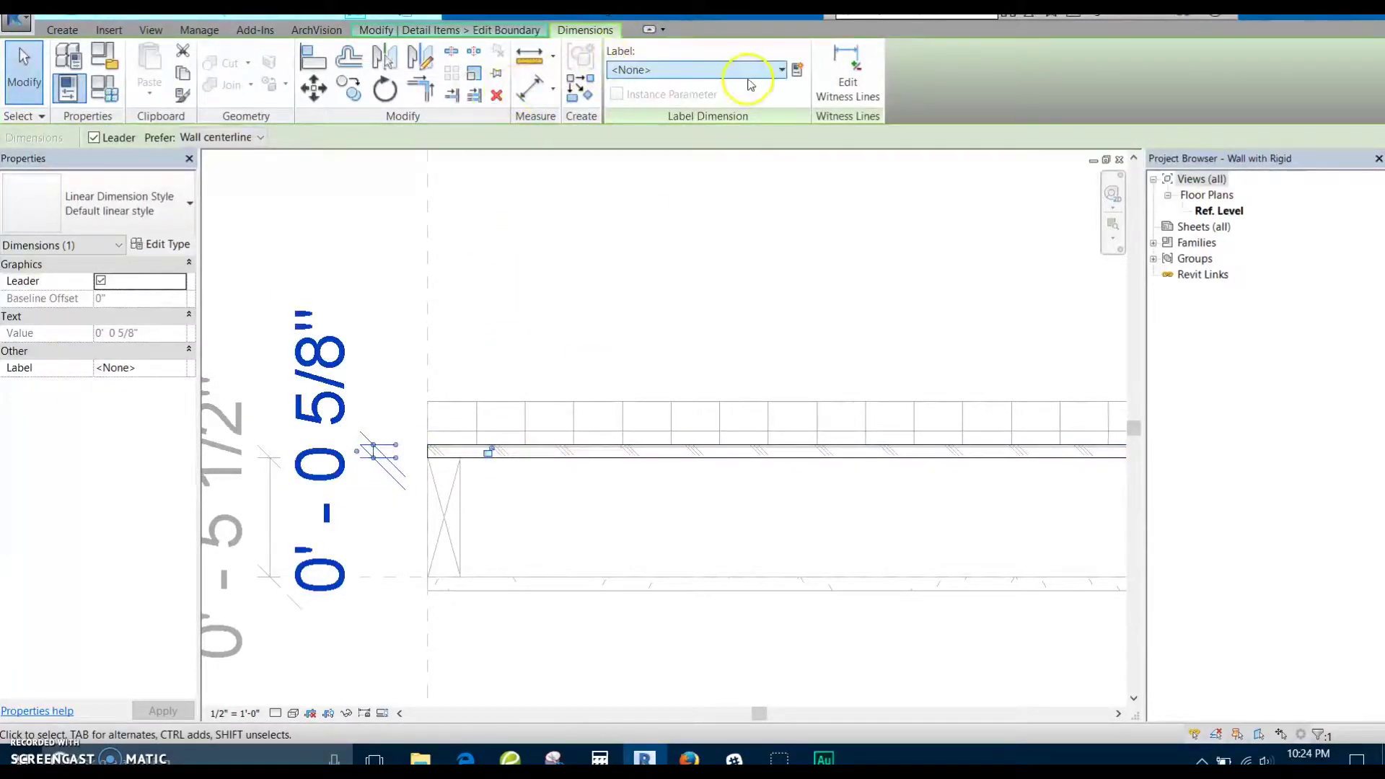
left_click(797, 70)
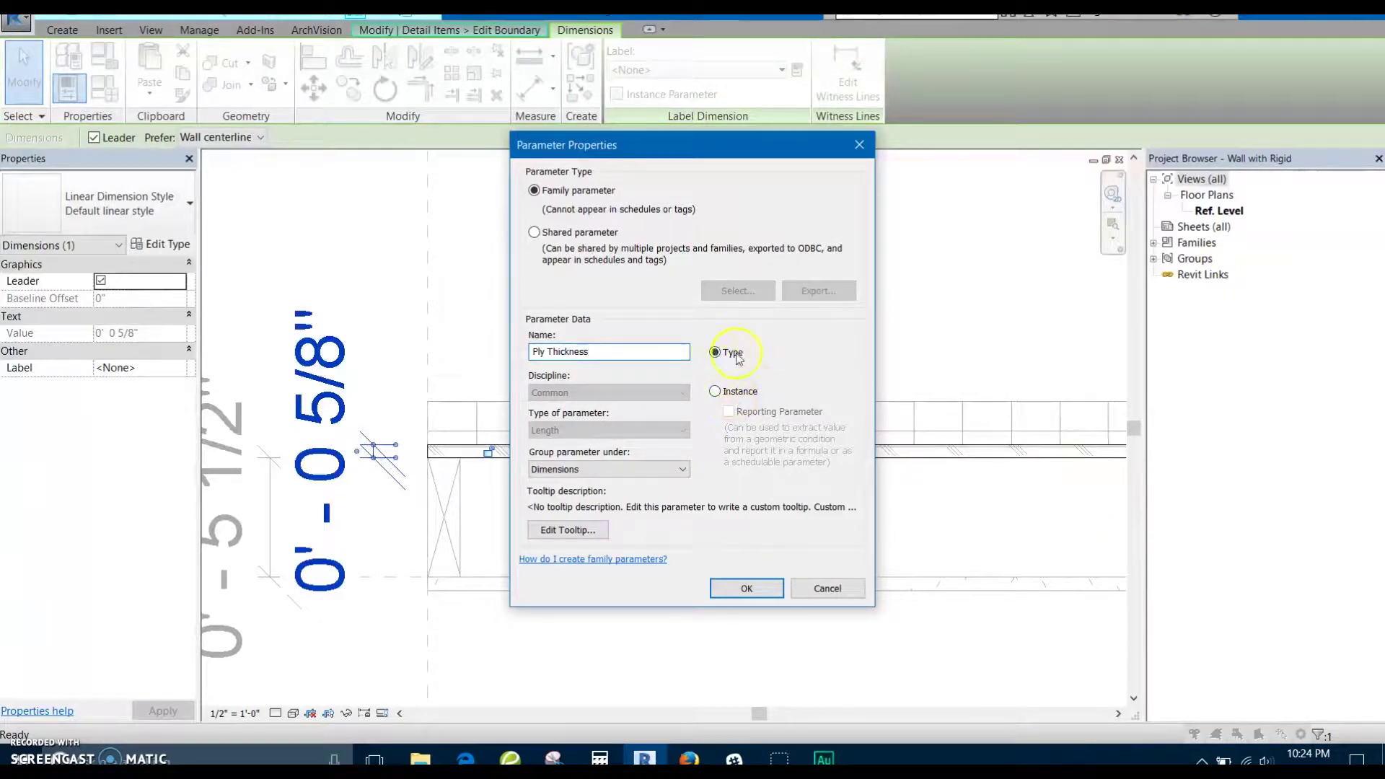
left_click(760, 591)
middle_click_drag(551, 433, 601, 417)
left_click(555, 236)
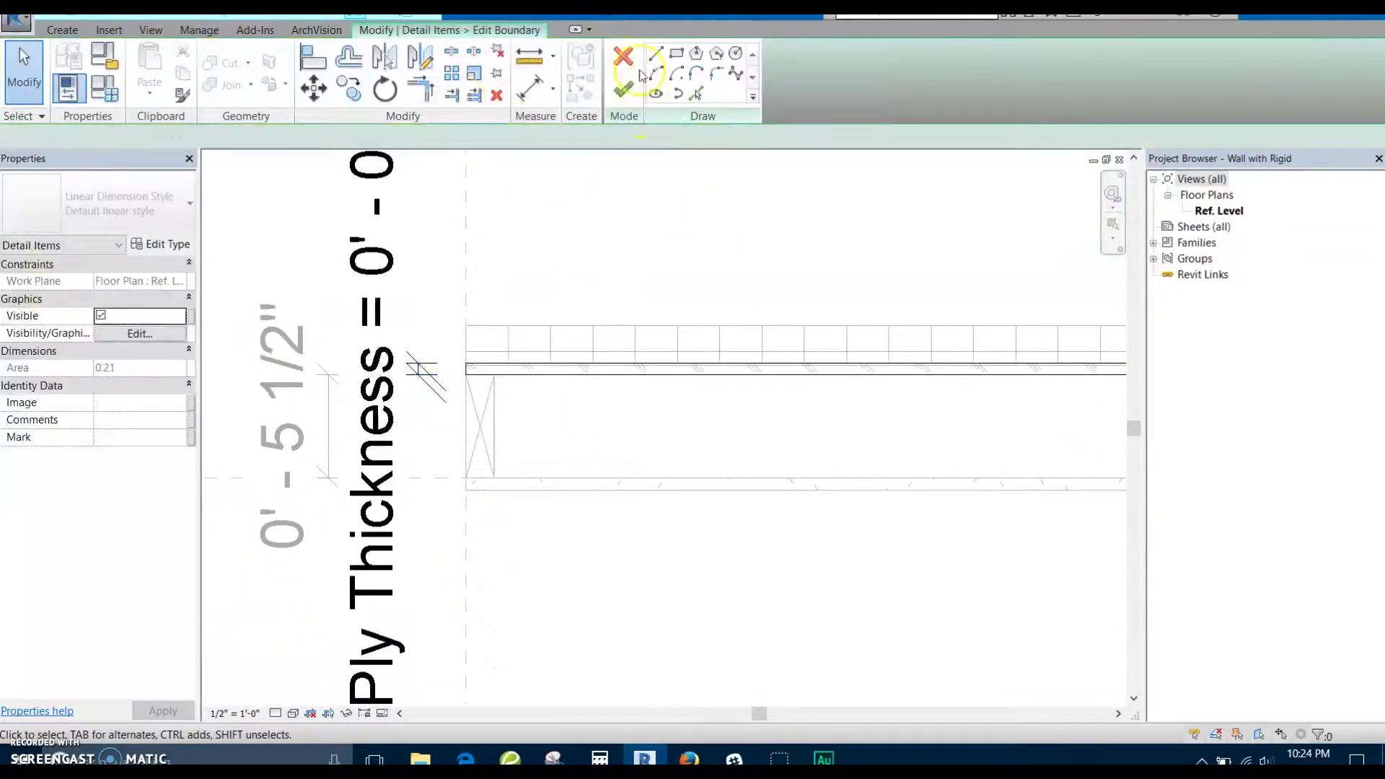
left_click(624, 89)
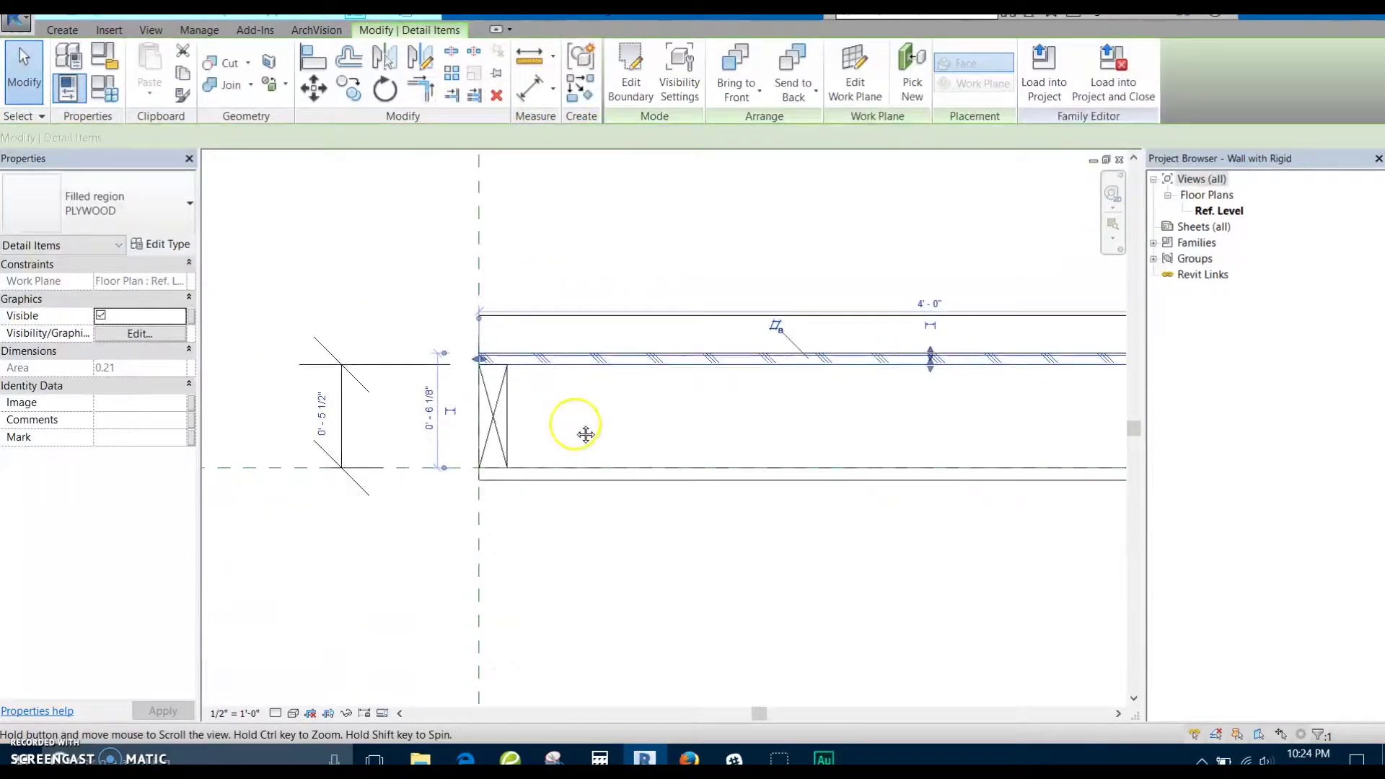
Edit the gypsum region's boundary and dimension its 0'-0 5/8" thickness
left_click(493, 431)
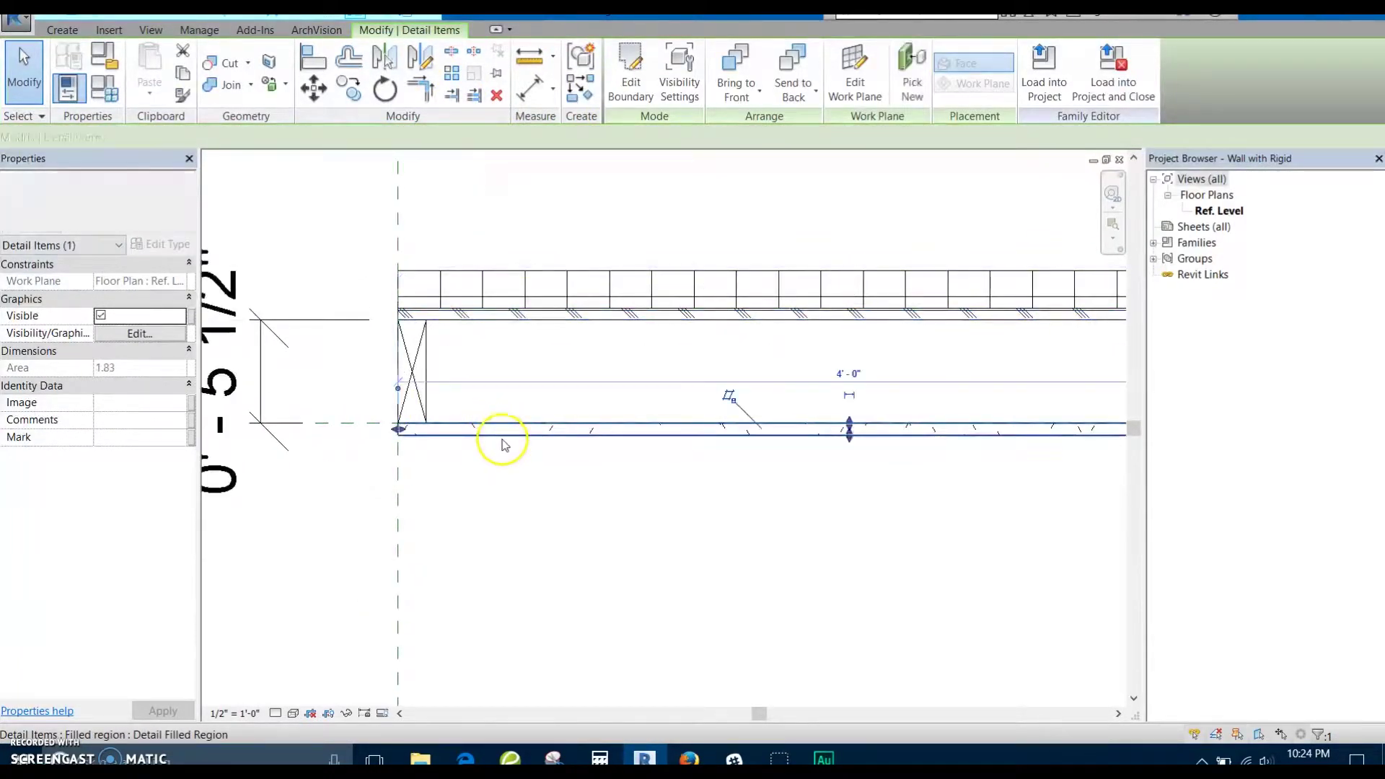
left_click(639, 86)
scroll(424, 433, "up", 3)
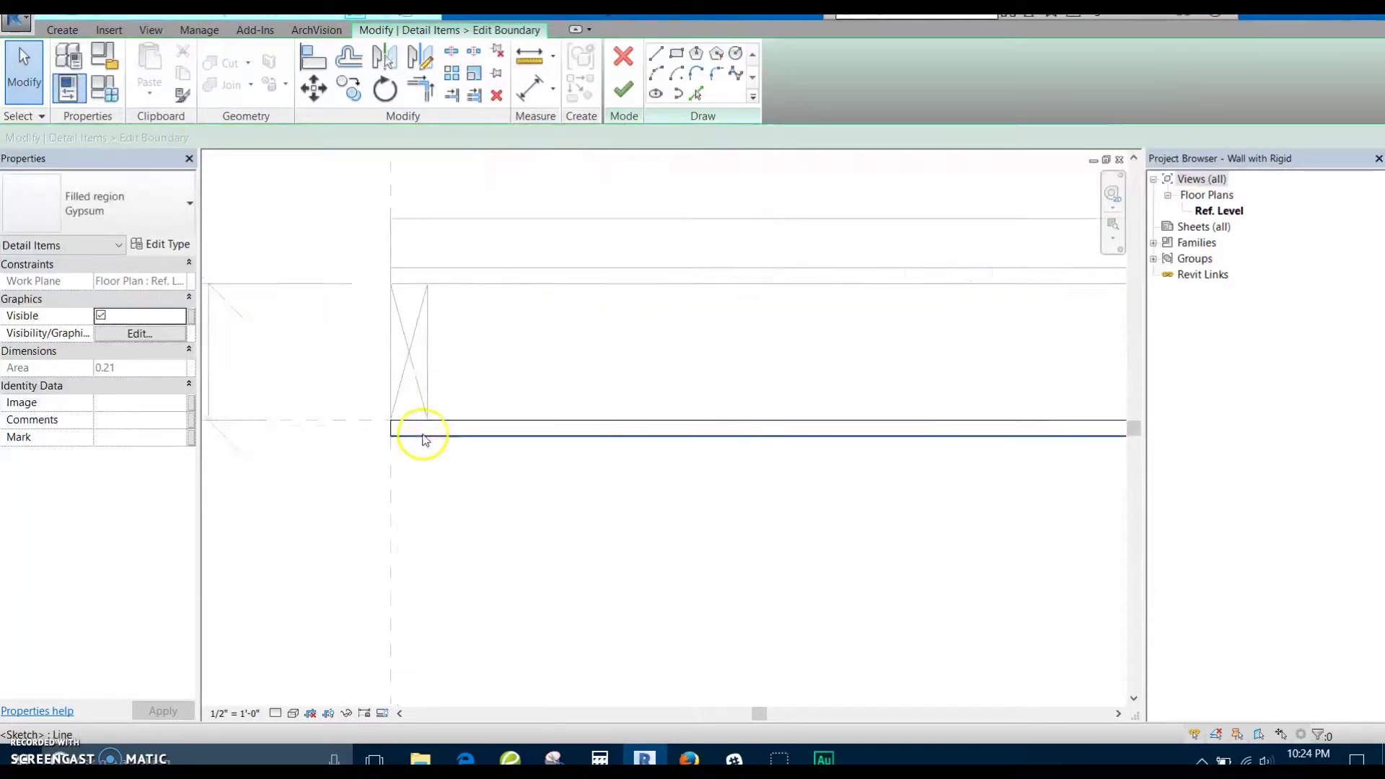
key("d")
key("i")
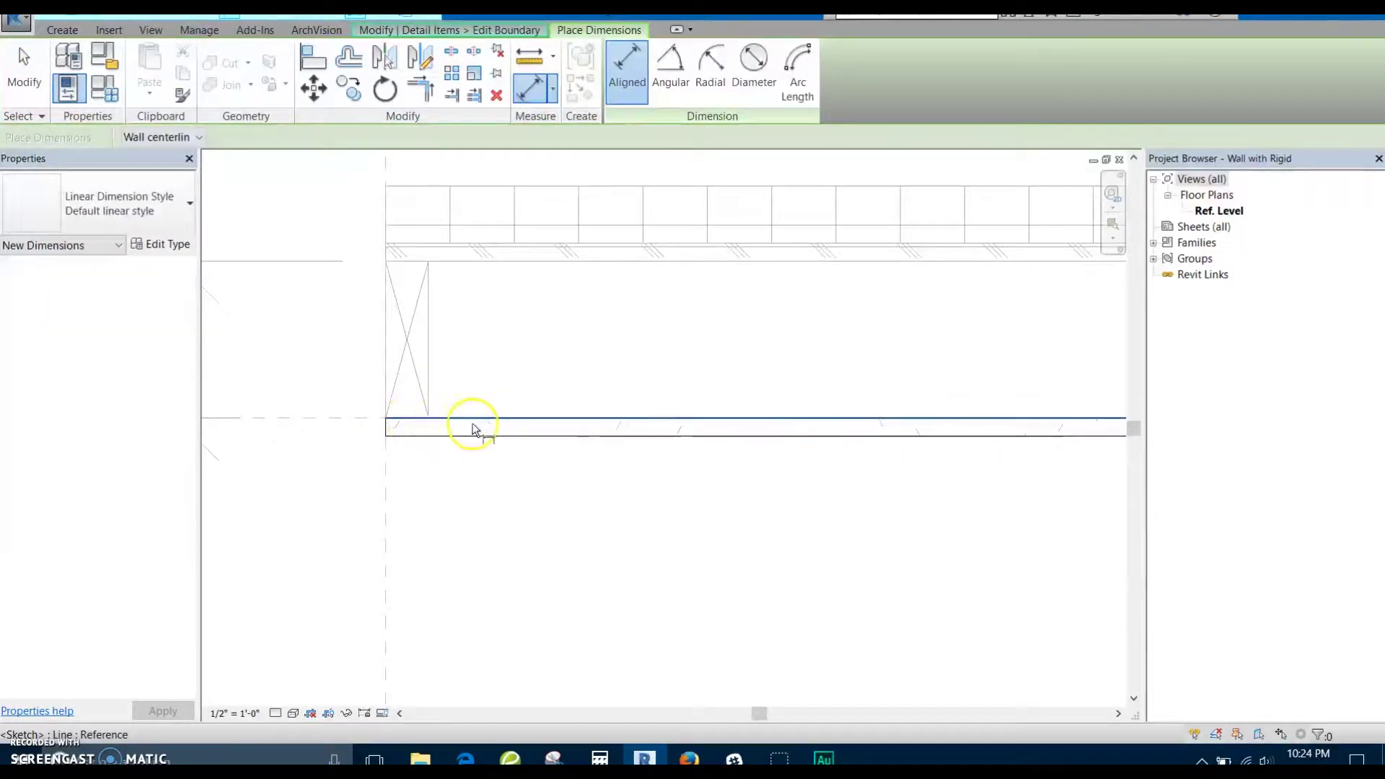
left_click(487, 428)
left_click(487, 438)
scroll(467, 468, "down", 1)
middle_click_drag(449, 473, 578, 492)
left_click(465, 482)
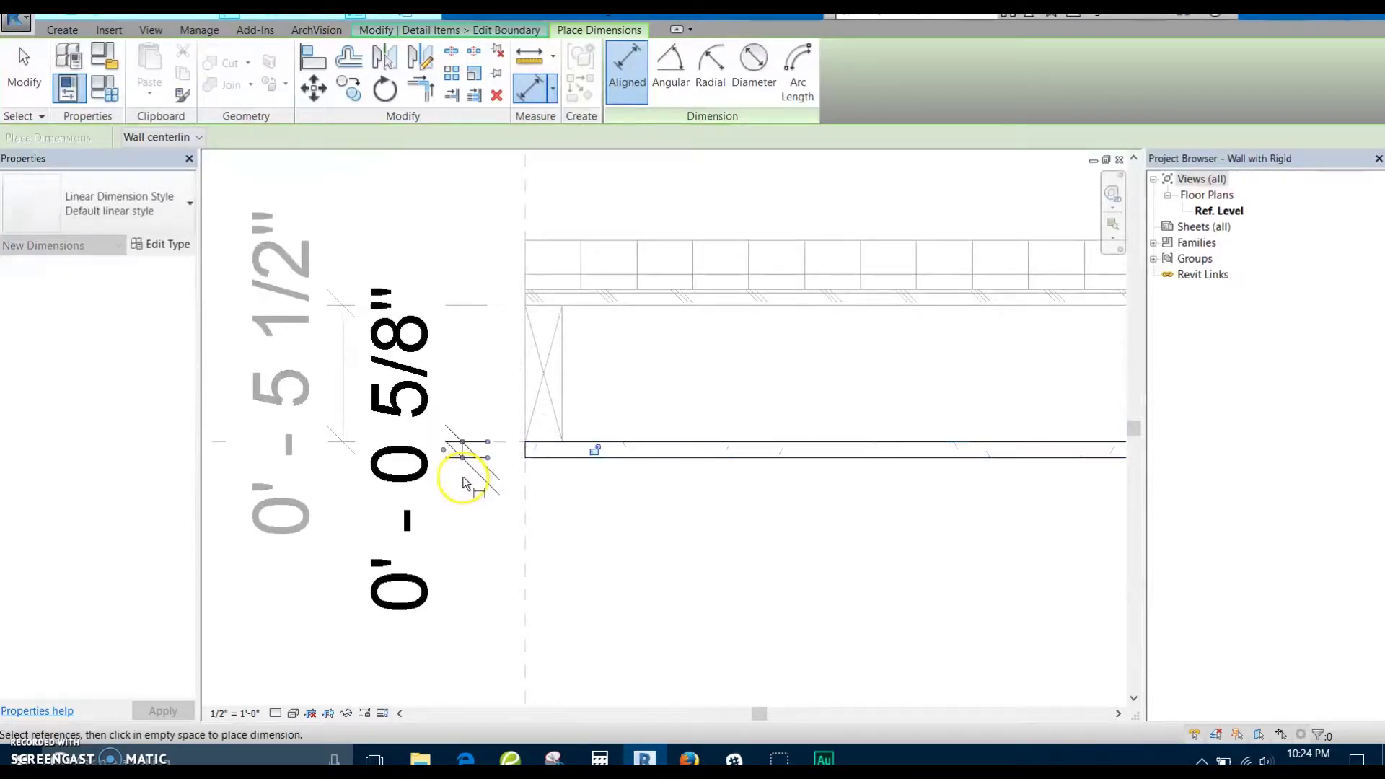
scroll(464, 473, "up", 3)
key("Escape")
key("Escape")
Label the gypsum dimension with a new Gyp Thickness type parameter and finish edit mode
left_click(448, 456)
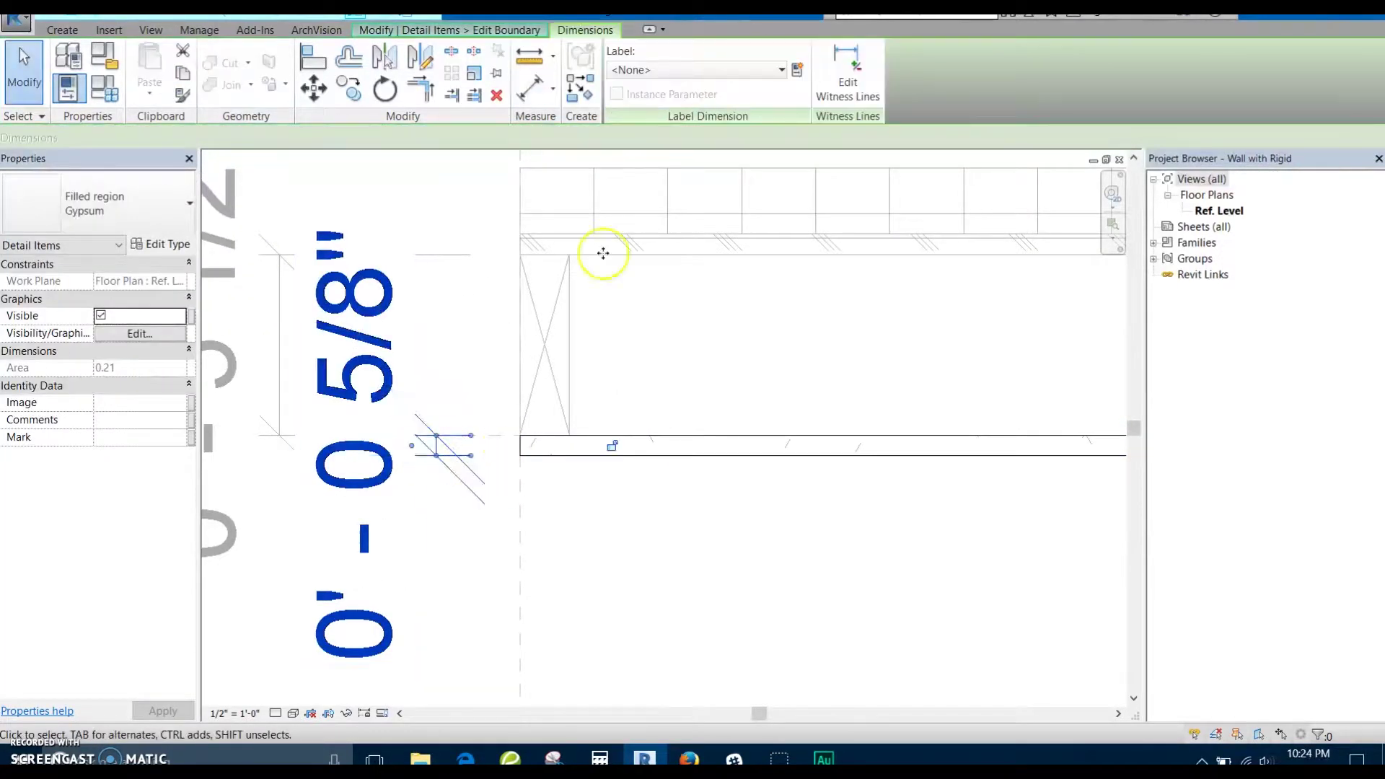
left_click(797, 69)
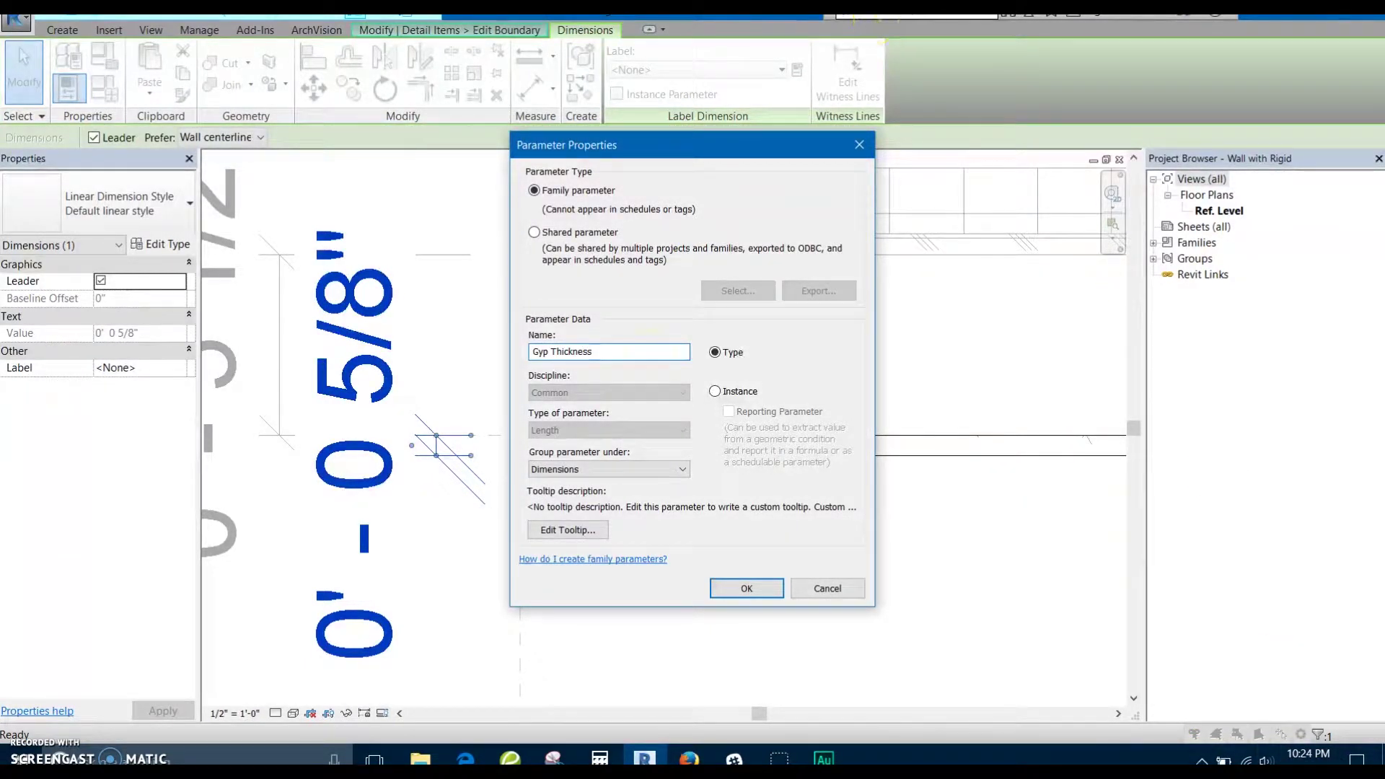
left_click(749, 592)
scroll(550, 499, "down", 2)
middle_click_drag(583, 533, 602, 552)
scroll(604, 554, "down", 1)
left_click(704, 568)
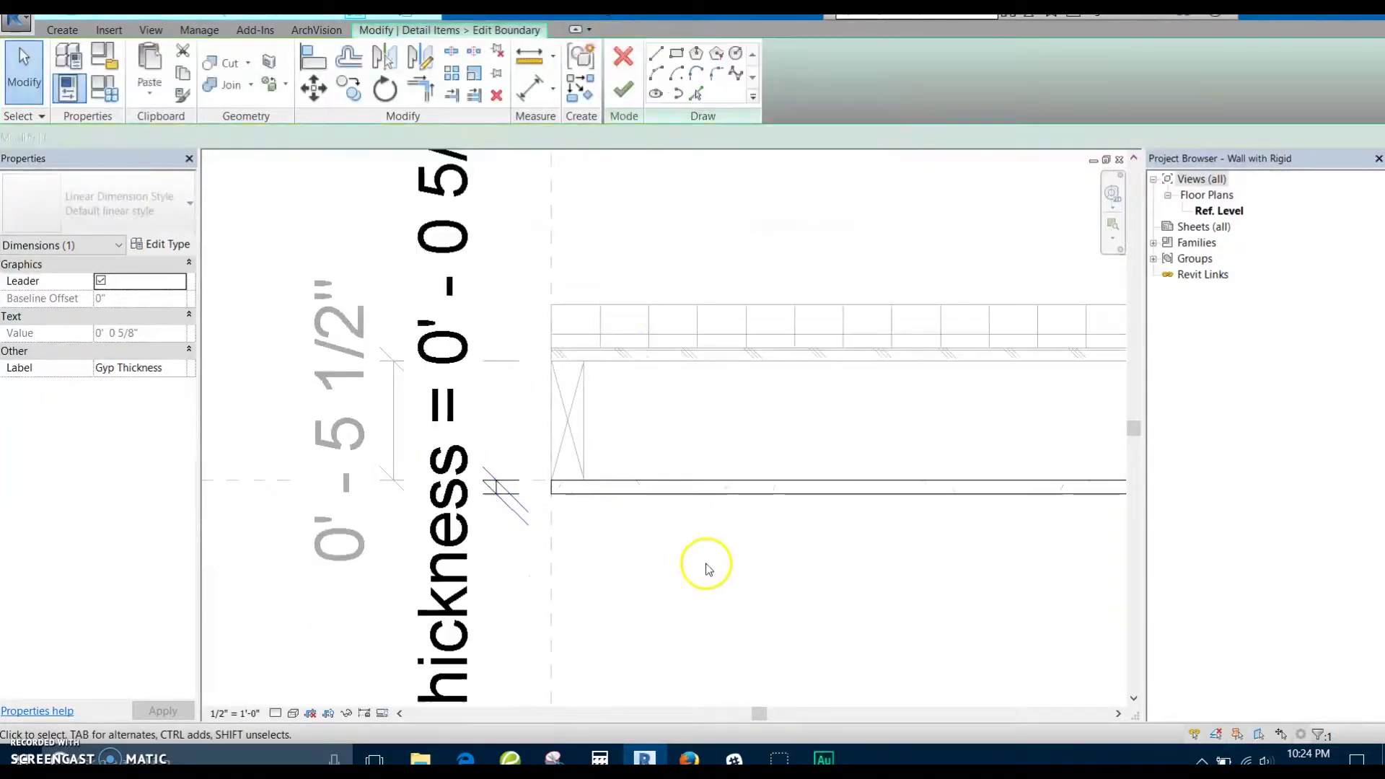
left_click(623, 89)
scroll(541, 457, "down", 2)
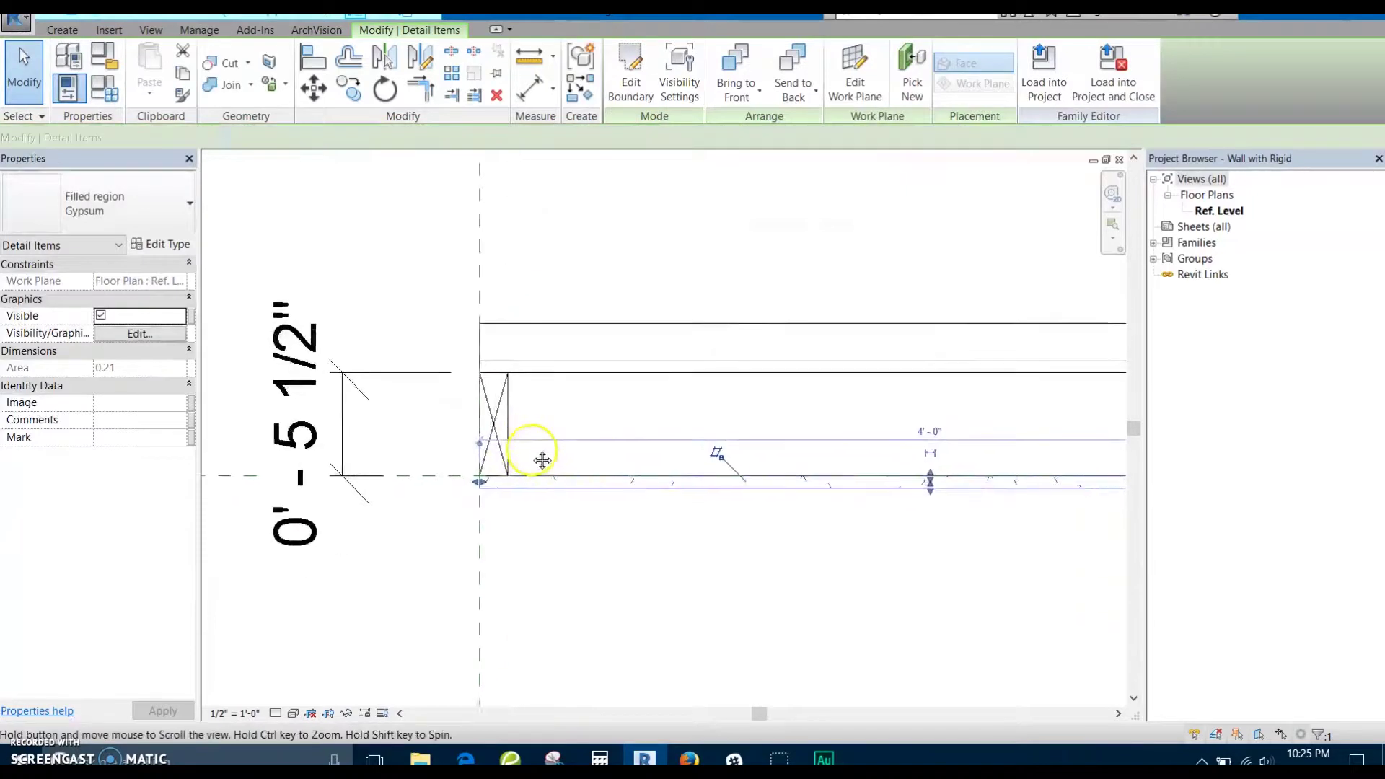
Select the 0'-5 1/2" dimension and name a new type parameter Wall Thickness
left_click(296, 394)
middle_click_drag(298, 404, 367, 448)
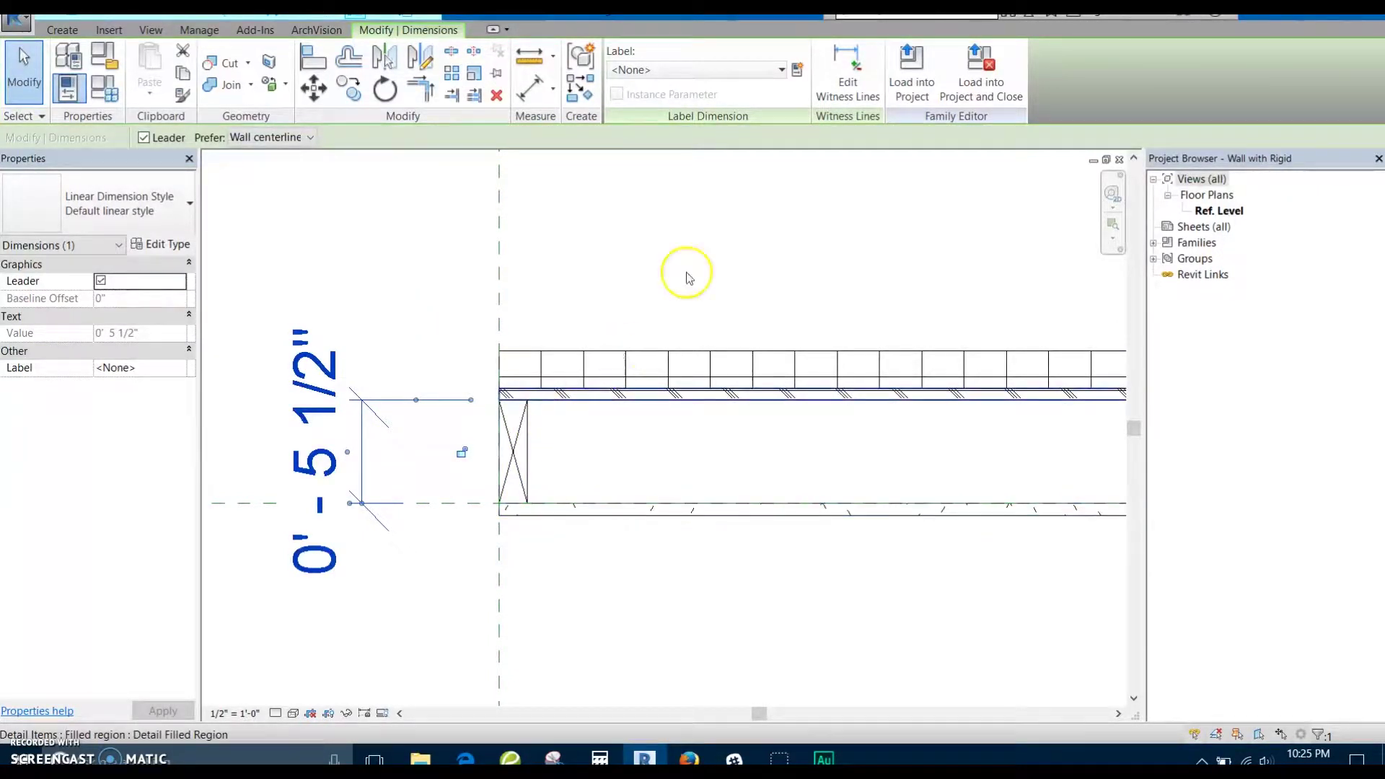
left_click(798, 69)
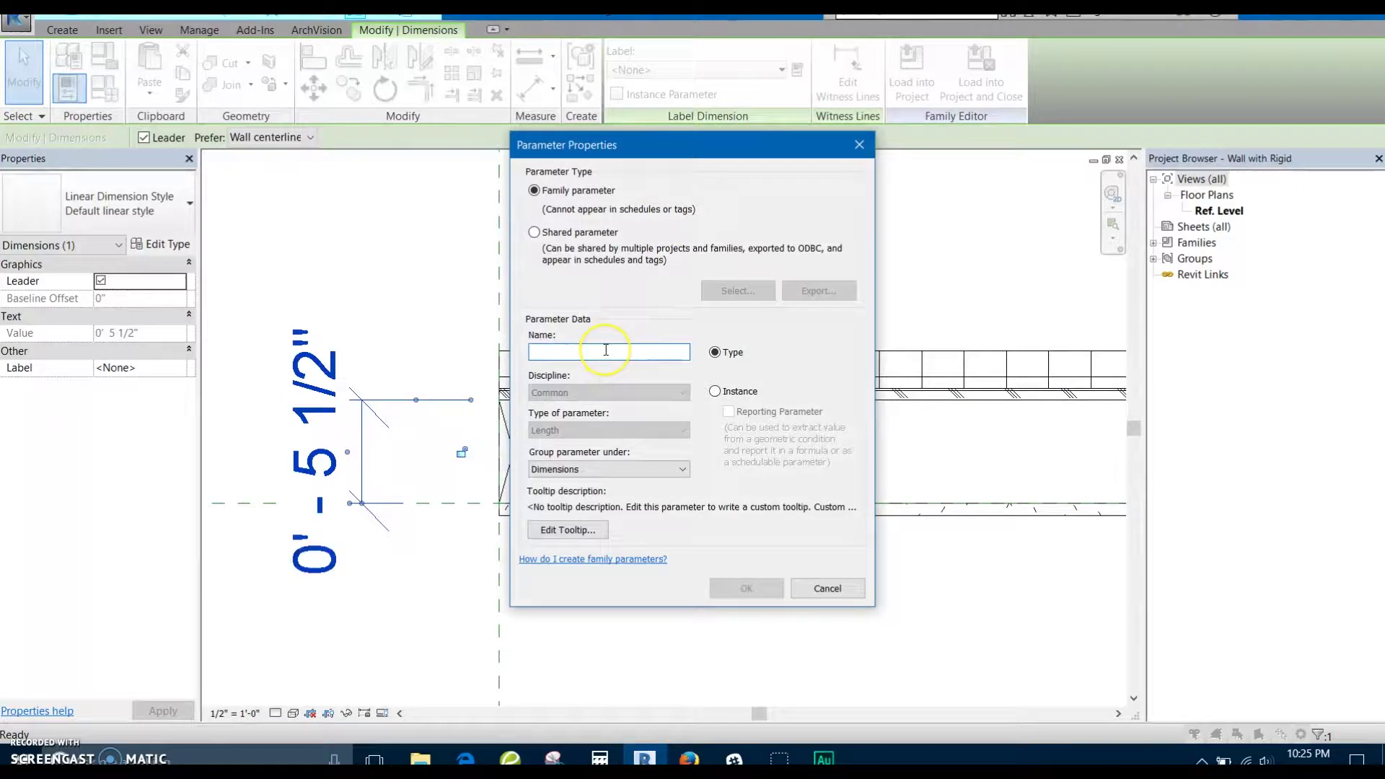
type("Wall Thickness")
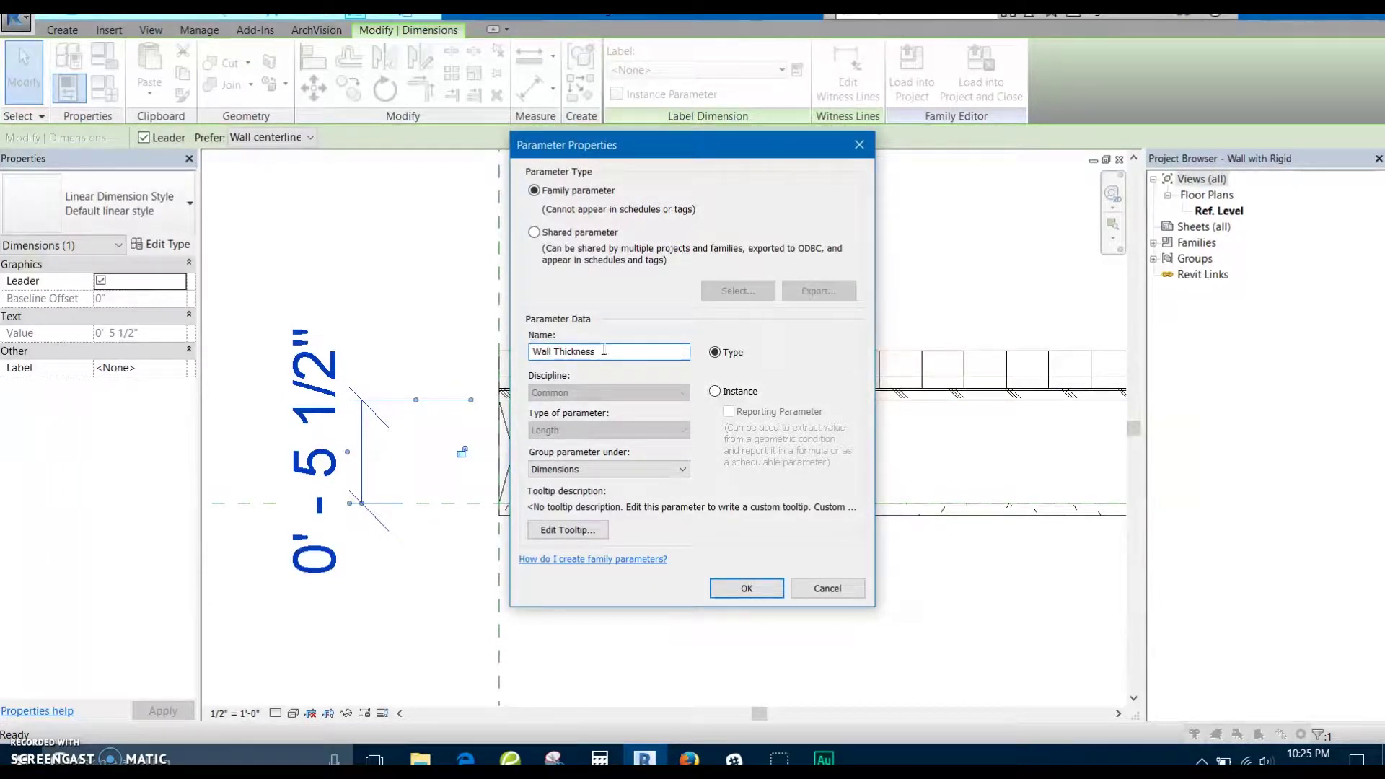
left_click(632, 420)
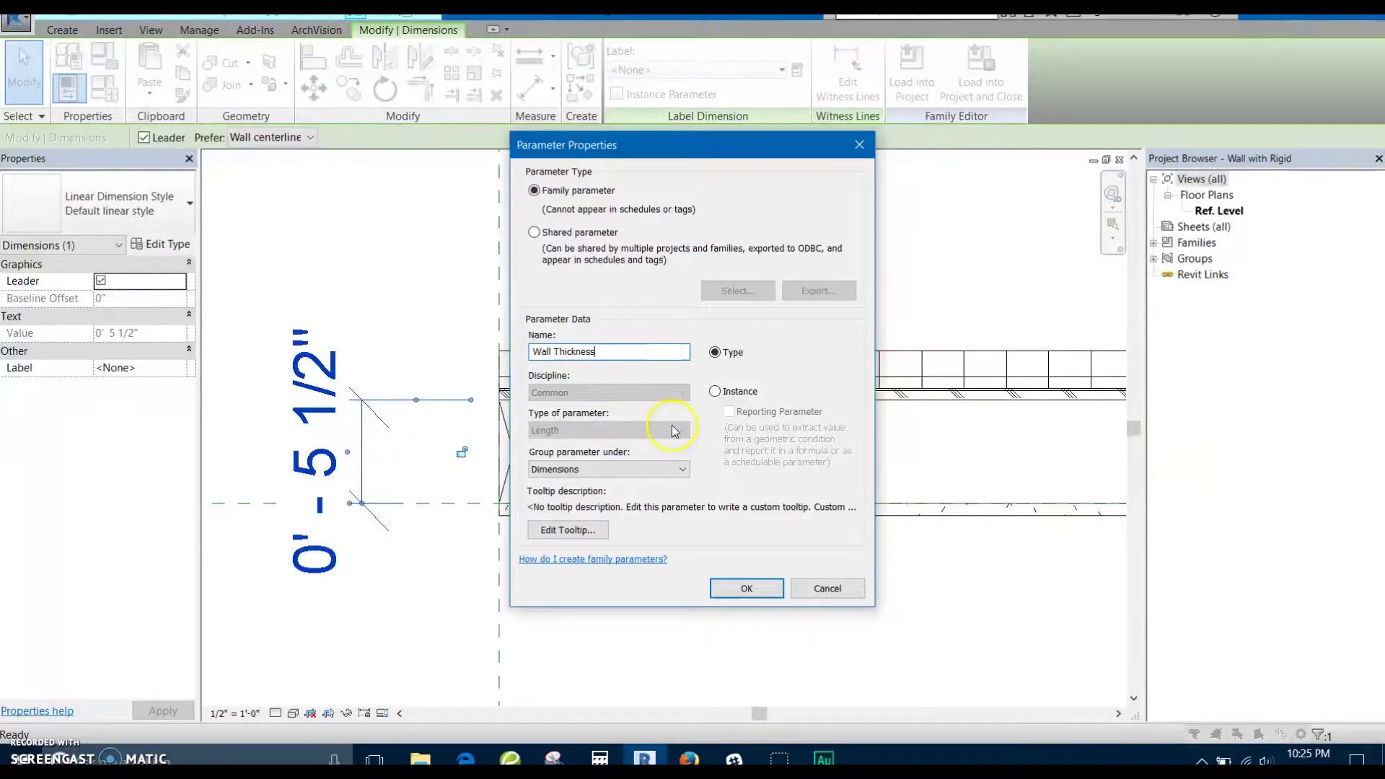
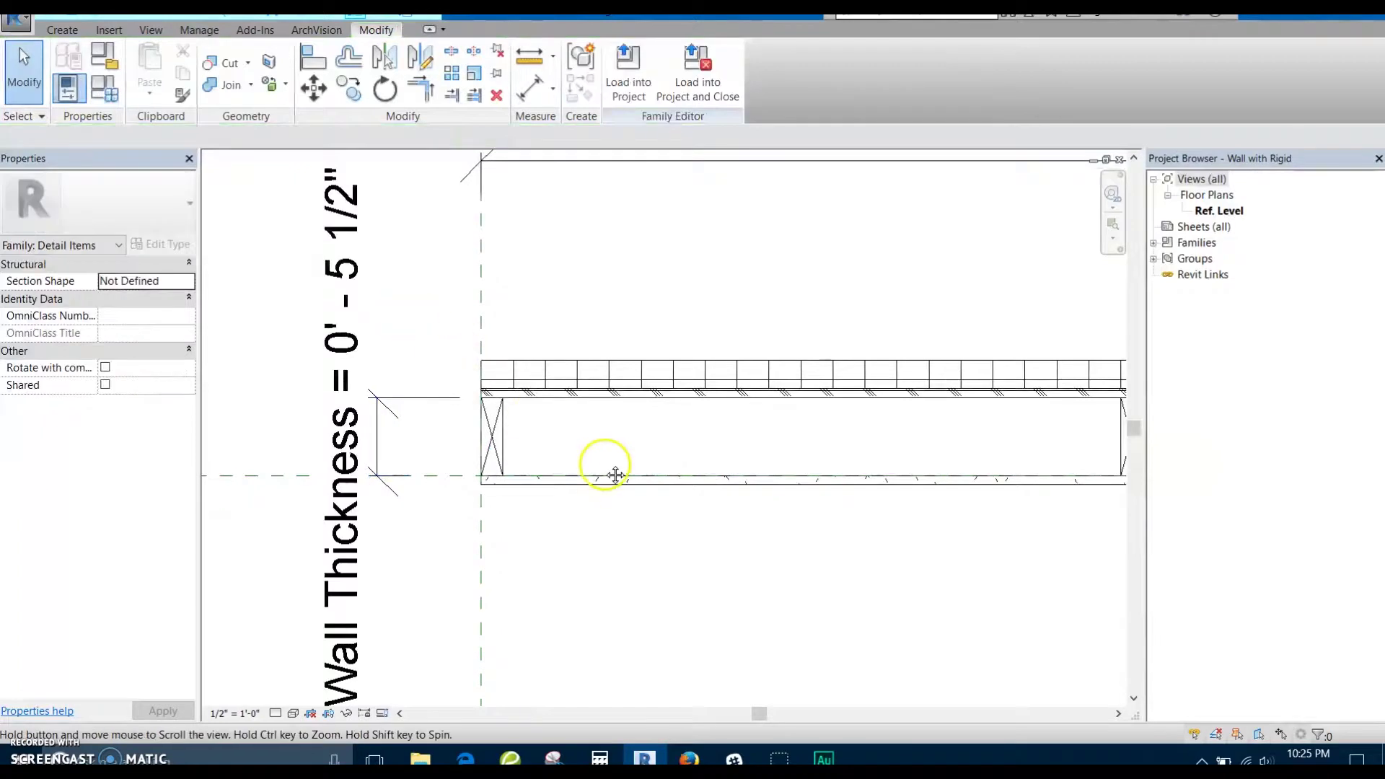
Open the Family Types dialog from the Modify tab and drag it out of the way
scroll(516, 451, "up", 2)
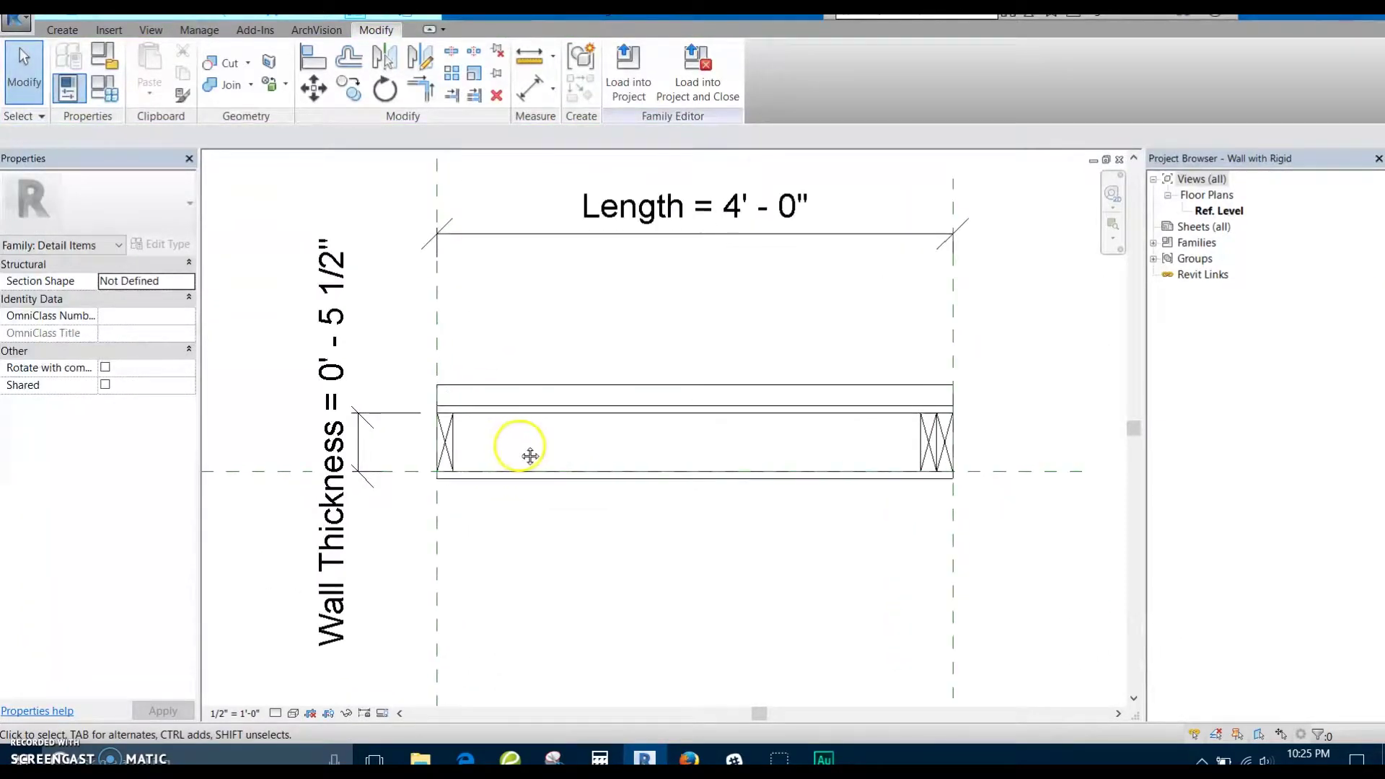
left_click(114, 96)
left_click_drag(911, 76, 889, 116)
Set the 2x4 Wall type's Wall Thickness to 3 1/2" and apply it
left_click(944, 149)
left_click(912, 169)
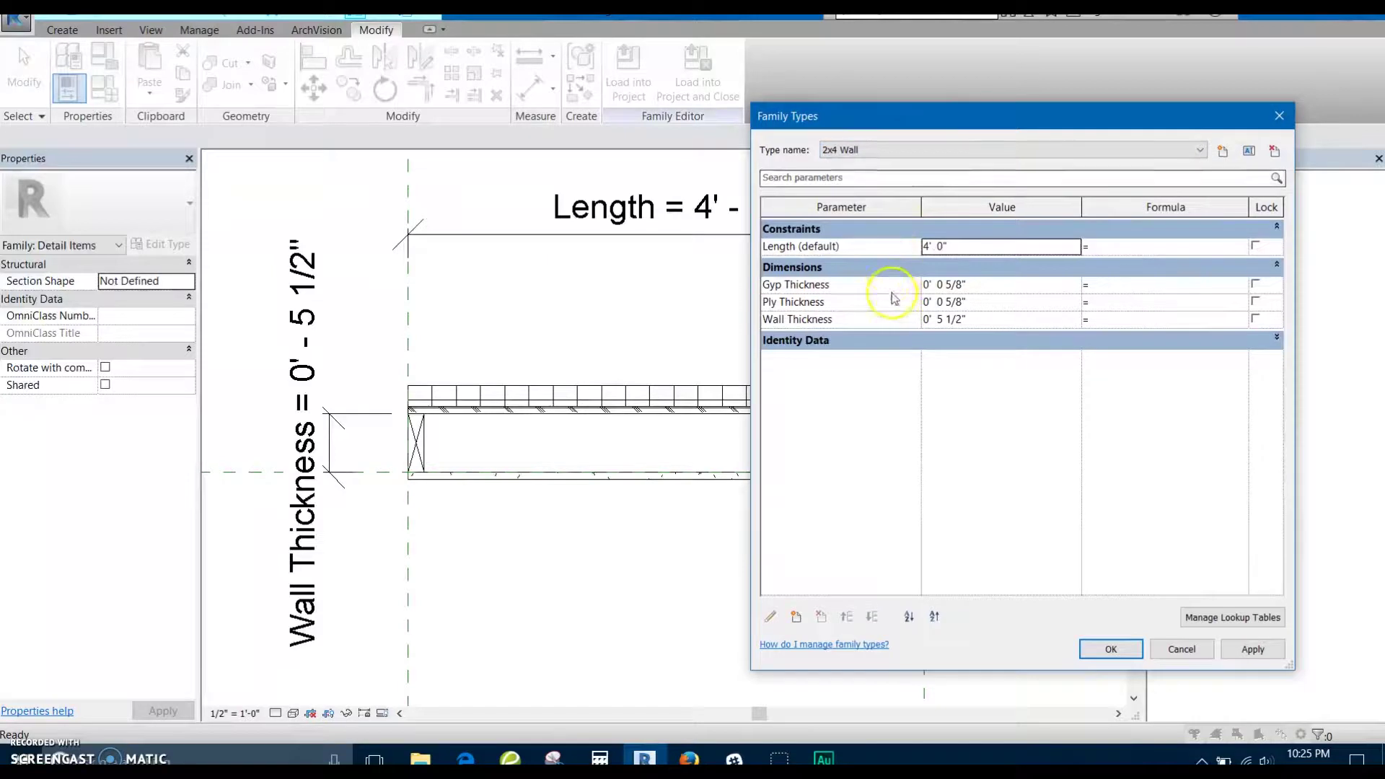
left_click(950, 320)
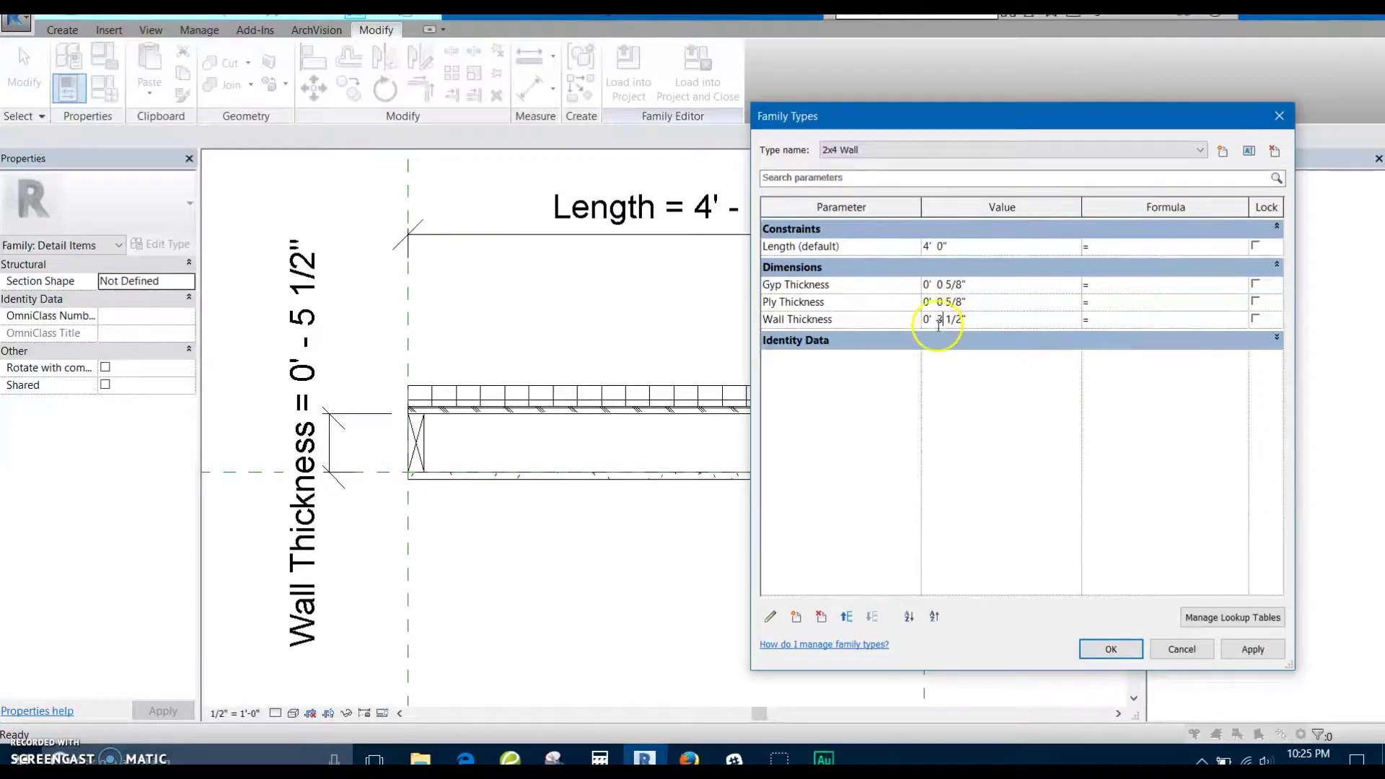
left_click(1247, 650)
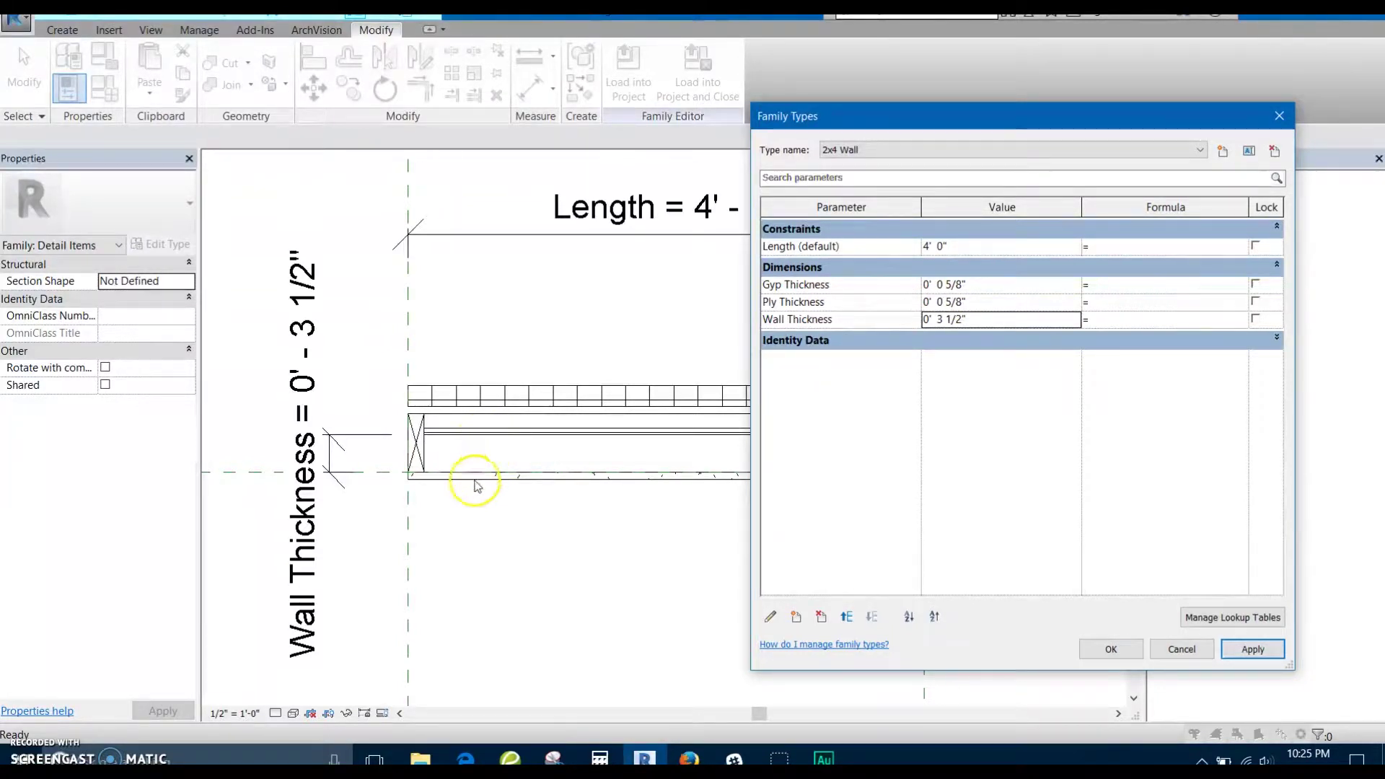
Set the 2x8 Wall type's Wall Thickness to 7 1/4", apply, and close the dialog
left_click(893, 149)
left_click(851, 176)
left_click(894, 149)
left_click(869, 182)
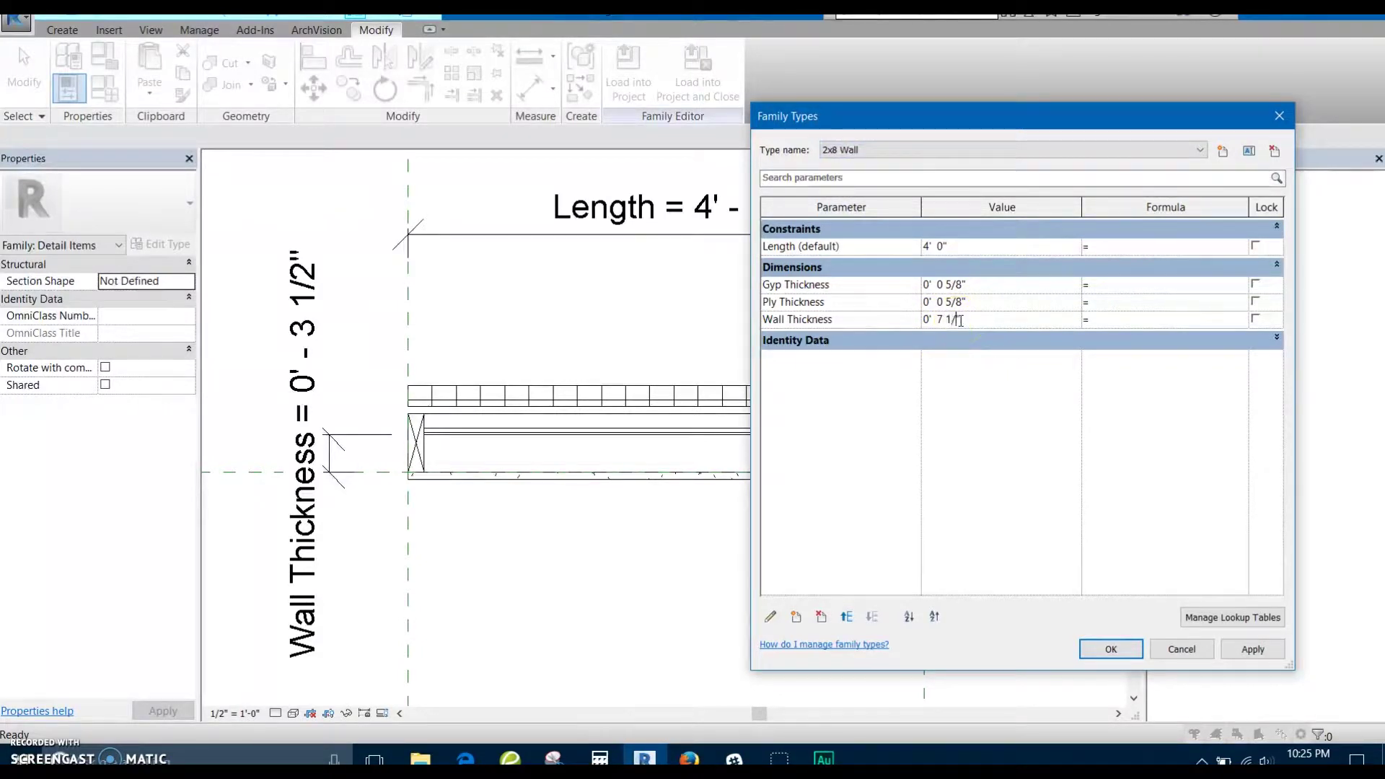
left_click(1253, 653)
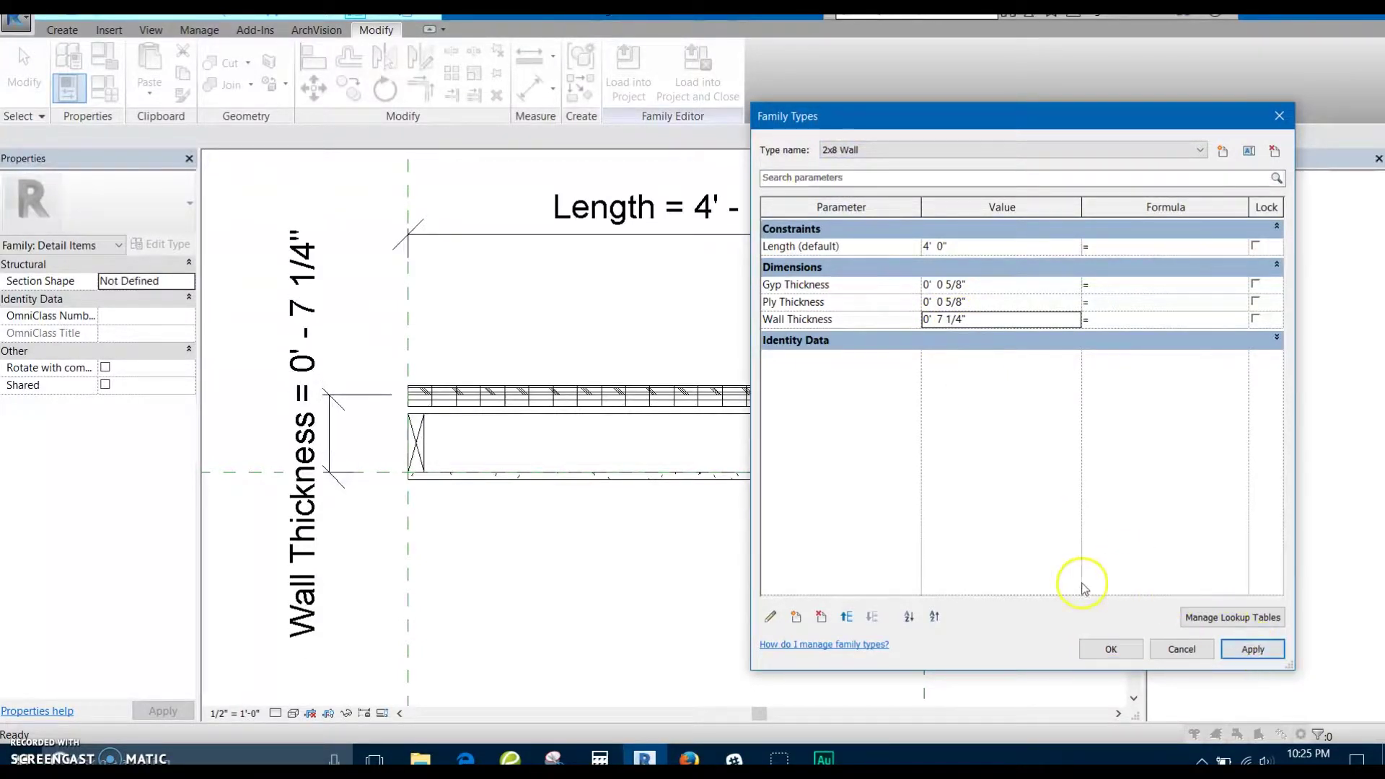
left_click(1112, 650)
scroll(627, 459, "up", 2)
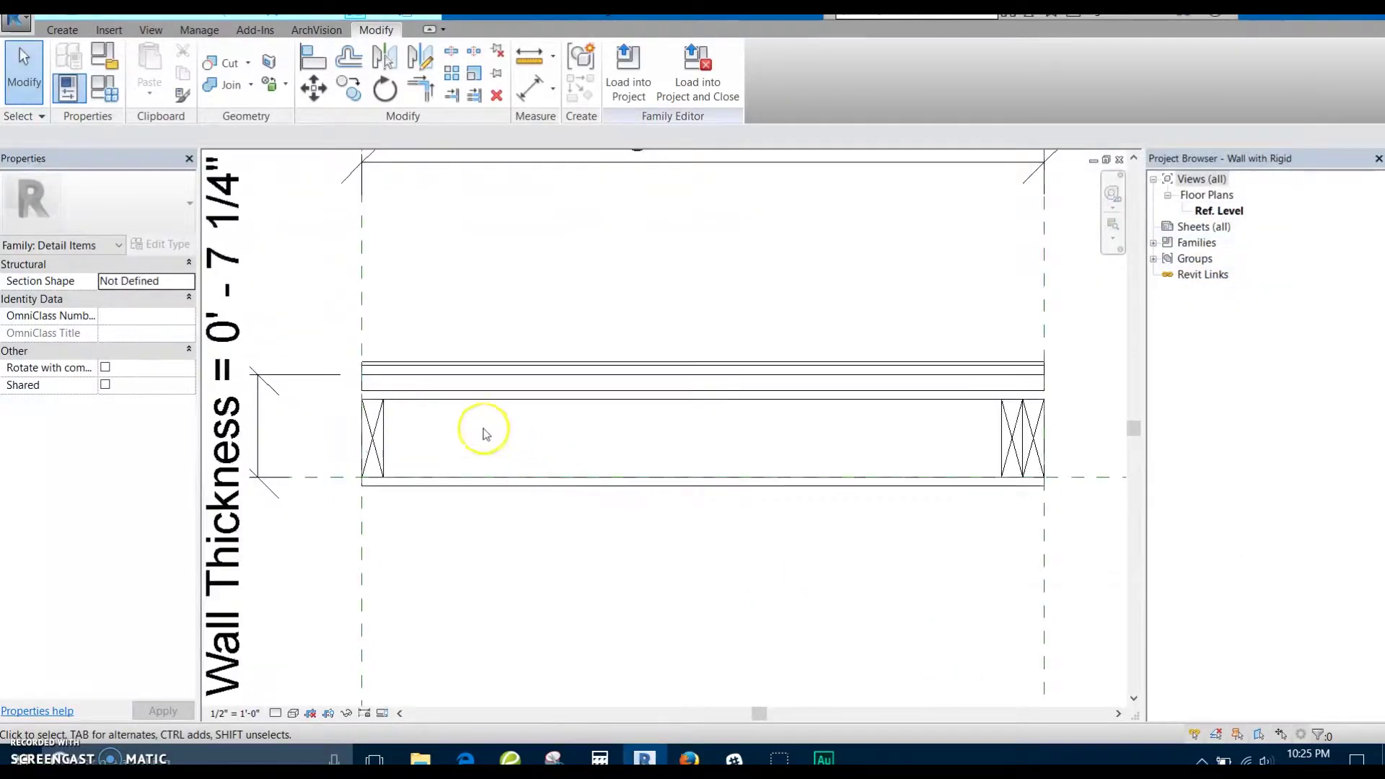
Move the rigid insulation region up toward the hatched layer
left_click(444, 383)
left_click_drag(526, 385, 531, 354)
scroll(505, 372, "up", 3)
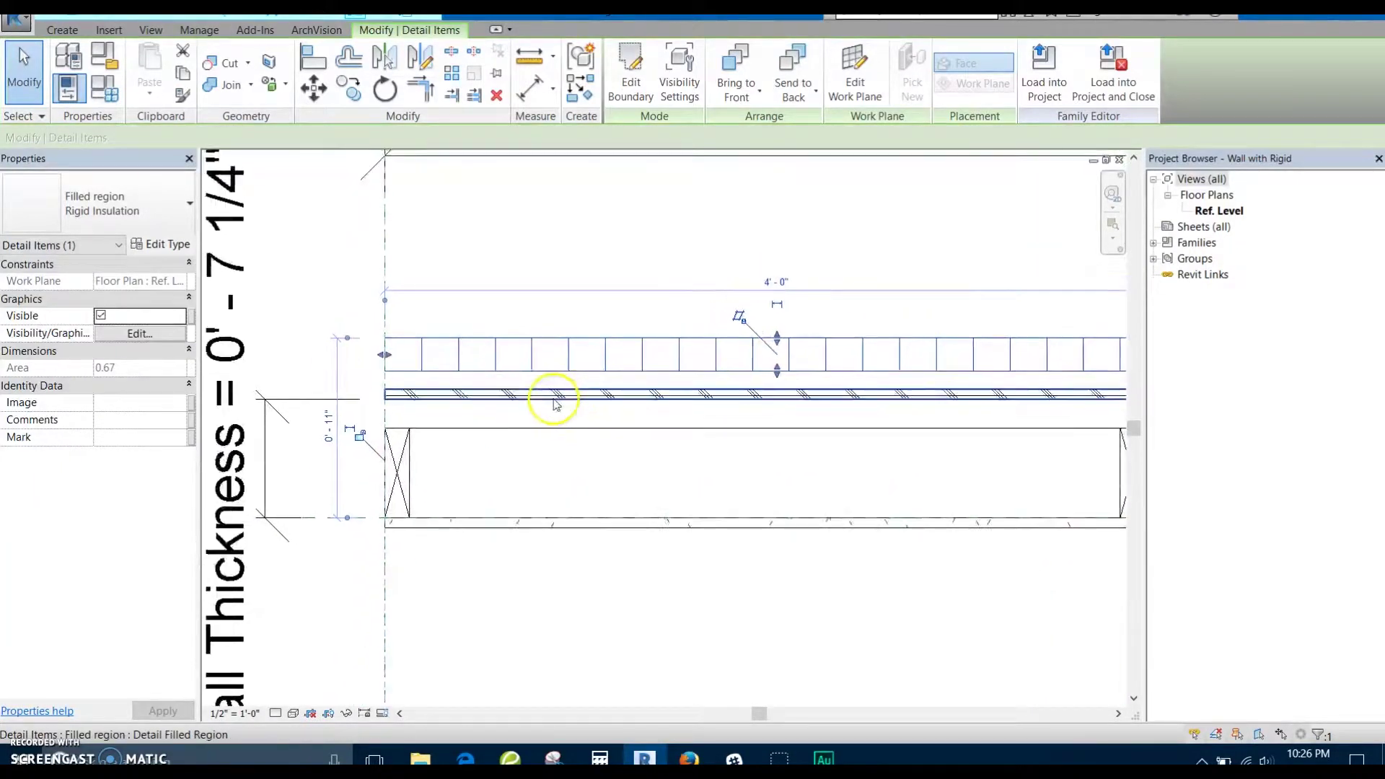
Align the insulation's bottom edge to the hatched layer's top edge with AL and lock it
key("a")
key("l")
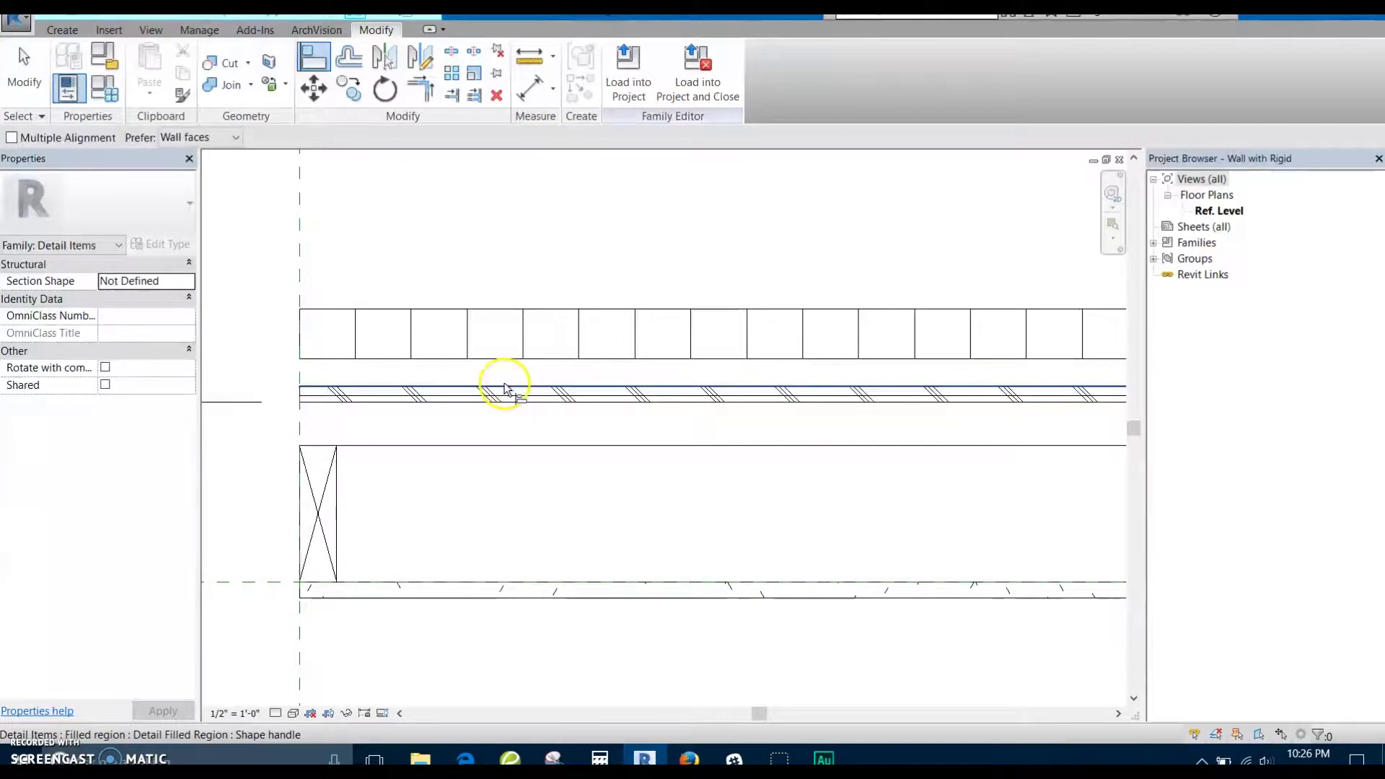
left_click(508, 390)
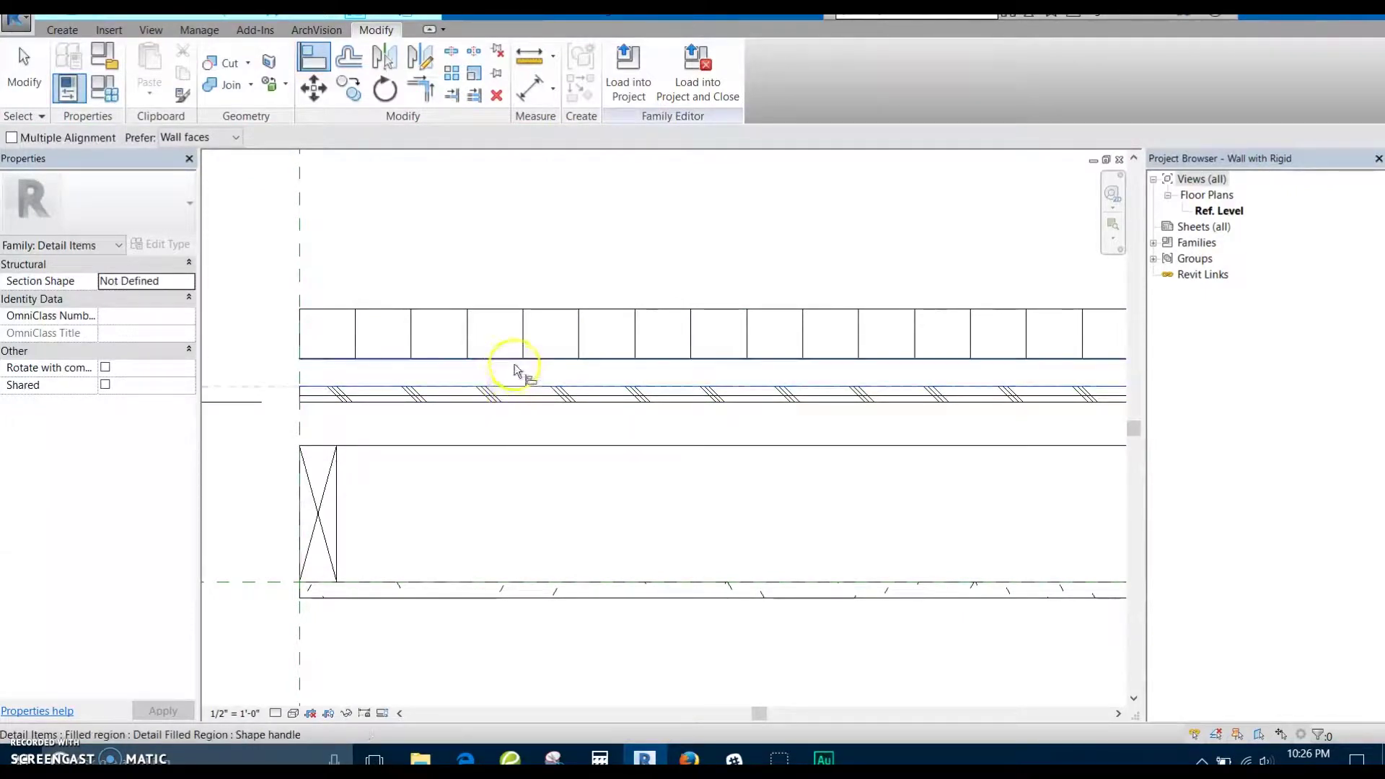
left_click(509, 361)
scroll(510, 369, "down", 2)
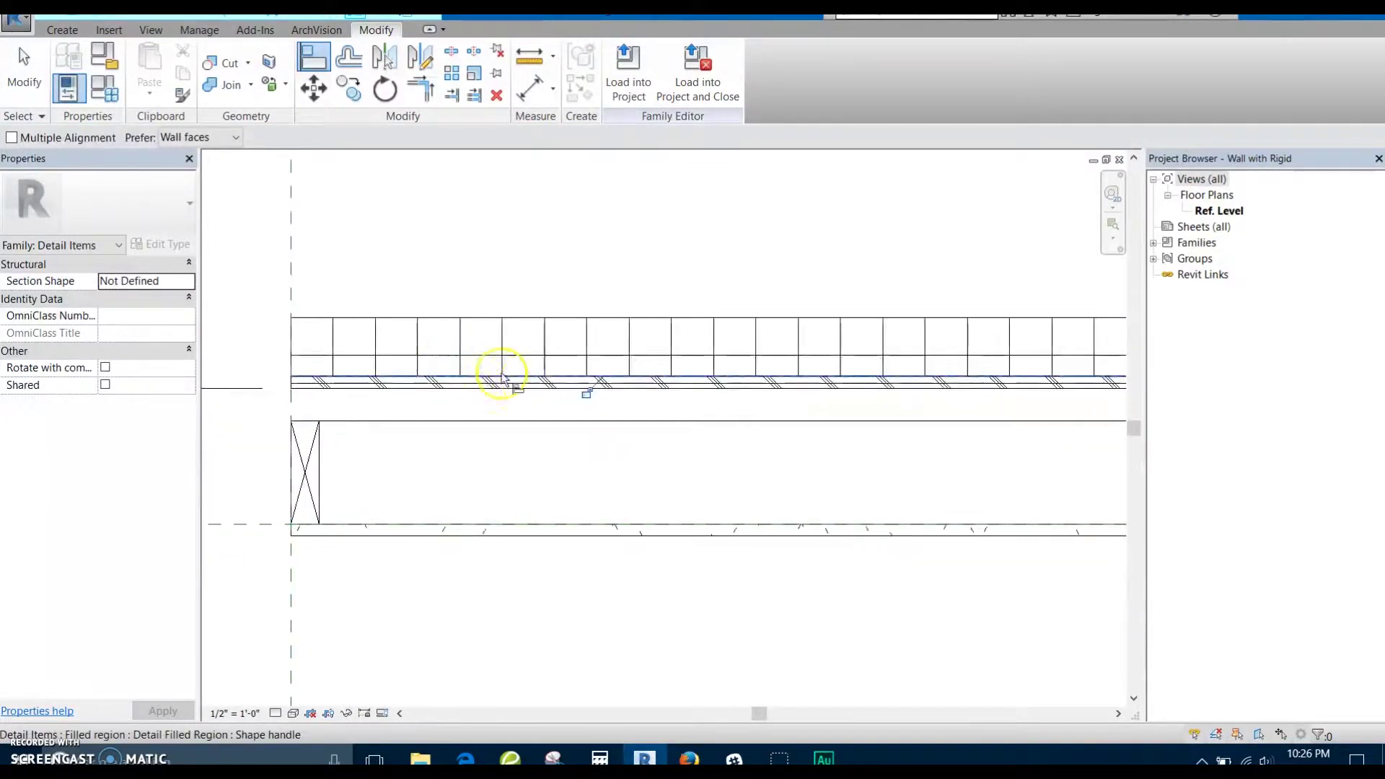
left_click(584, 394)
scroll(588, 406, "down", 1)
middle_click_drag(602, 419, 572, 433)
key("Escape")
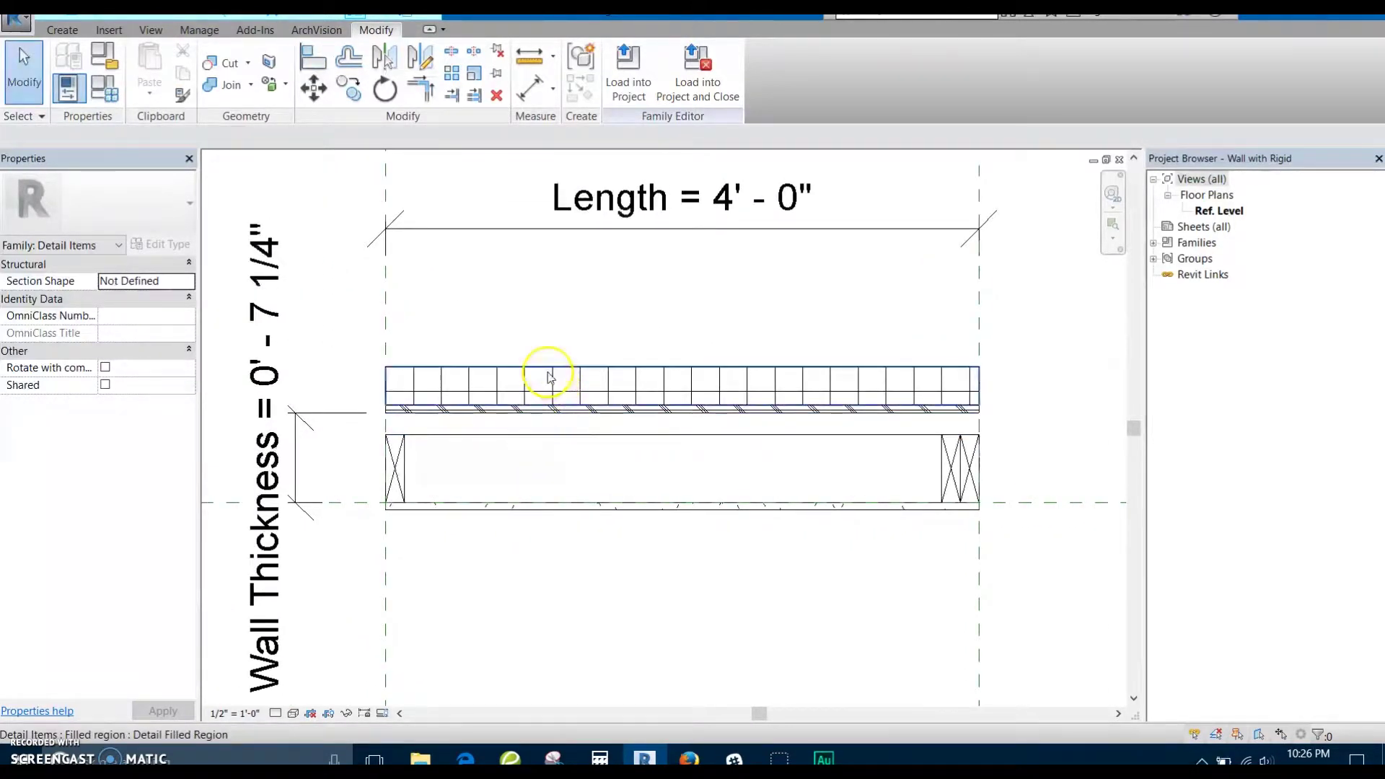
left_click(553, 370)
Edit the insulation region's boundary and dimension its 3 1/8" thickness
left_click(631, 75)
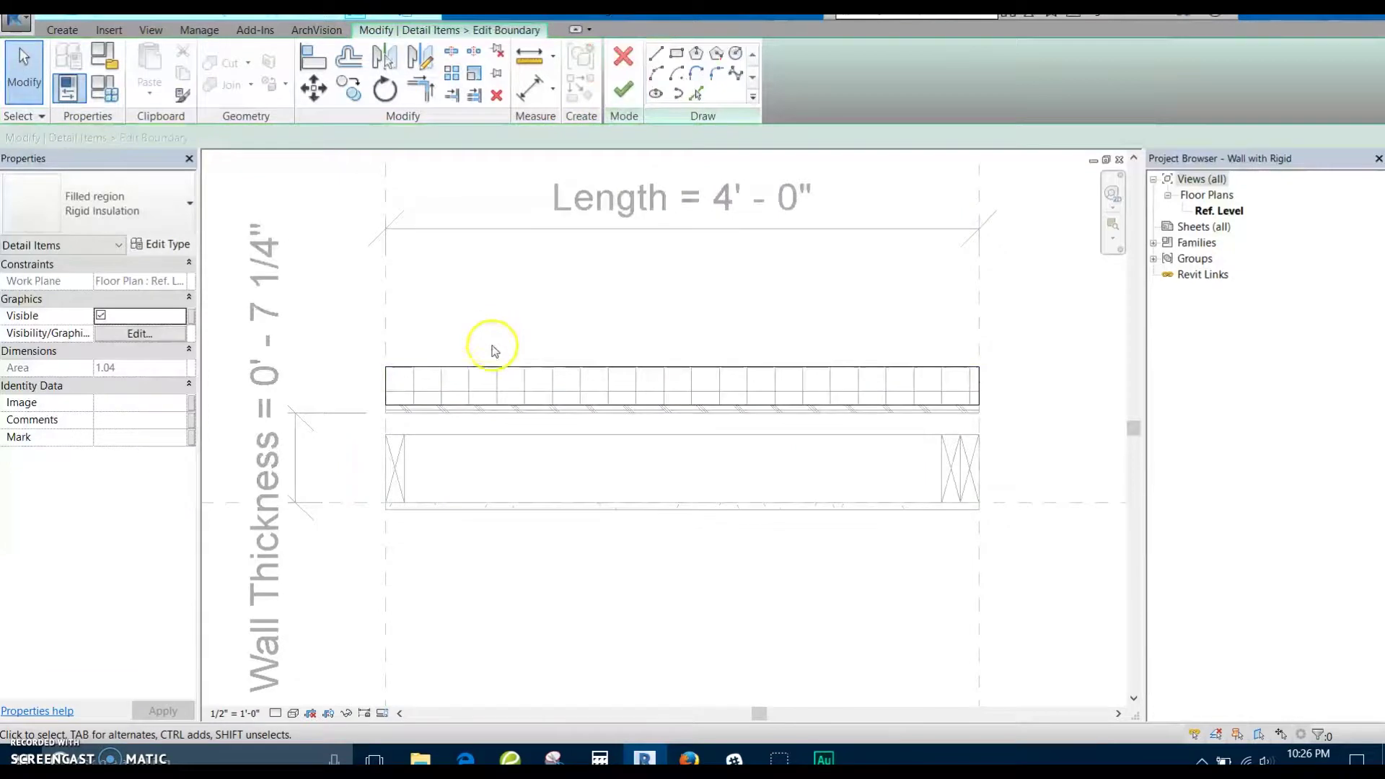
key("d")
key("i")
left_click(412, 404)
left_click(427, 368)
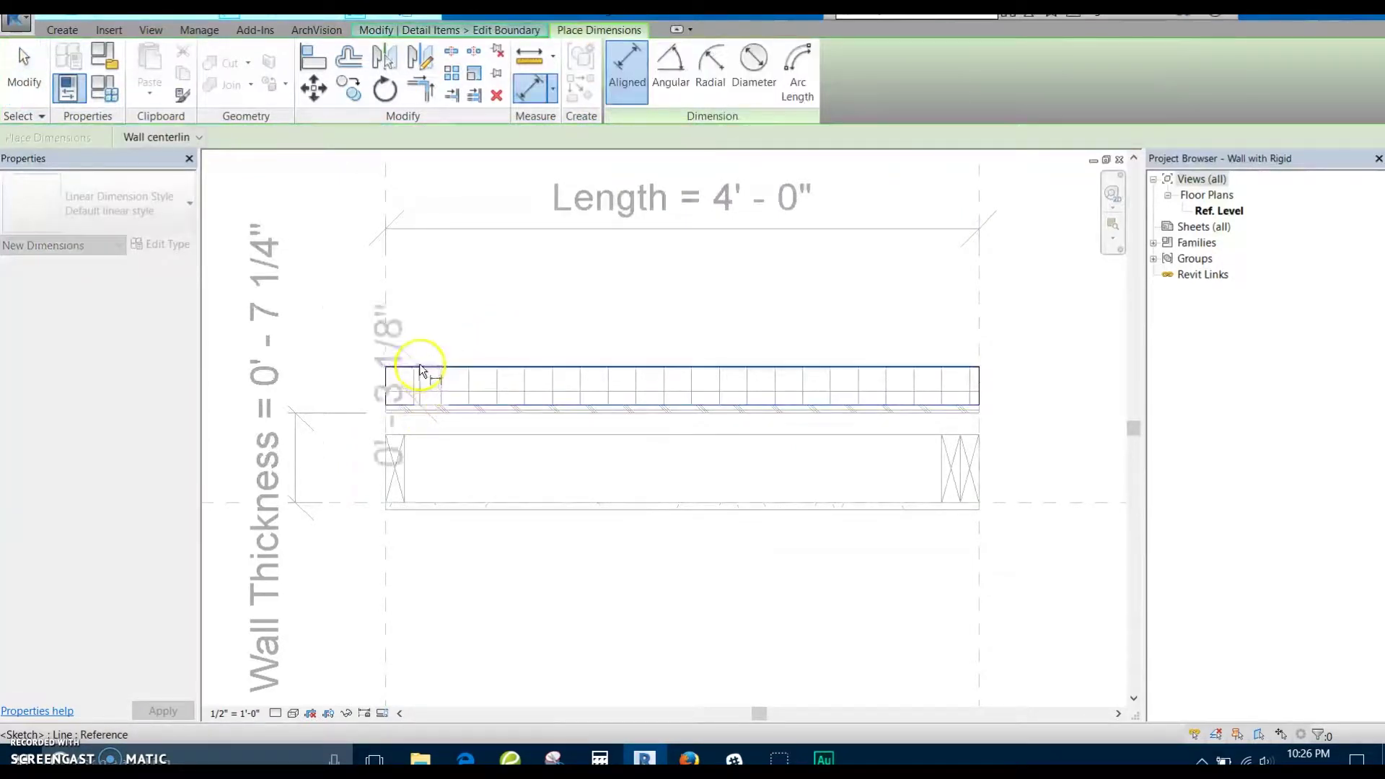
left_click(350, 352)
key("Escape")
scroll(368, 398, "up", 4)
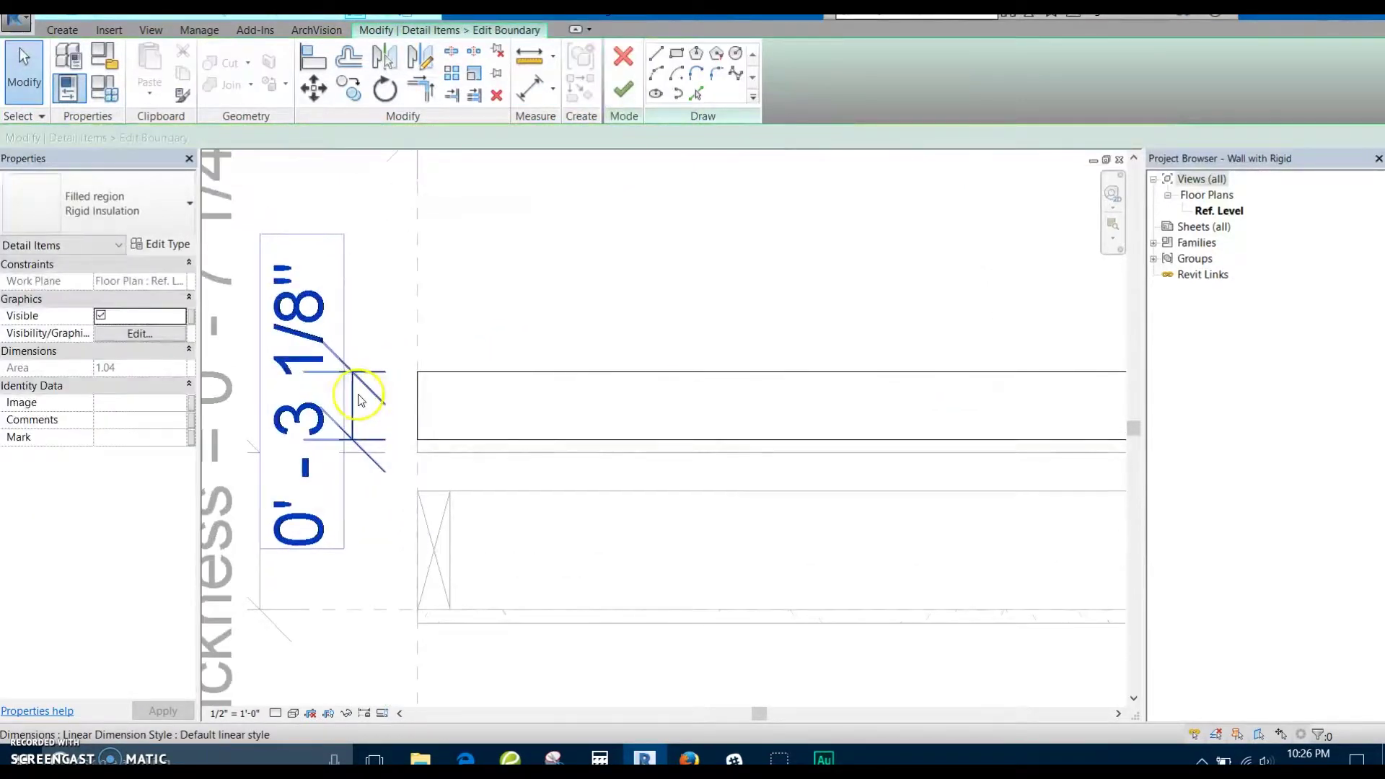
Label the thickness dimension with a new Rigid Thickness type parameter
left_click(797, 70)
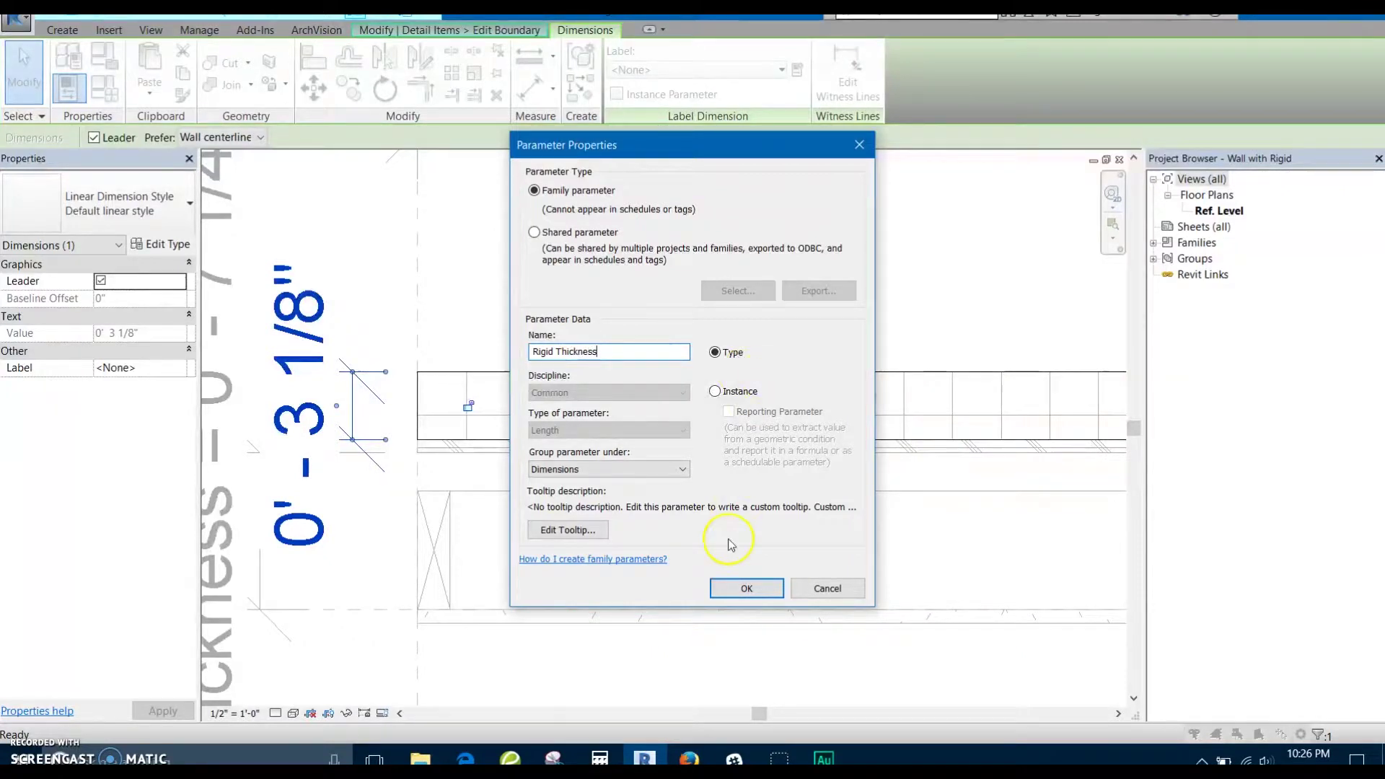
left_click(739, 588)
middle_click_drag(465, 391, 526, 393)
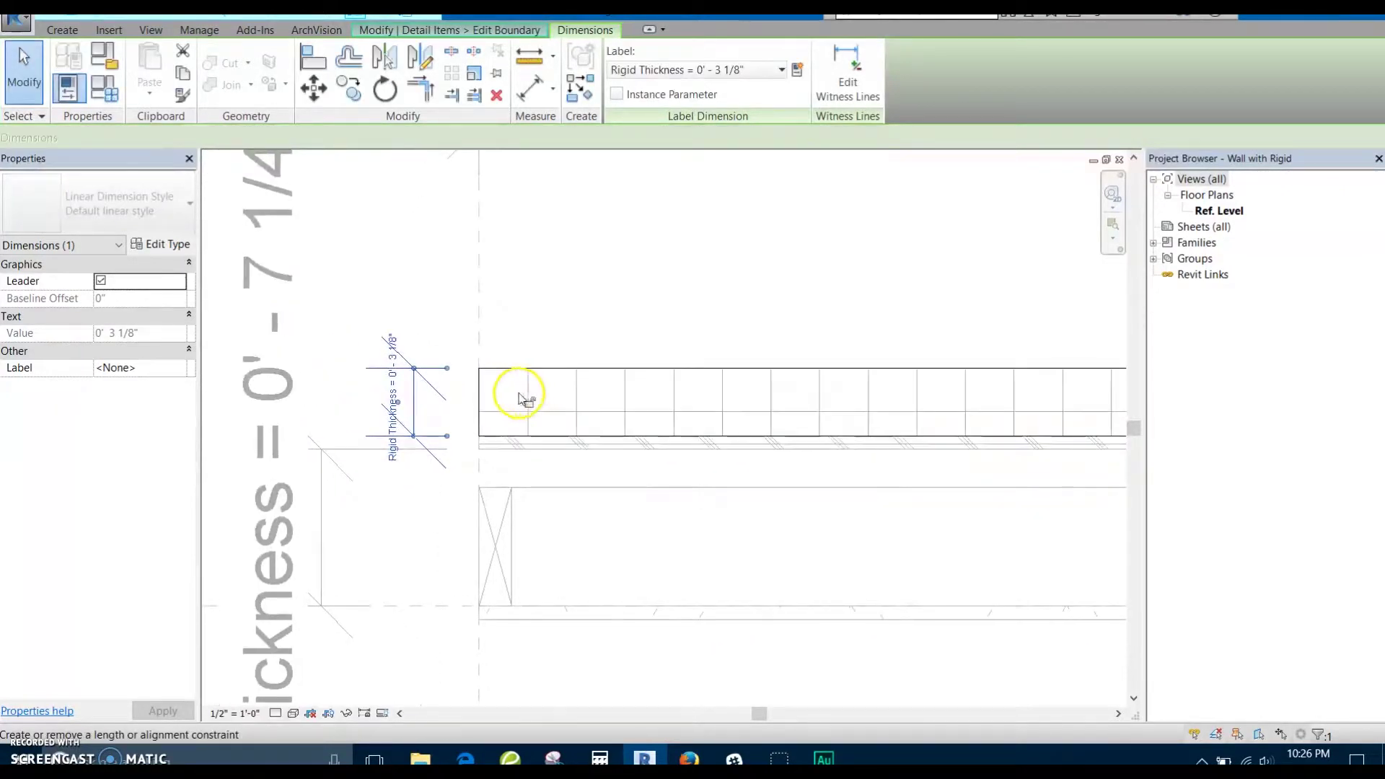
scroll(493, 355, "down", 2)
middle_click_drag(539, 325, 540, 329)
scroll(541, 361, "up", 2)
Set Rigid Thickness to 2" and finish edit mode
left_click(548, 395)
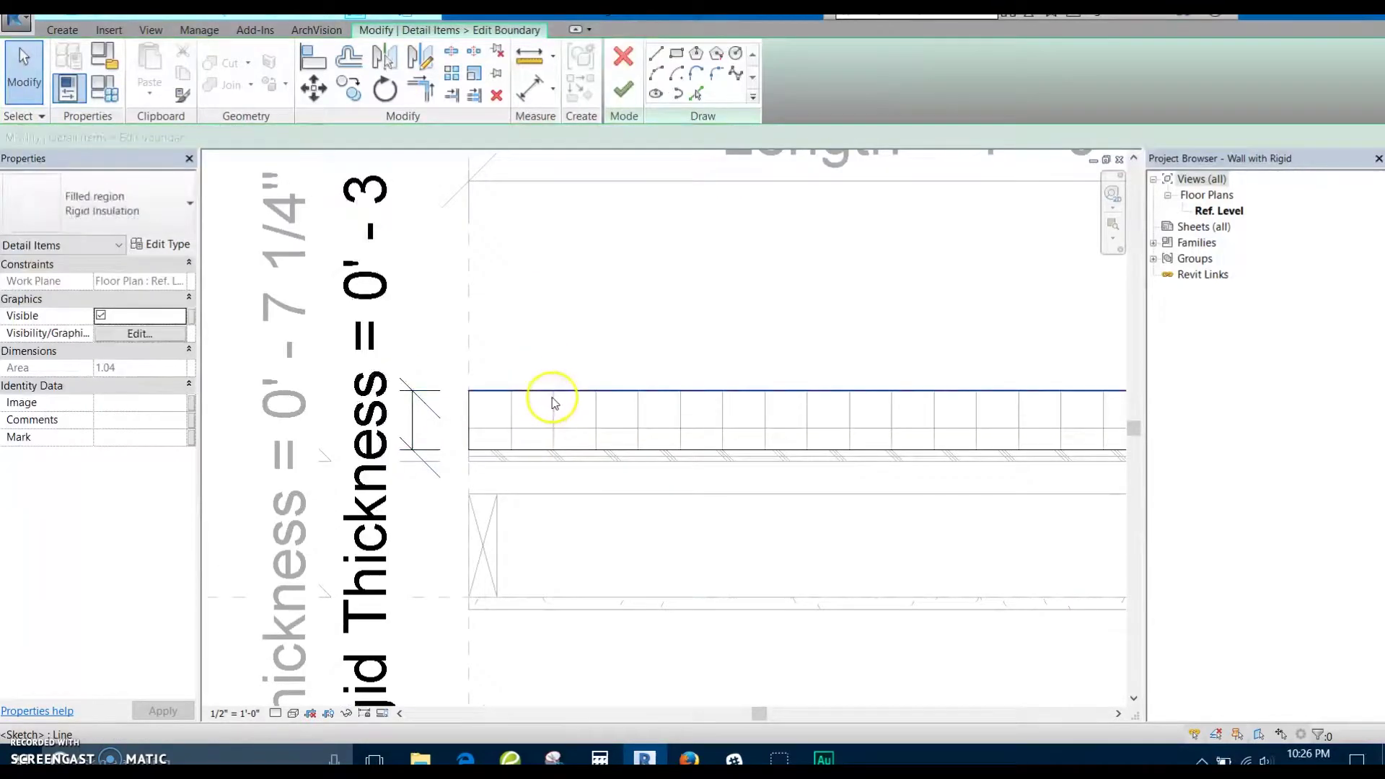
scroll(394, 437, "up", 2)
left_click(396, 439)
type("2")
key("Return")
scroll(402, 272, "up", 3)
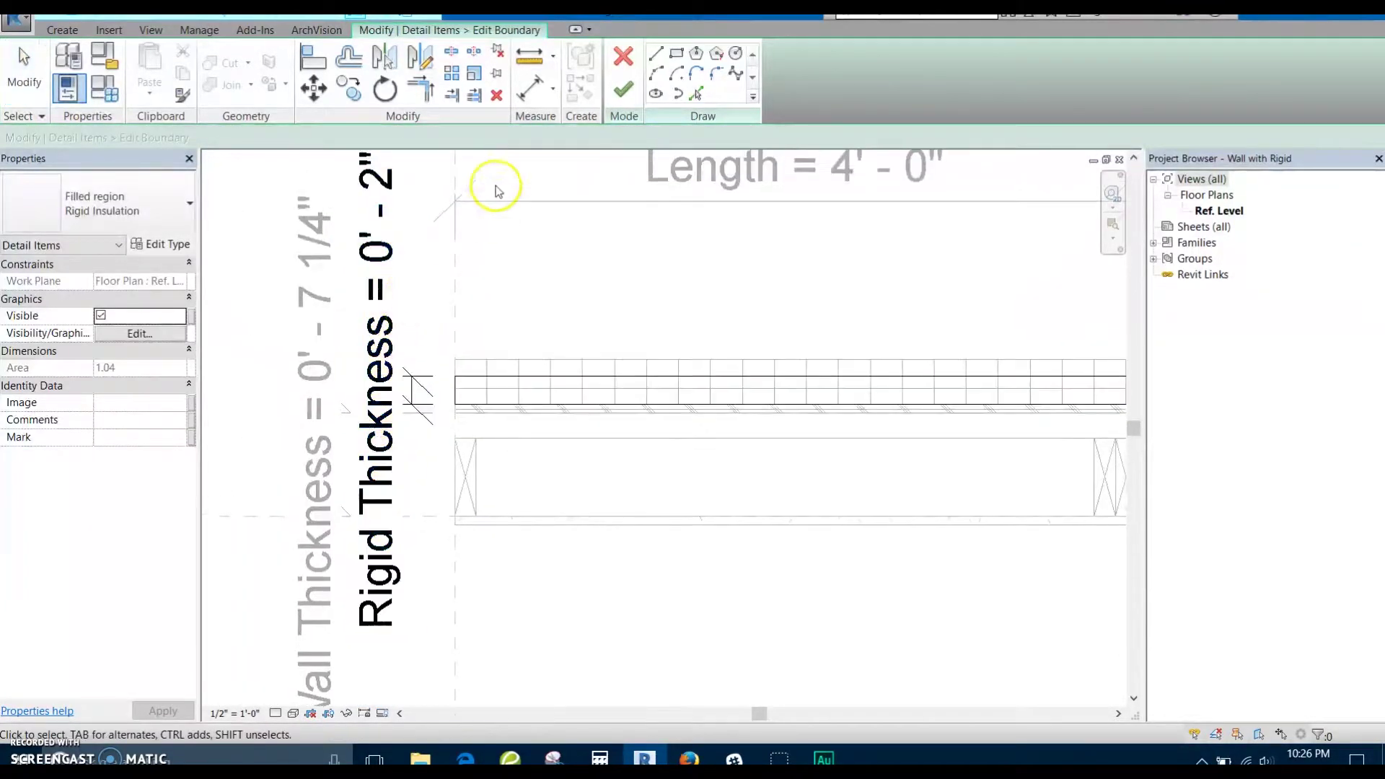
left_click(624, 90)
scroll(519, 288, "down", 2)
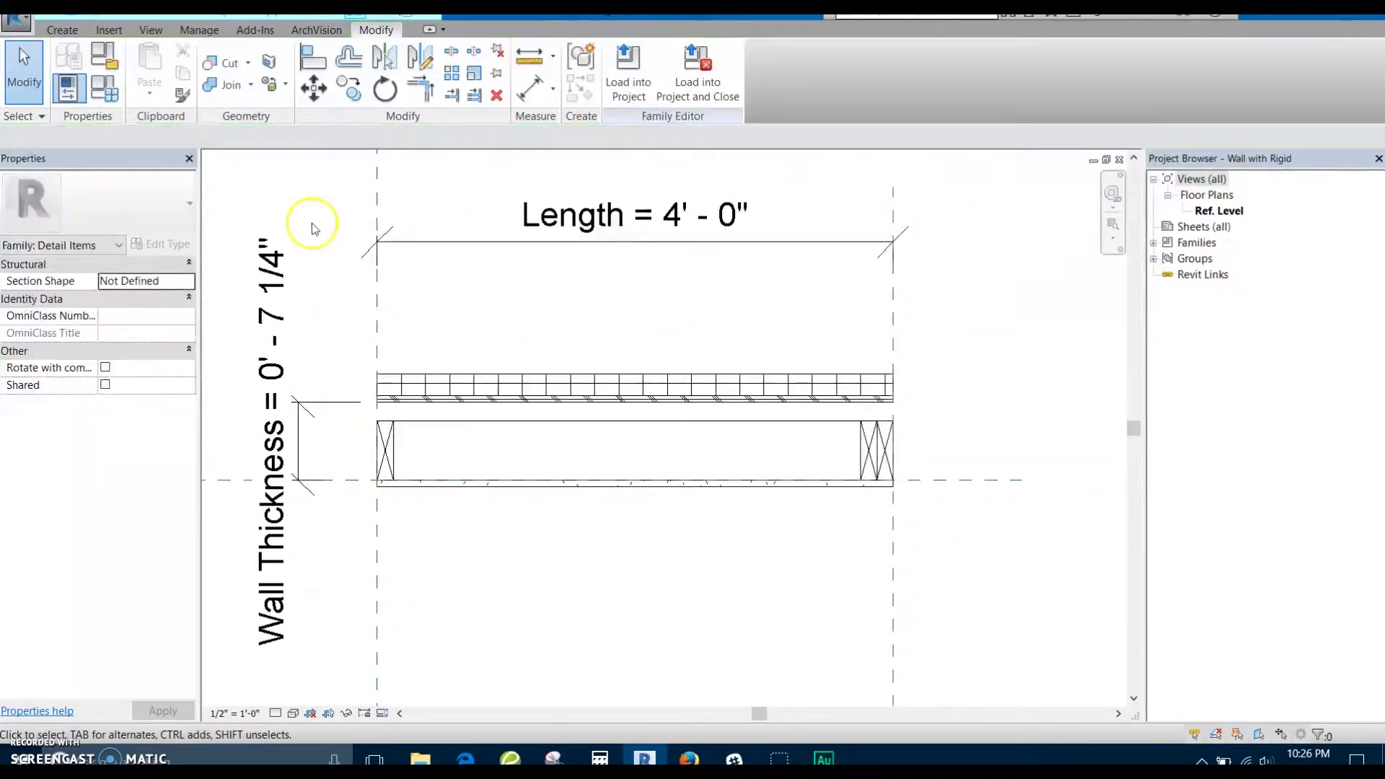
In Family Types, give the 2x6 Wall type a 2" Rigid Thickness and apply
left_click(123, 93)
left_click_drag(985, 117, 1048, 124)
left_click(1064, 147)
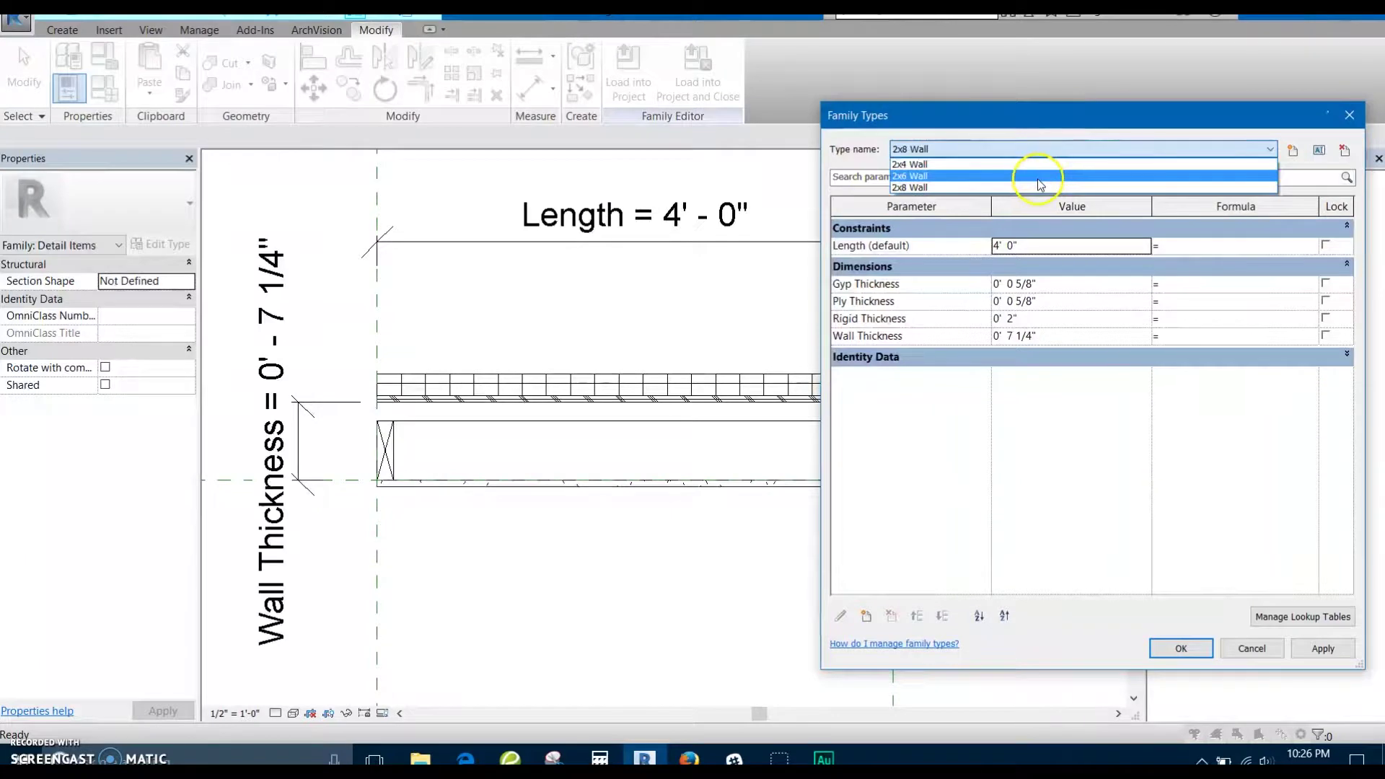
left_click(1041, 177)
left_click(1309, 647)
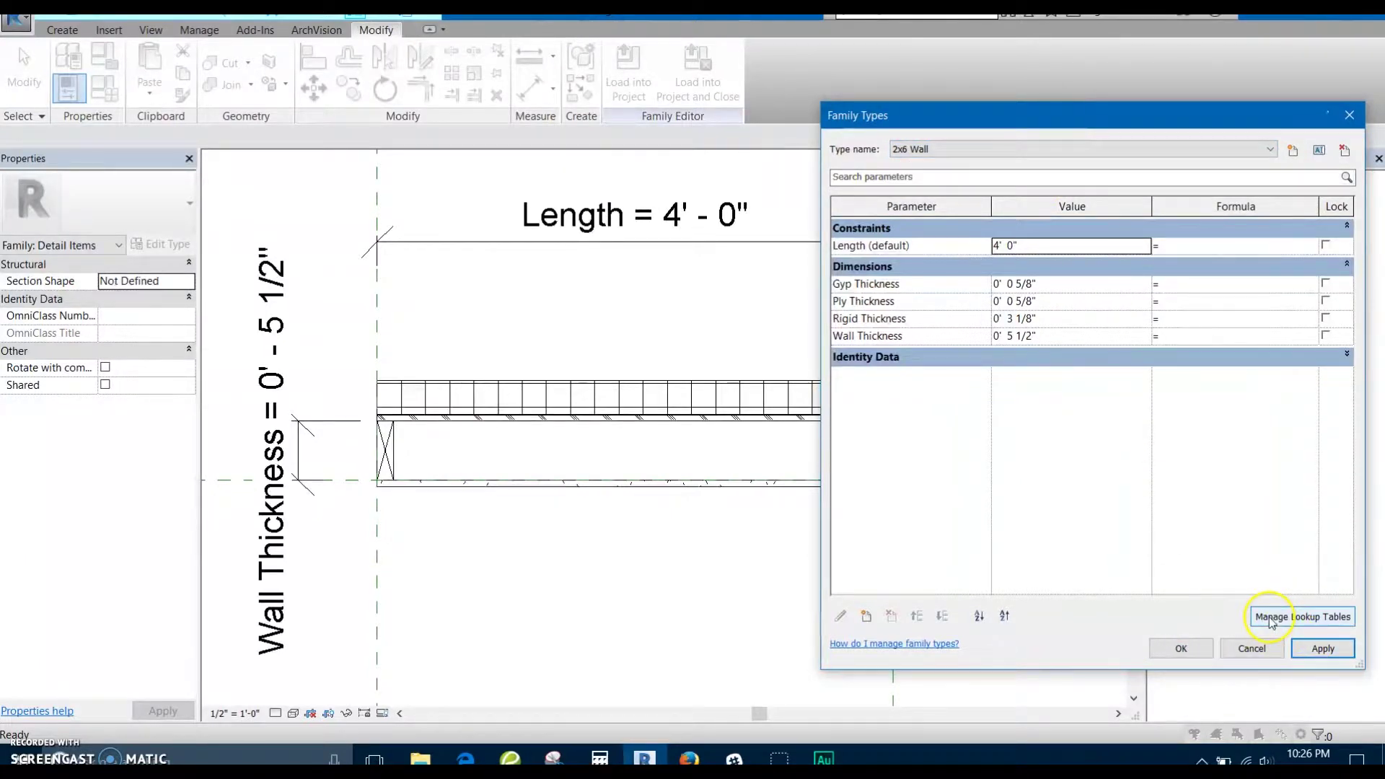
left_click(1013, 318)
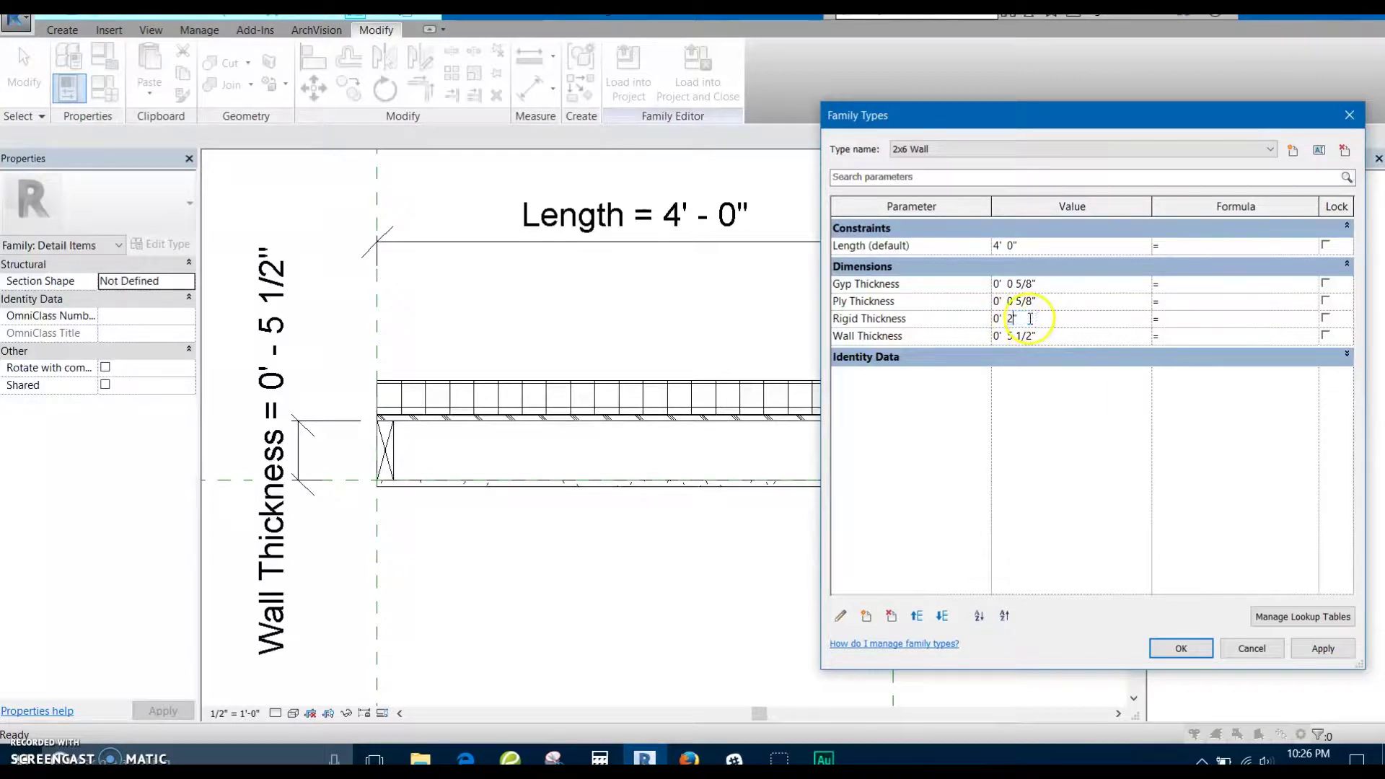
left_click(1322, 649)
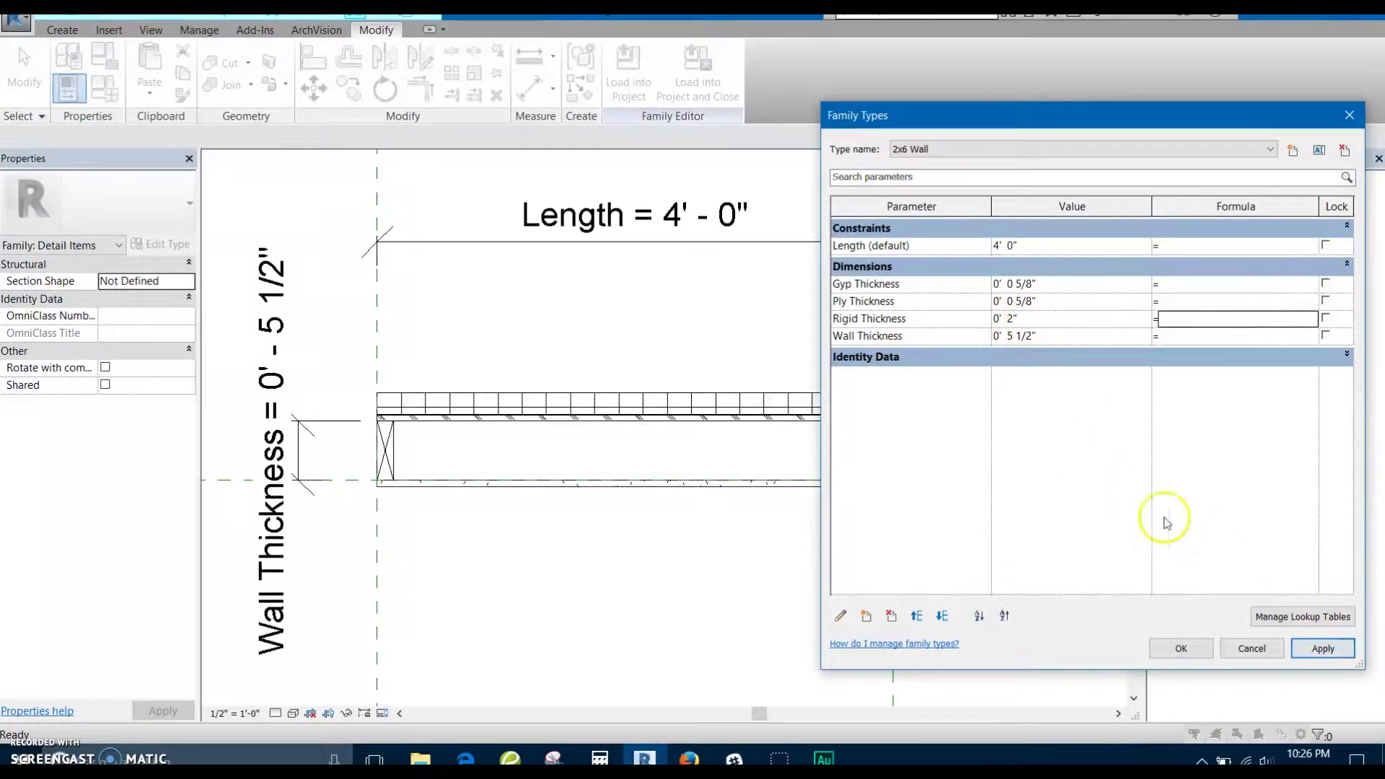
Set the 2x4 Wall type's Rigid Thickness and apply it
left_click(974, 149)
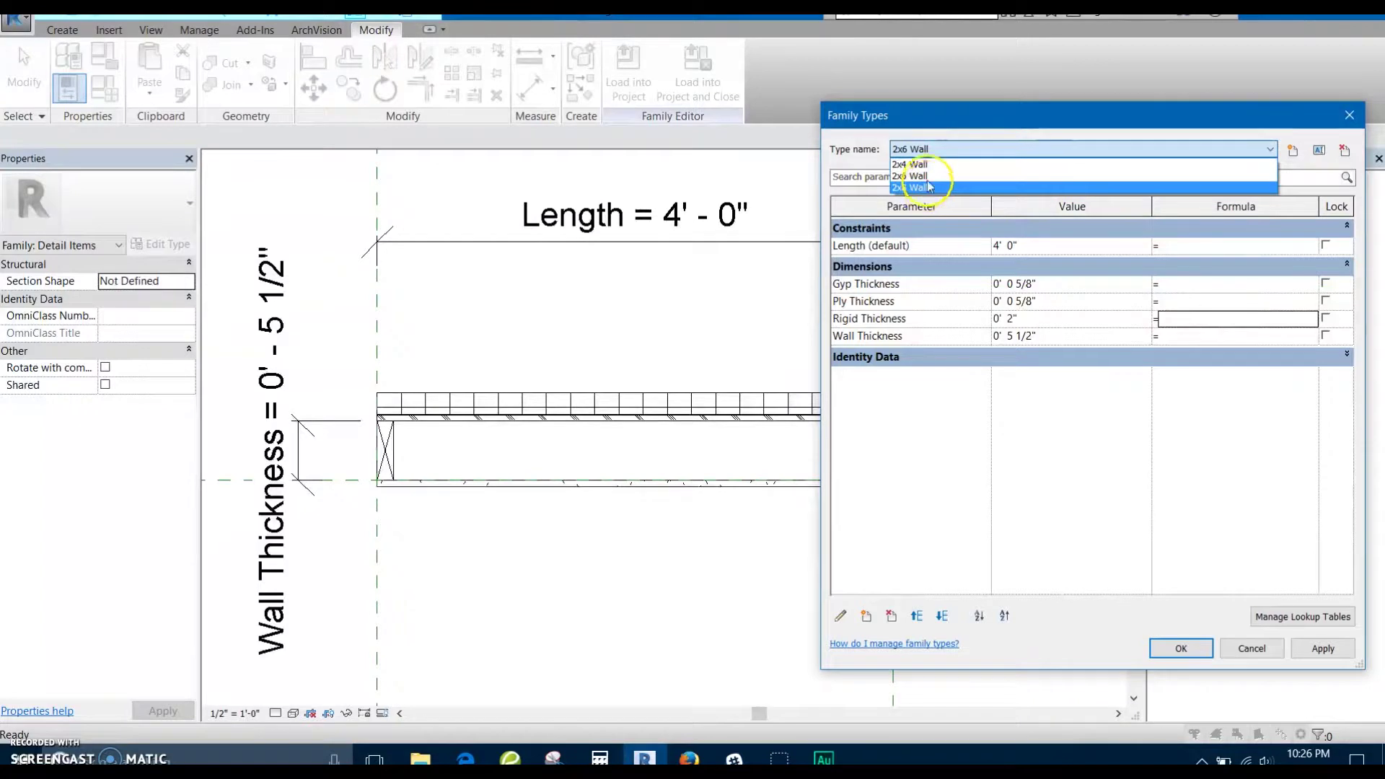
left_click(911, 165)
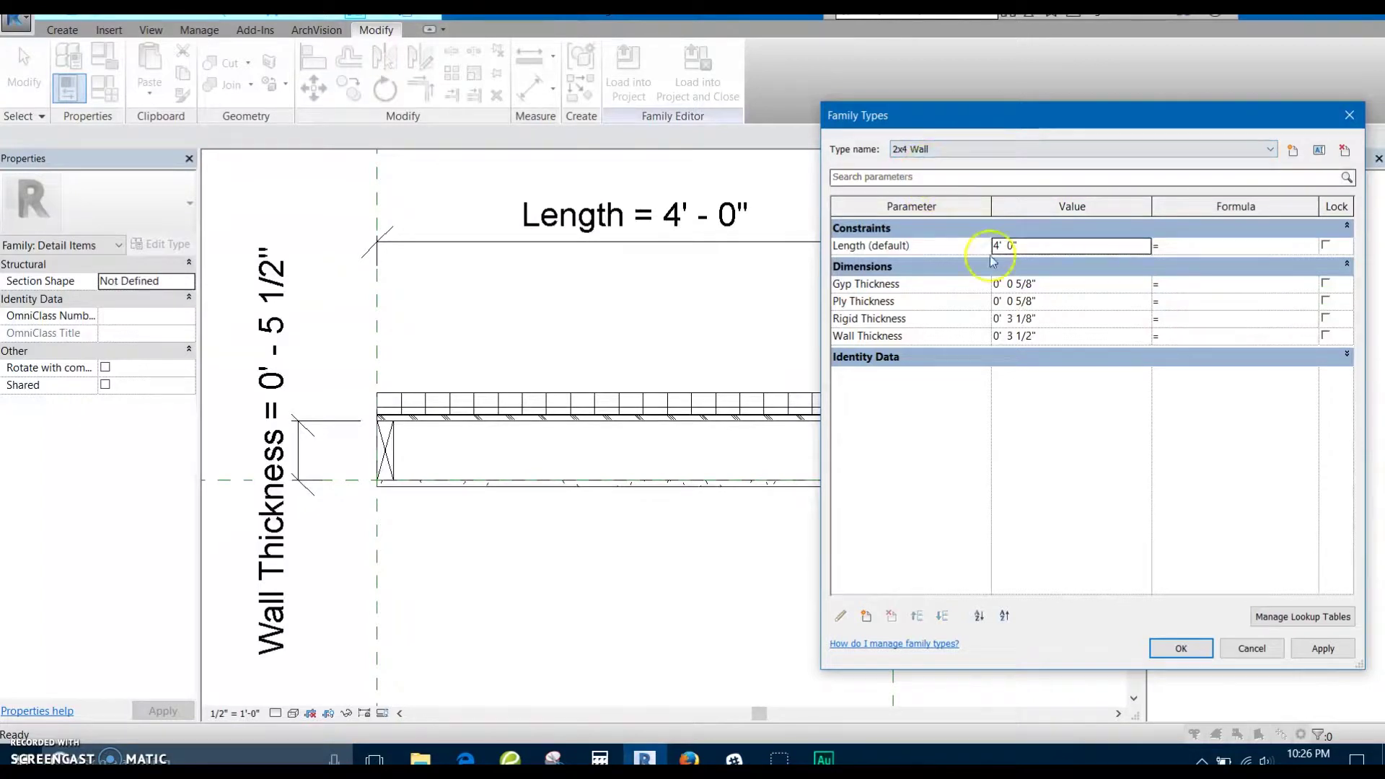
left_click(1009, 322)
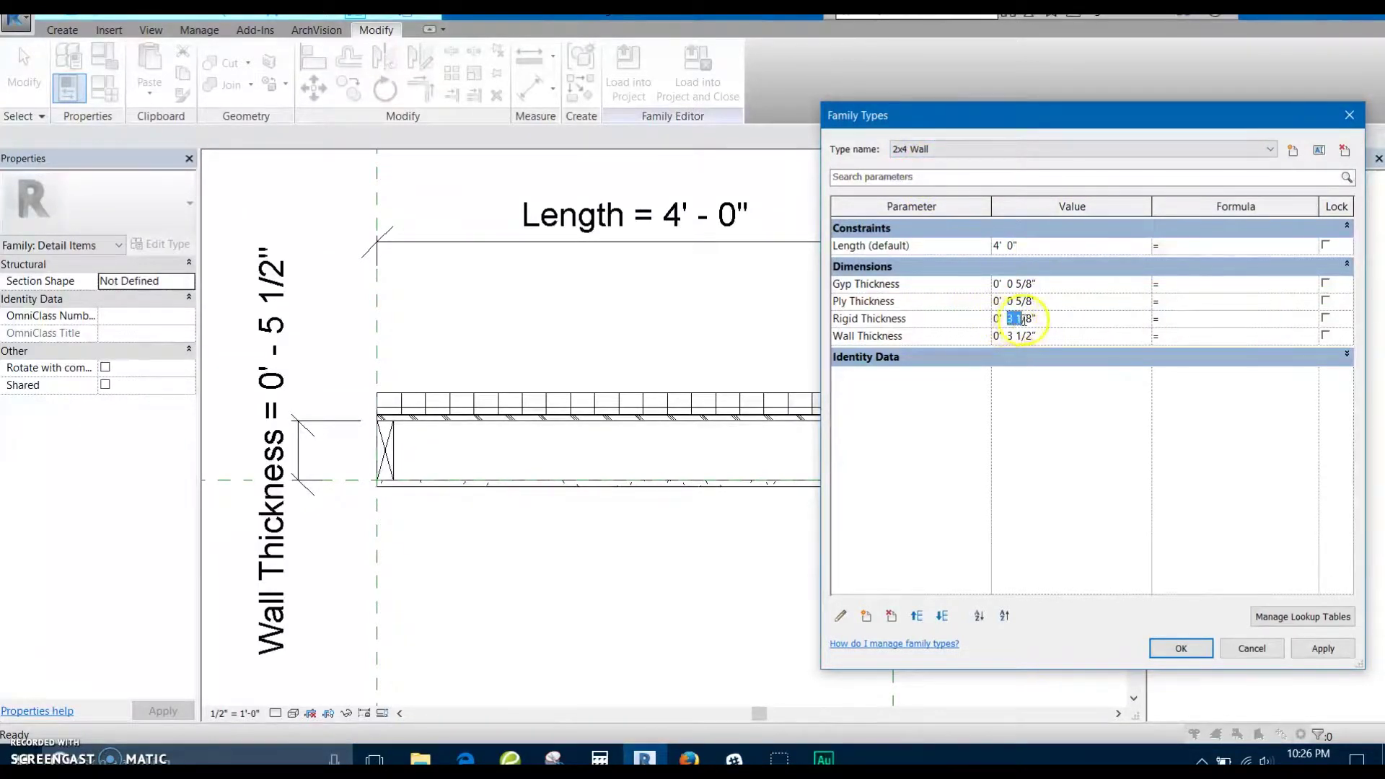
left_click(964, 149)
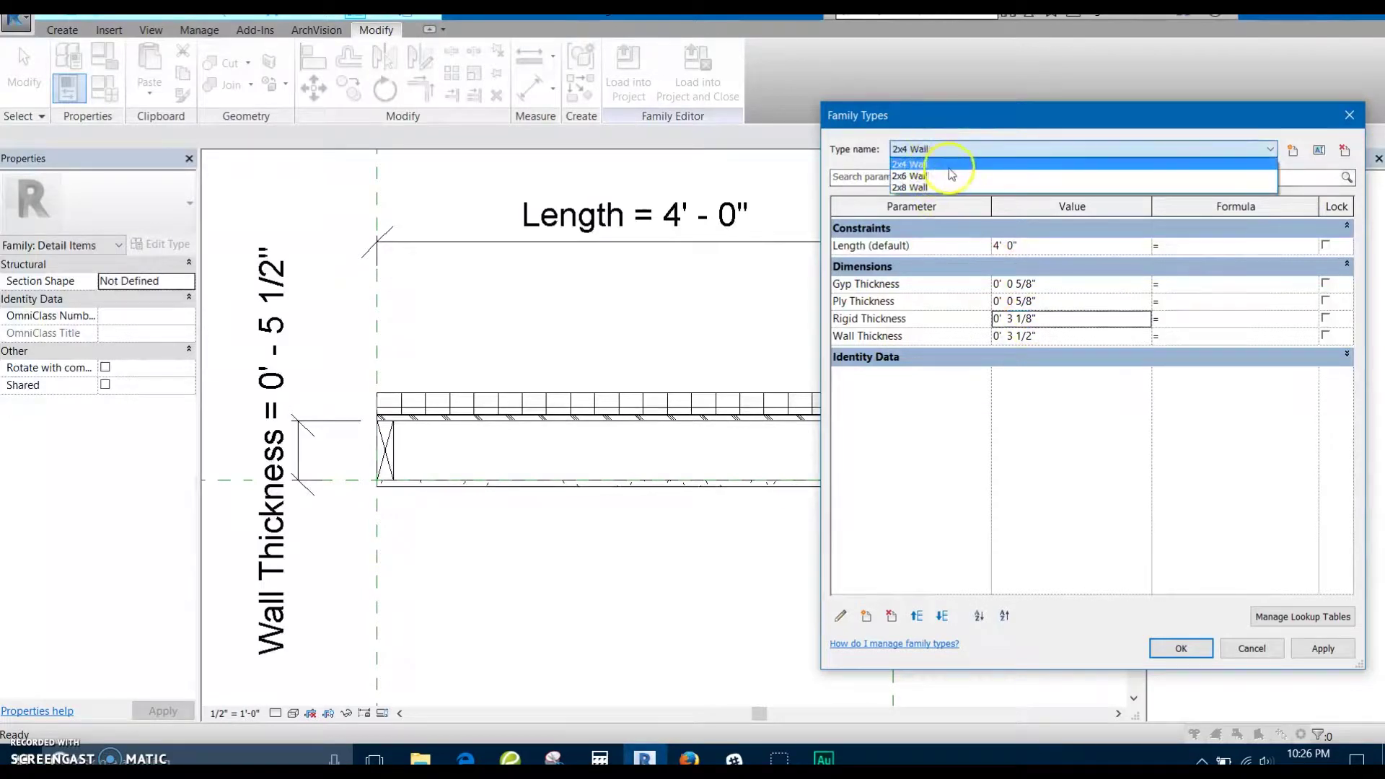
left_click(1059, 446)
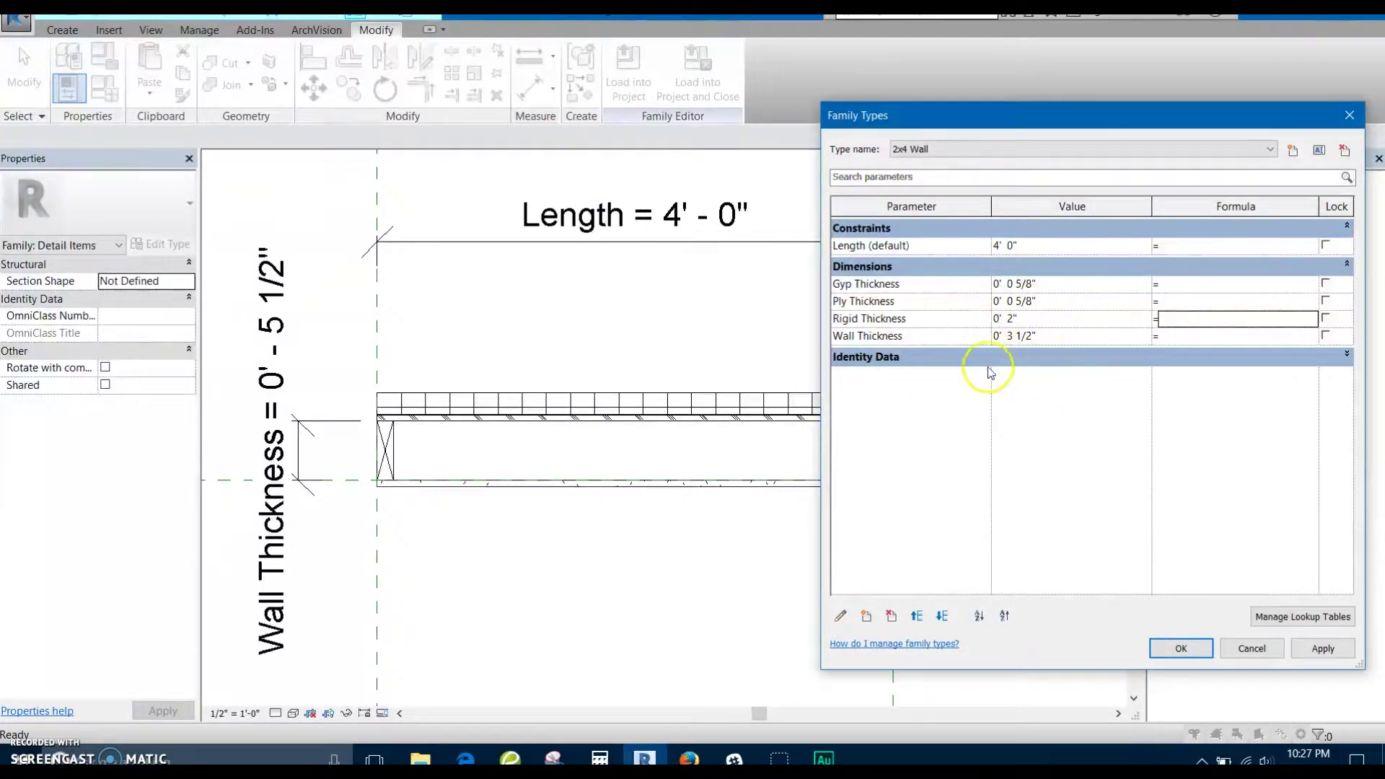
left_click(1324, 649)
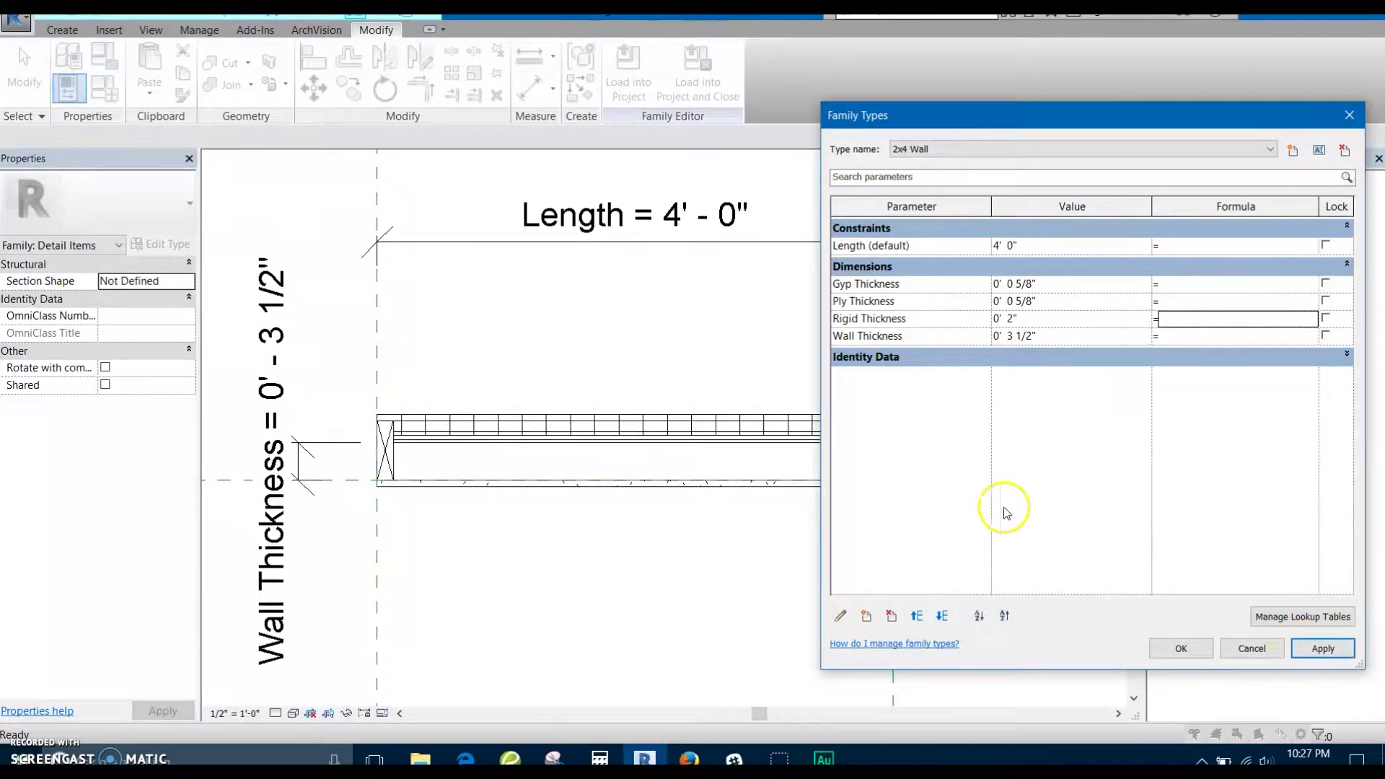
Switch the family to the 2x8 Wall type, apply, and close the dialog
left_click(974, 157)
left_click(971, 171)
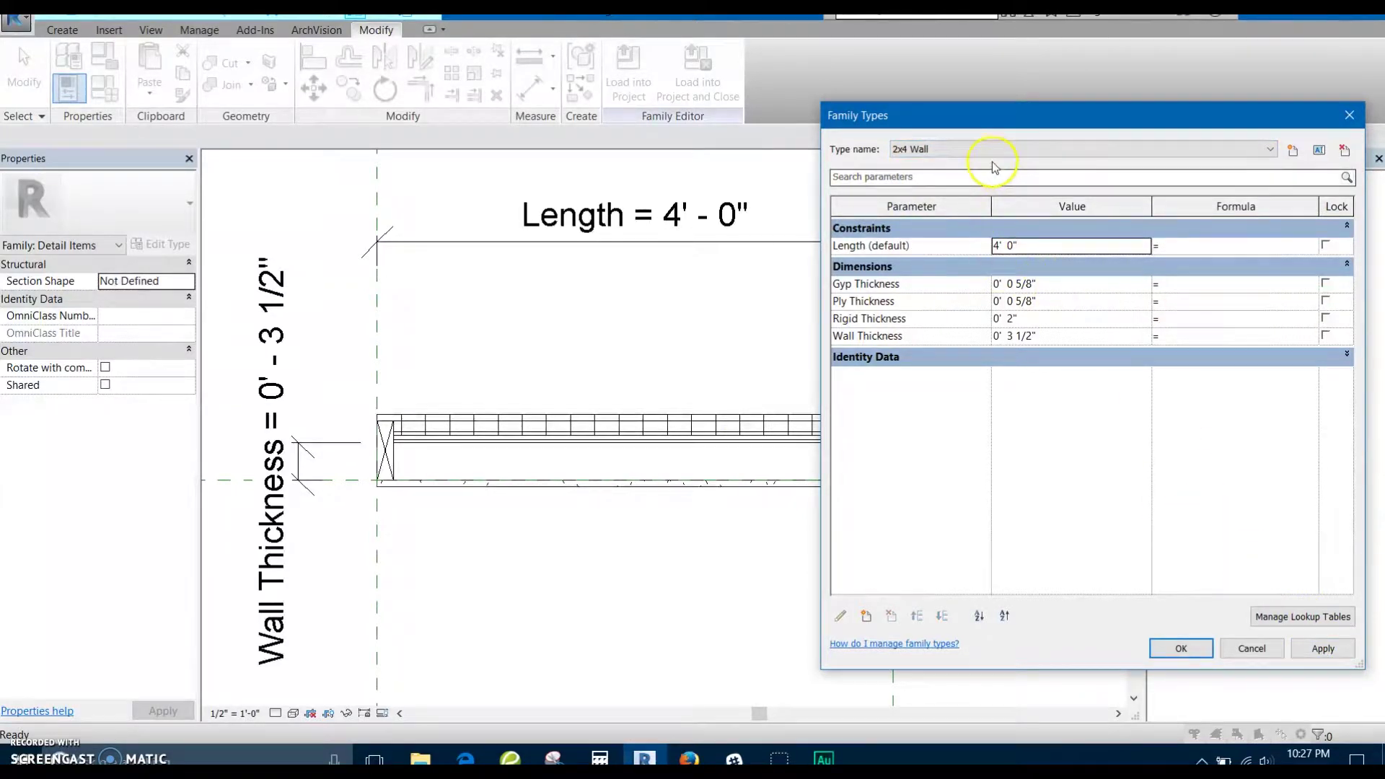
left_click(985, 153)
left_click(977, 185)
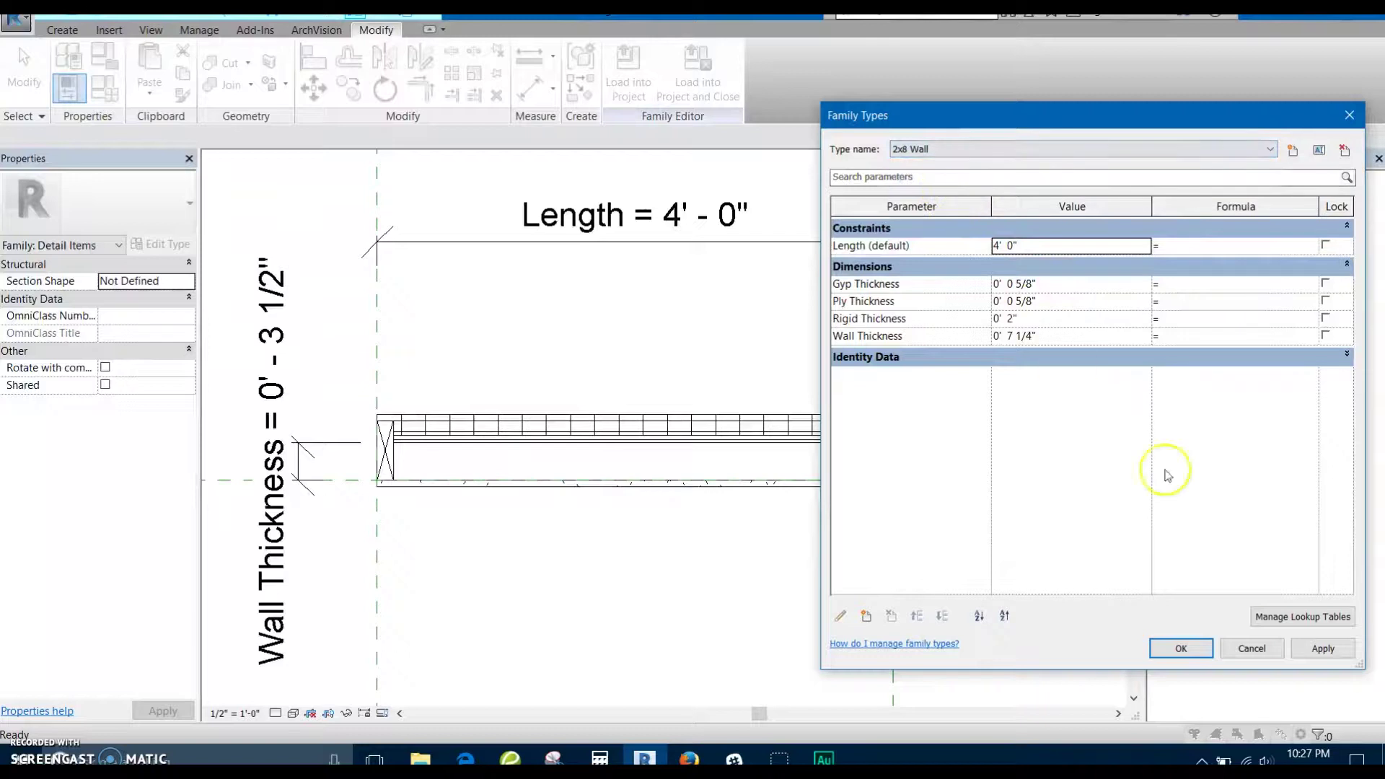
left_click(1321, 650)
left_click(1180, 649)
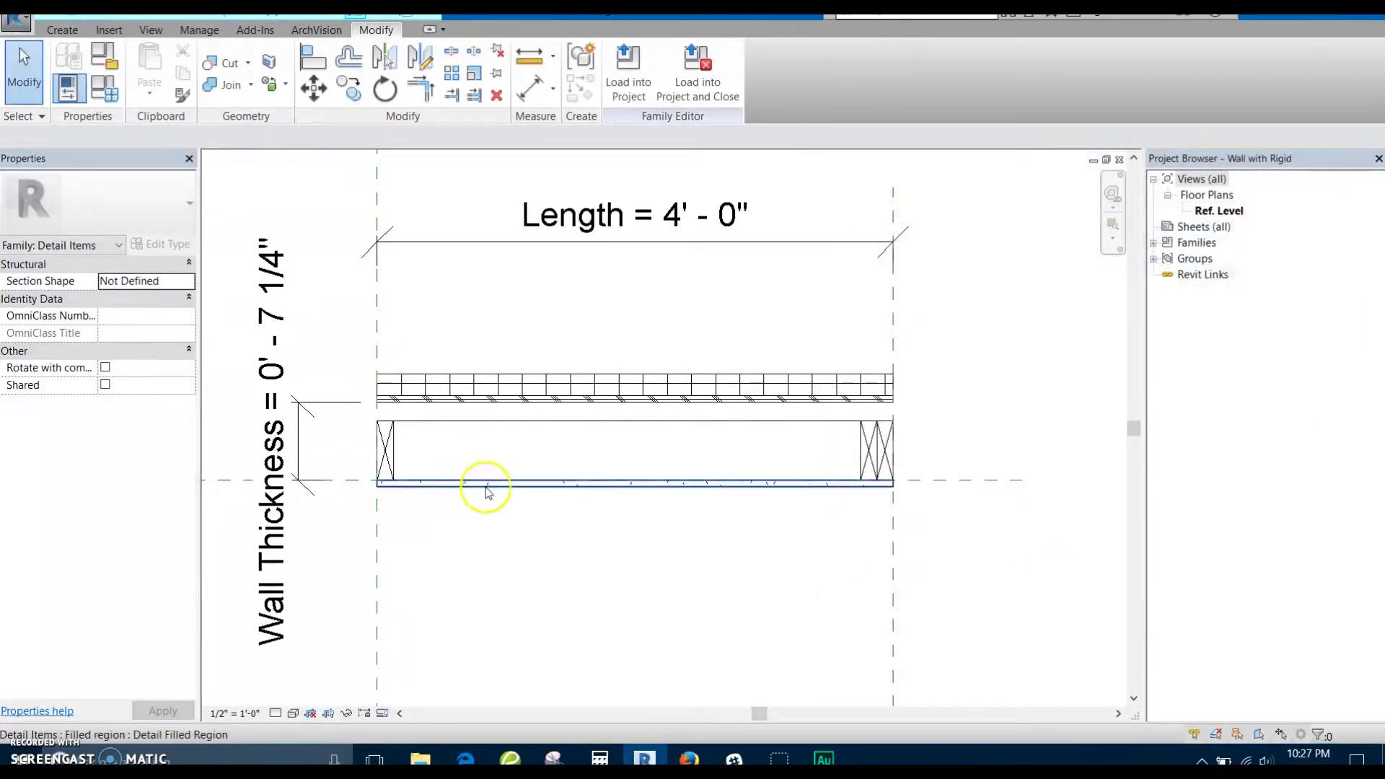
Select the masking region inside the wall and edit its boundary
scroll(462, 448, "up", 2)
mouse_move(454, 429)
middle_mouse_down()
mouse_move(628, 452)
mouse_move(610, 474)
mouse_move(635, 485)
middle_mouse_up()
left_click(591, 451)
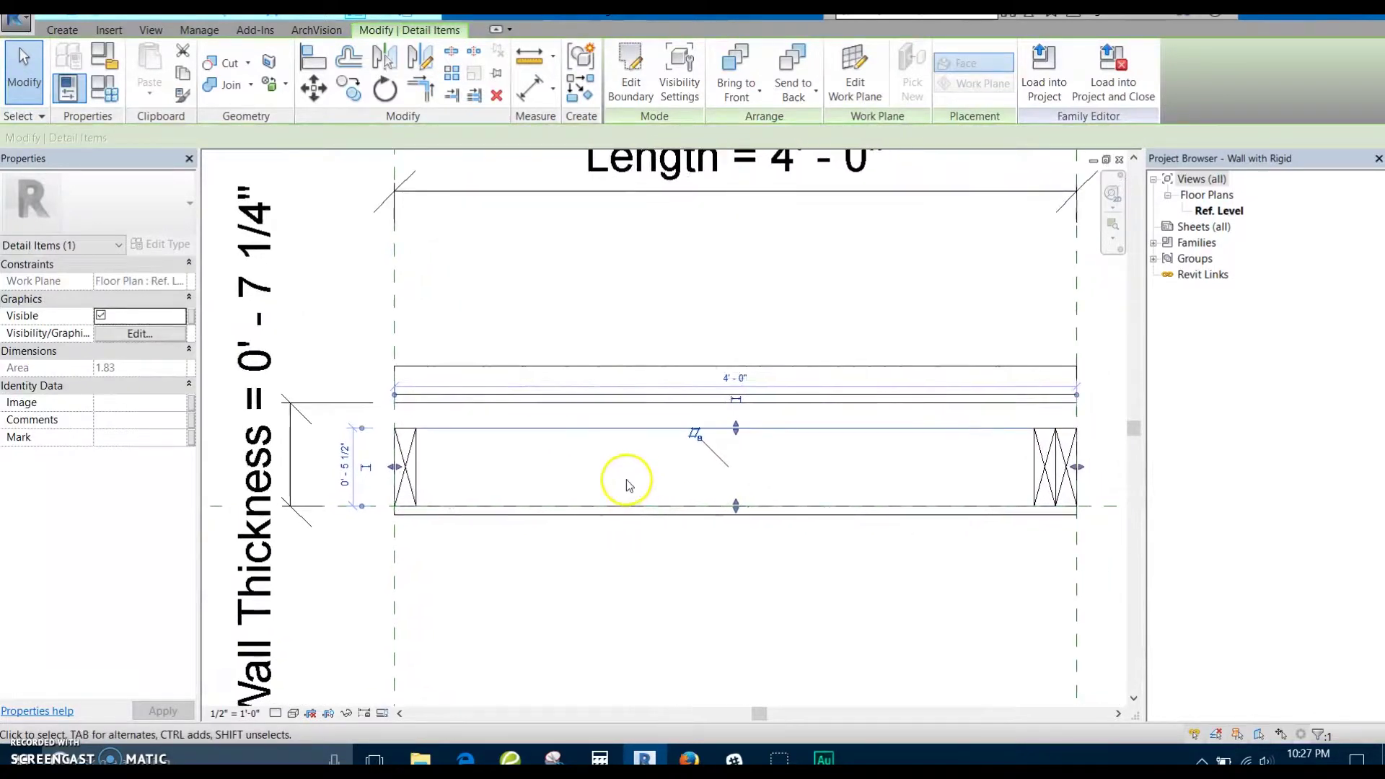
left_click(631, 81)
Align the masking region's top and bottom lines to the reference lines, lock them, and finish
key("a")
key("l")
left_click(566, 406)
left_click(573, 426)
left_click(756, 381)
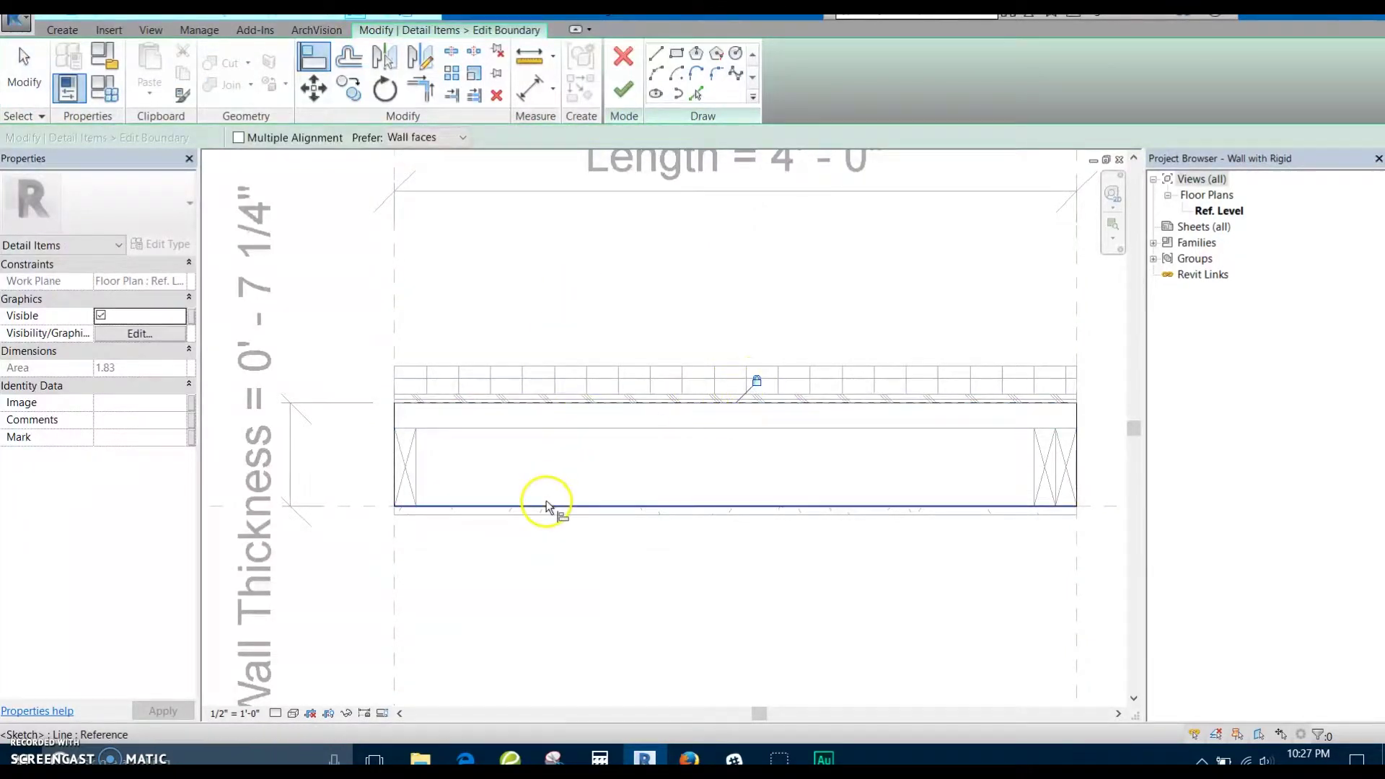
left_click(365, 508)
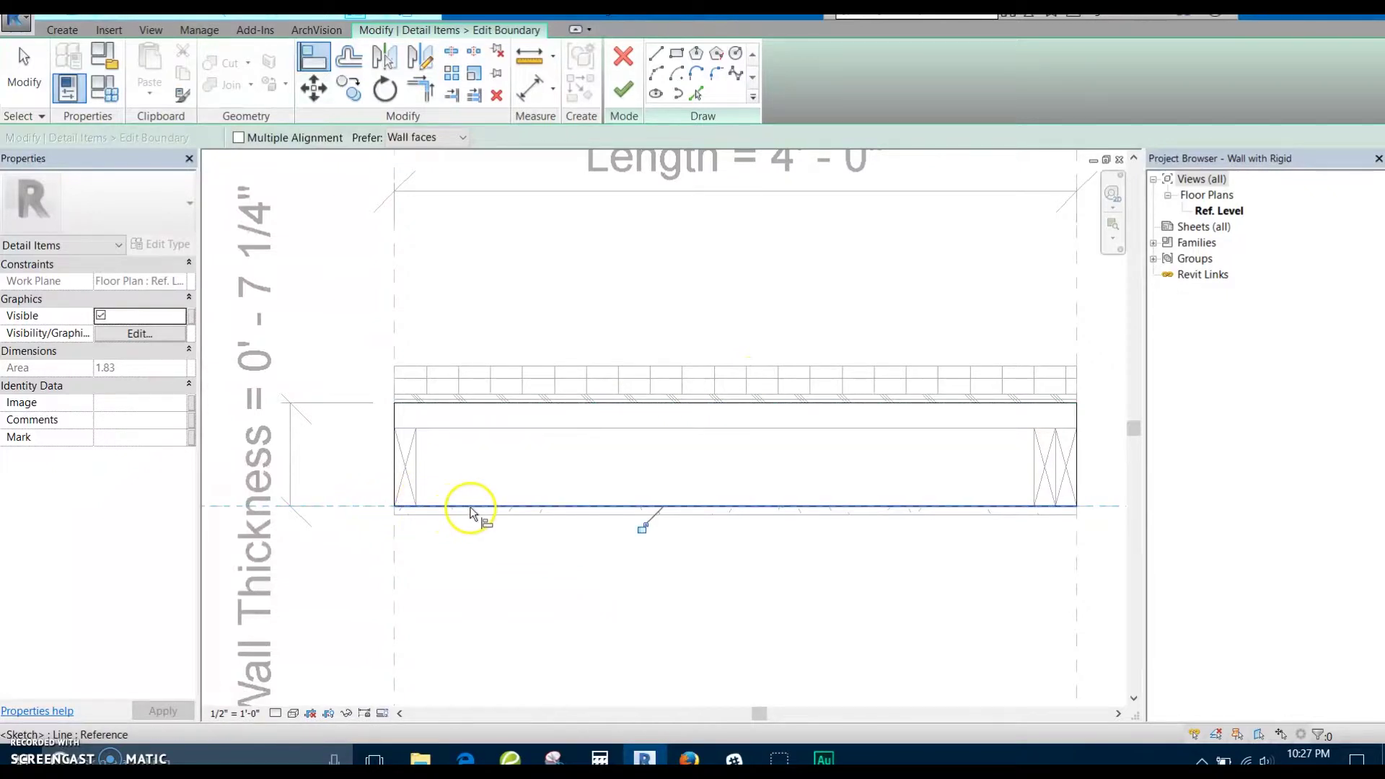
left_click(640, 532)
scroll(610, 518, "down", 2)
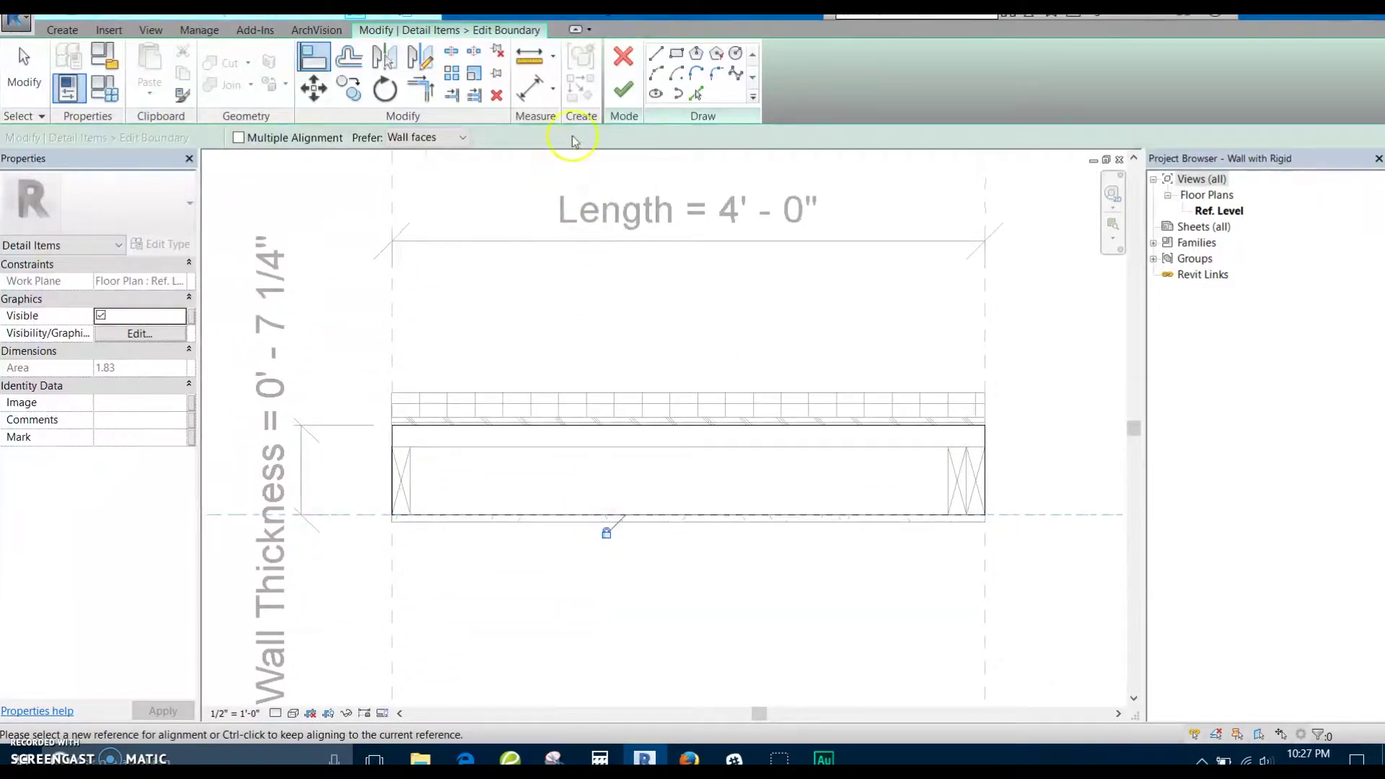
left_click(624, 89)
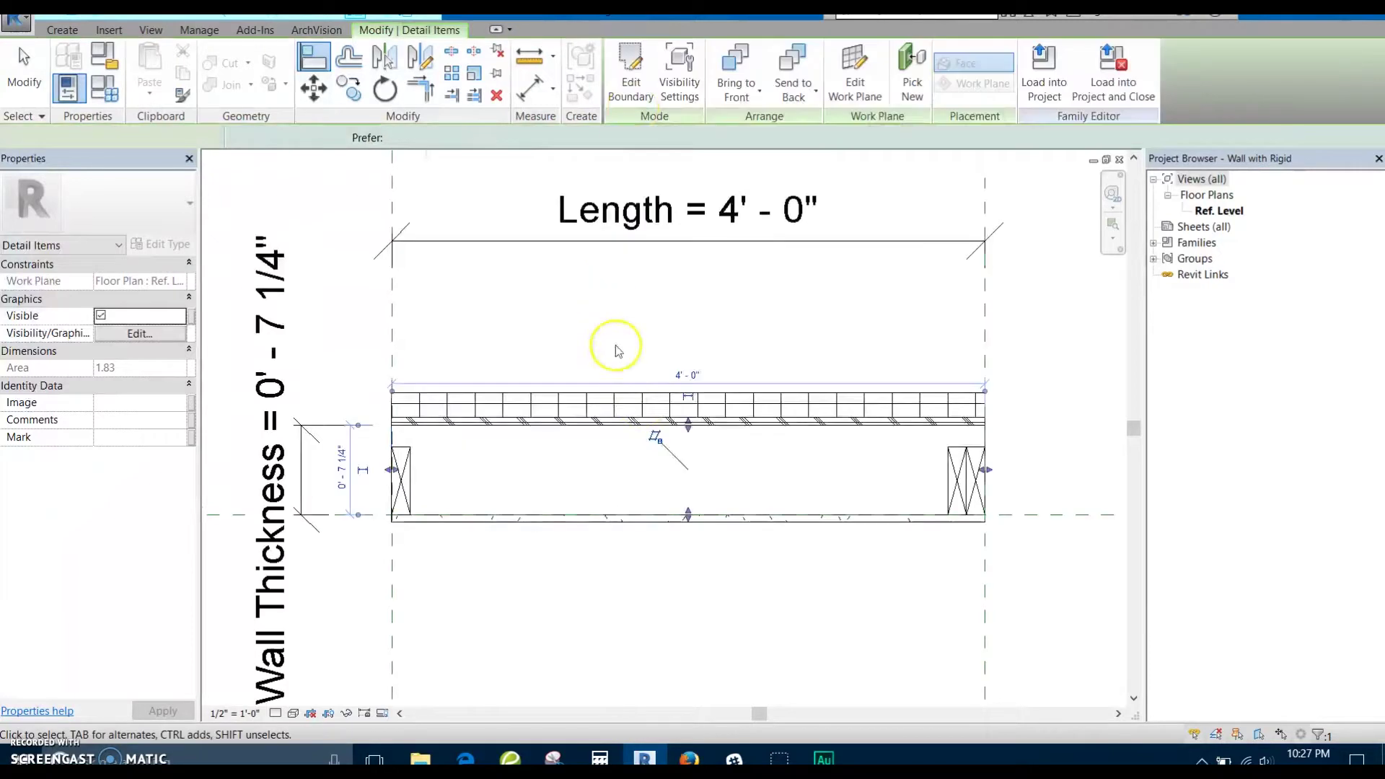
Frame the whole wall and start the Detail Component tool with CM
scroll(383, 486, "up", 2)
scroll(381, 482, "up", 1)
middle_click_drag(566, 499, 455, 477)
scroll(455, 476, "down", 1)
middle_click_drag(646, 483, 615, 479)
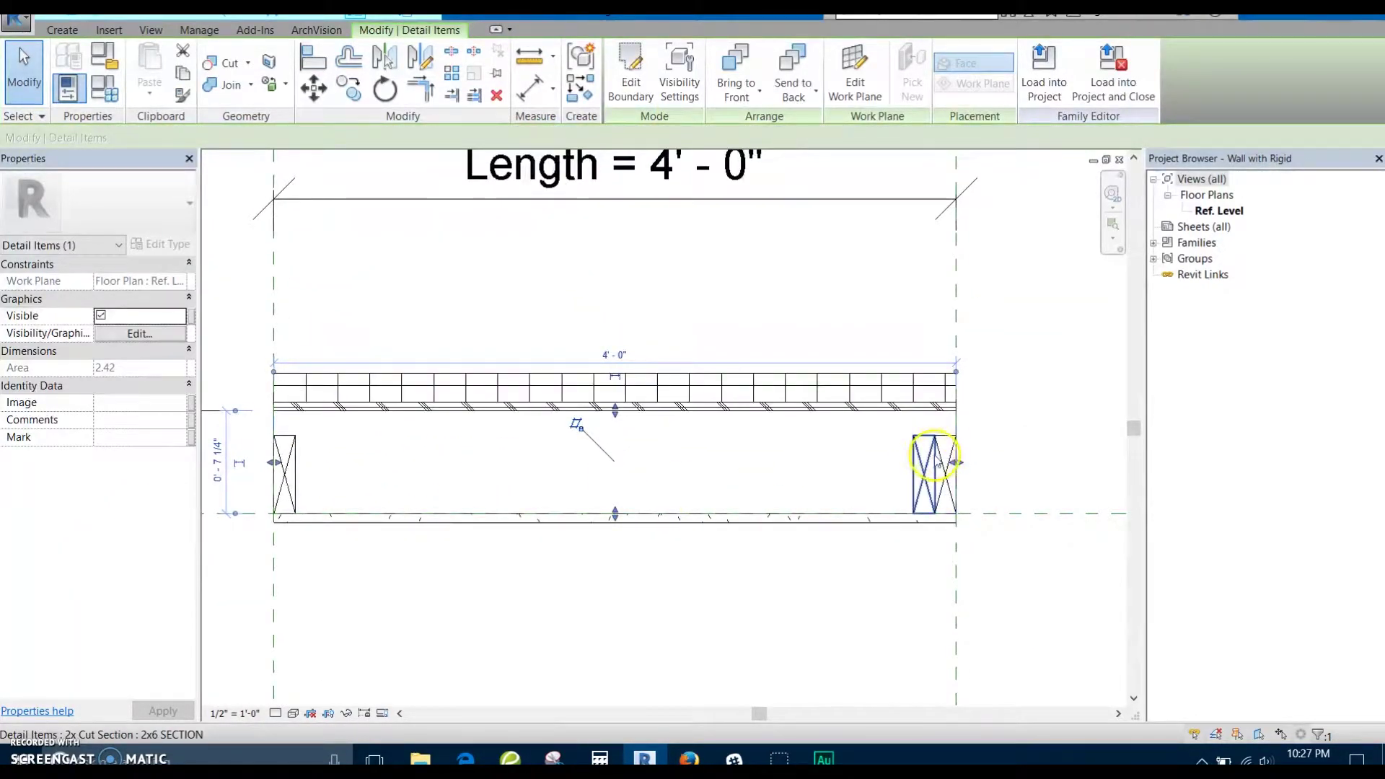
mouse_move(354, 496)
middle_mouse_down()
mouse_move(402, 513)
mouse_move(452, 488)
middle_mouse_up()
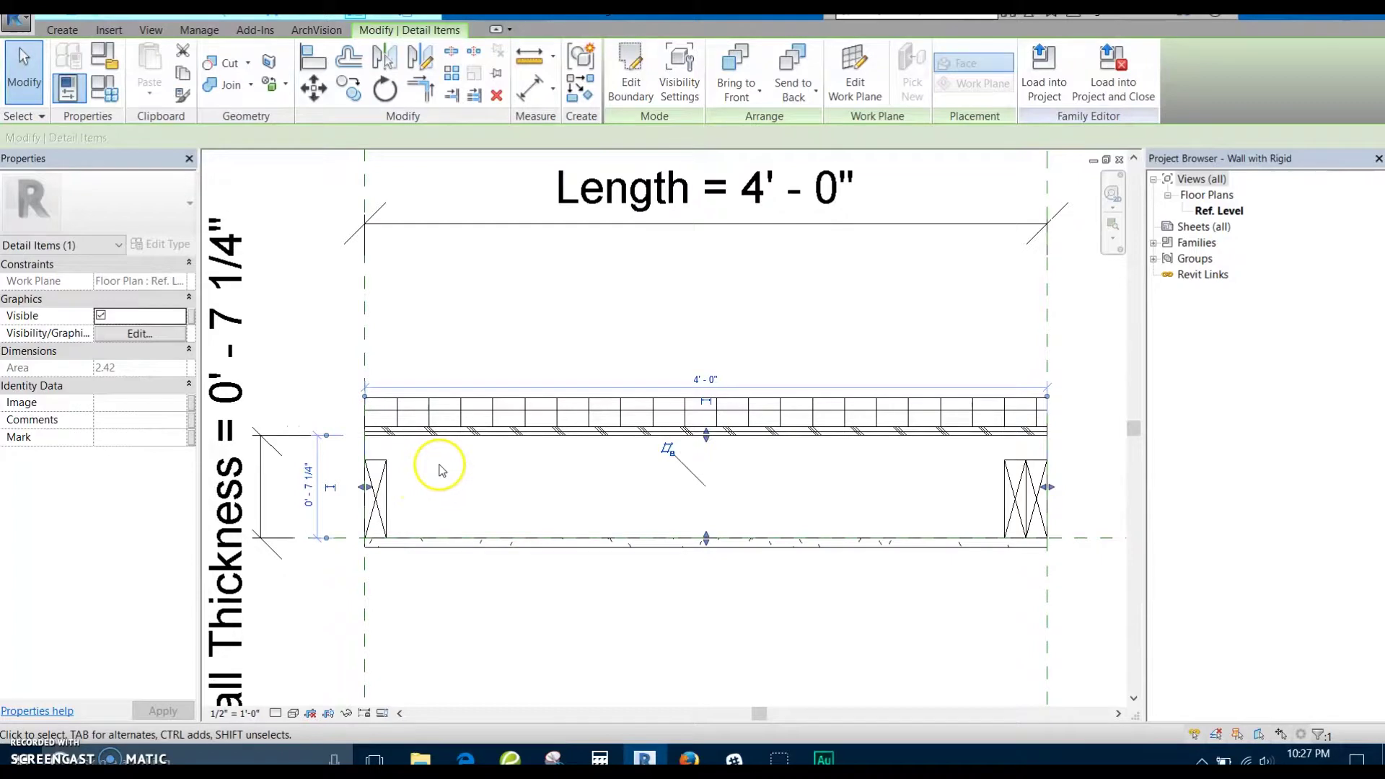
key("c")
key("m")
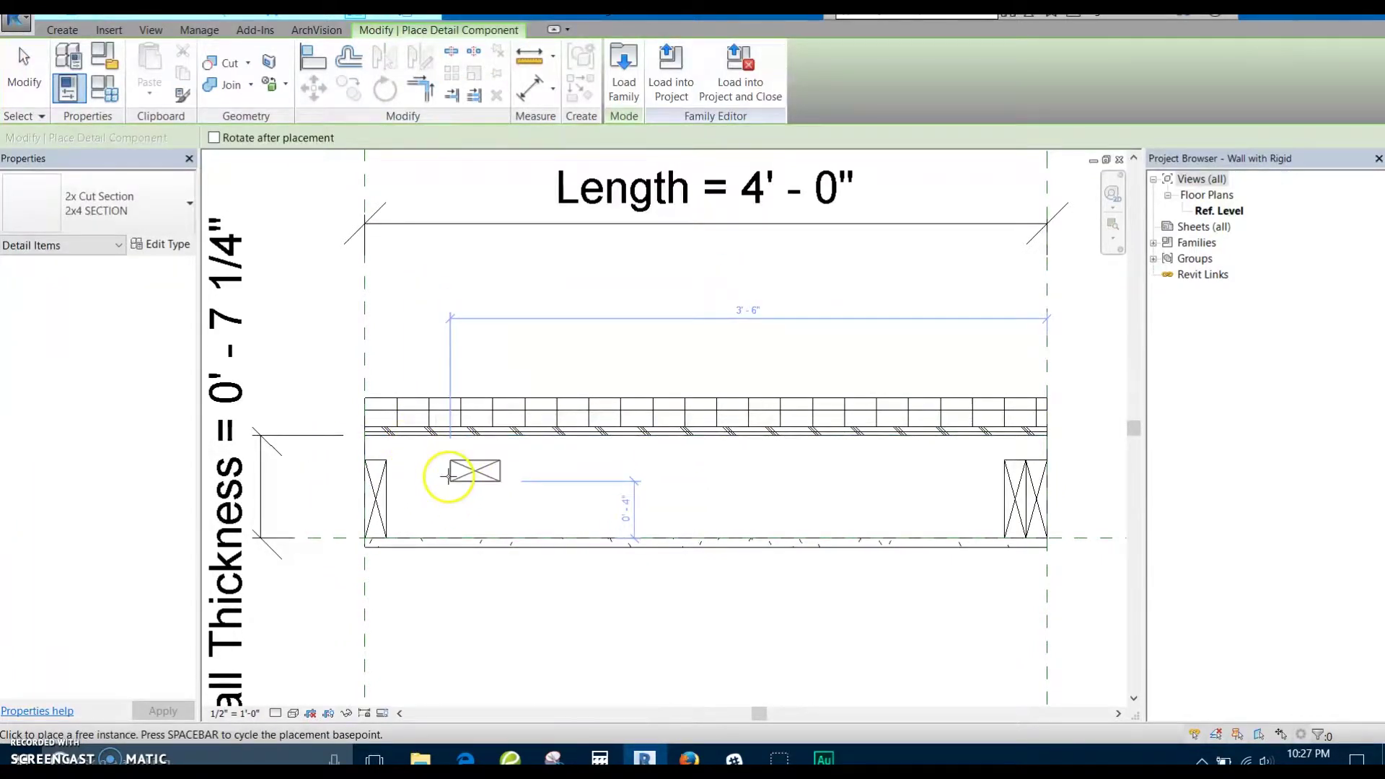
Place a 2x8 SECTION detail component near the wall's left end
left_click(152, 210)
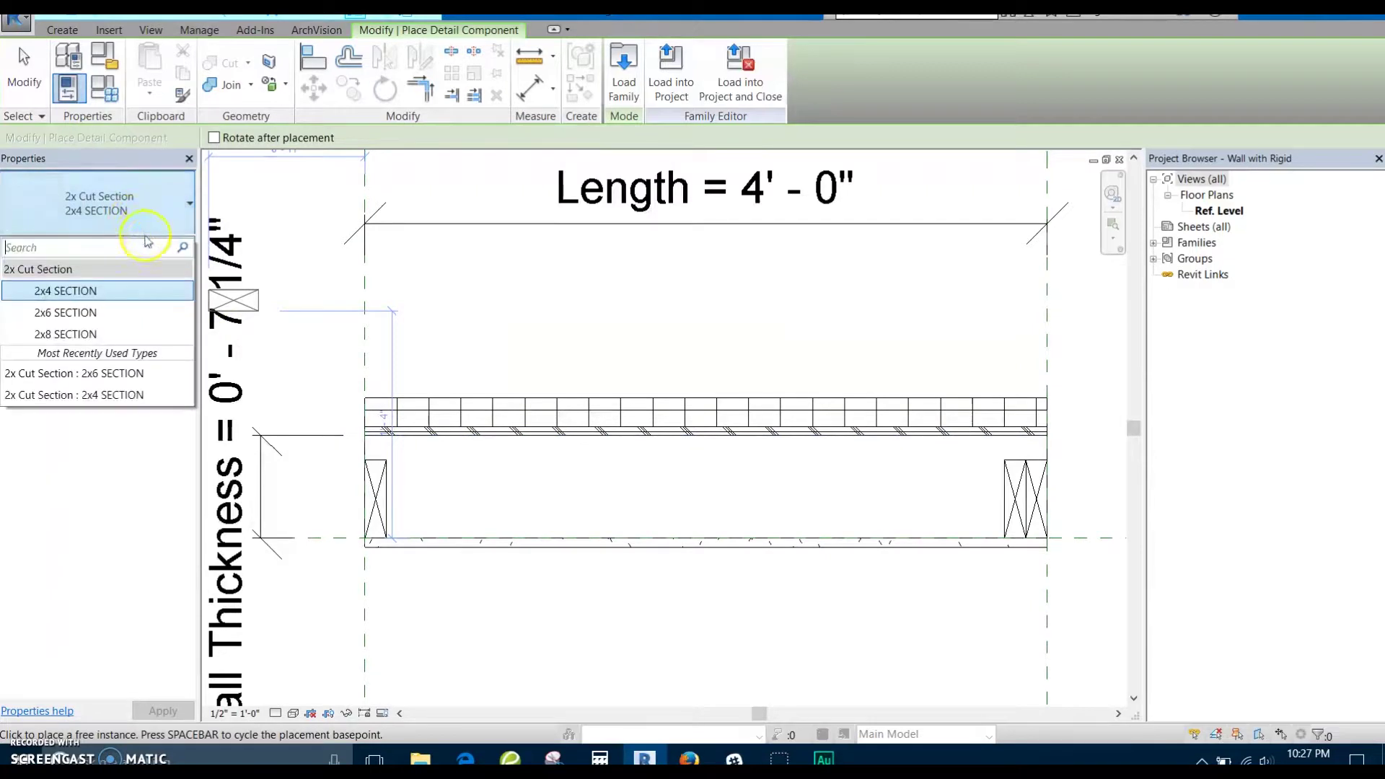
left_click(117, 341)
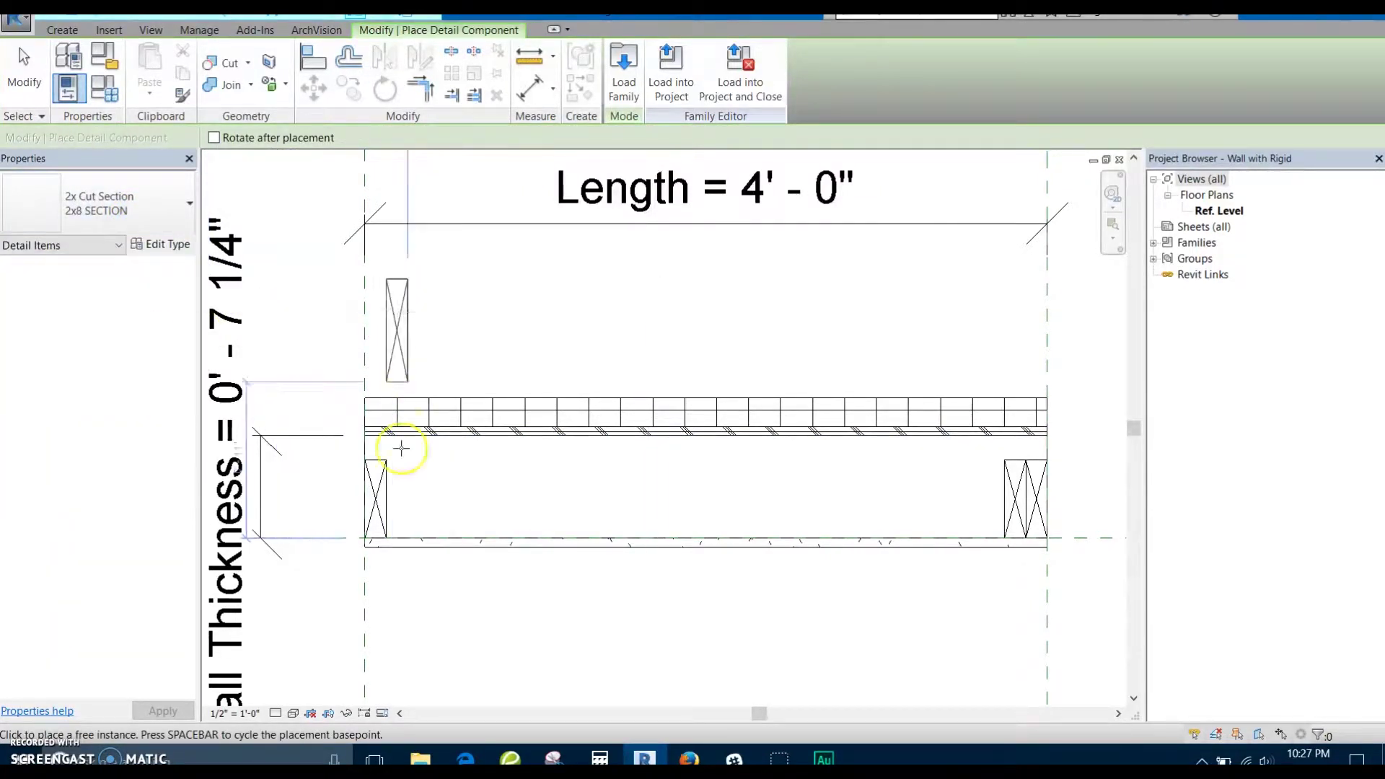
left_click(408, 534)
scroll(384, 476, "up", 2)
key("Escape")
key("Escape")
middle_click_drag(488, 476, 613, 448)
Align the left 2x8 stud to the bottom reference line
key("a")
key("l")
left_click(418, 545)
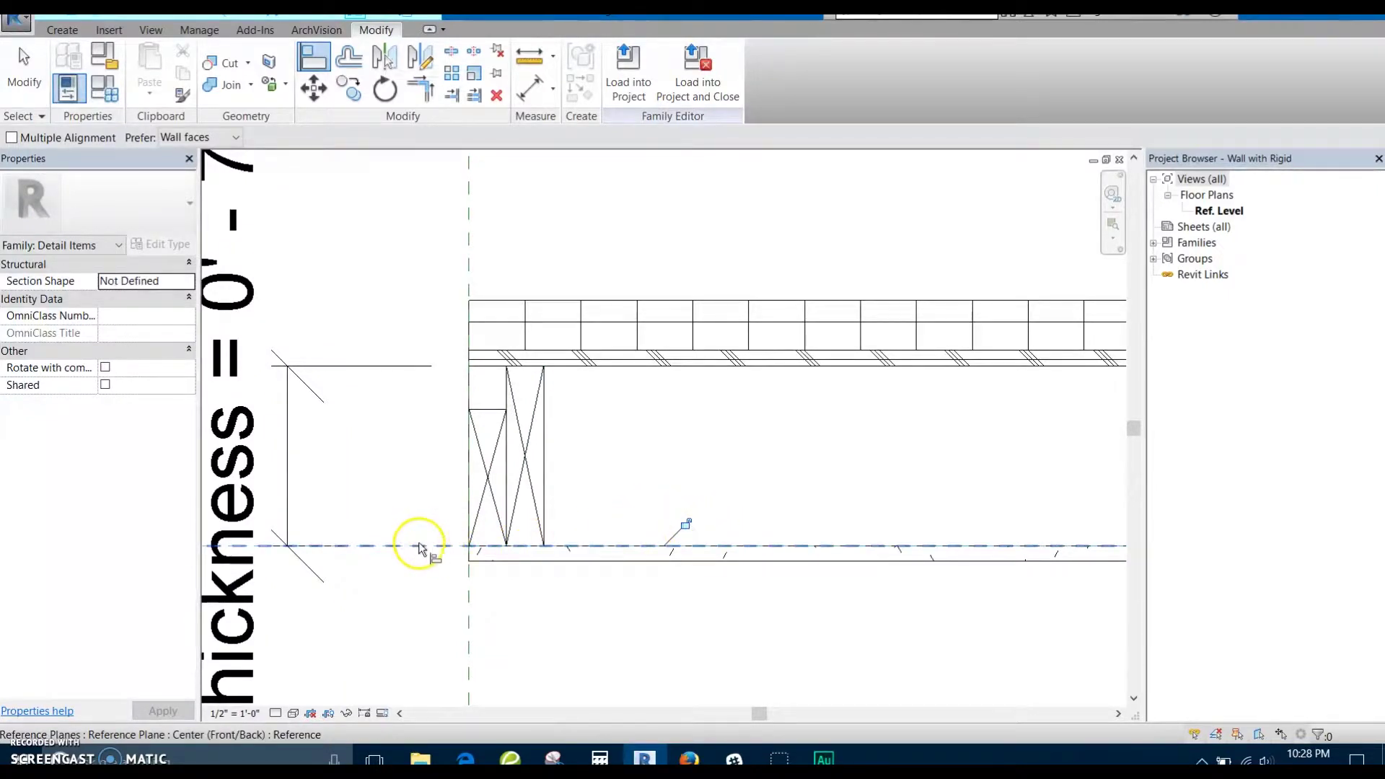
left_click(684, 546)
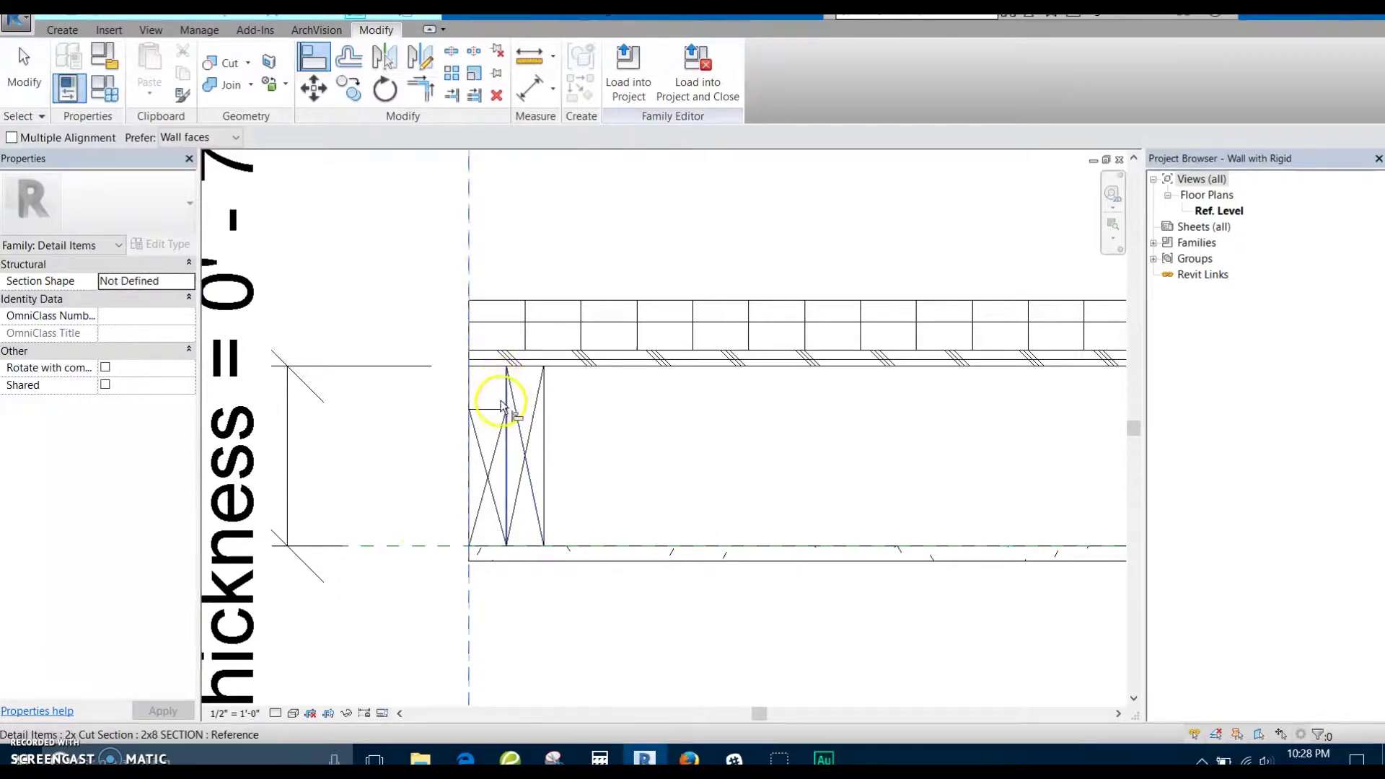
left_click(503, 406)
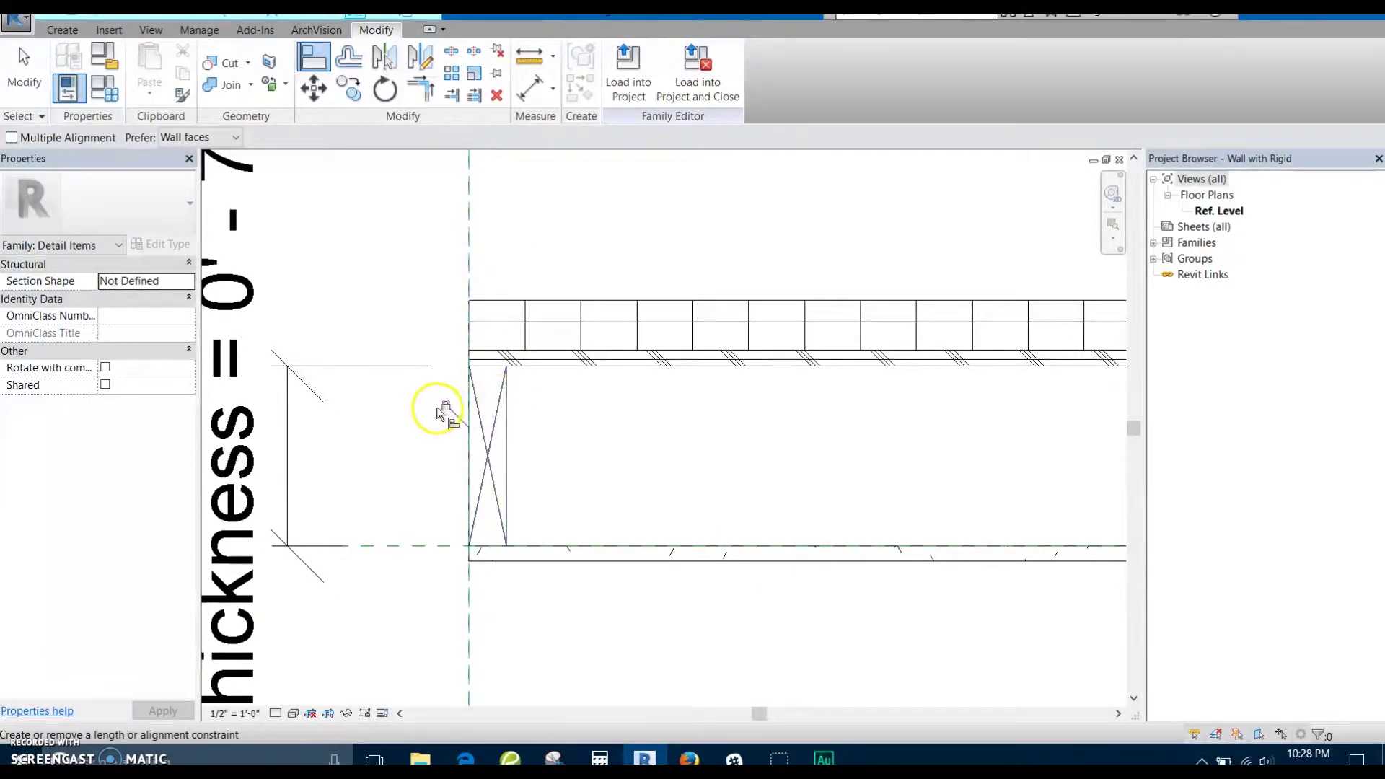
scroll(570, 440, "down", 2)
middle_click_drag(570, 440, 471, 460)
scroll(409, 444, "down", 1)
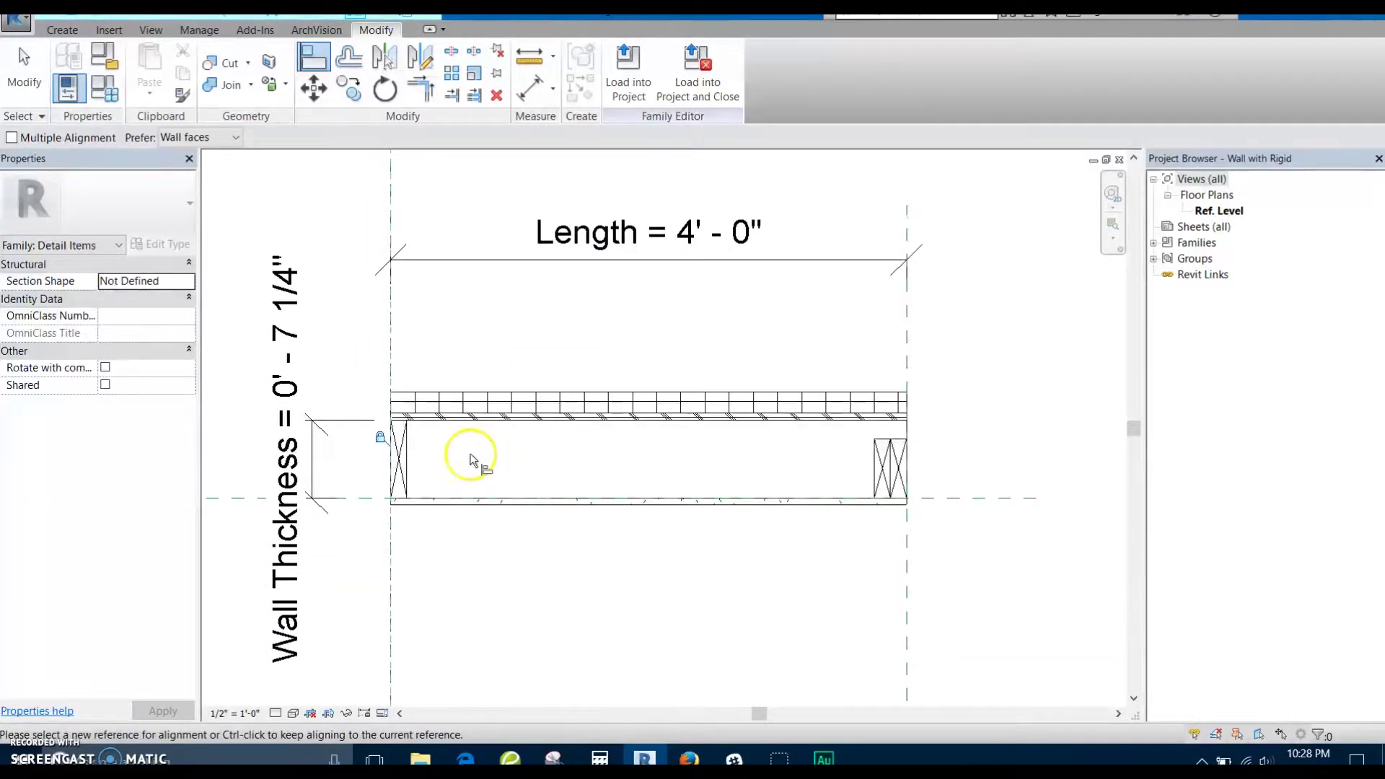
middle_click_drag(567, 468, 502, 481)
key("Escape")
scroll(404, 466, "up", 2)
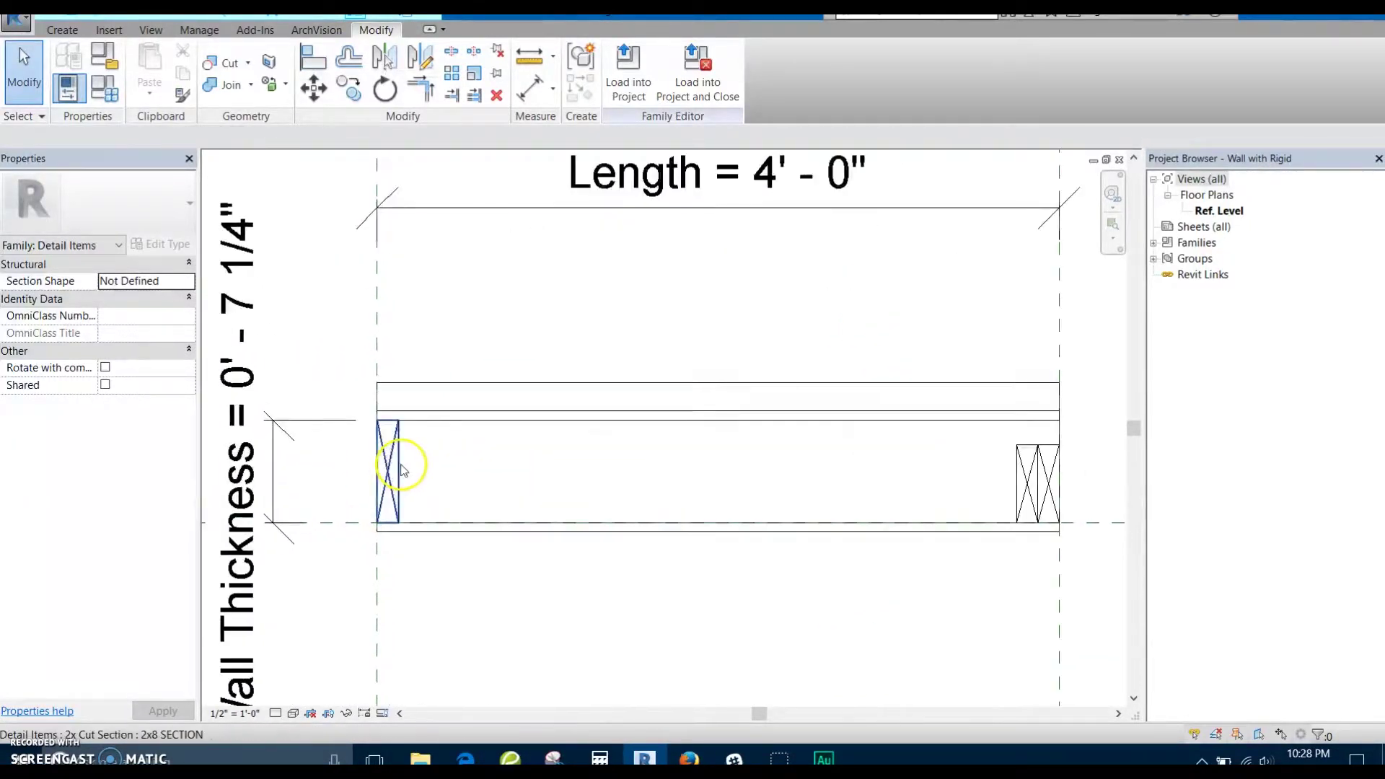
left_click(390, 437)
scroll(487, 466, "down", 1)
middle_click_drag(489, 467, 426, 467)
Start another 2x8 stud with Create Similar (CS), rotated vertical
key("c")
key("s")
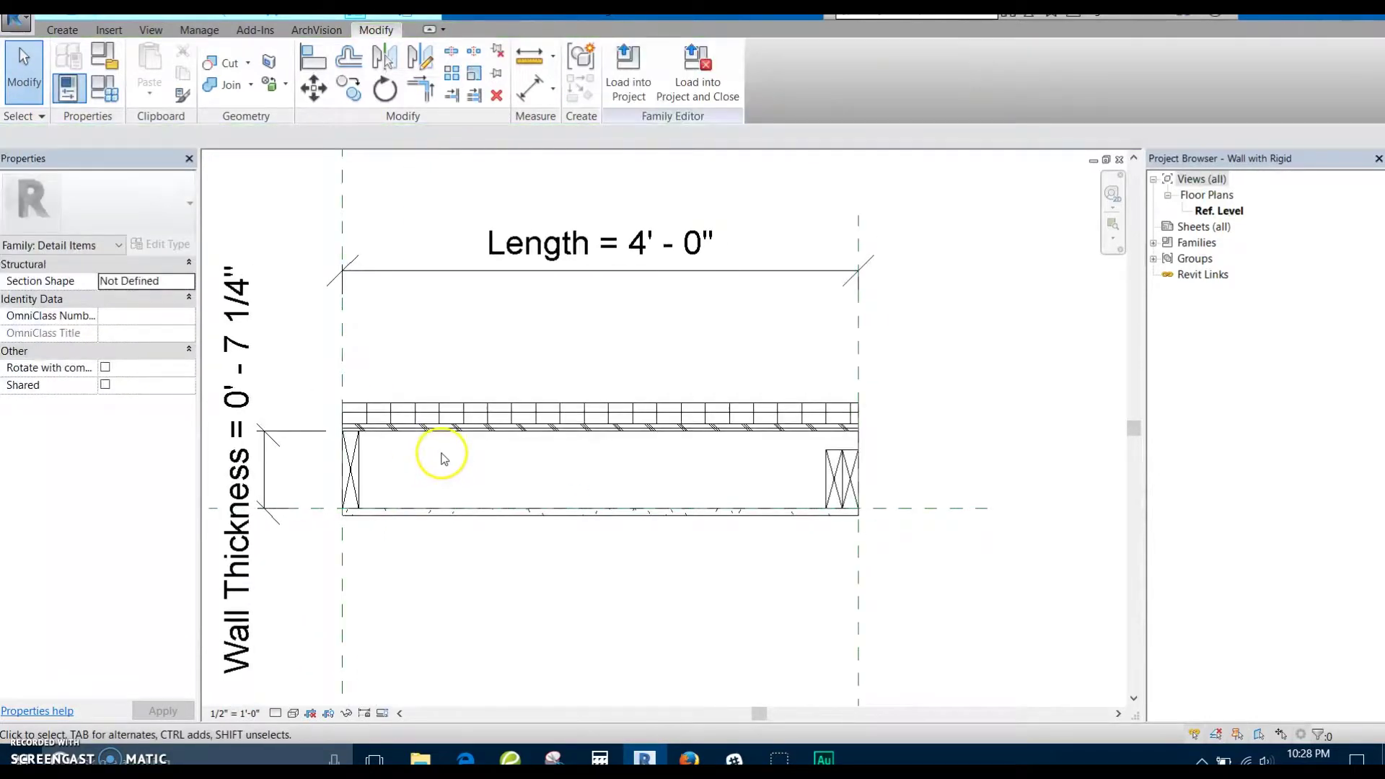
key("space")
Place a vertical 2x8 stud near the wall's right end
scroll(805, 491, "up", 2)
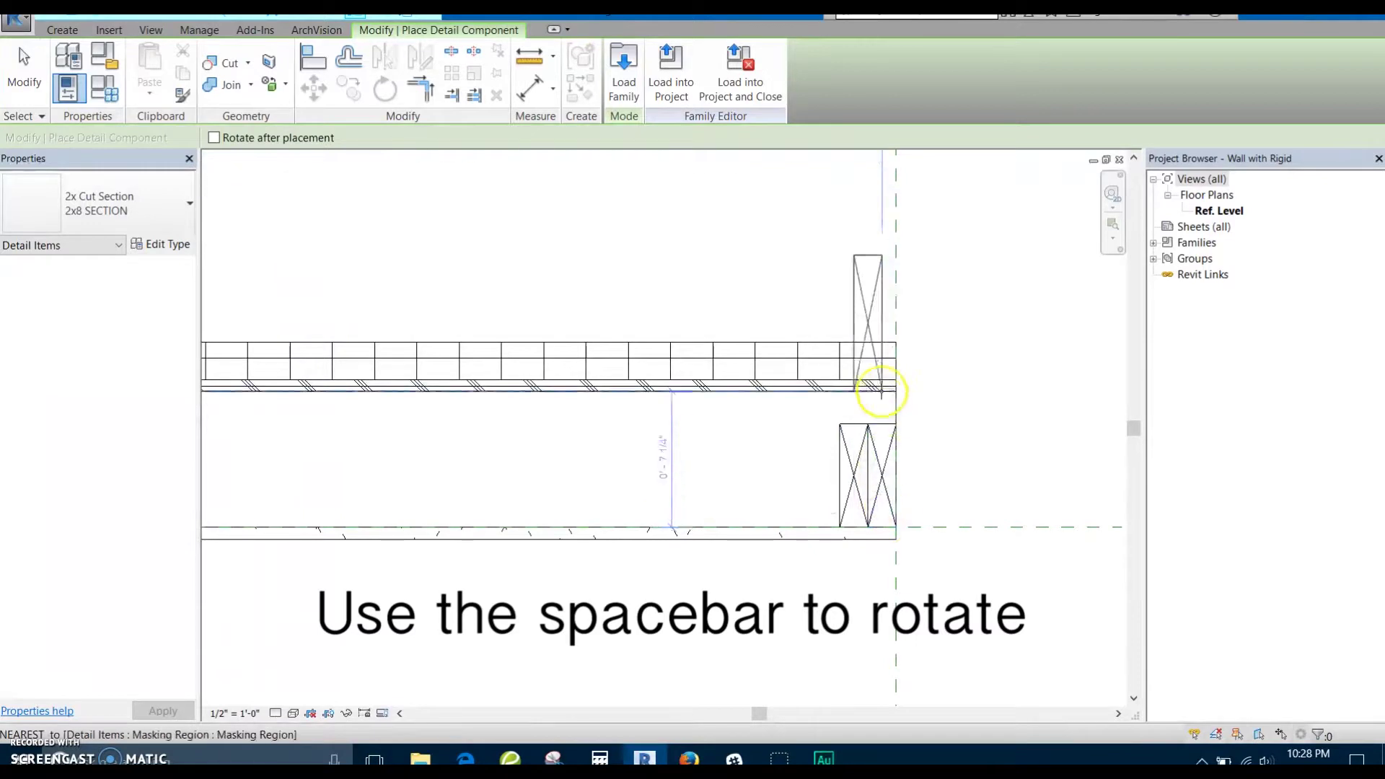
left_click(896, 415)
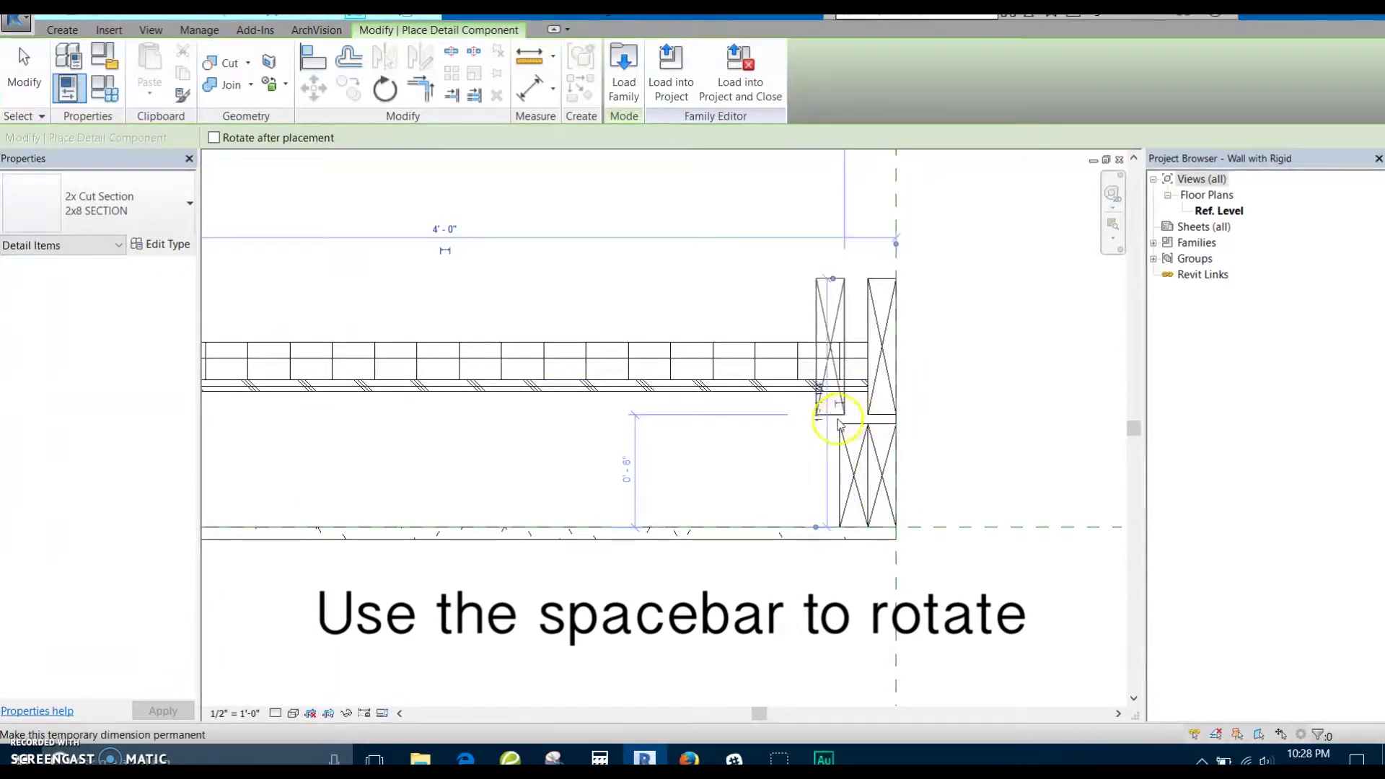
key("Escape")
key("Return")
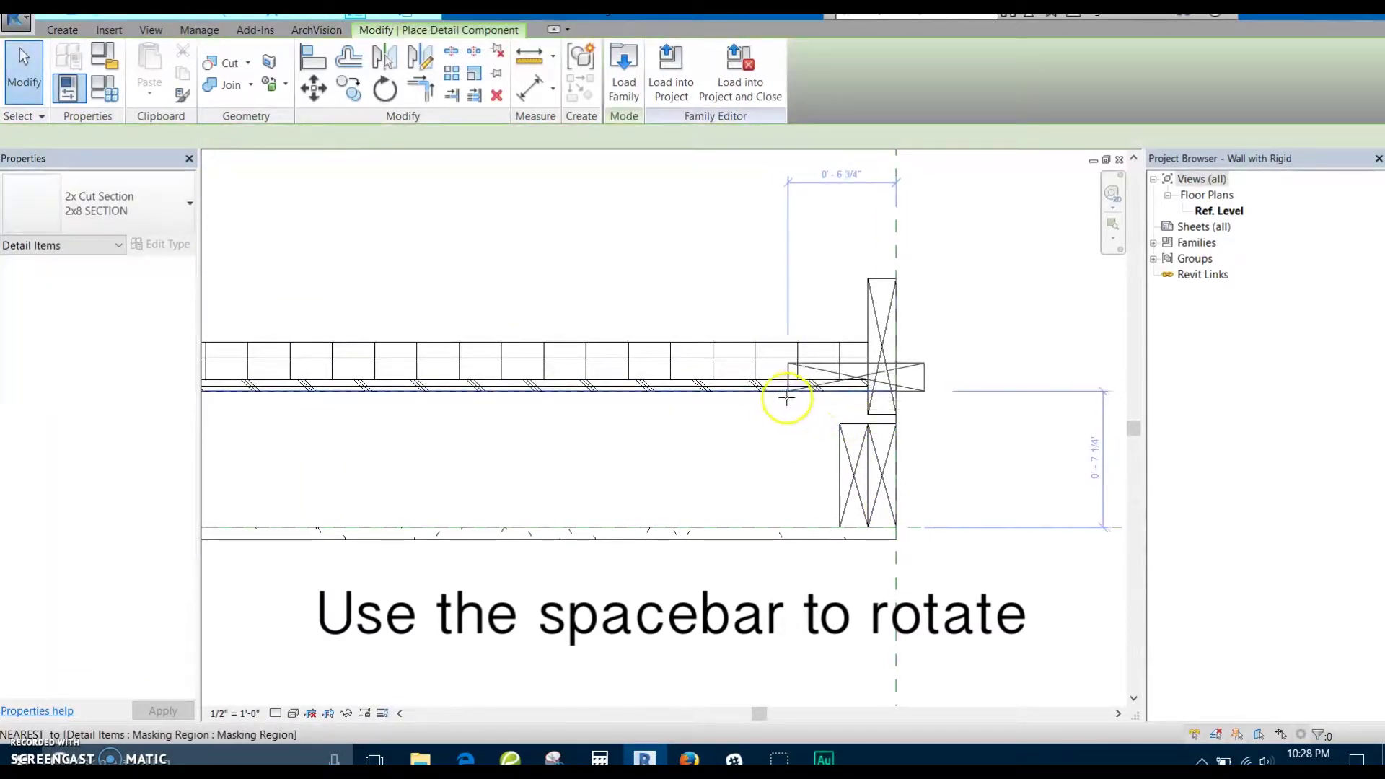
key("space")
left_click(776, 399)
key("Escape")
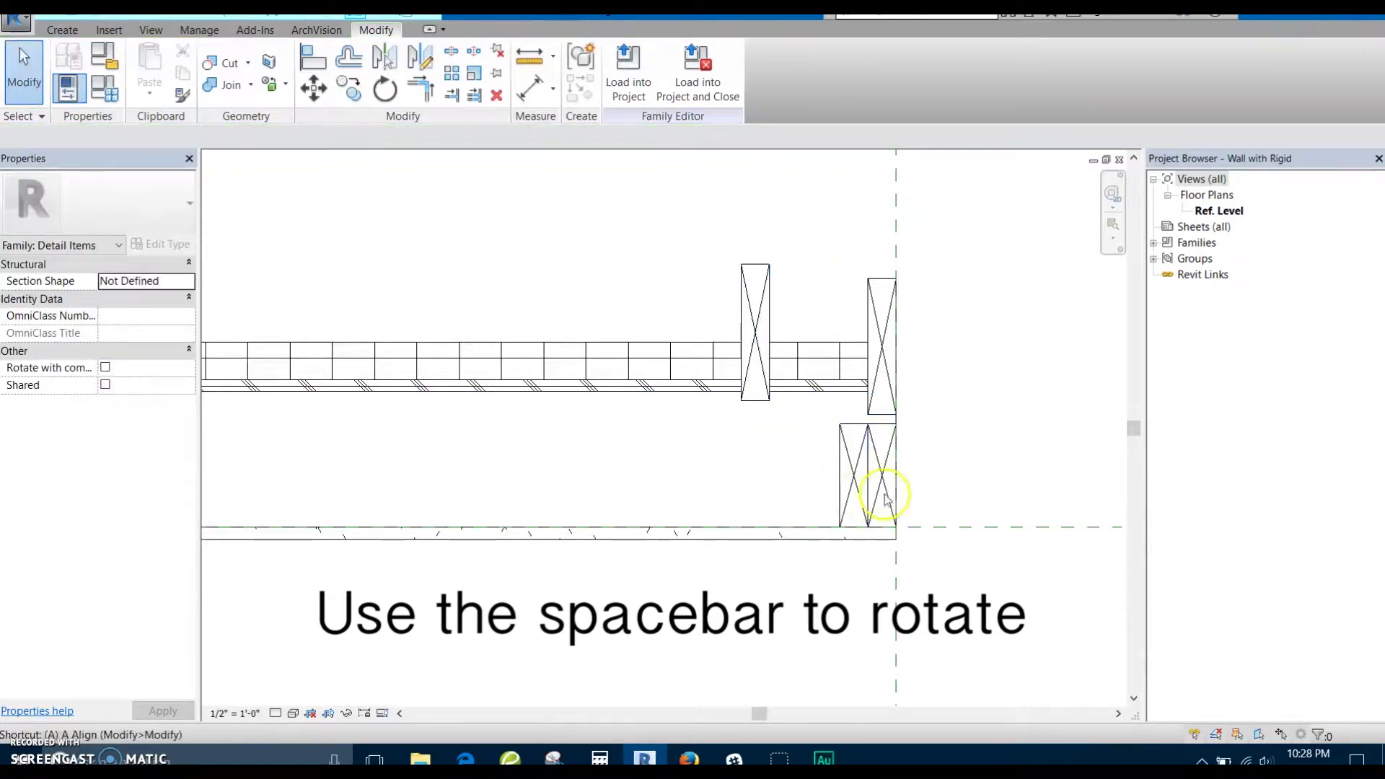
Align the right stud to the bottom reference line and lock it
key("l")
left_click(984, 523)
left_click(885, 415)
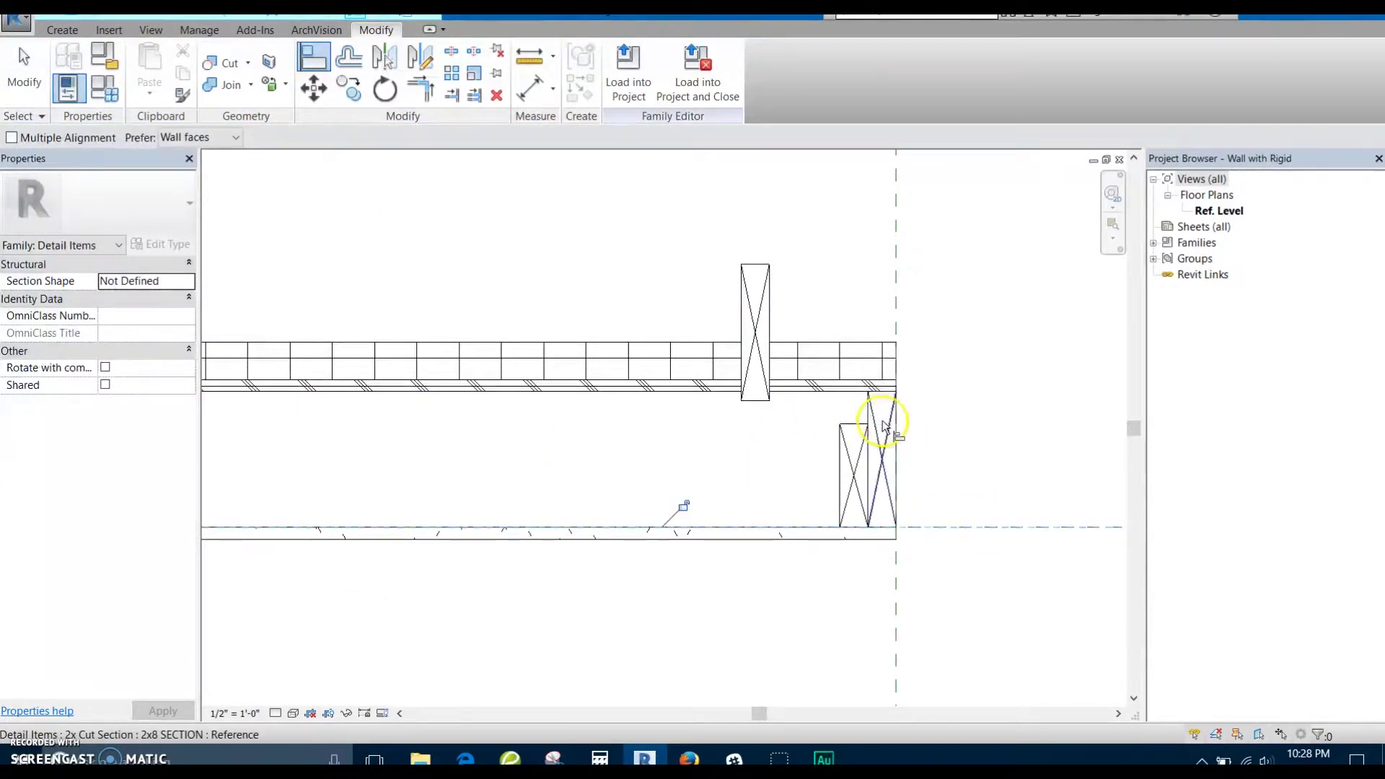
left_click(682, 508)
left_click(975, 529)
left_click(773, 408)
scroll(908, 339, "up", 2)
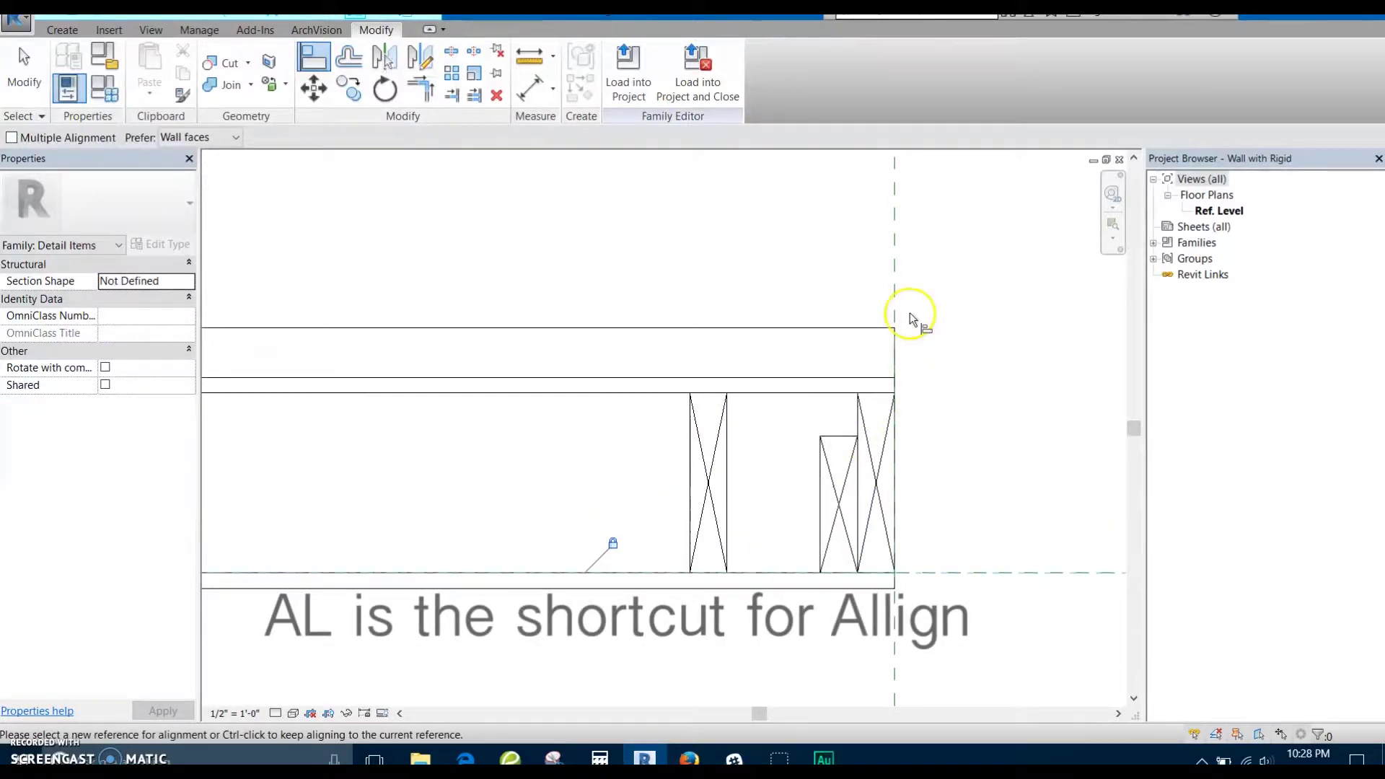
left_click(917, 451)
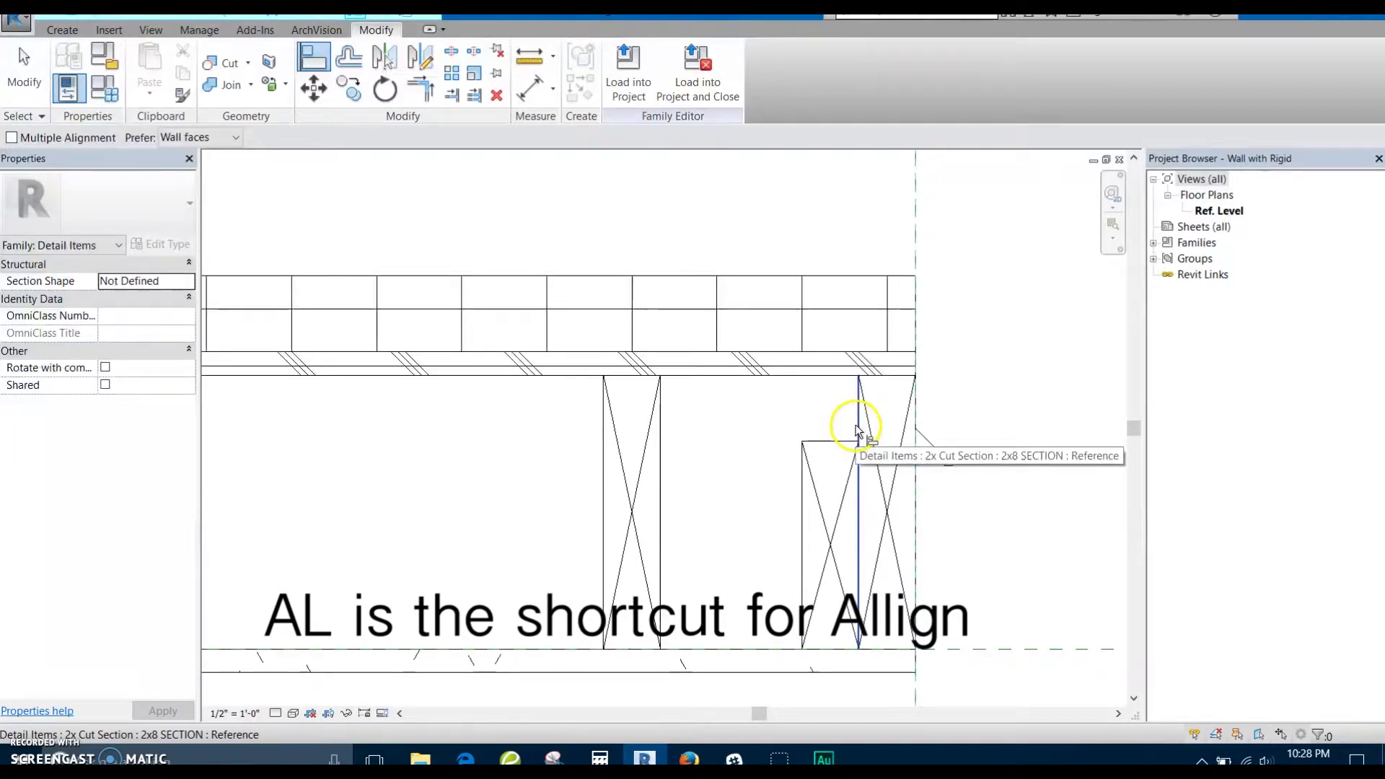
Align the stud to the right vertical reference plane and lock it
left_click(858, 431)
left_click(656, 442)
left_click(880, 533)
scroll(876, 524, "down", 2)
middle_click_drag(880, 524, 818, 488)
scroll(824, 454, "down", 3)
key("Escape")
scroll(656, 423, "down", 2)
middle_click_drag(655, 424, 824, 449)
middle_click_drag(558, 461, 562, 455)
scroll(462, 476, "up", 3)
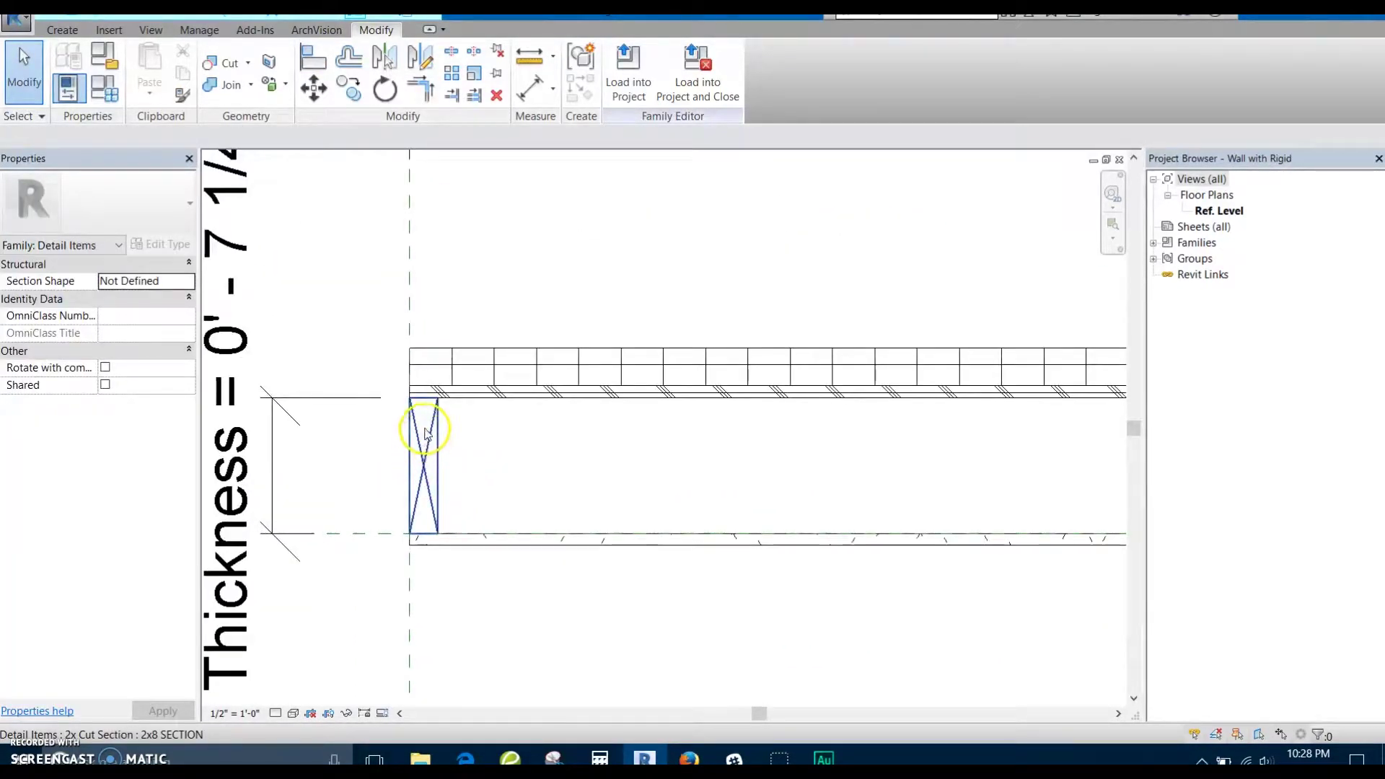
Tie the left 2x8 stud's visibility to a new Yes/No instance parameter '2x8 Bottom Plate'
left_click(427, 433)
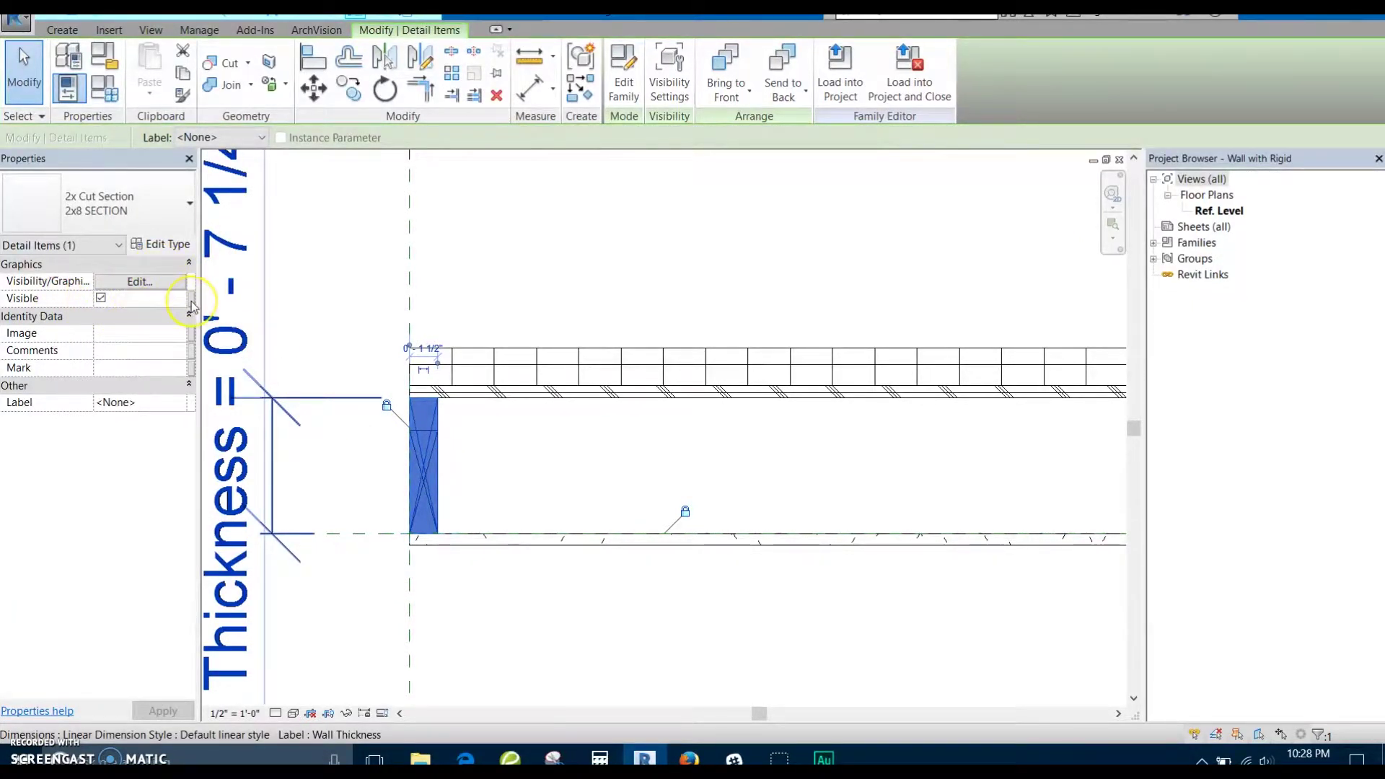
left_click(191, 298)
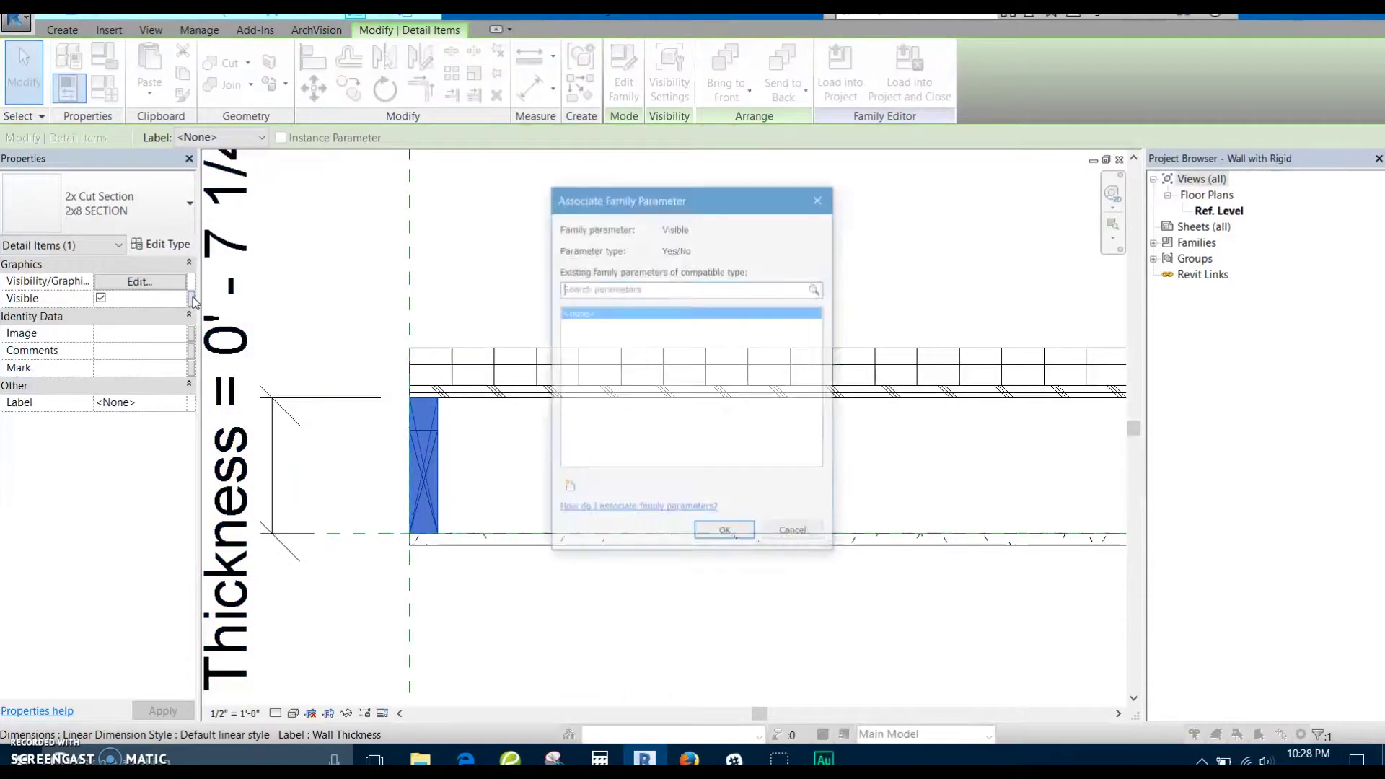
left_click(568, 489)
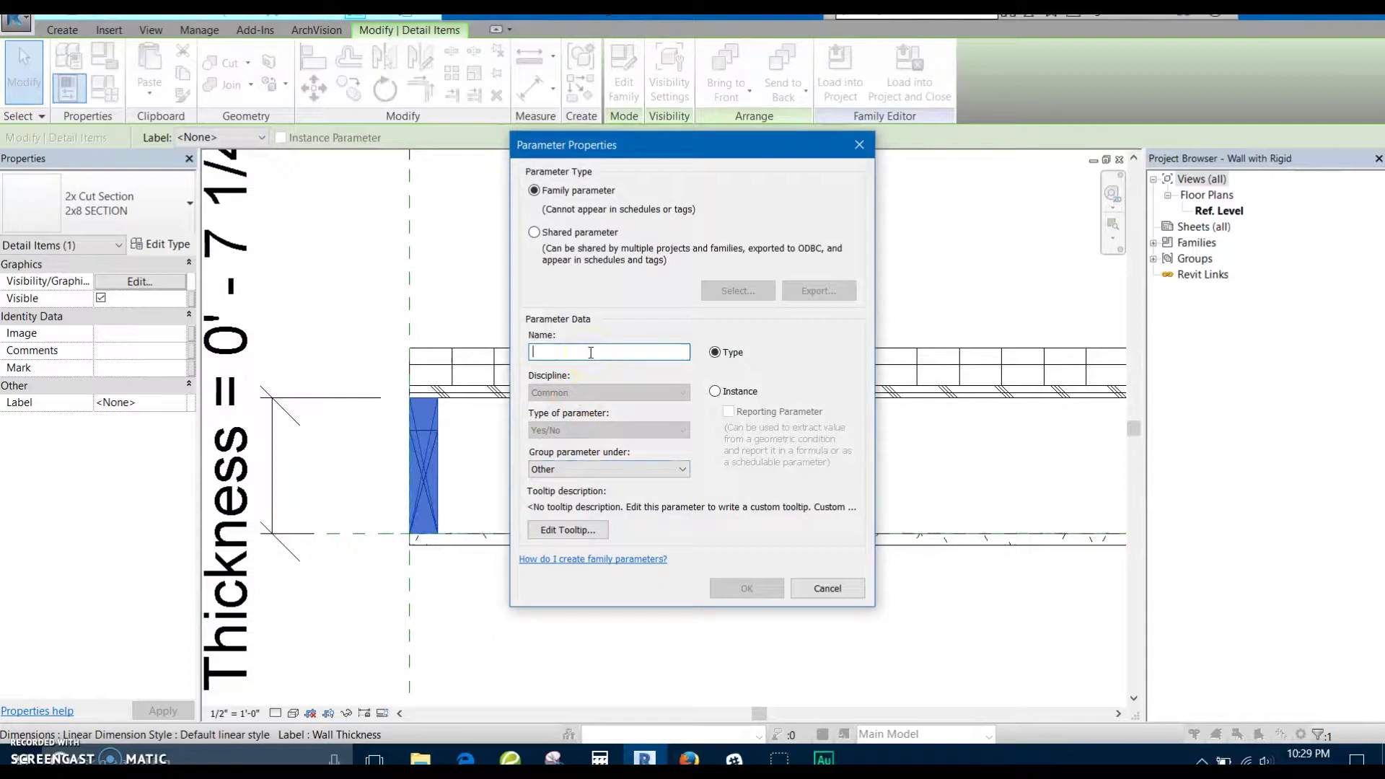
type("Bottom Plate")
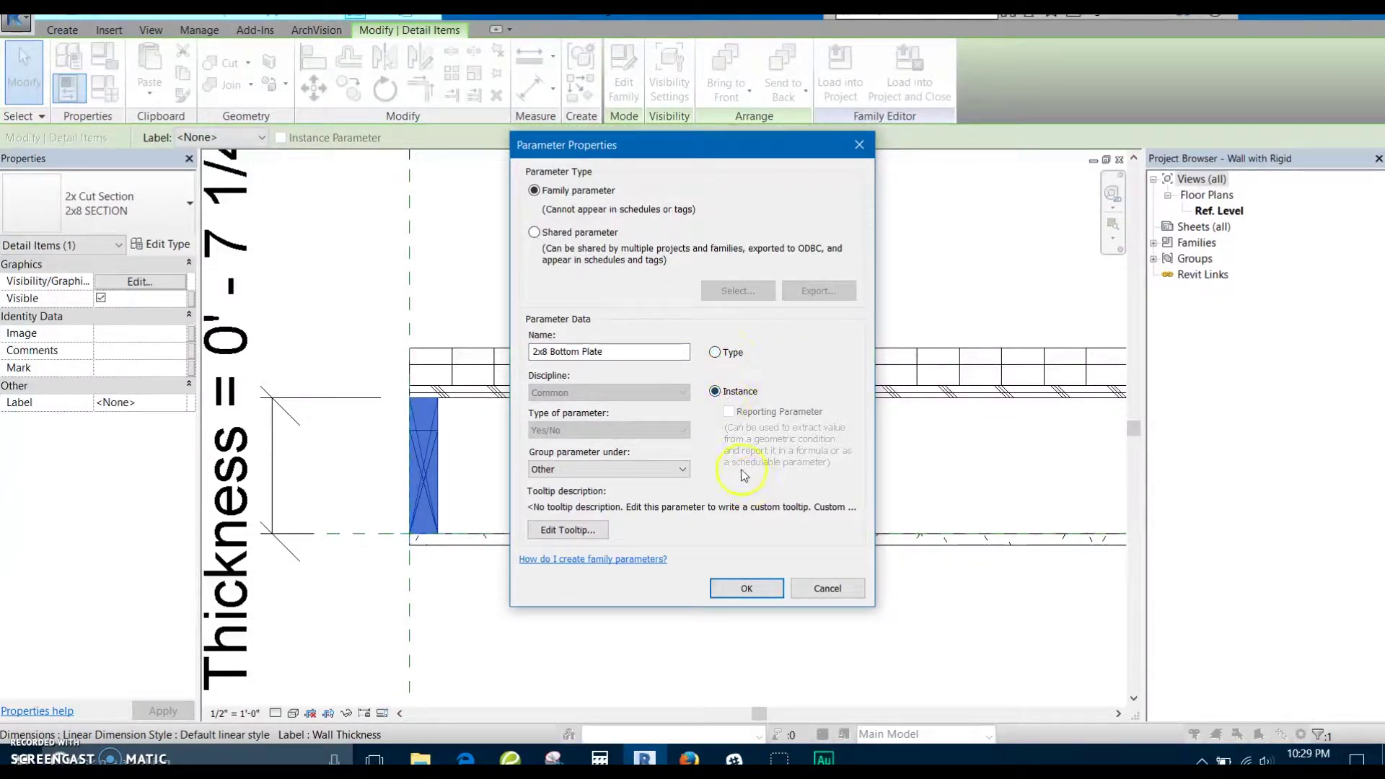
left_click(750, 588)
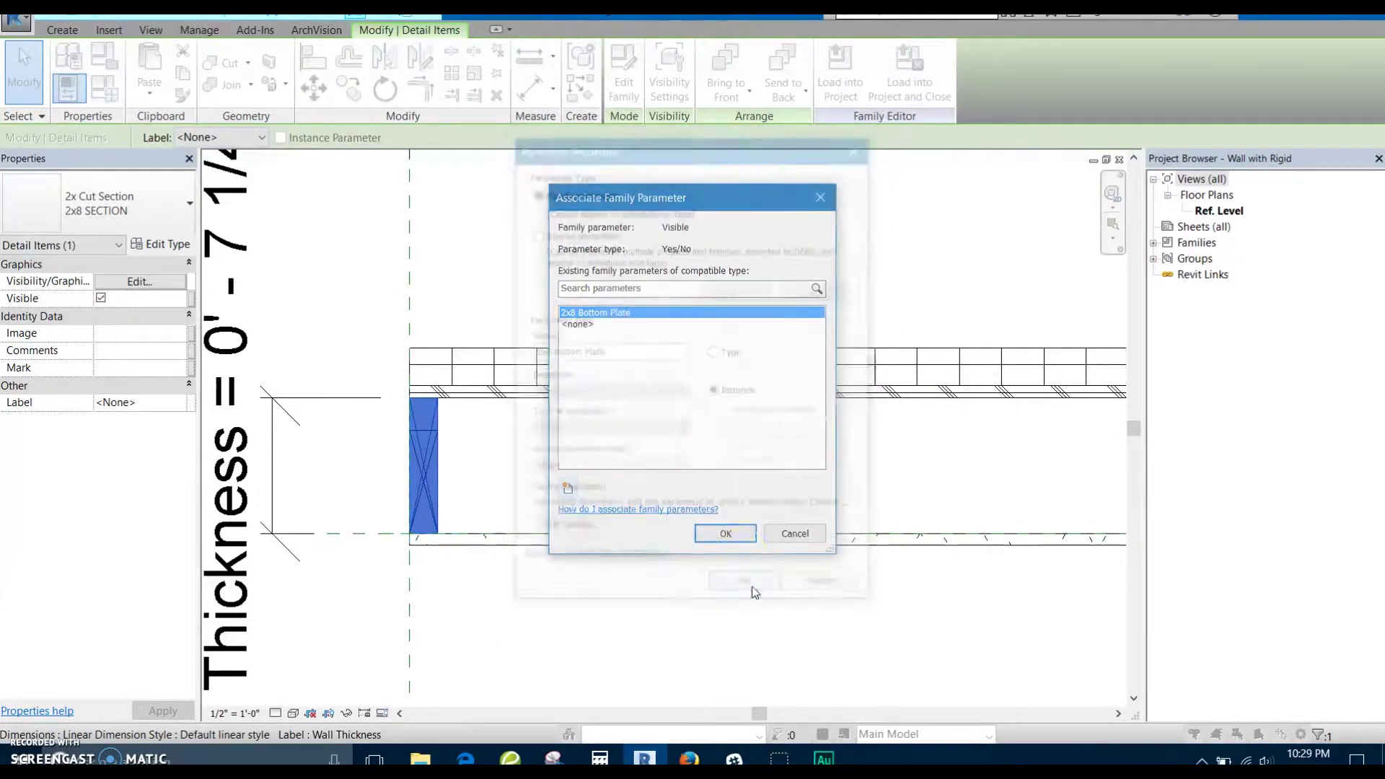
left_click(727, 534)
Bring the wall's right end into view and select a 2x8 stud there
scroll(729, 529, "down", 3)
middle_click_drag(869, 511, 575, 495)
scroll(776, 460, "up", 4)
left_click(803, 433)
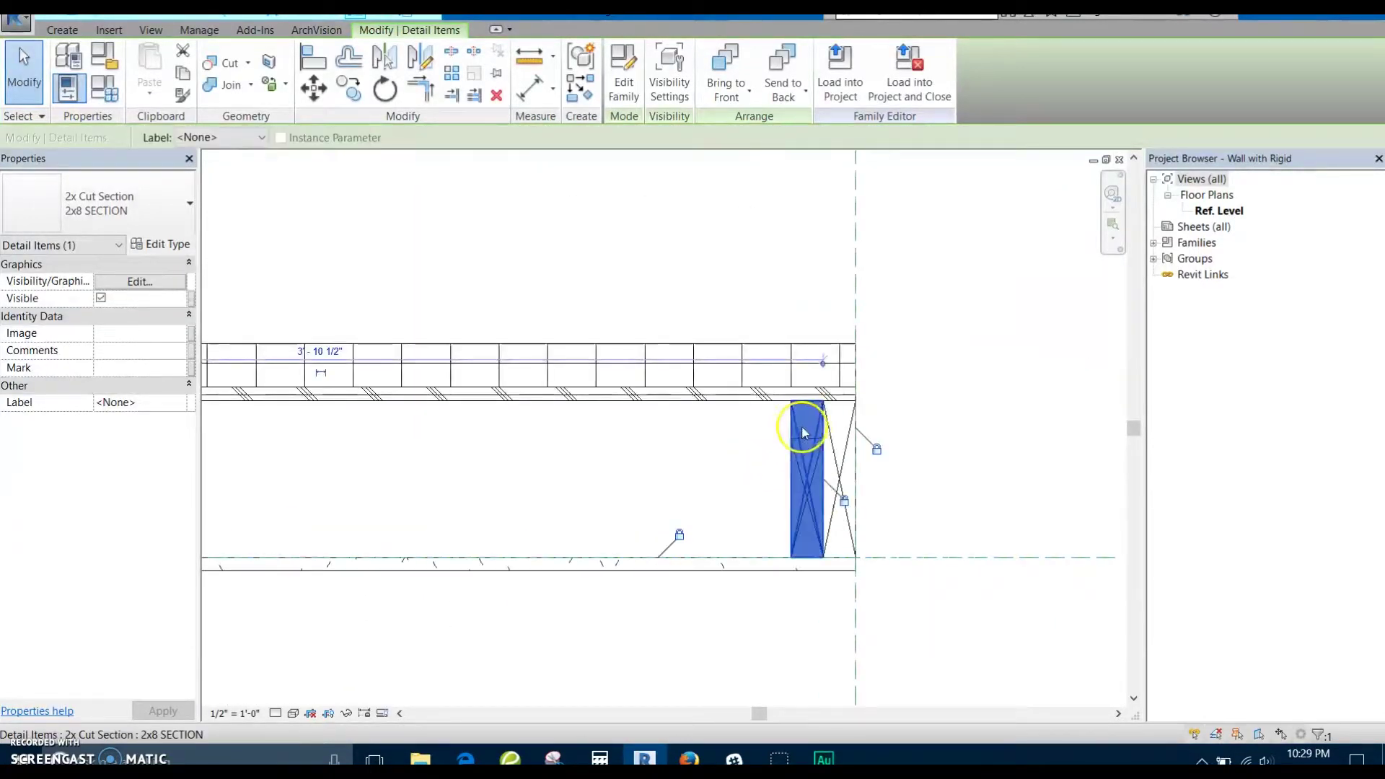
Link both right-end 2x8 studs' visibility to a new type parameter '2x8 Double Top Plate'
left_click(839, 422, "ctrl")
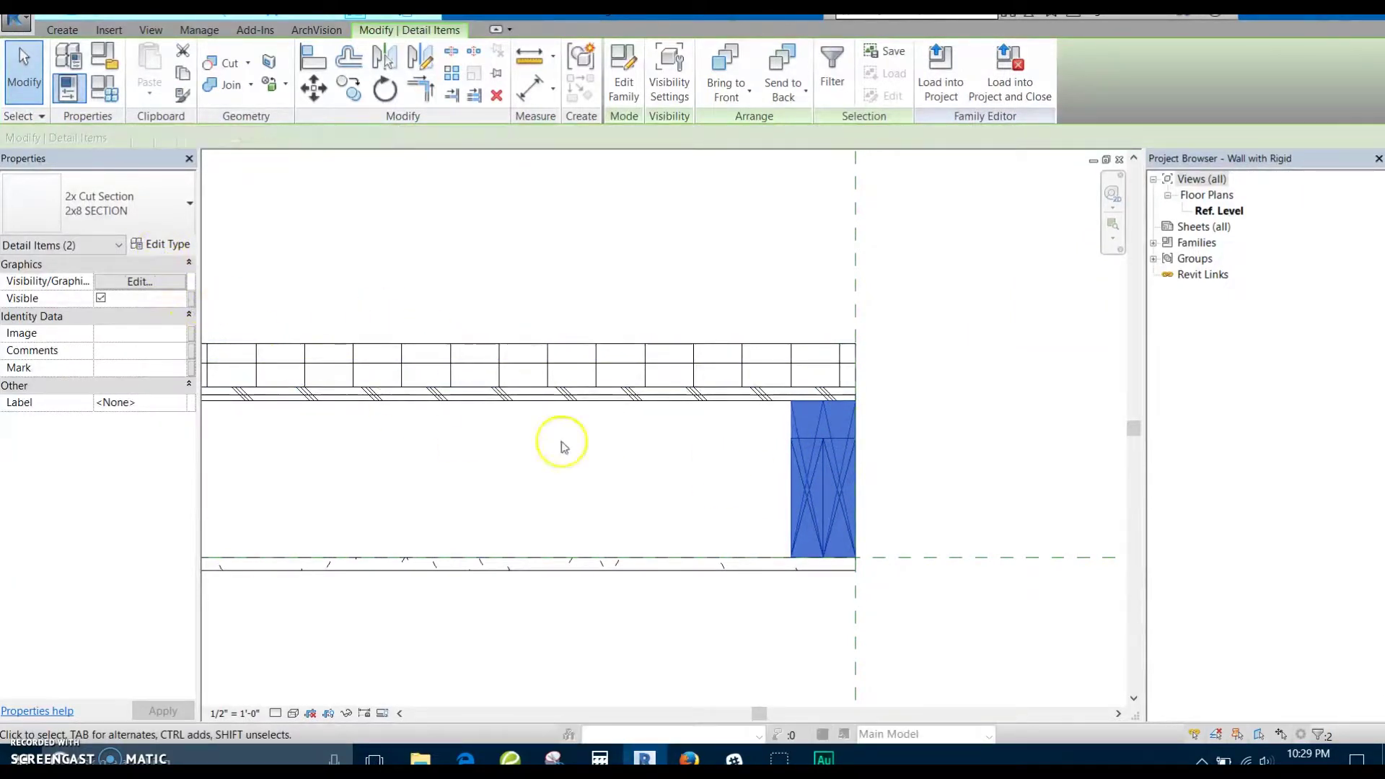
left_click(190, 304)
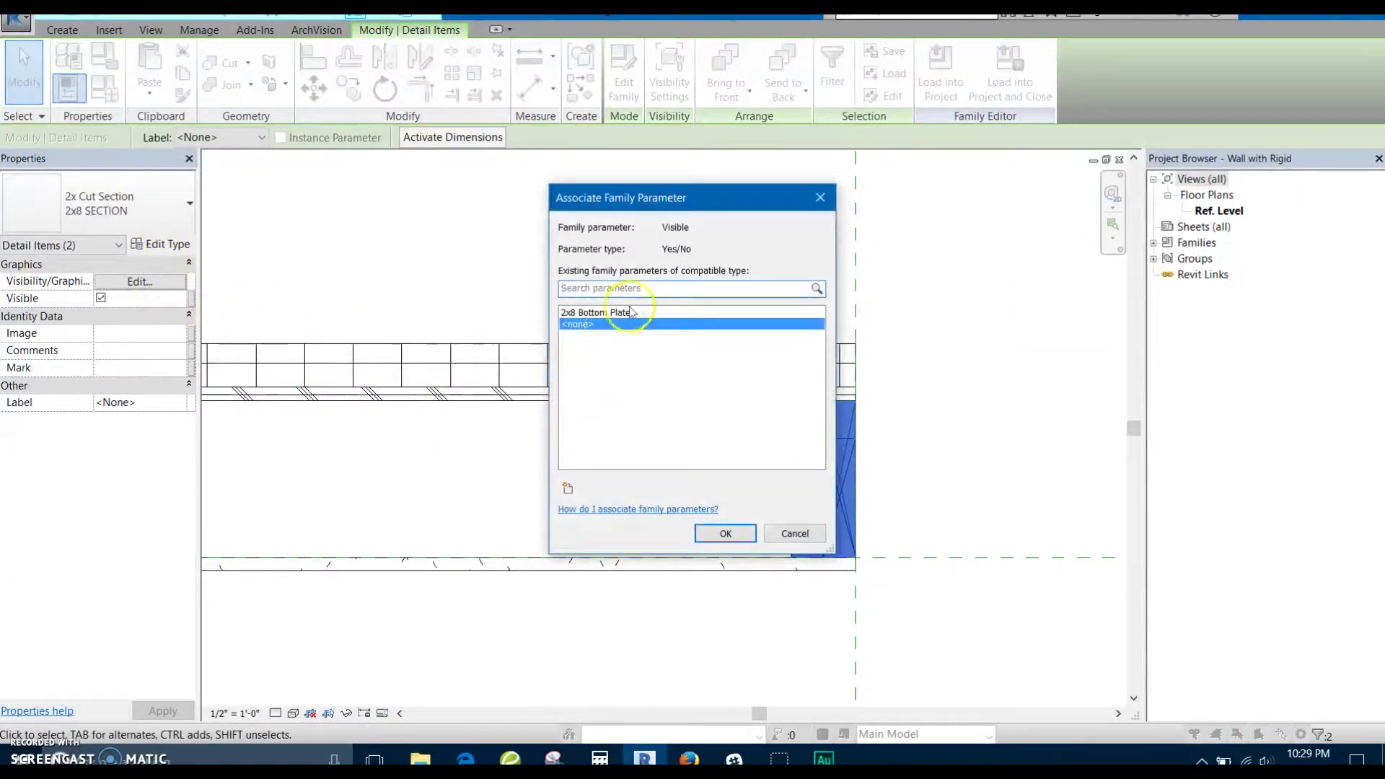
left_click(571, 485)
type("2x8 Double Top Plate")
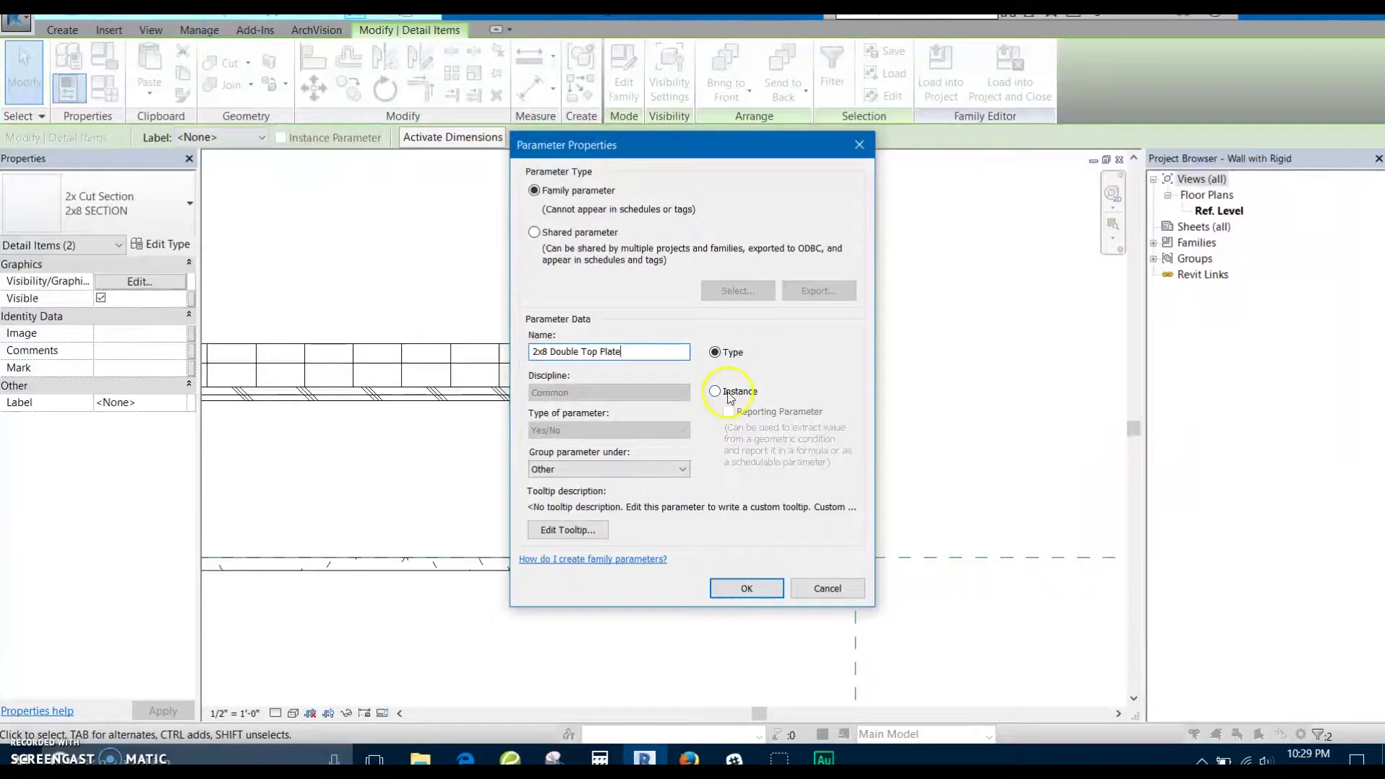
left_click(744, 585)
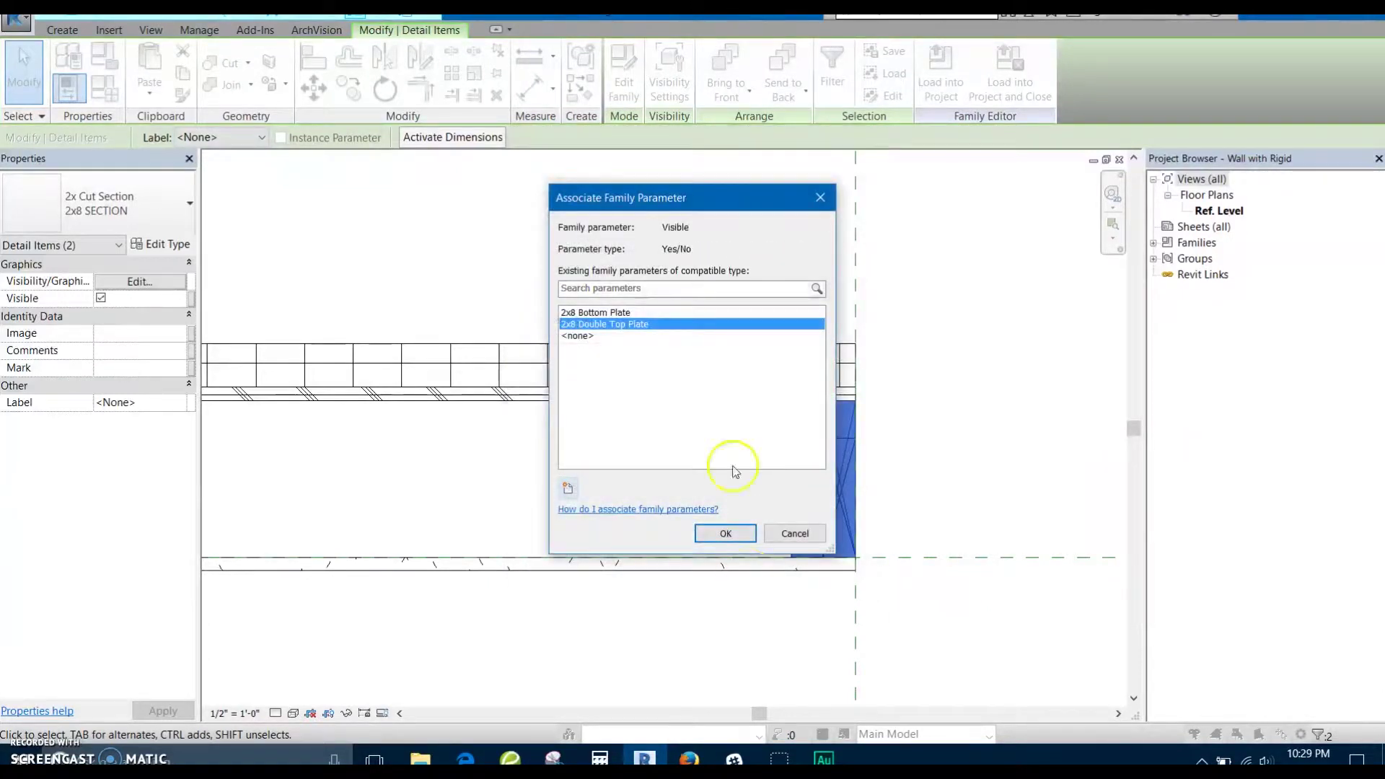
left_click(725, 534)
scroll(706, 487, "down", 3)
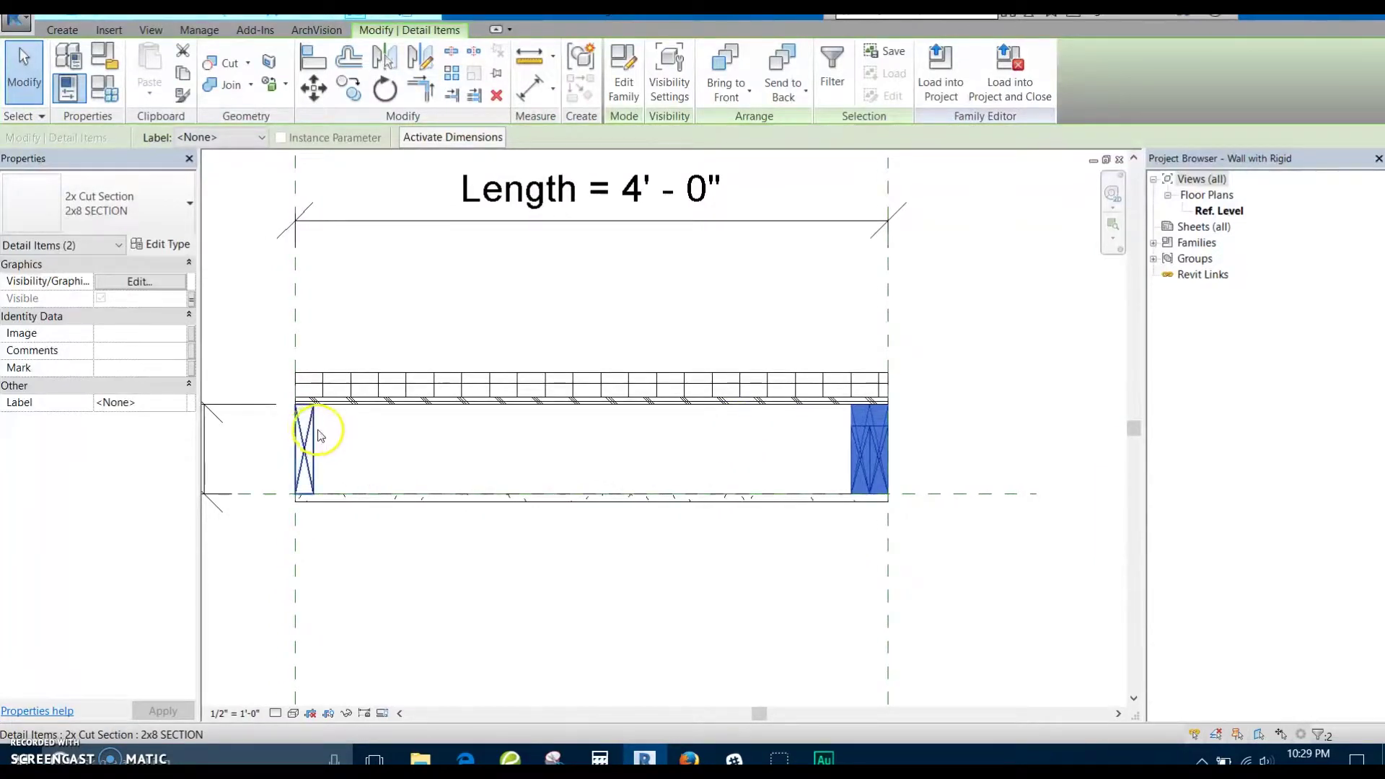
left_click(308, 432)
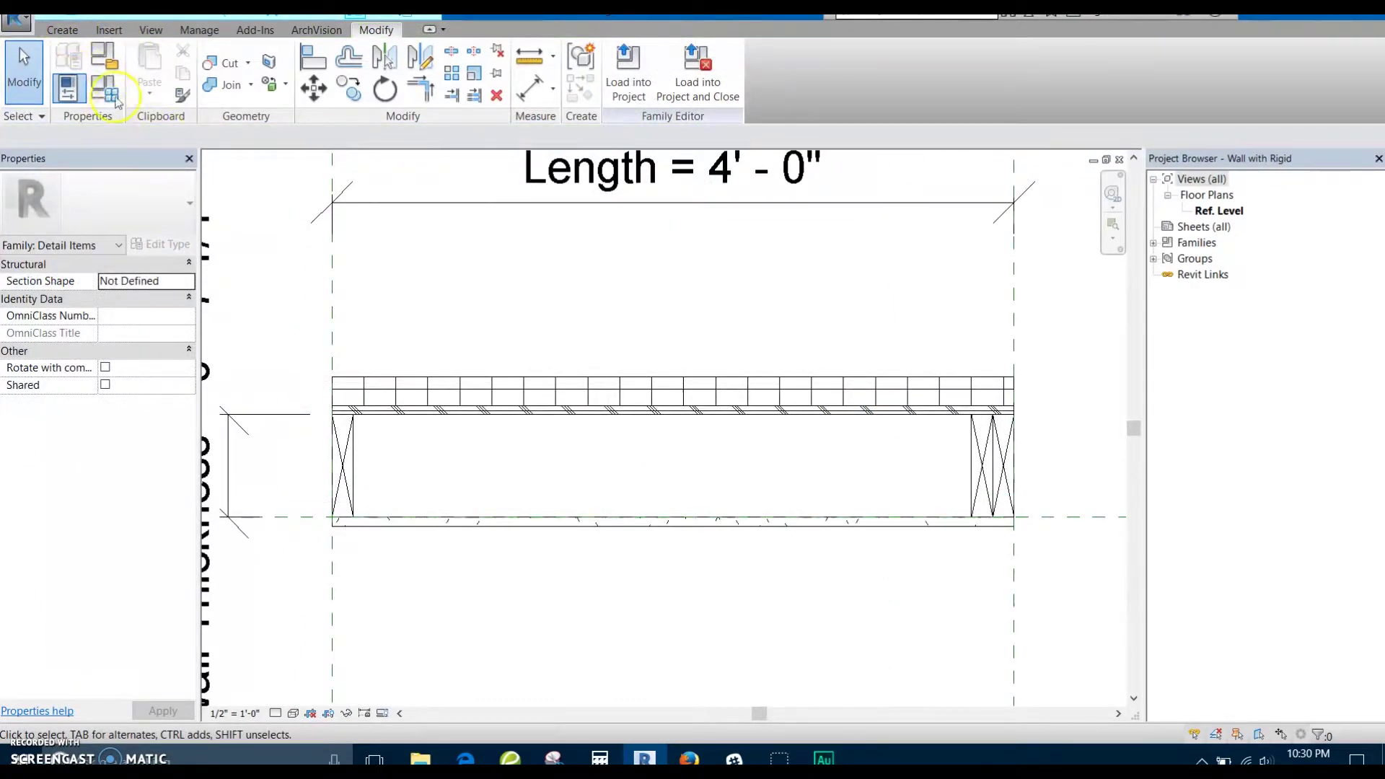
In Family Types, uncheck 2x8 Bottom Plate and 2x8 Double Top Plate for 2x6 Wall
left_click(116, 99)
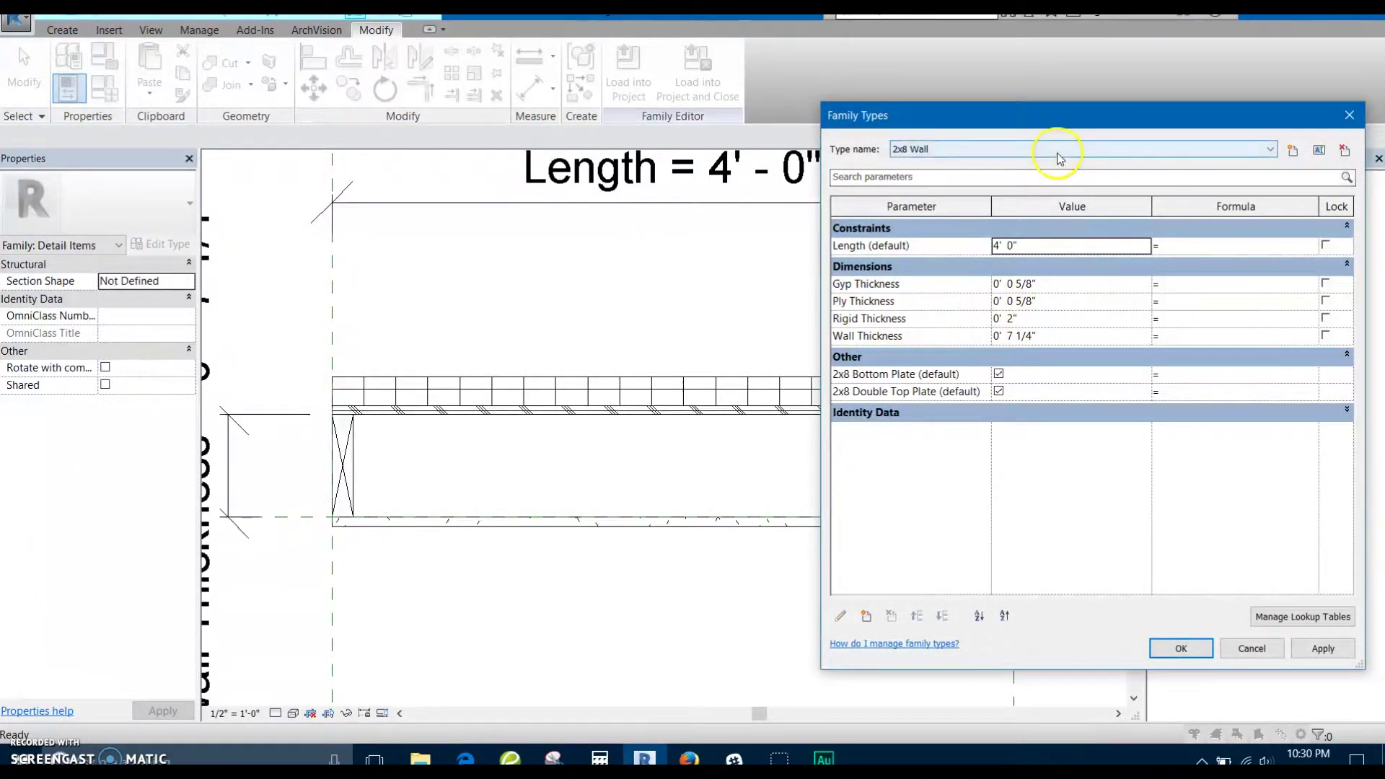
left_click(1005, 152)
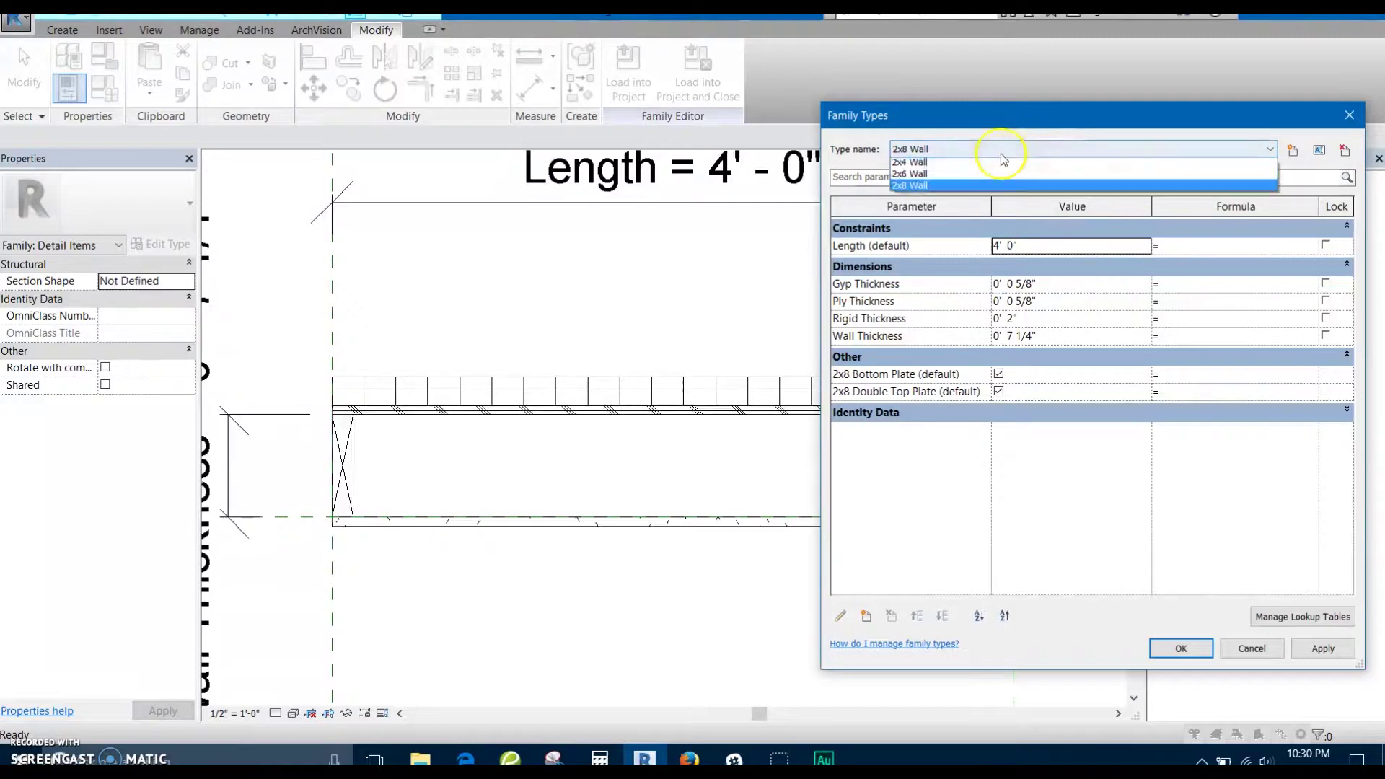
left_click(953, 189)
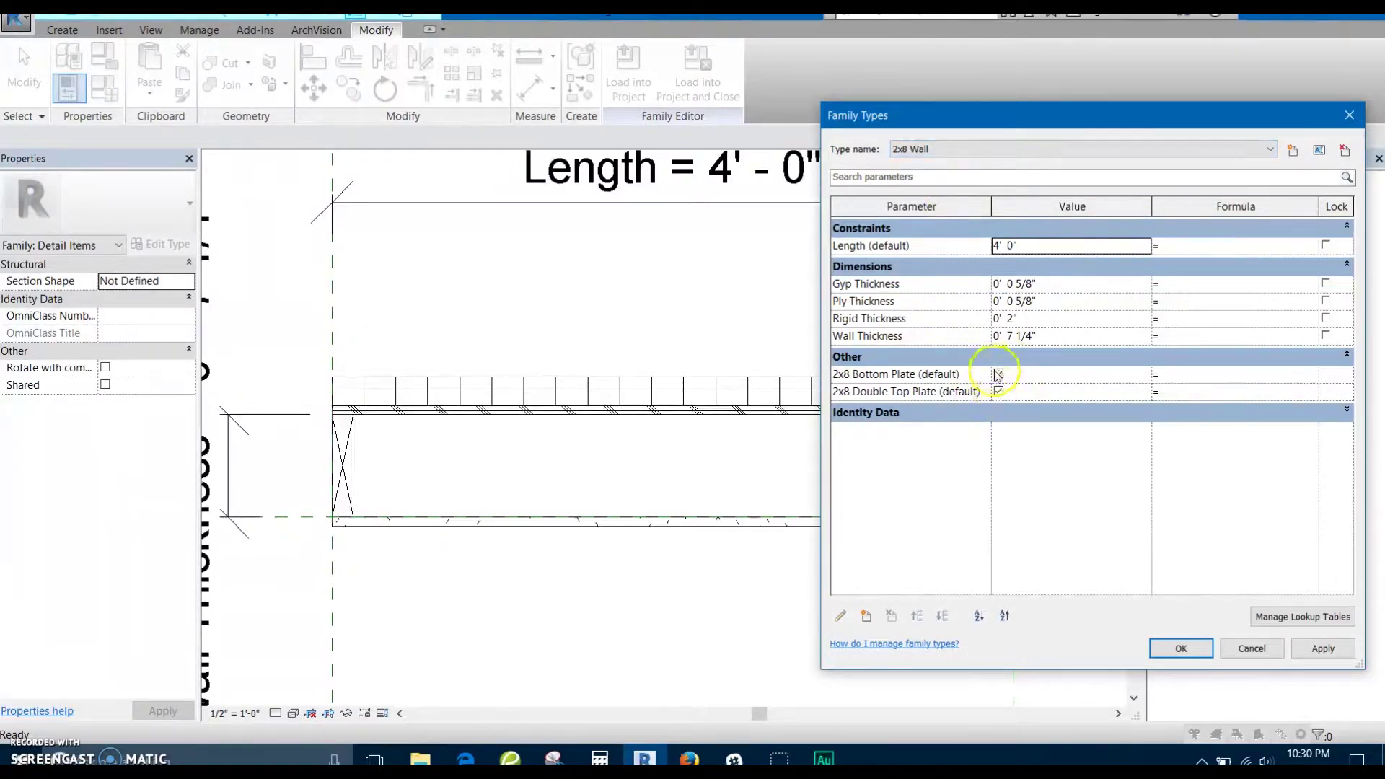
left_click(959, 149)
left_click(941, 167)
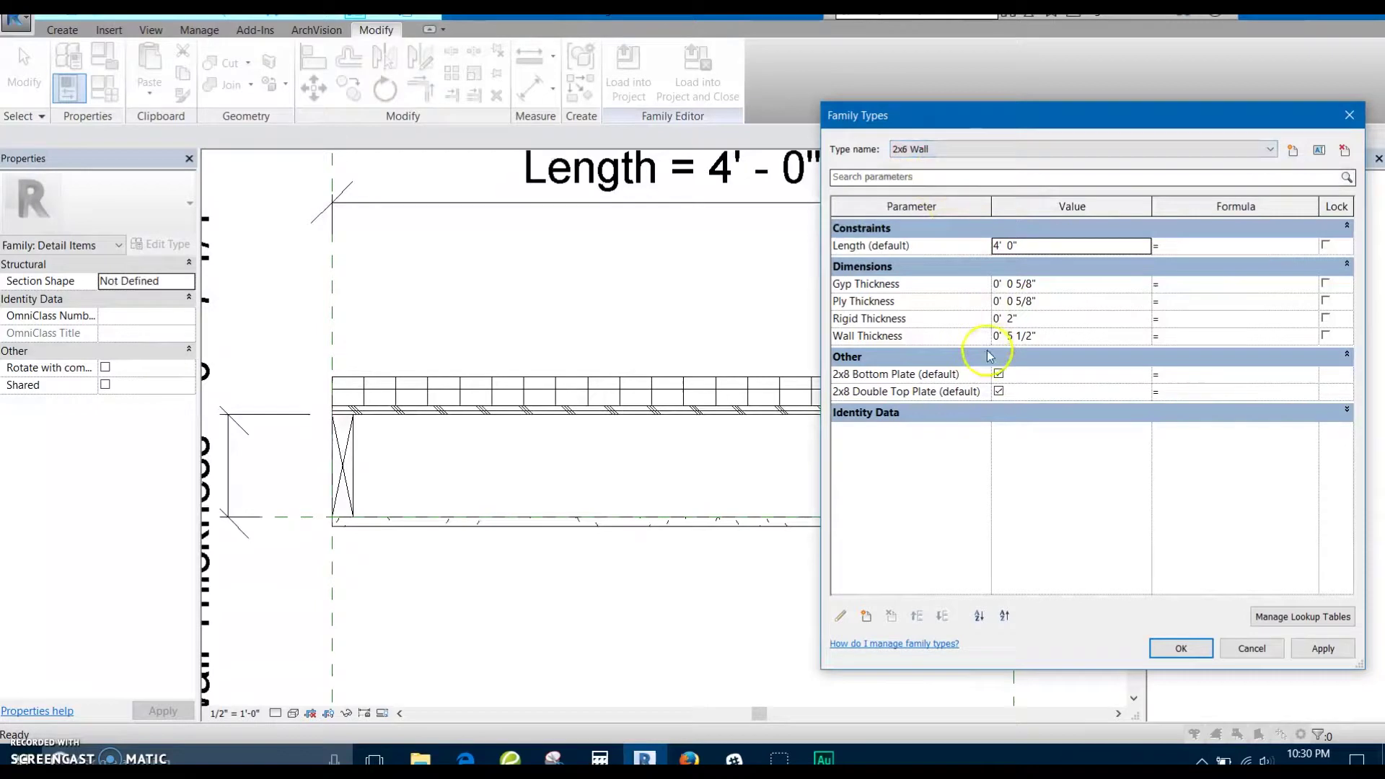
left_click(999, 374)
left_click(999, 391)
Uncheck both 2x8 plate parameters for the 2x4 Wall type and apply
left_click(964, 150)
left_click(951, 158)
left_click(999, 373)
left_click(999, 392)
left_click(1321, 650)
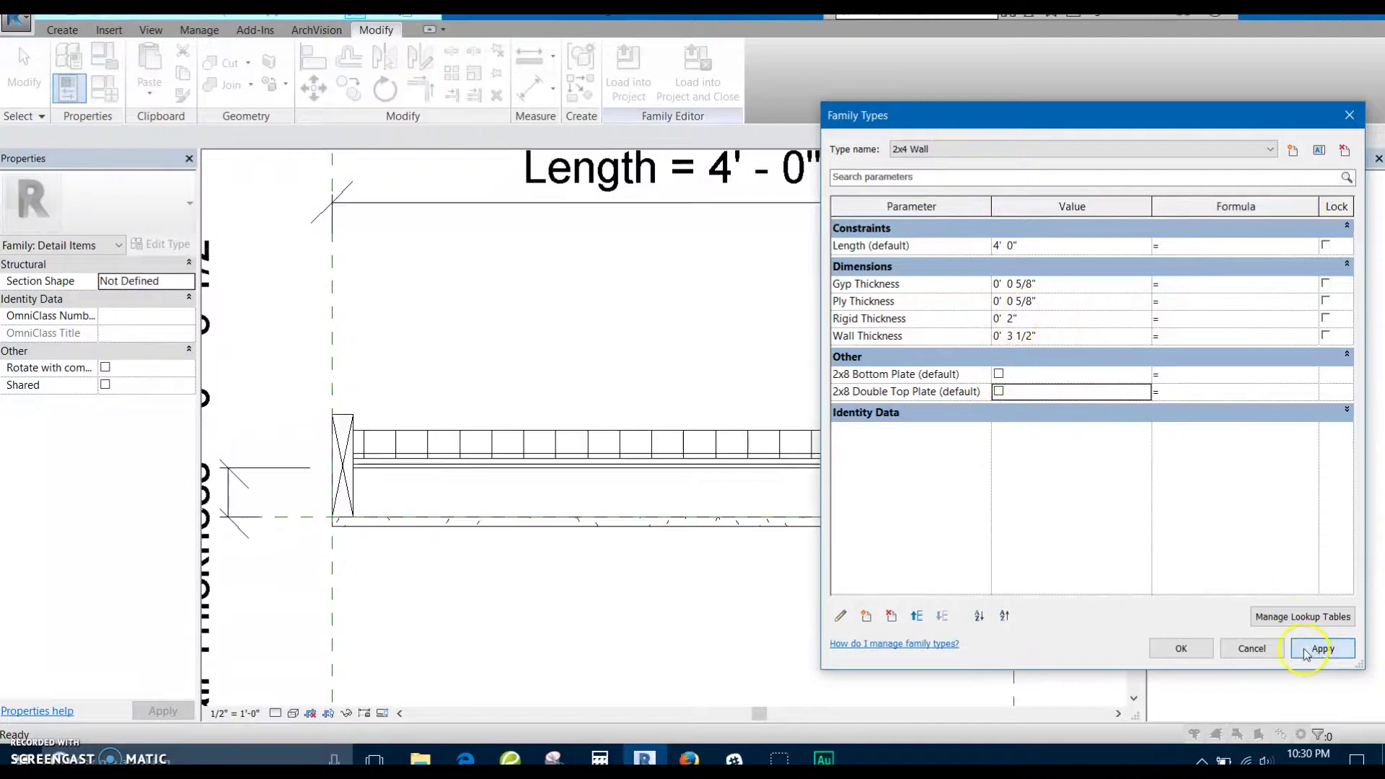
Cycle through the 2x6 and 2x4 Wall types to check the result, ending on 2x6 Wall
left_click(1004, 150)
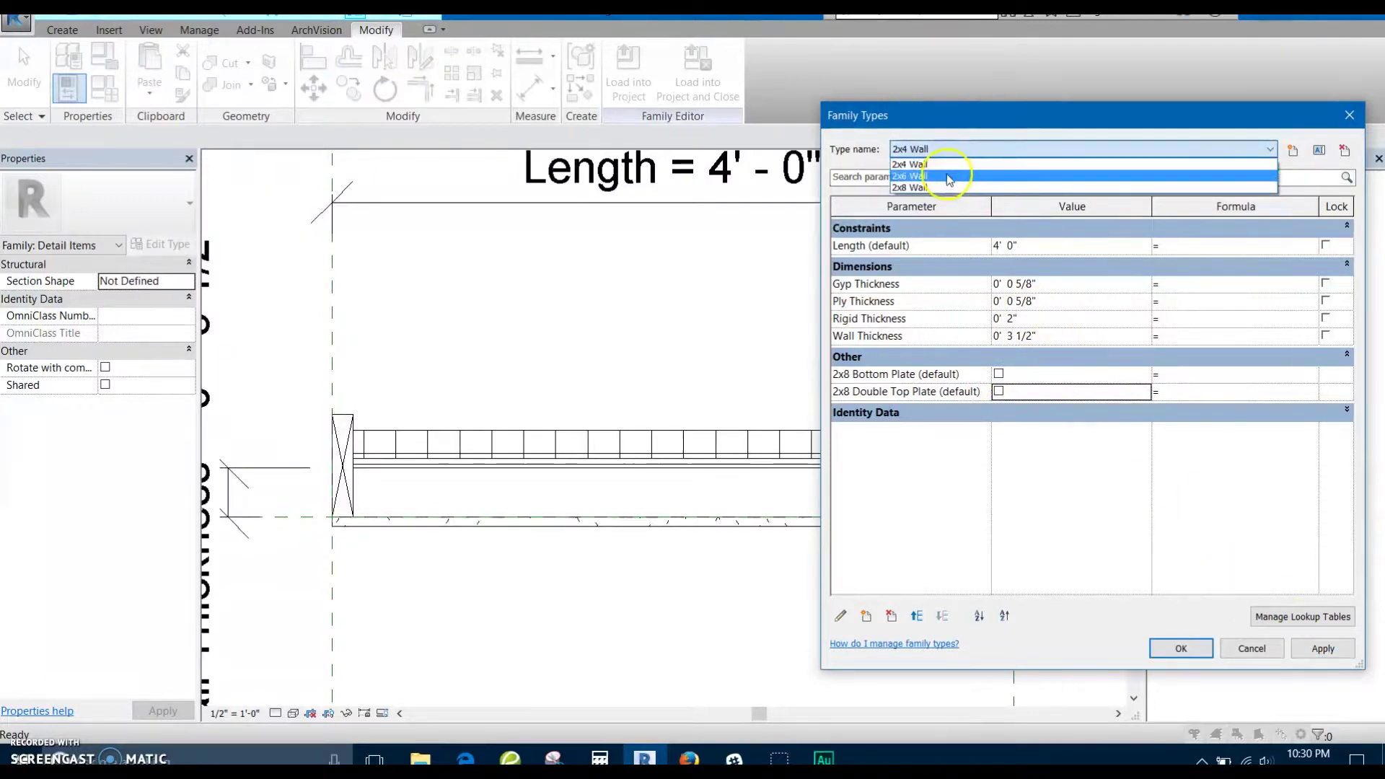
left_click(938, 176)
left_click(992, 150)
left_click(931, 165)
left_click(939, 150)
left_click(936, 175)
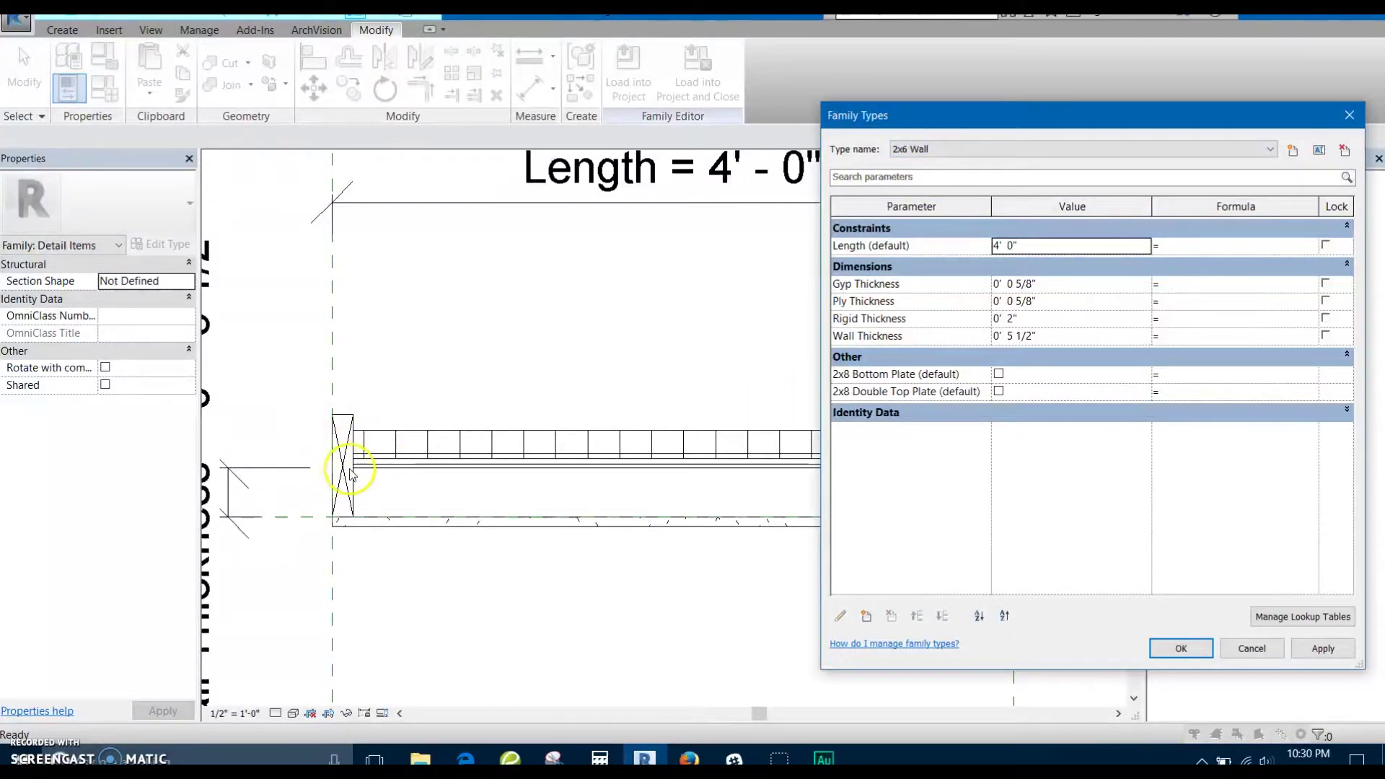
left_click(1201, 662)
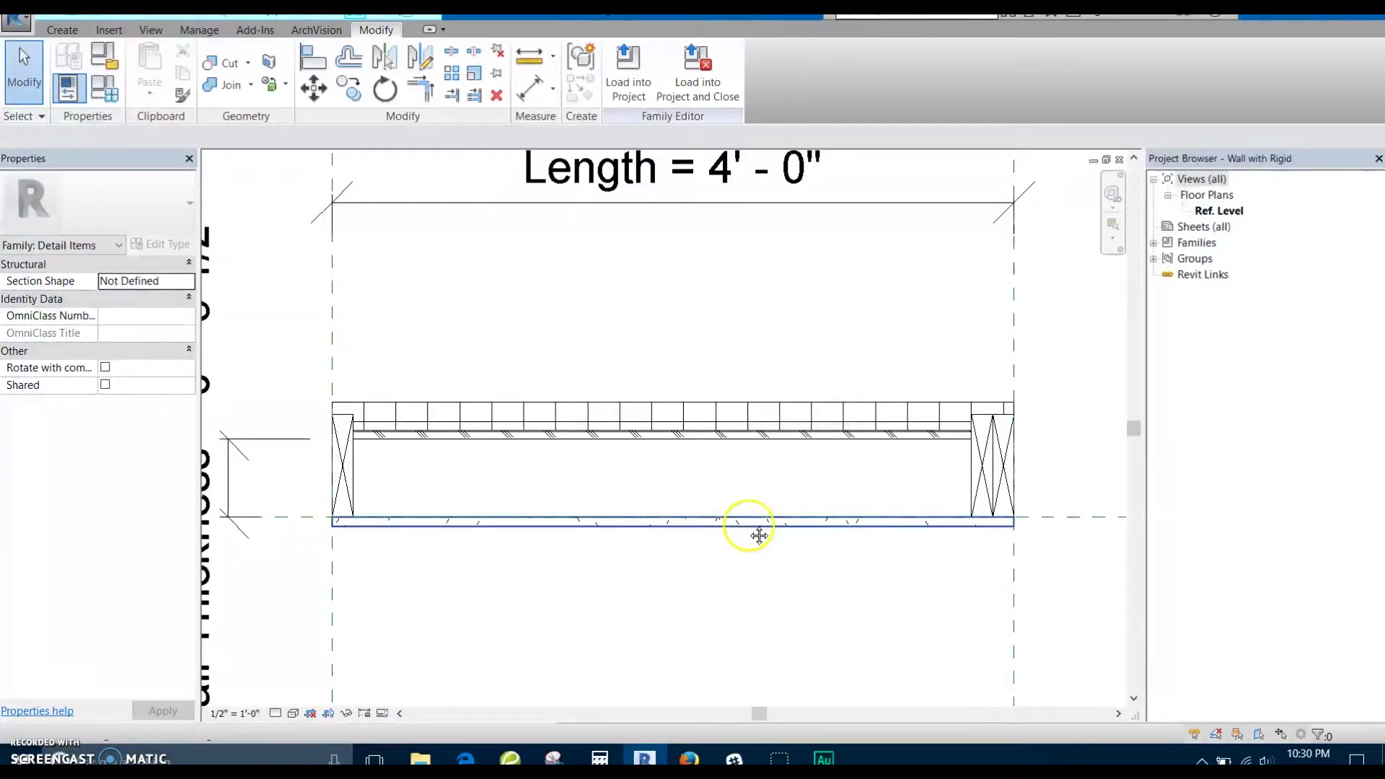
Align the left-end 2x6 stud's left edge and bottom to the reference planes and lock them
scroll(470, 448, "up", 5)
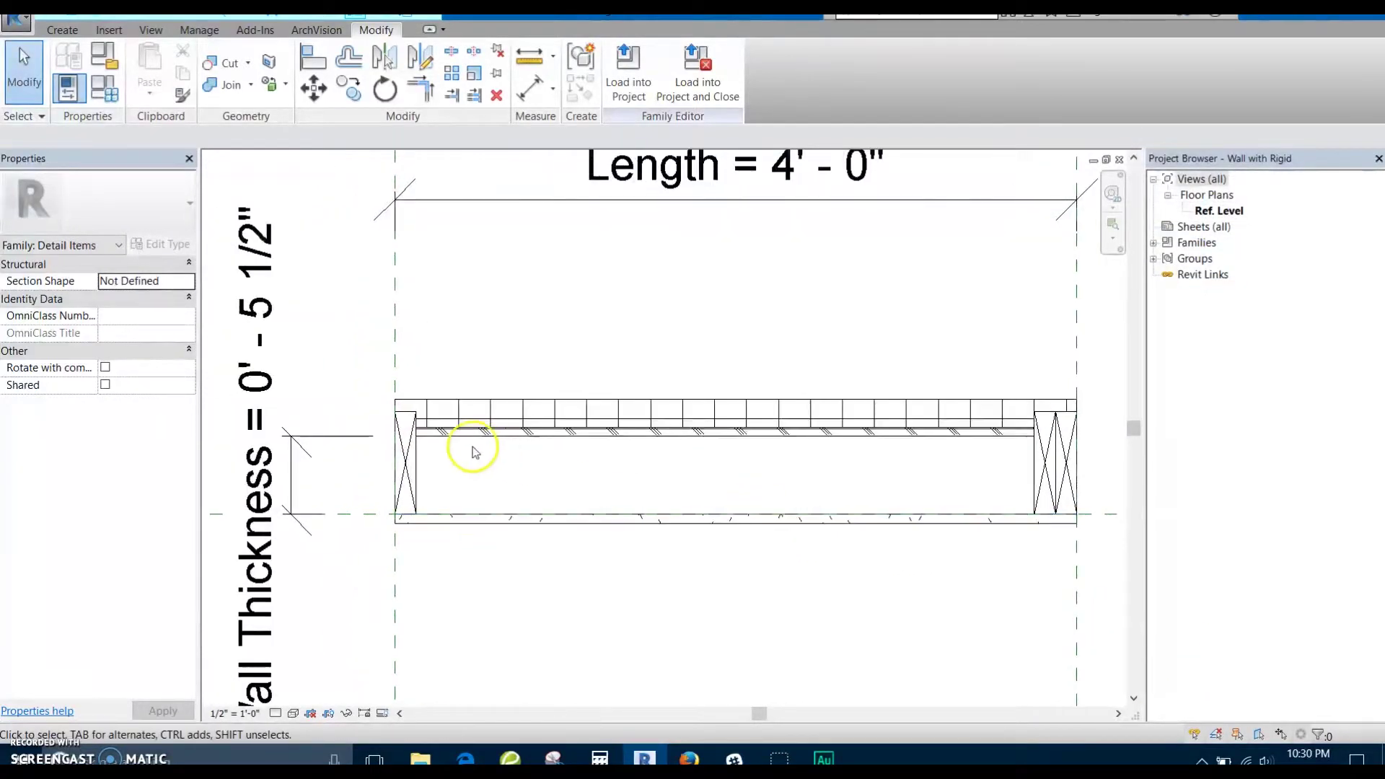
left_click(404, 470)
scroll(411, 469, "up", 2)
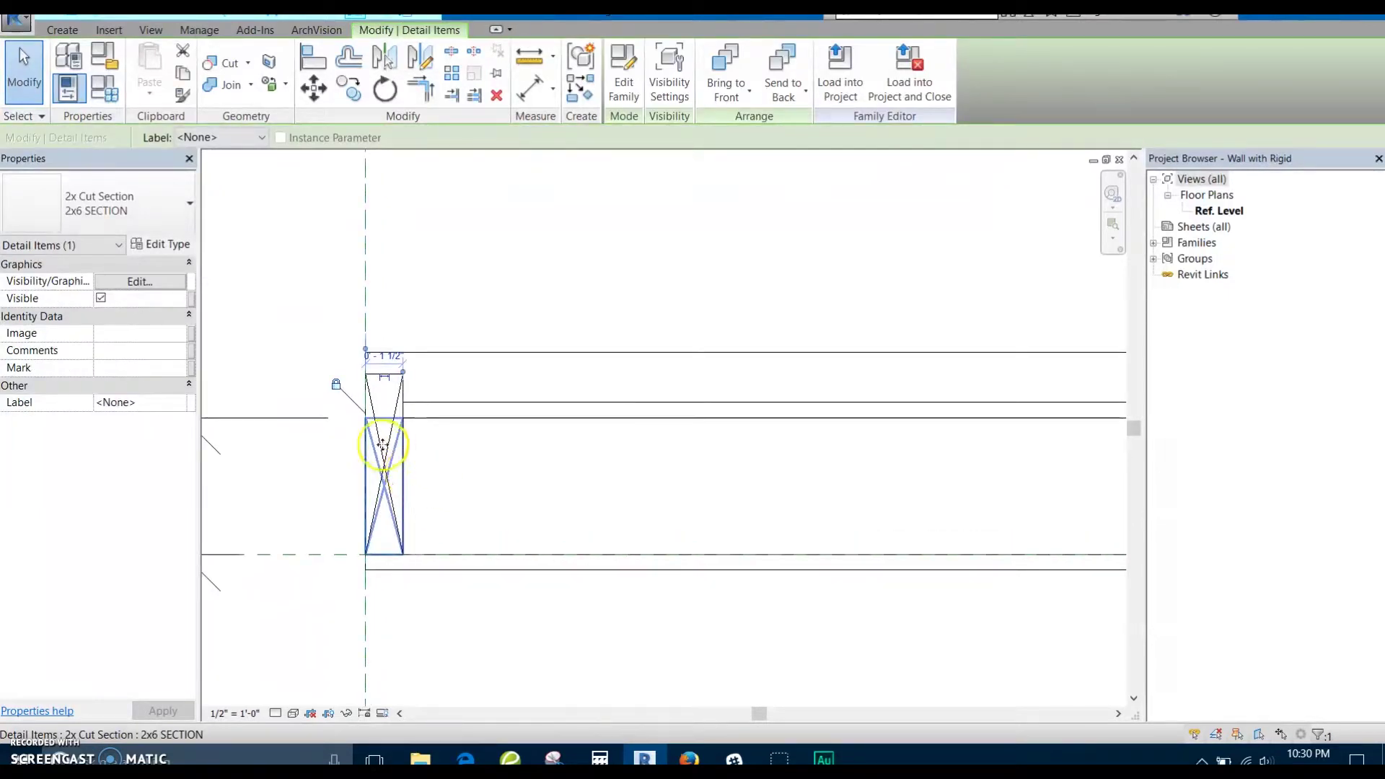
key("a")
key("l")
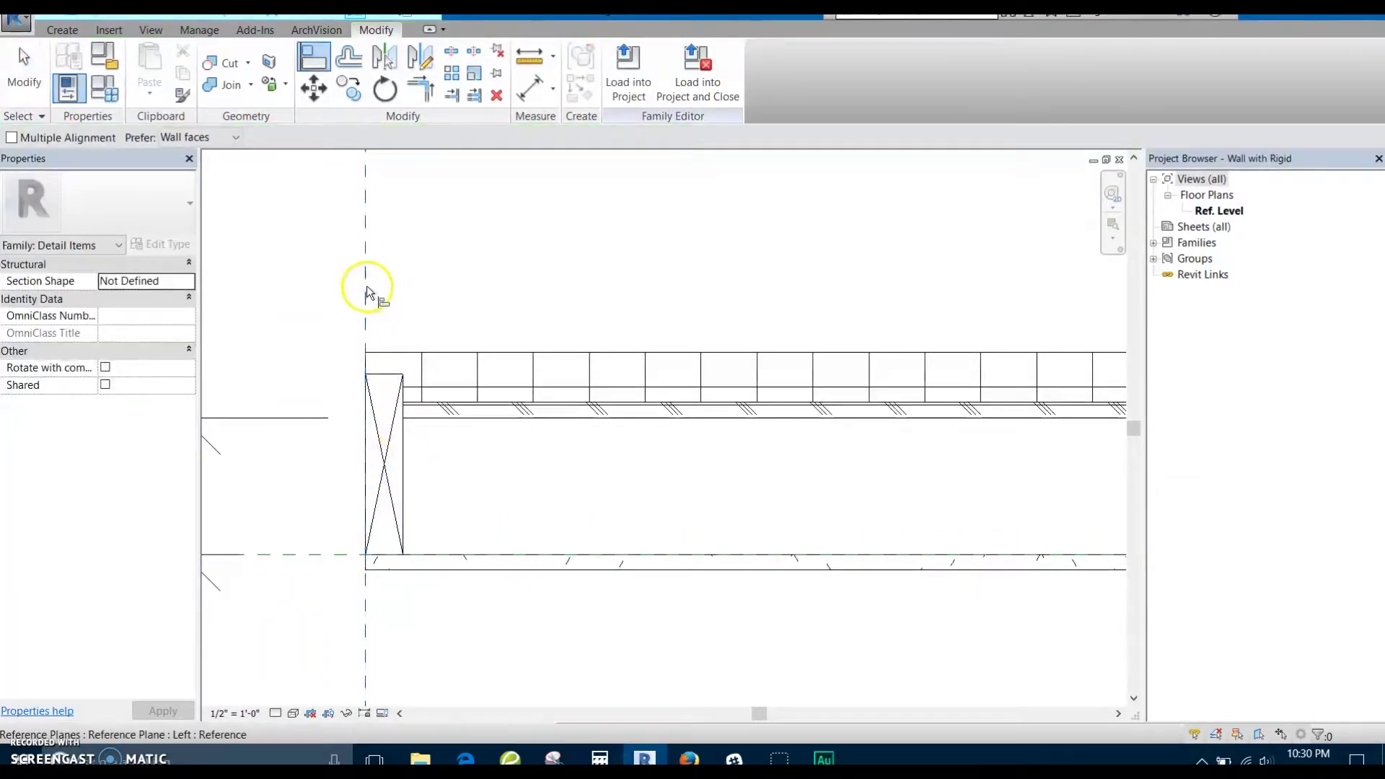
left_click(366, 462)
left_click(318, 562)
left_click(381, 560)
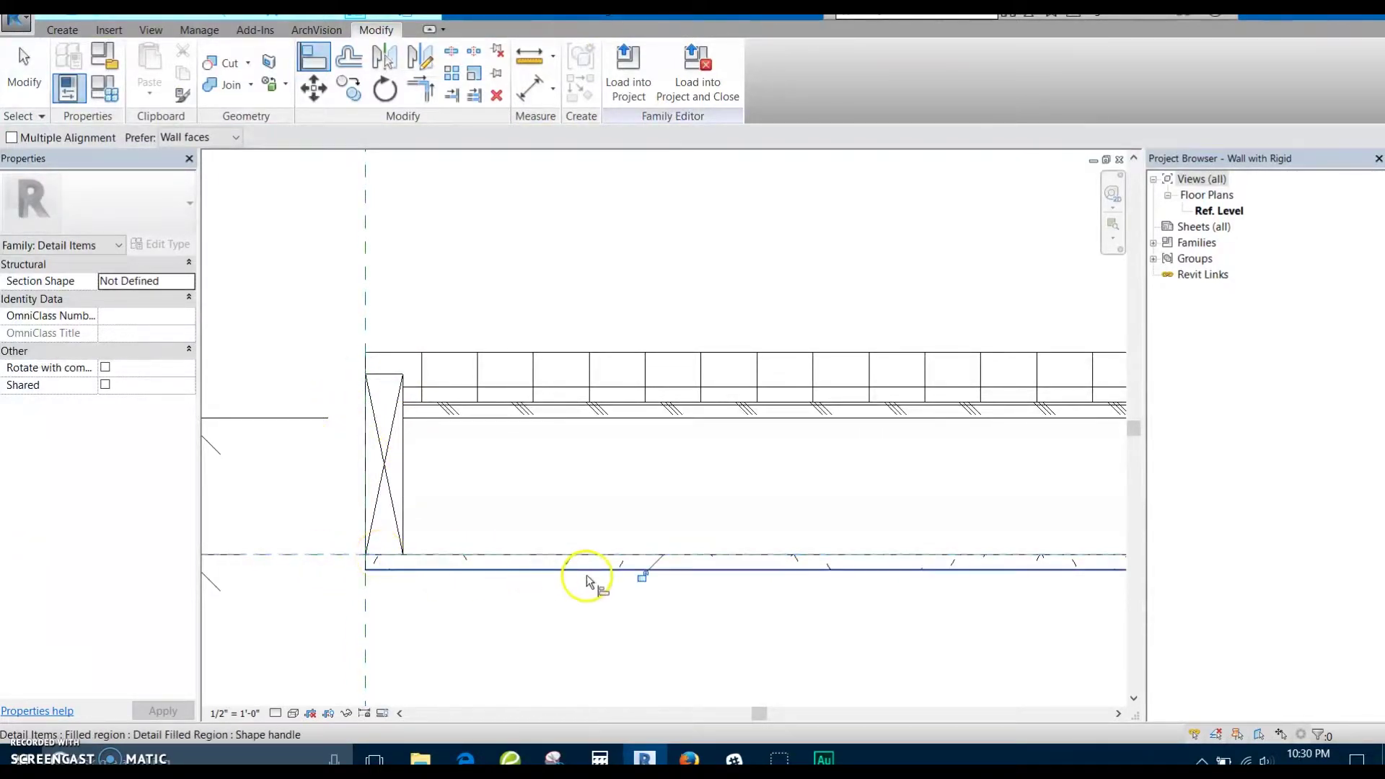
scroll(671, 570, "down", 3)
scroll(513, 480, "up", 4)
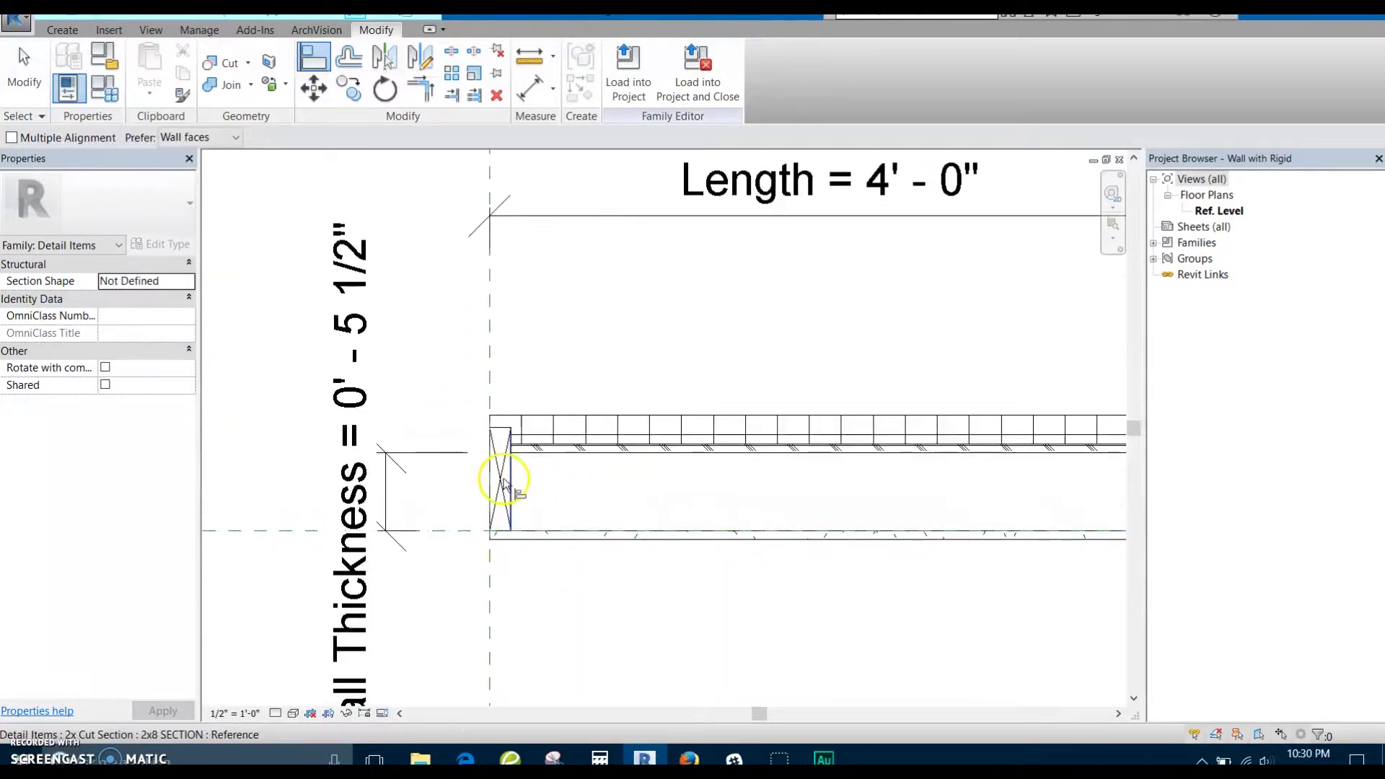
key("Escape")
left_click(513, 488)
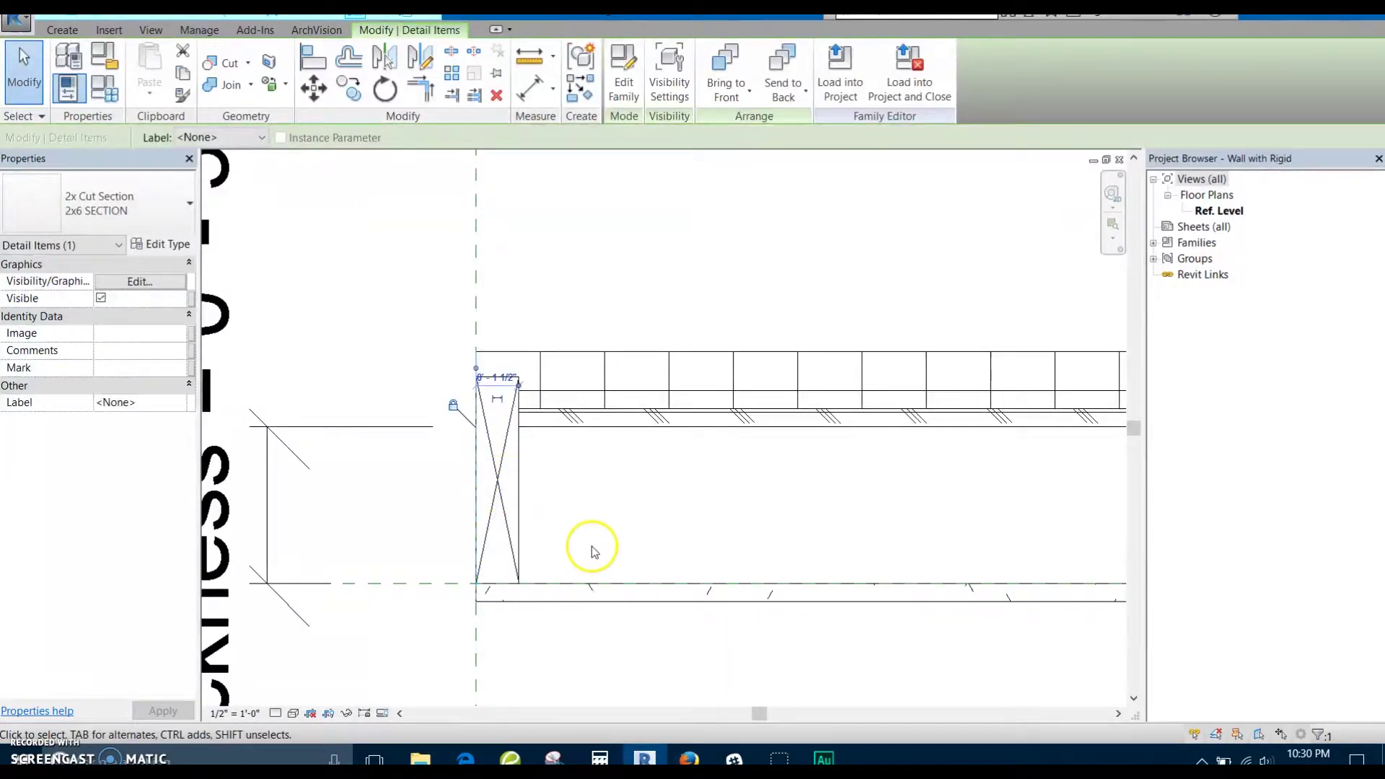
Link the left 2x6 stud's visibility to a new type parameter '2x6 Bottom Plate'
left_click(188, 300)
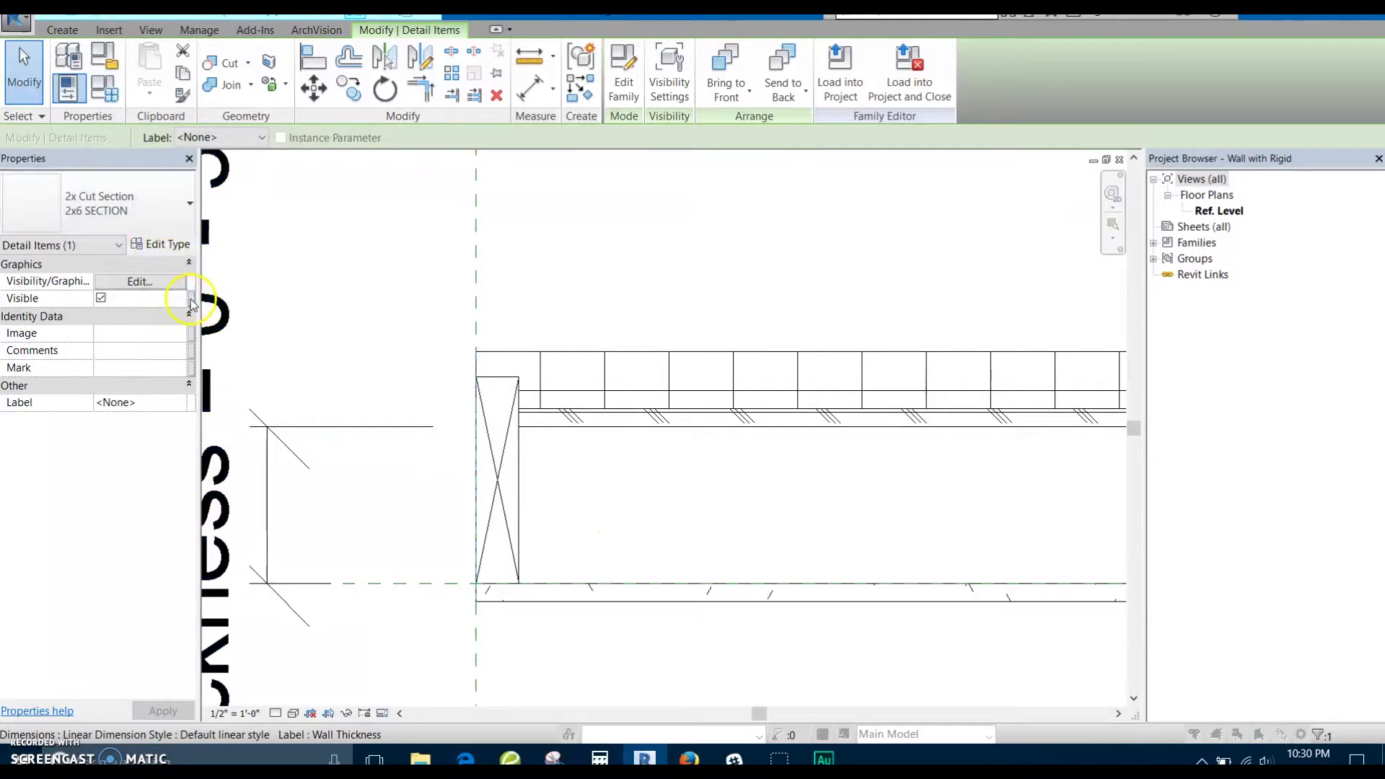
left_click(565, 491)
type("2x6 Bottom Plate")
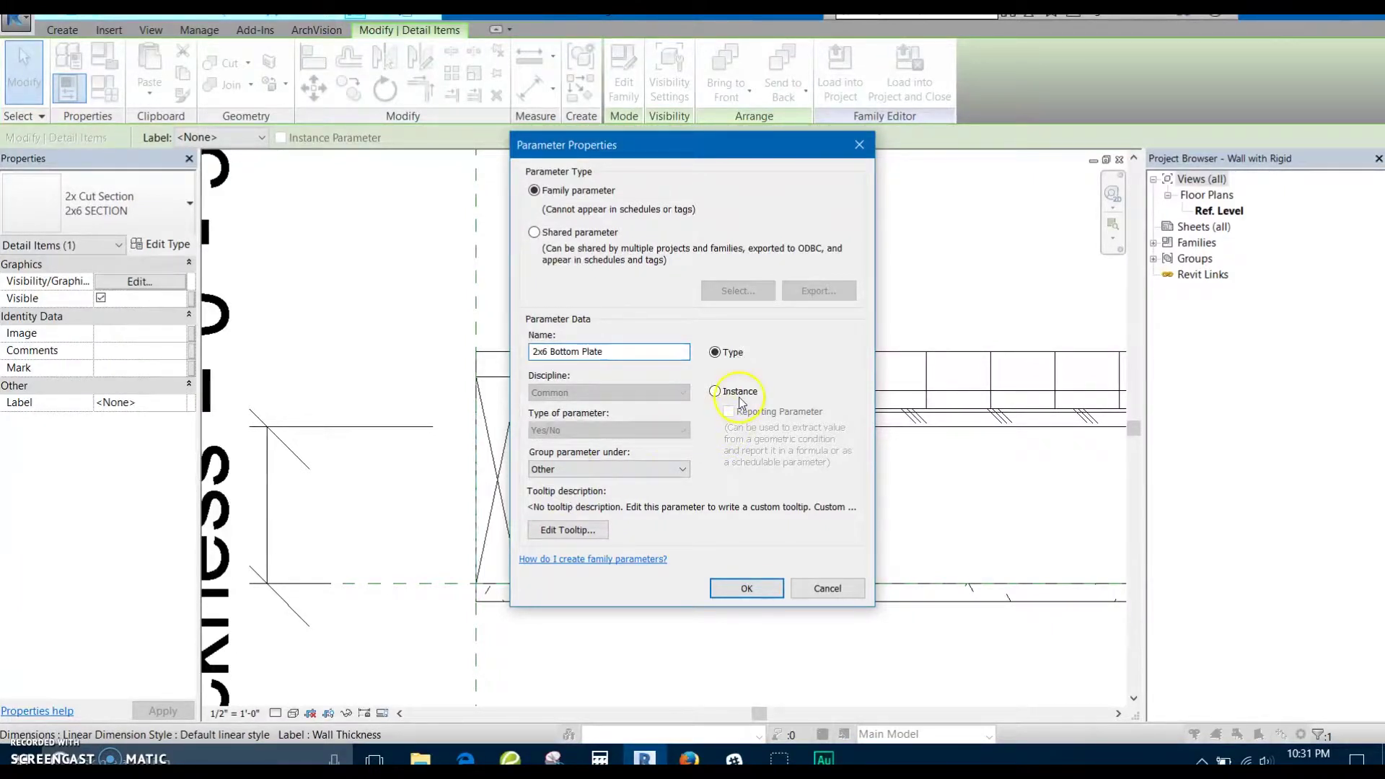
left_click(750, 589)
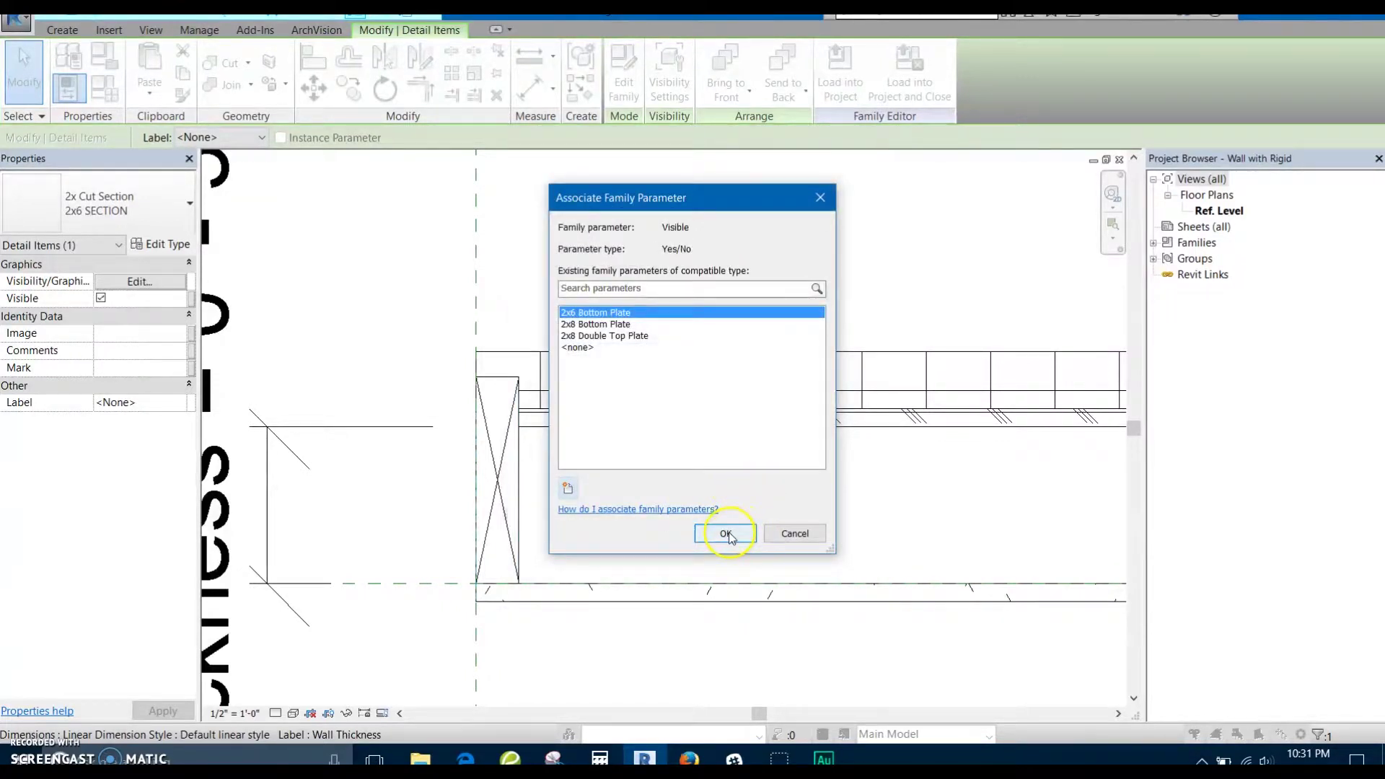
left_click(726, 534)
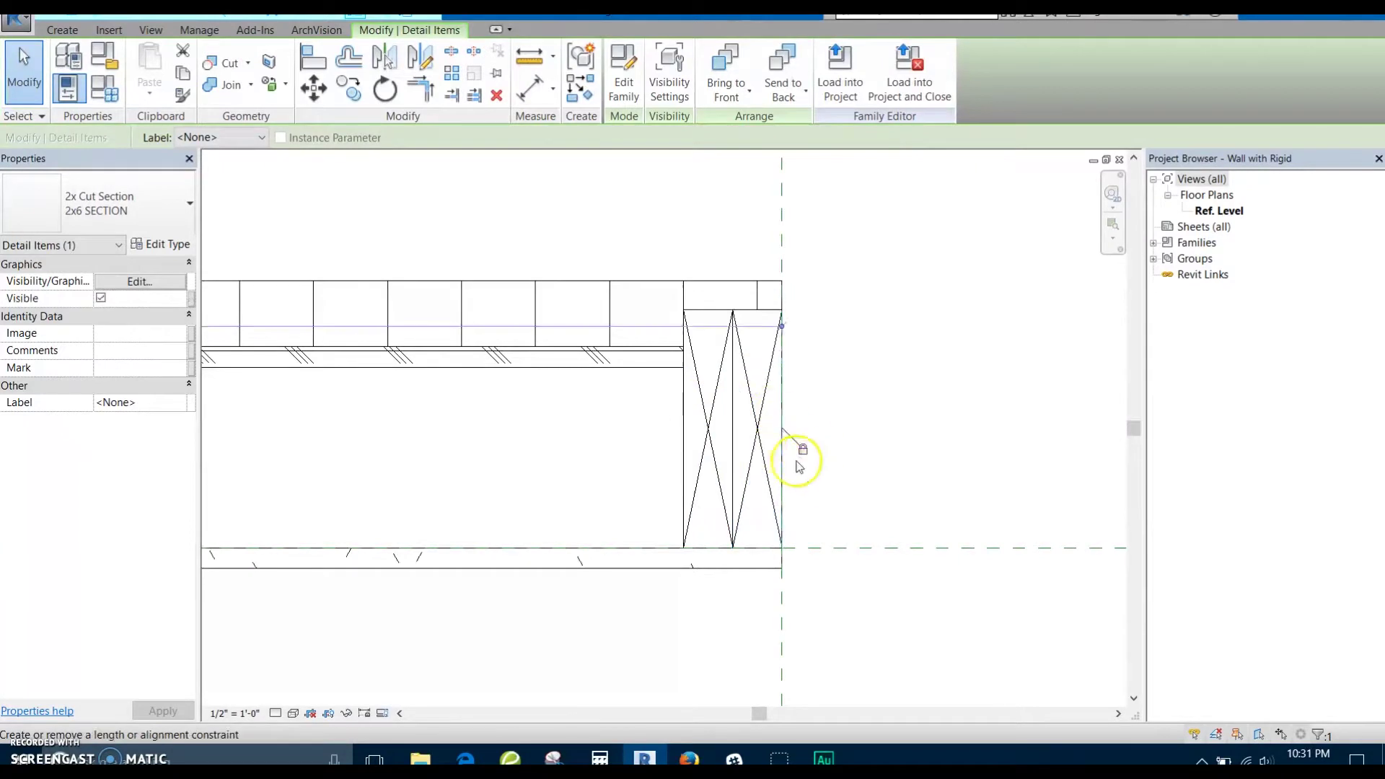
Move the 2x6 section beside the right-end studs
key("a")
key("l")
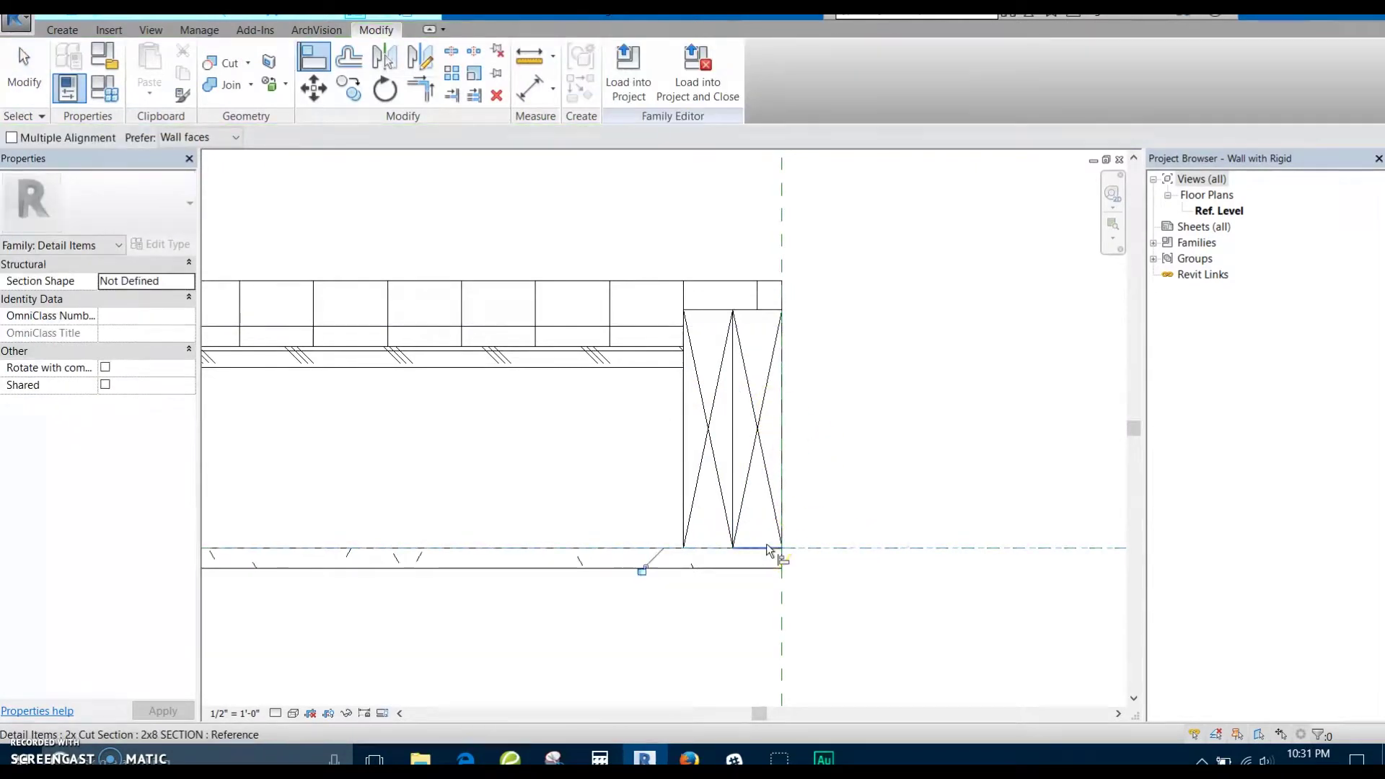
left_click(730, 423)
key("Escape")
key("Escape")
left_click_drag(722, 424, 672, 427)
key("a")
key("l")
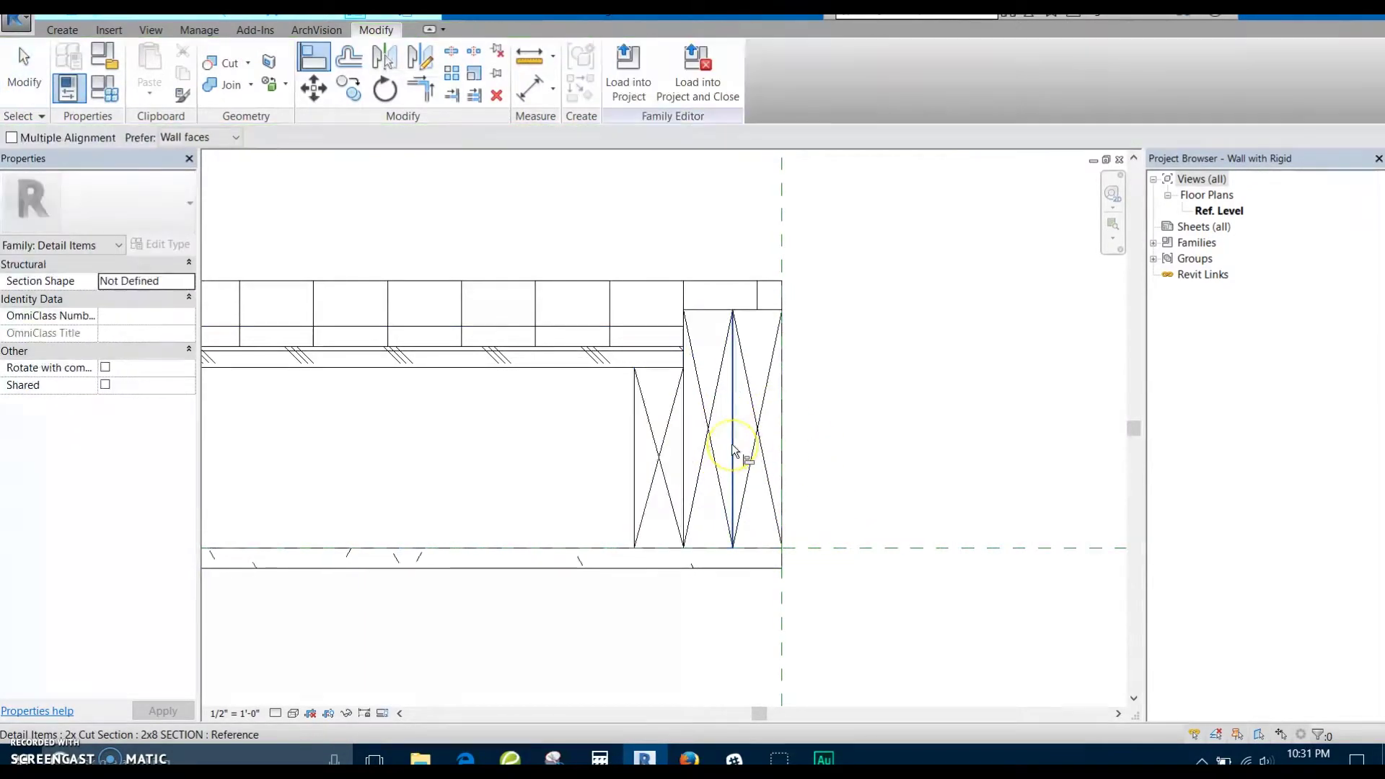
key("Escape")
left_click(732, 432)
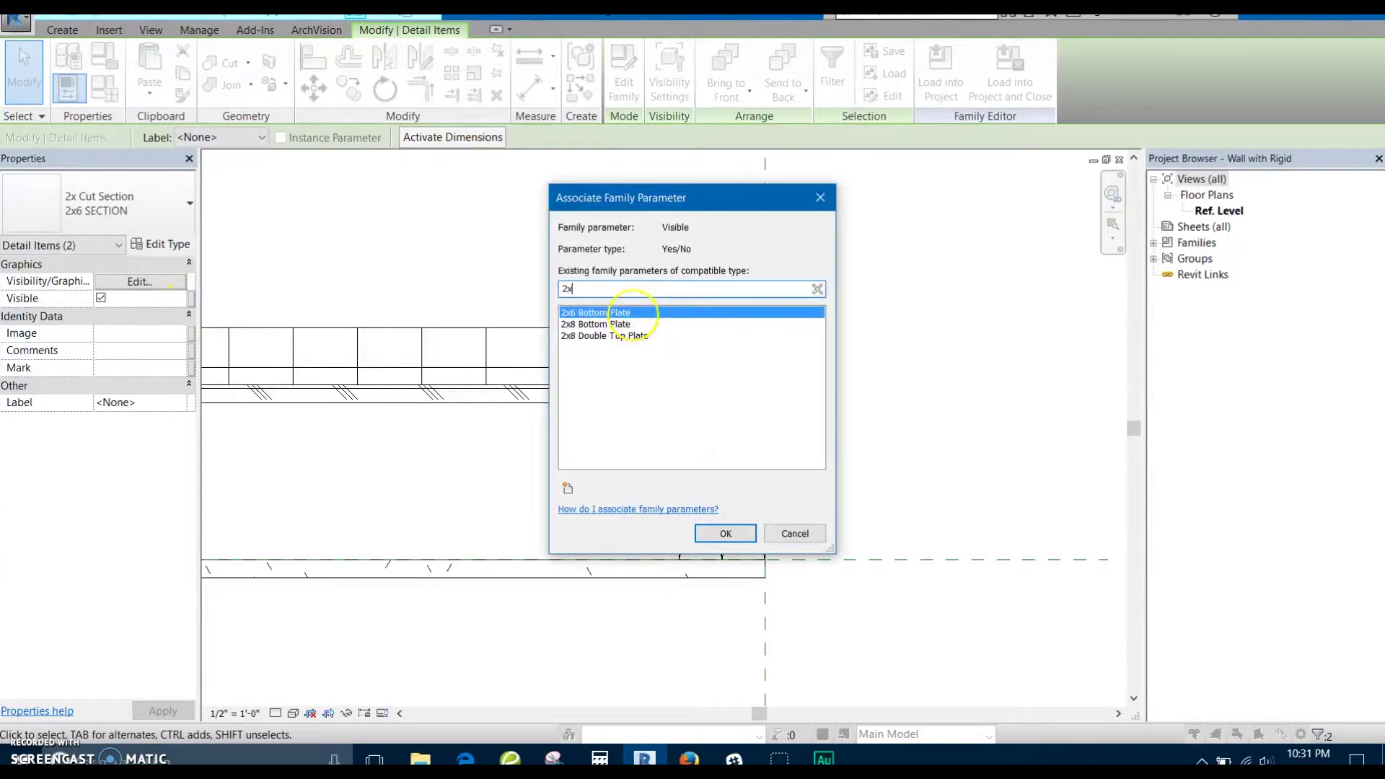
type("6 double")
left_click(796, 534)
Link both right-end 2x6 studs' visibility to a new parameter '2x6 Double Top Plate'
left_click(742, 448)
left_click(742, 448)
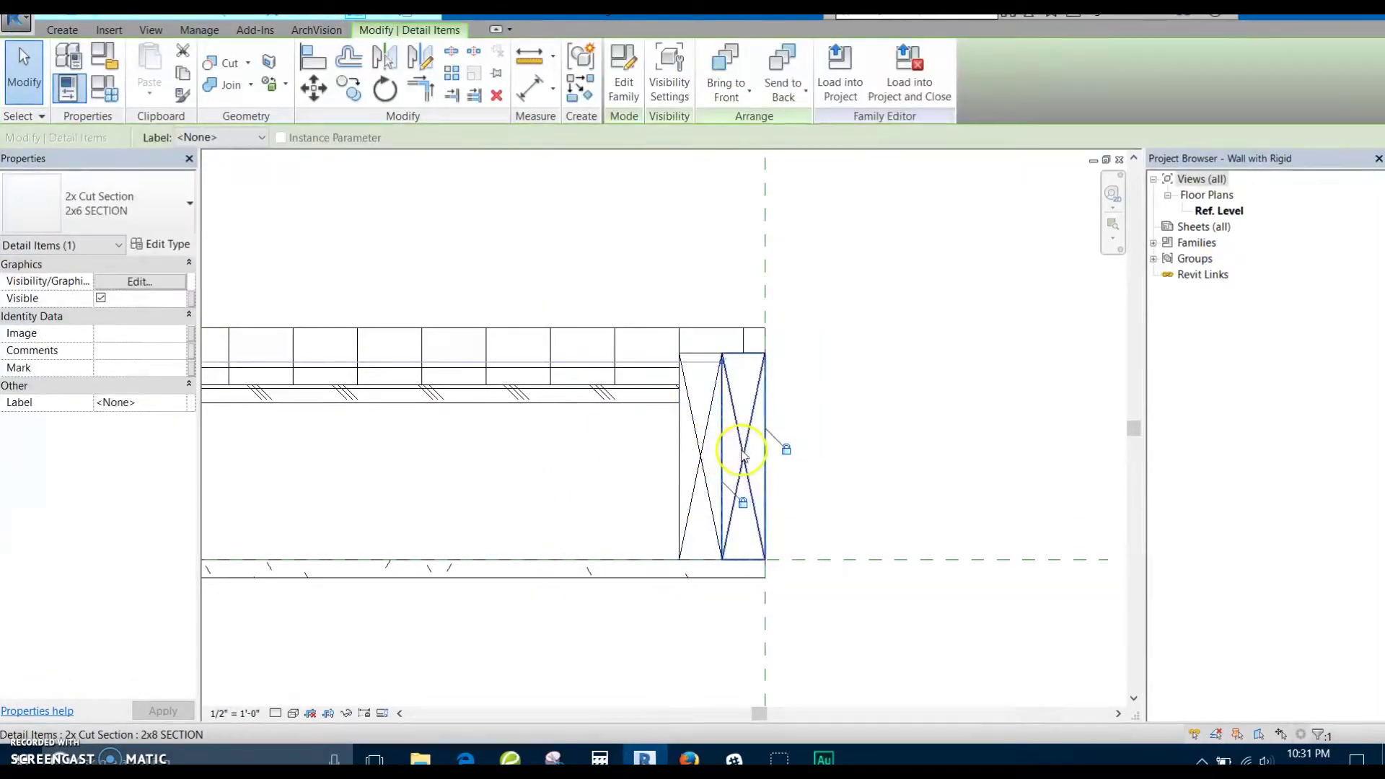
left_click(704, 448, "ctrl")
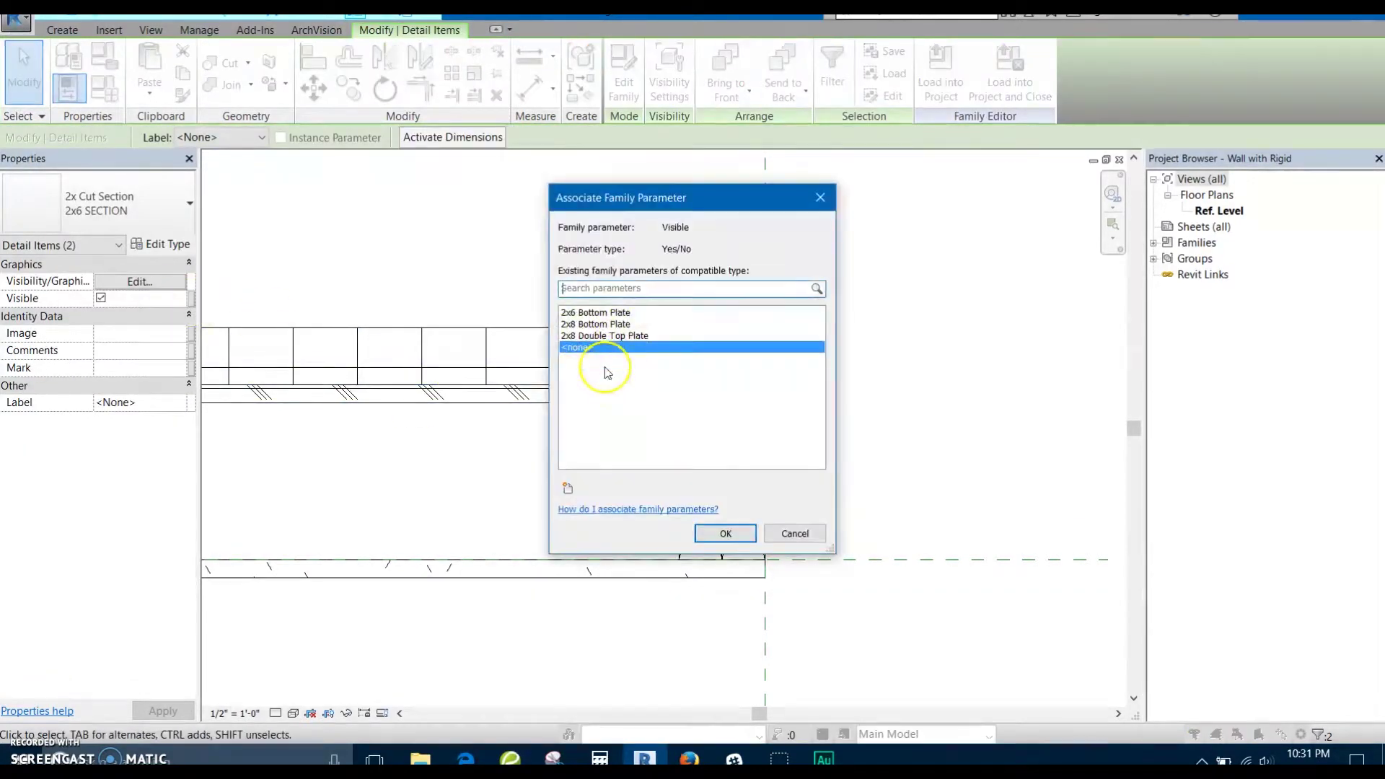
left_click(557, 482)
type("2x6 Double Top Plate")
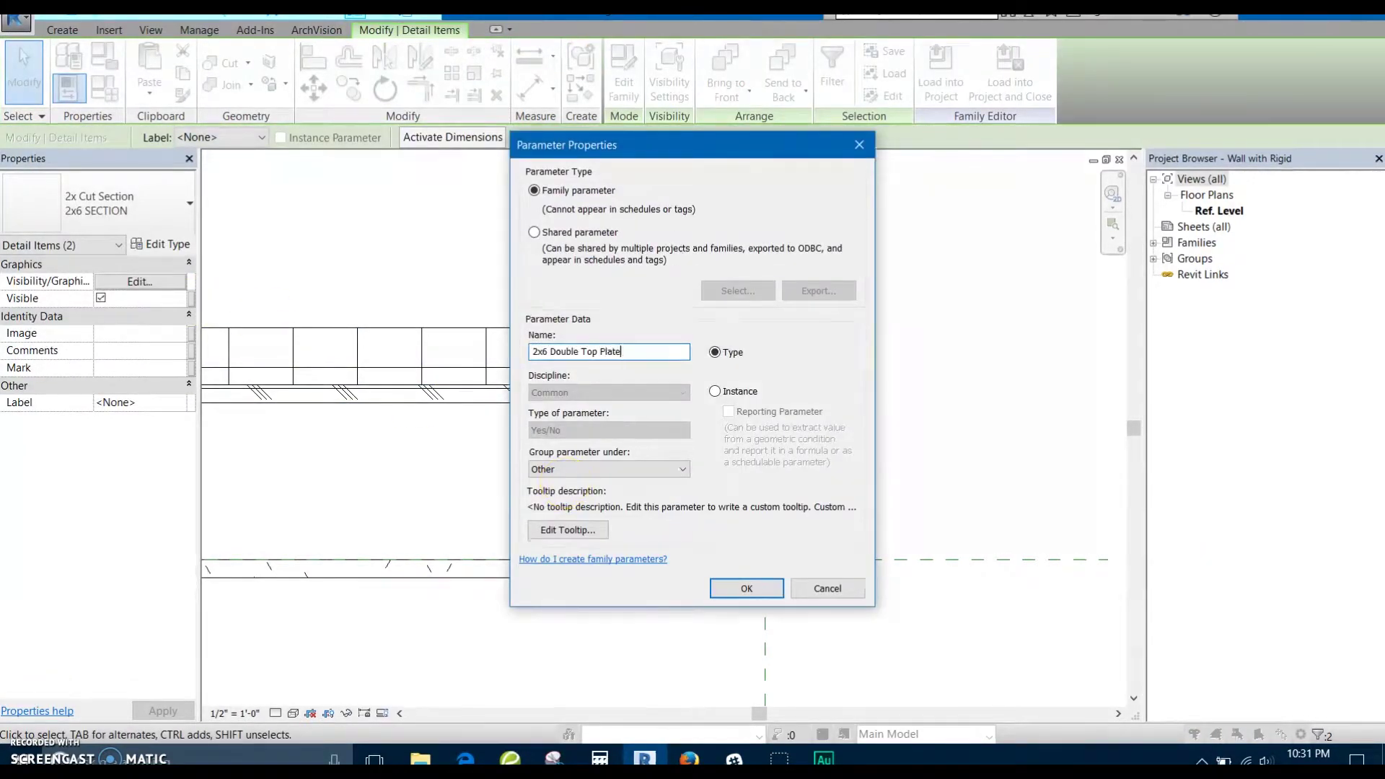
key("Return")
left_click(716, 532)
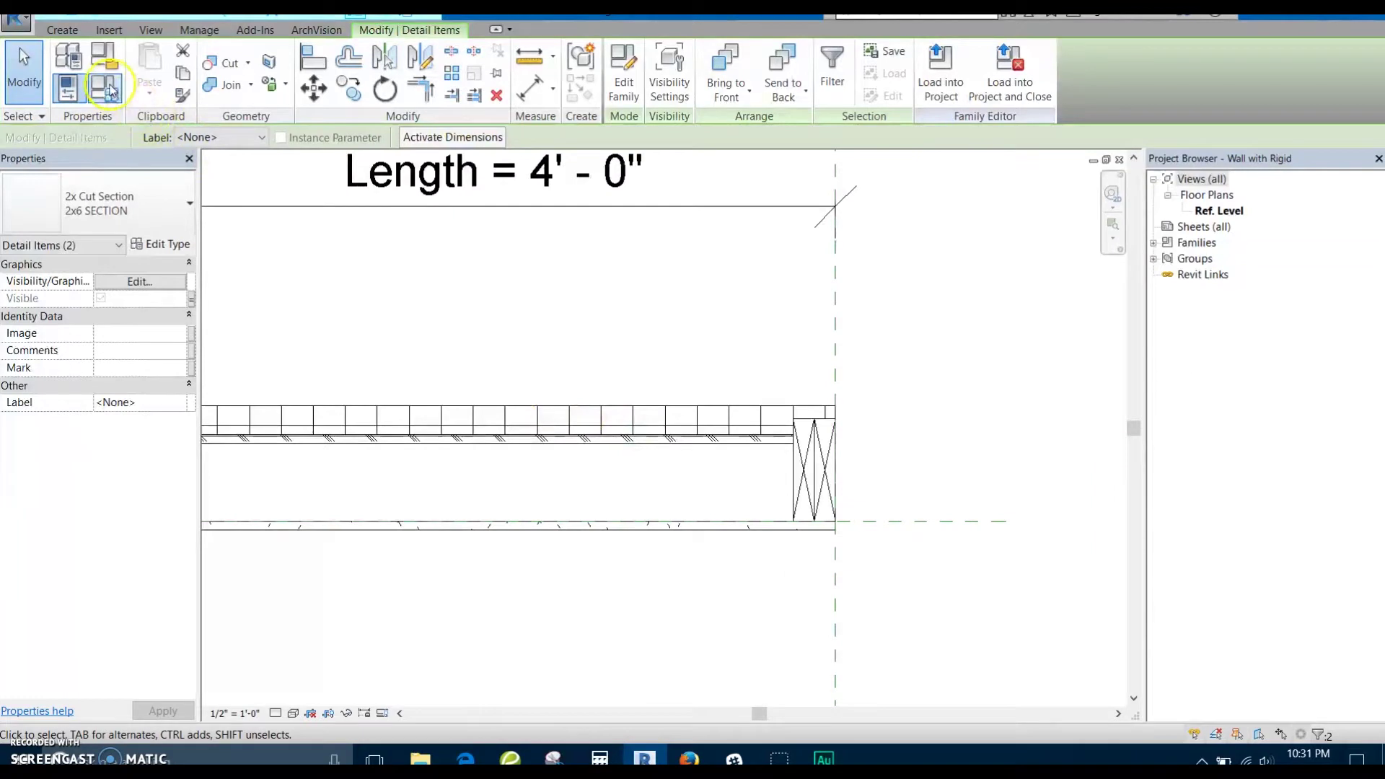
In Family Types, uncheck 2x6 Bottom Plate and 2x6 Double Top Plate for 2x8 Wall and apply
left_click(105, 86)
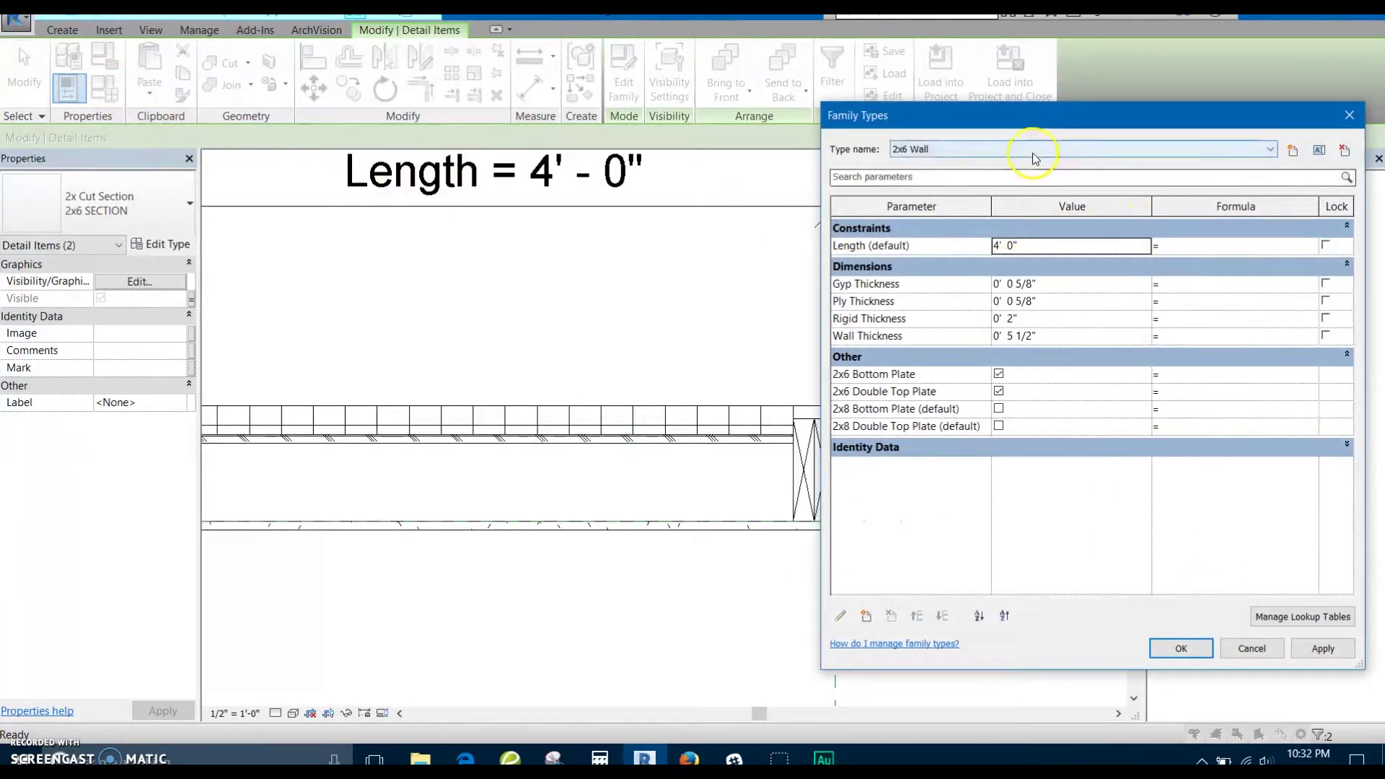
left_click(1010, 150)
left_click(938, 187)
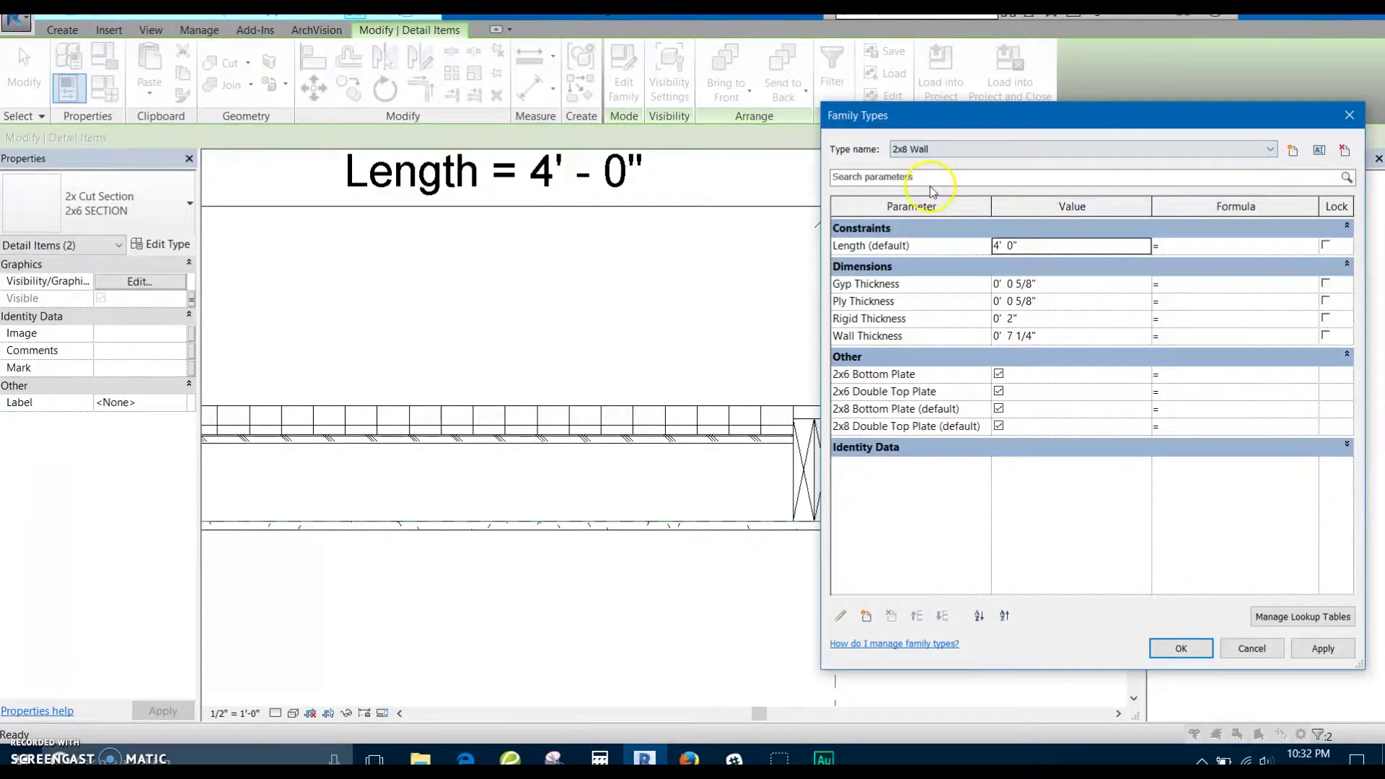
left_click(999, 374)
left_click(999, 391)
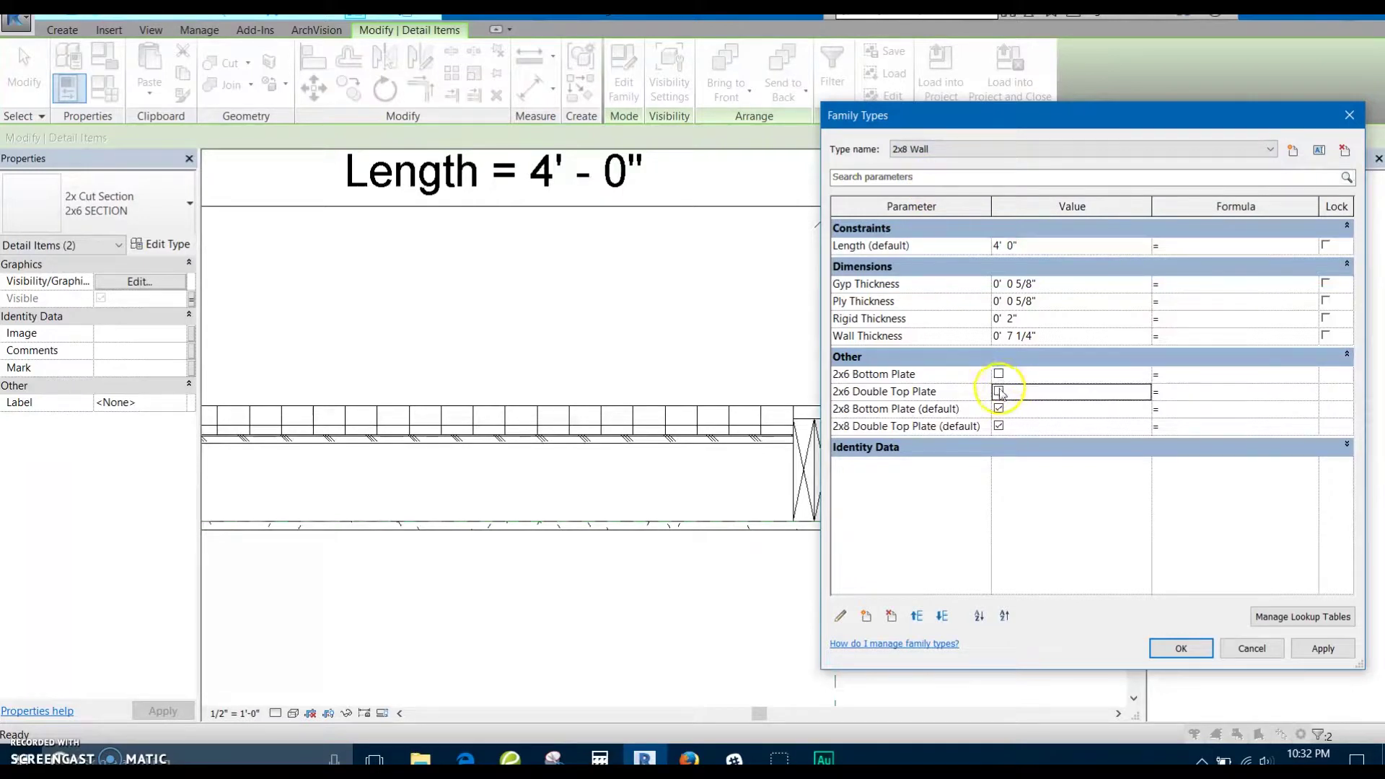
left_click(1322, 649)
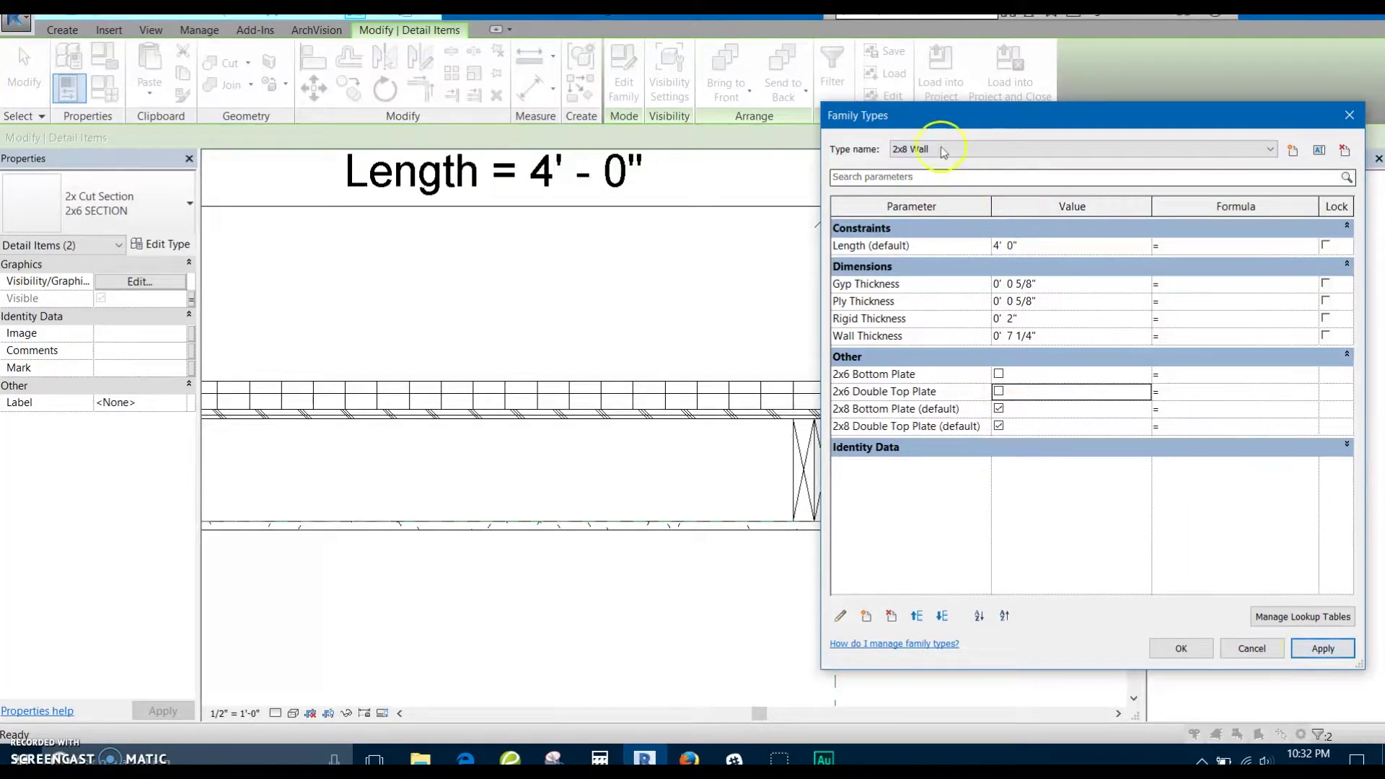
Uncheck both 2x6 plate parameters for the 2x4 Wall type, apply, and close the dialog
left_click(967, 149)
left_click(951, 176)
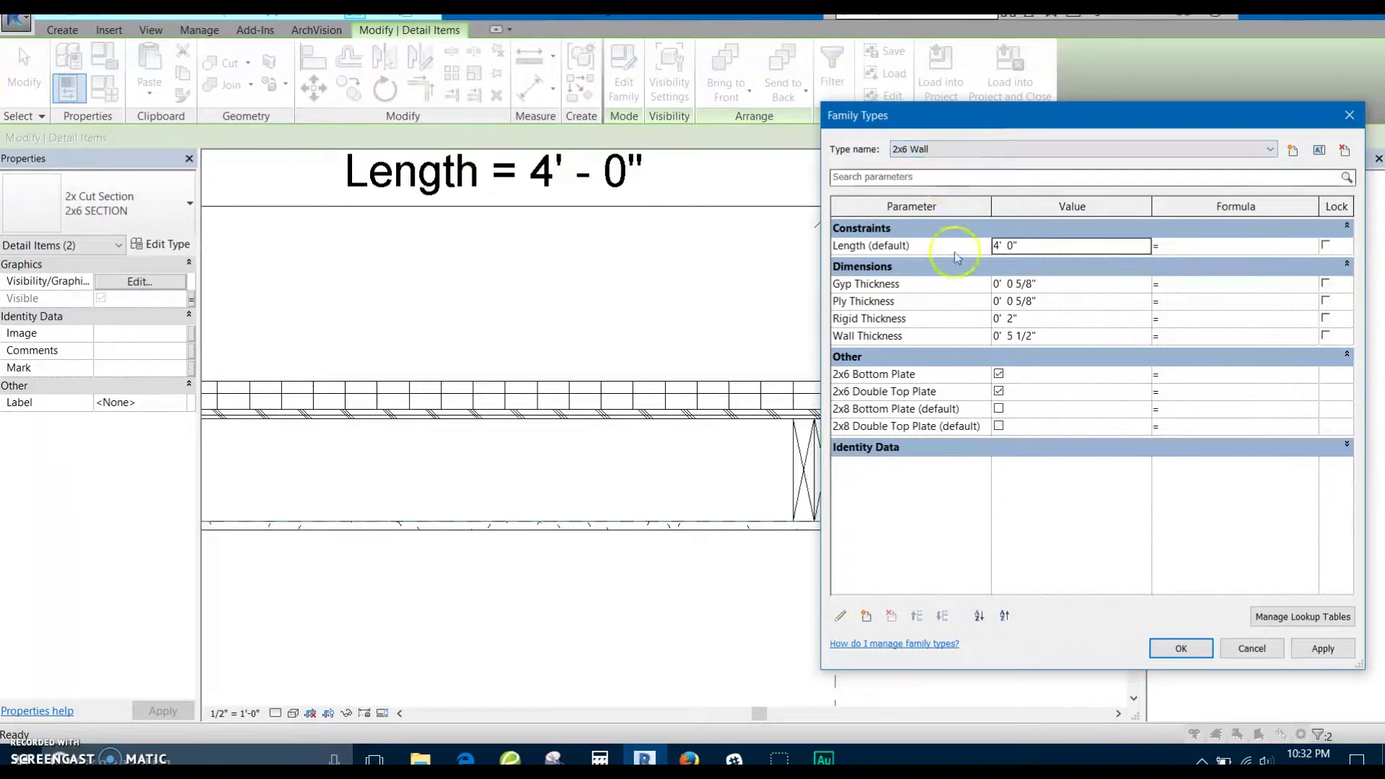
left_click(989, 148)
left_click(953, 163)
left_click(999, 373)
left_click(998, 391)
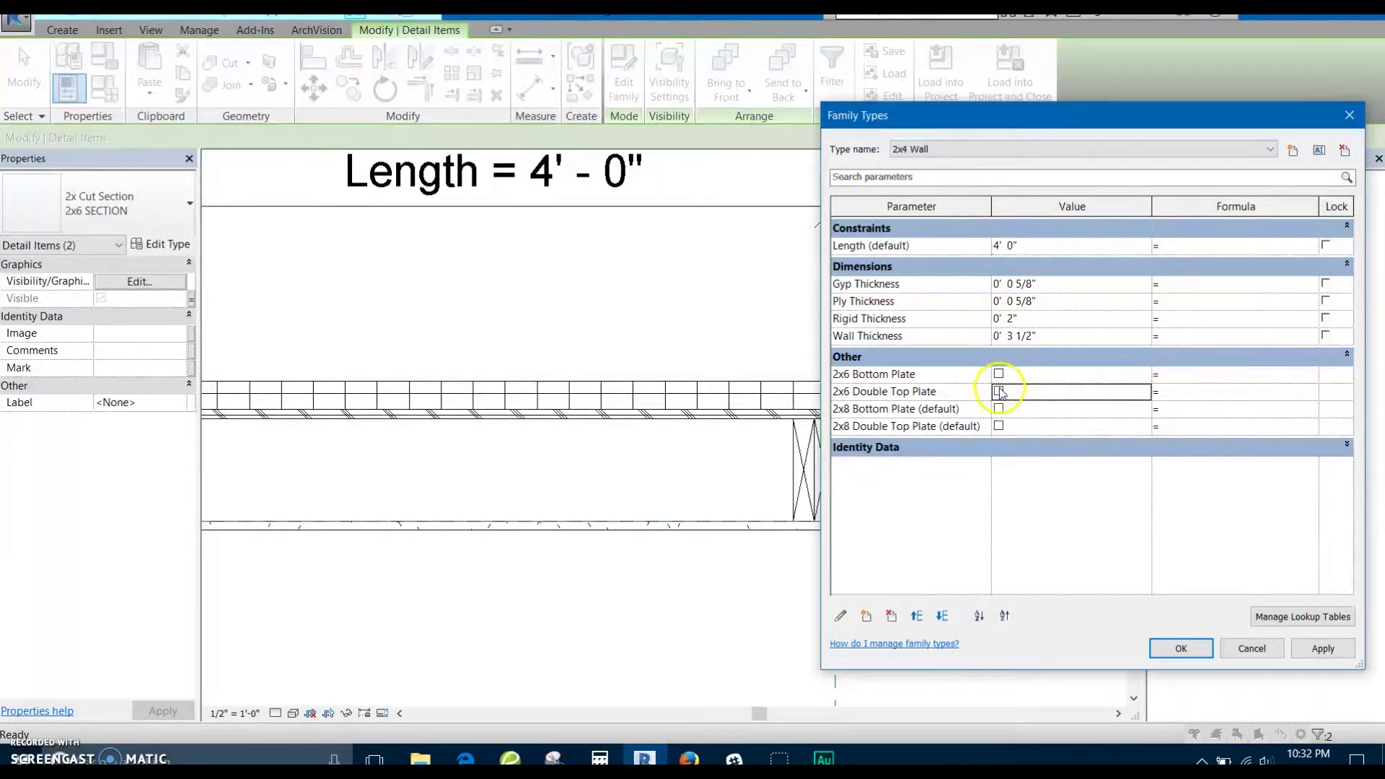
left_click(1324, 652)
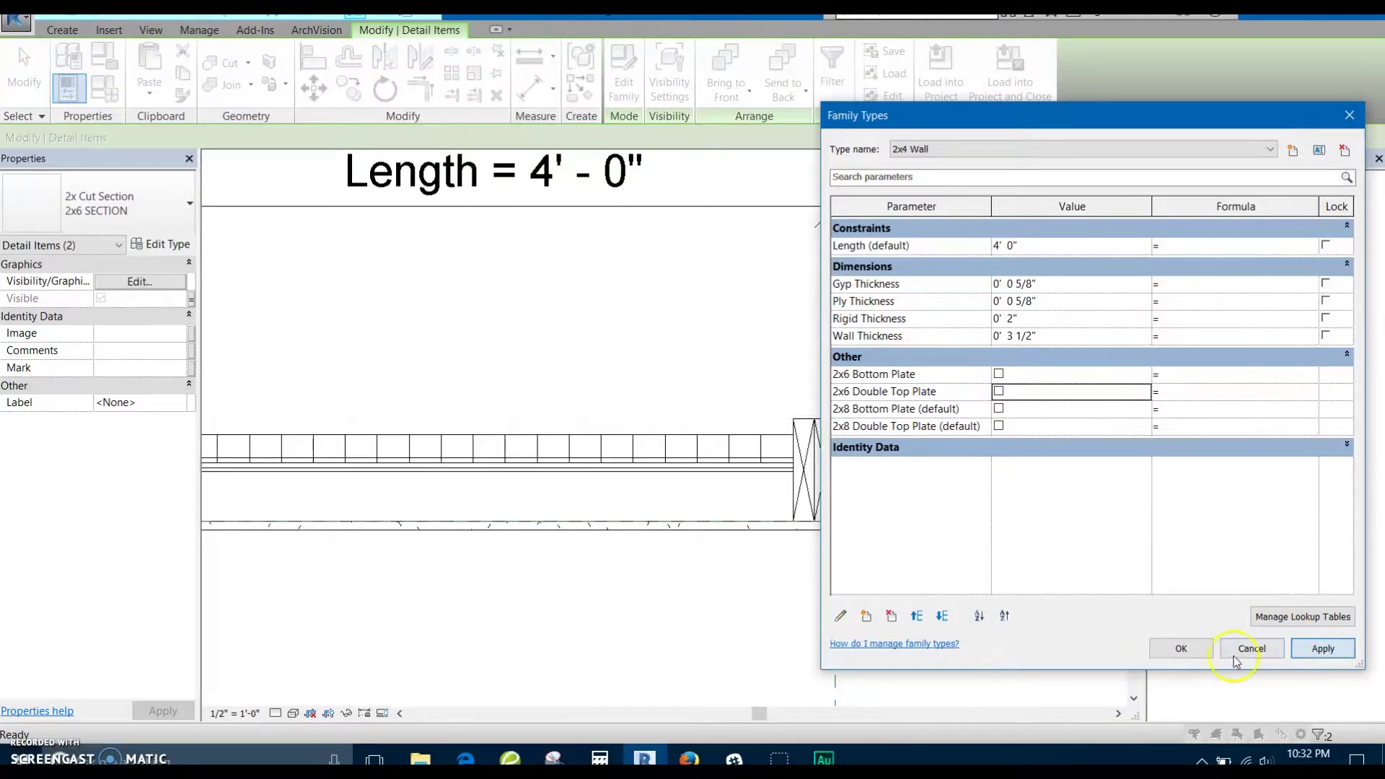
left_click(1181, 648)
scroll(866, 462, "down", 1)
Place three rotated 2x4 SECTION detail components at the wall ends using CM
middle_click_drag(860, 460, 869, 457)
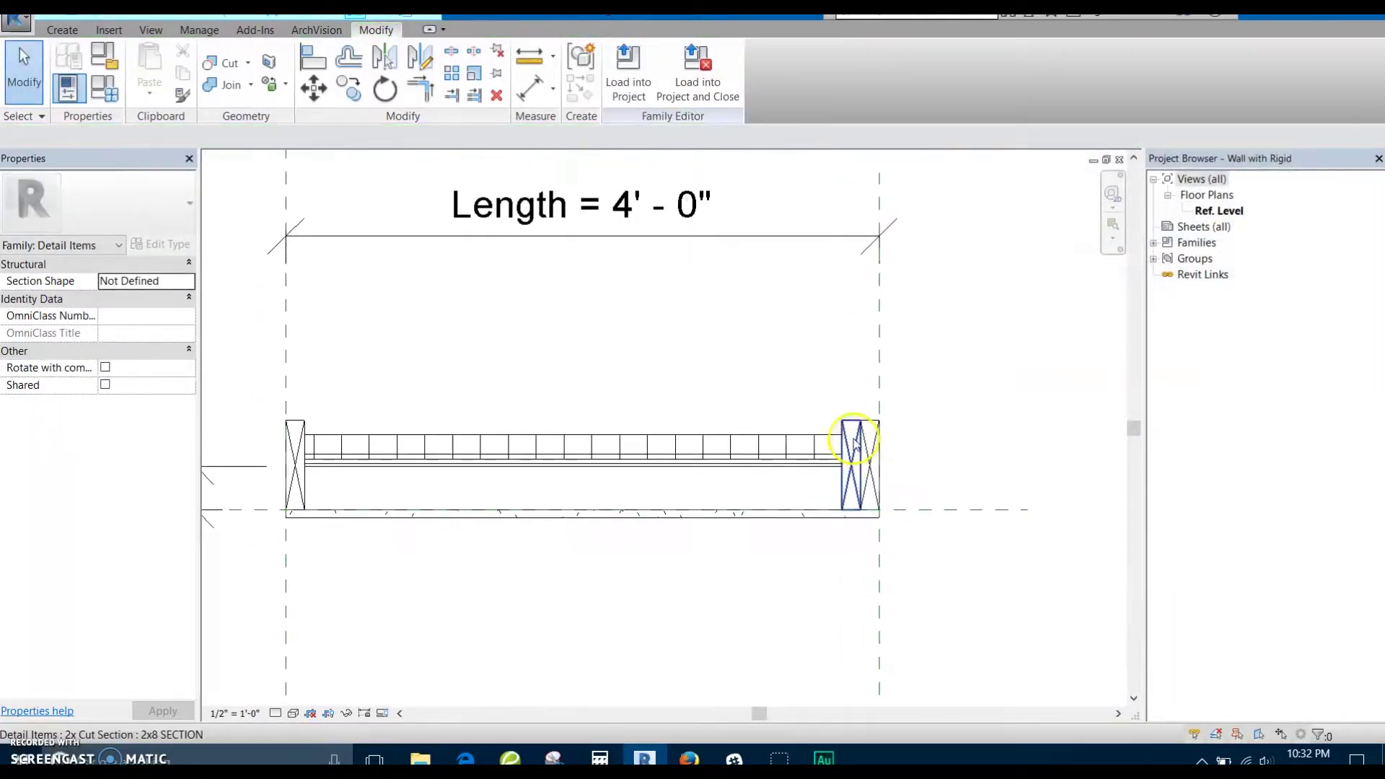
key("c")
key("m")
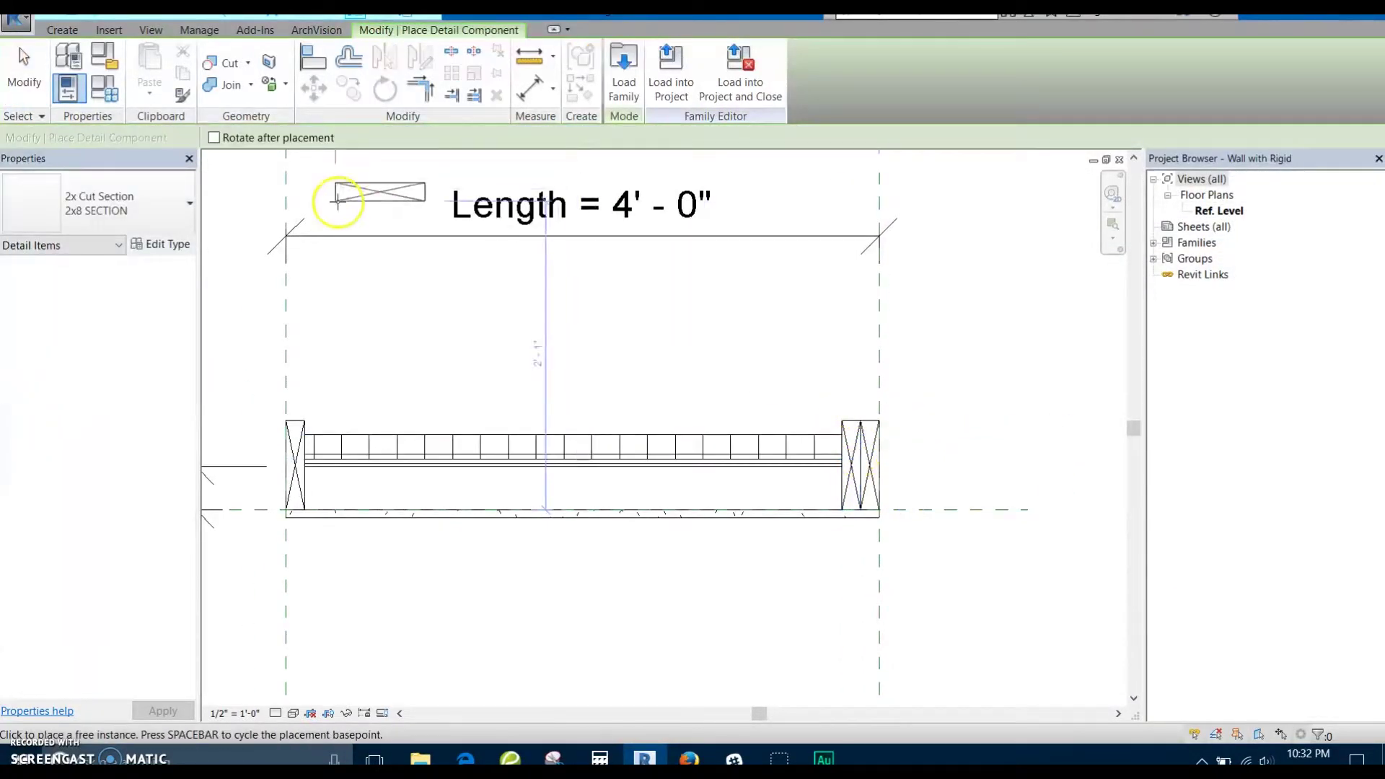
left_click(150, 217)
left_click(128, 290)
scroll(804, 476, "up", 5)
middle_click_drag(902, 516, 747, 470)
key("space")
left_click(668, 473)
scroll(660, 437, "down", 6)
middle_click_drag(491, 438, 792, 446)
left_click(537, 443)
left_click(902, 449)
scroll(902, 447, "up", 2)
middle_click_drag(902, 447, 672, 455)
Align the 2x4 blocks to the wall's right end, left end and baseline
key("a")
key("l")
left_click(857, 463)
left_click(729, 450)
left_click(739, 436)
scroll(795, 435, "up", 3)
left_click(793, 435)
left_click(548, 446)
scroll(506, 454, "down", 4)
middle_click_drag(505, 454, 927, 451)
scroll(490, 442, "up", 4)
left_click(550, 438)
left_click(508, 490)
left_click(486, 468)
key("Escape")
key("Escape")
Link the left 2x4 block's visibility to a new parameter '2x4 Bottom Plate'
left_click(492, 480)
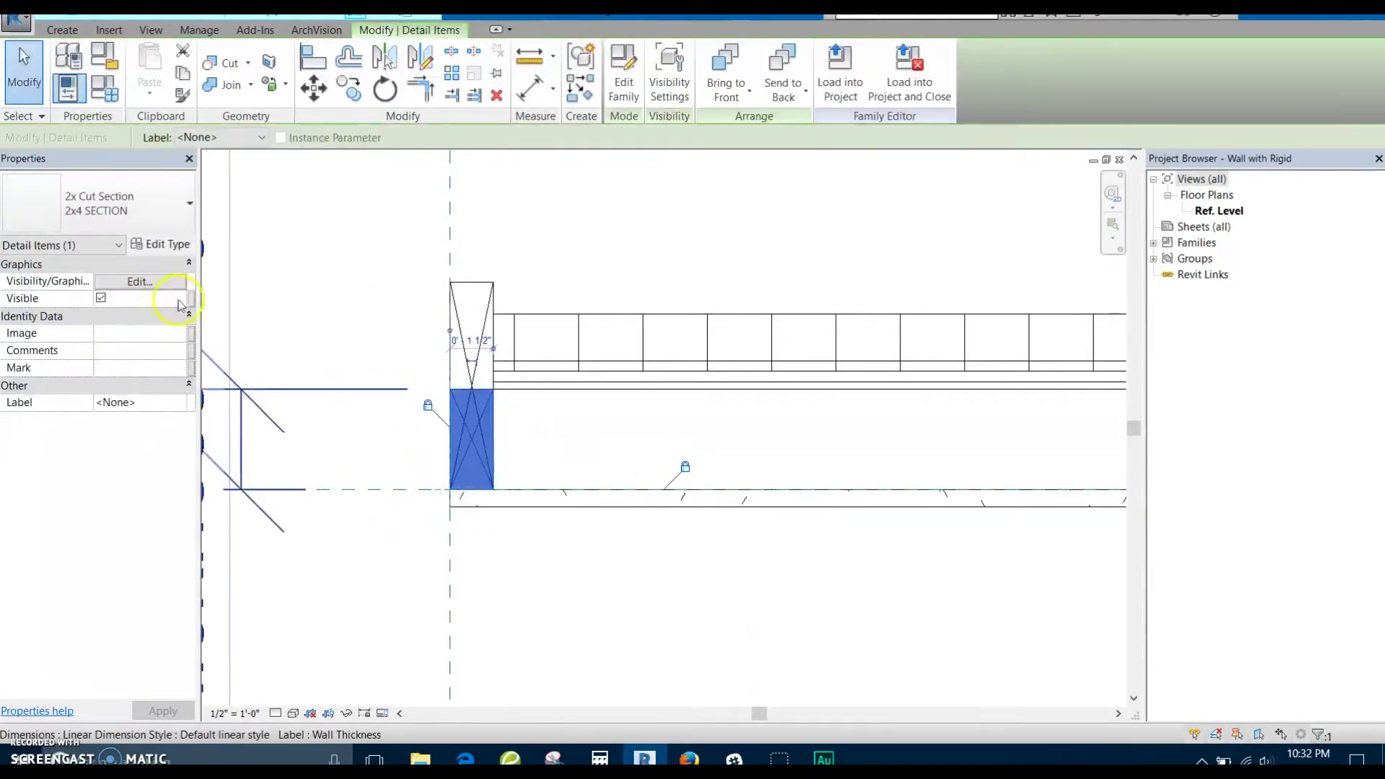
left_click(191, 298)
left_click(573, 487)
type("2x4 Bottom Plate")
key("Return")
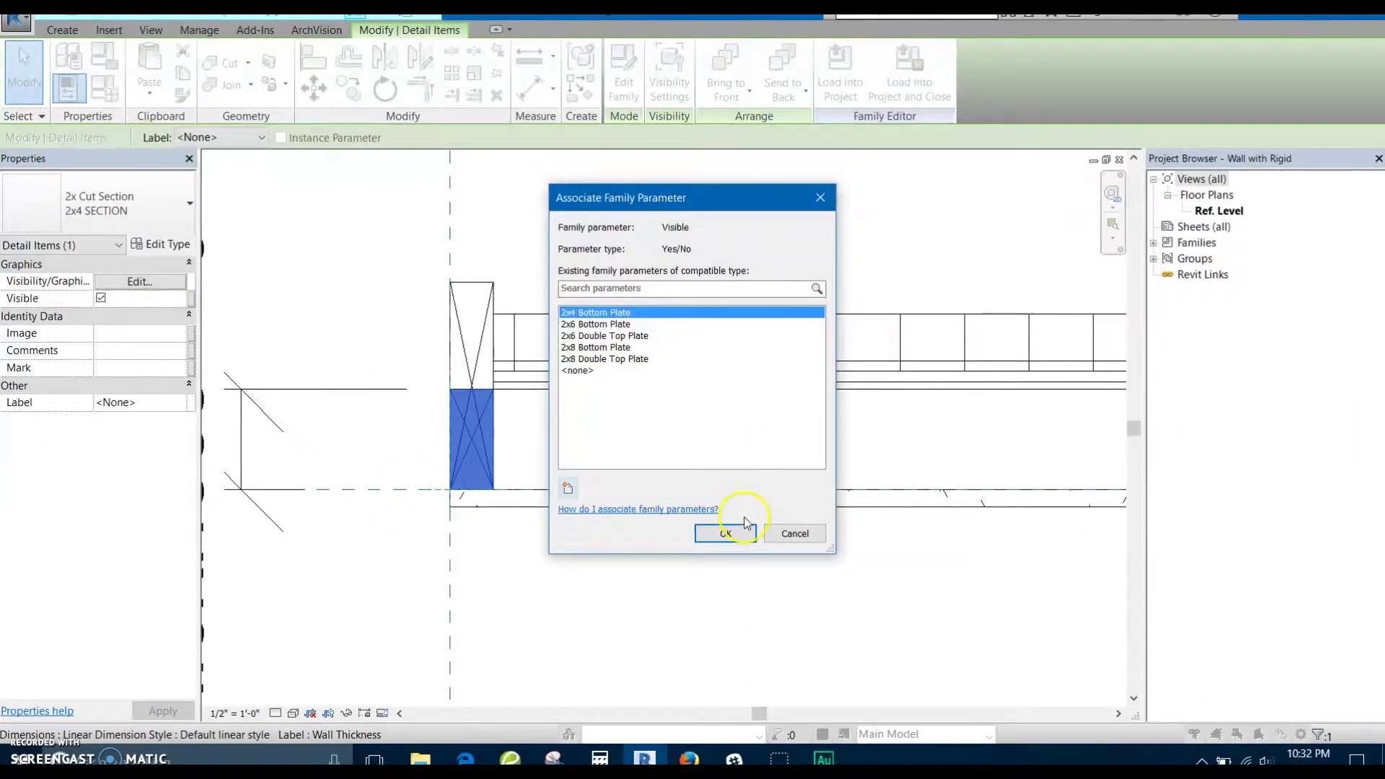
left_click(729, 534)
Link both right-end 2x4 blocks' visibility to a new parameter '2x4 Double Top Plate'
scroll(948, 529, "down", 4)
middle_click_drag(949, 528, 544, 521)
scroll(765, 469, "up", 5)
left_click(762, 454)
left_click(696, 443, "ctrl")
left_click(694, 442, "ctrl")
left_click(189, 298)
left_click(570, 498)
type("2x")
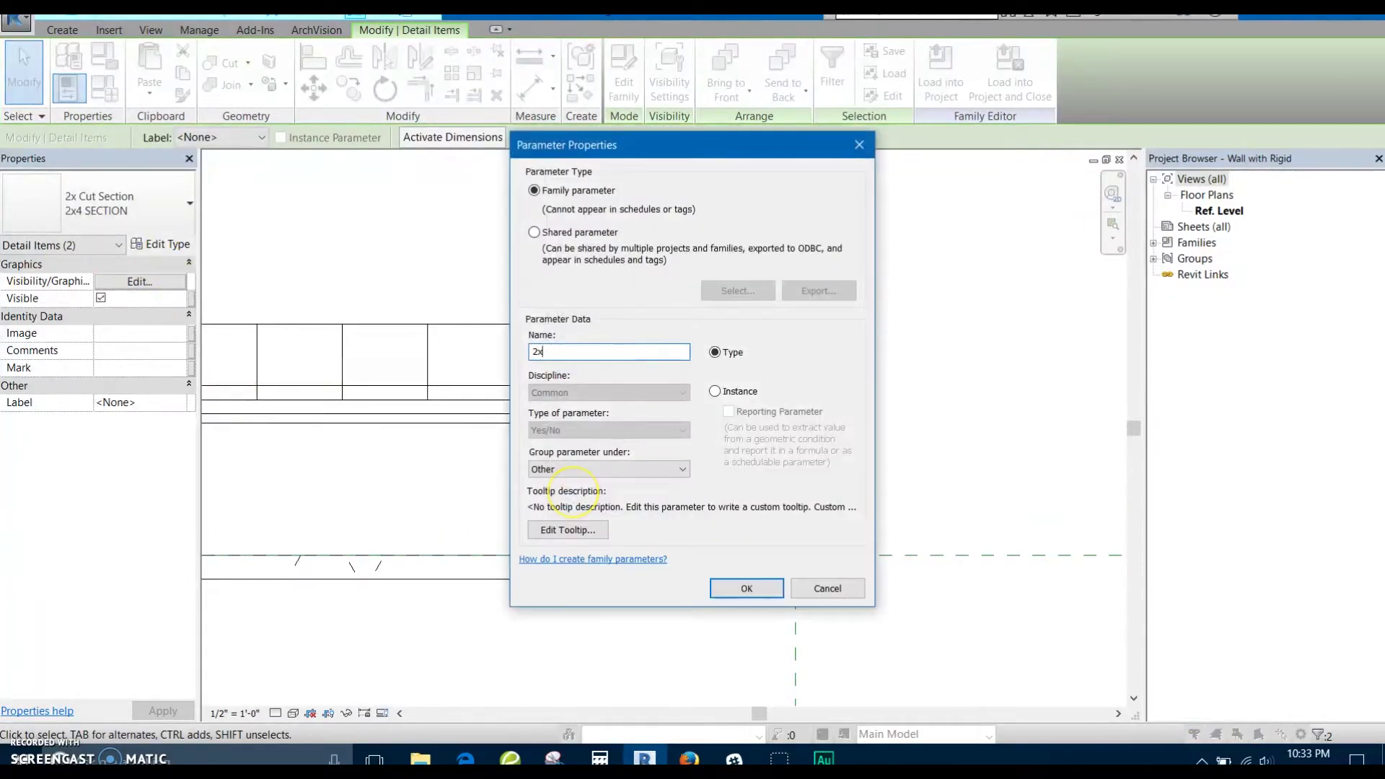
key("Return")
left_click(729, 533)
scroll(581, 405, "down", 6)
middle_click_drag(390, 451, 637, 473)
scroll(635, 475, "up", 1)
mouse_move(538, 478)
middle_mouse_down()
mouse_move(573, 479)
mouse_move(541, 473)
middle_mouse_up()
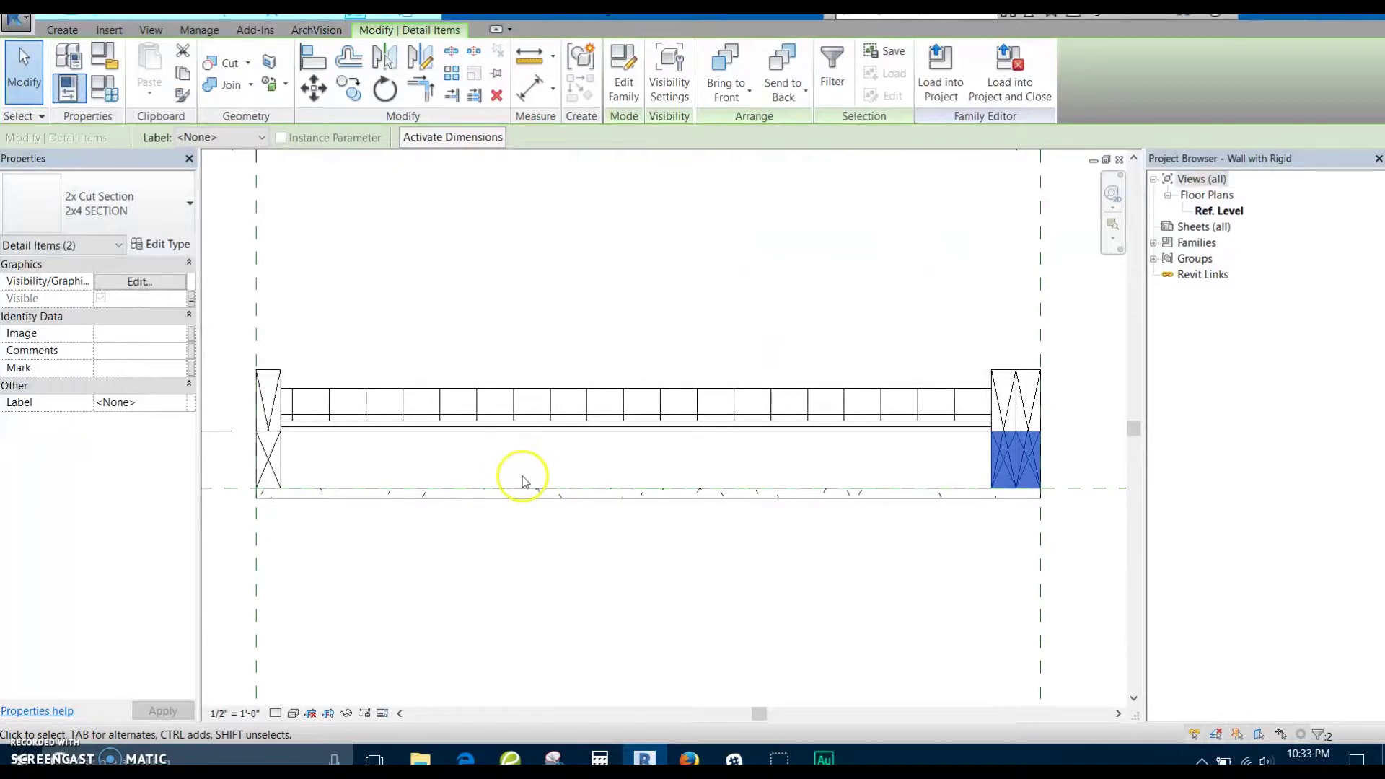
Link the gypsum filled region's visibility to a new Gyp parameter
left_click(450, 498)
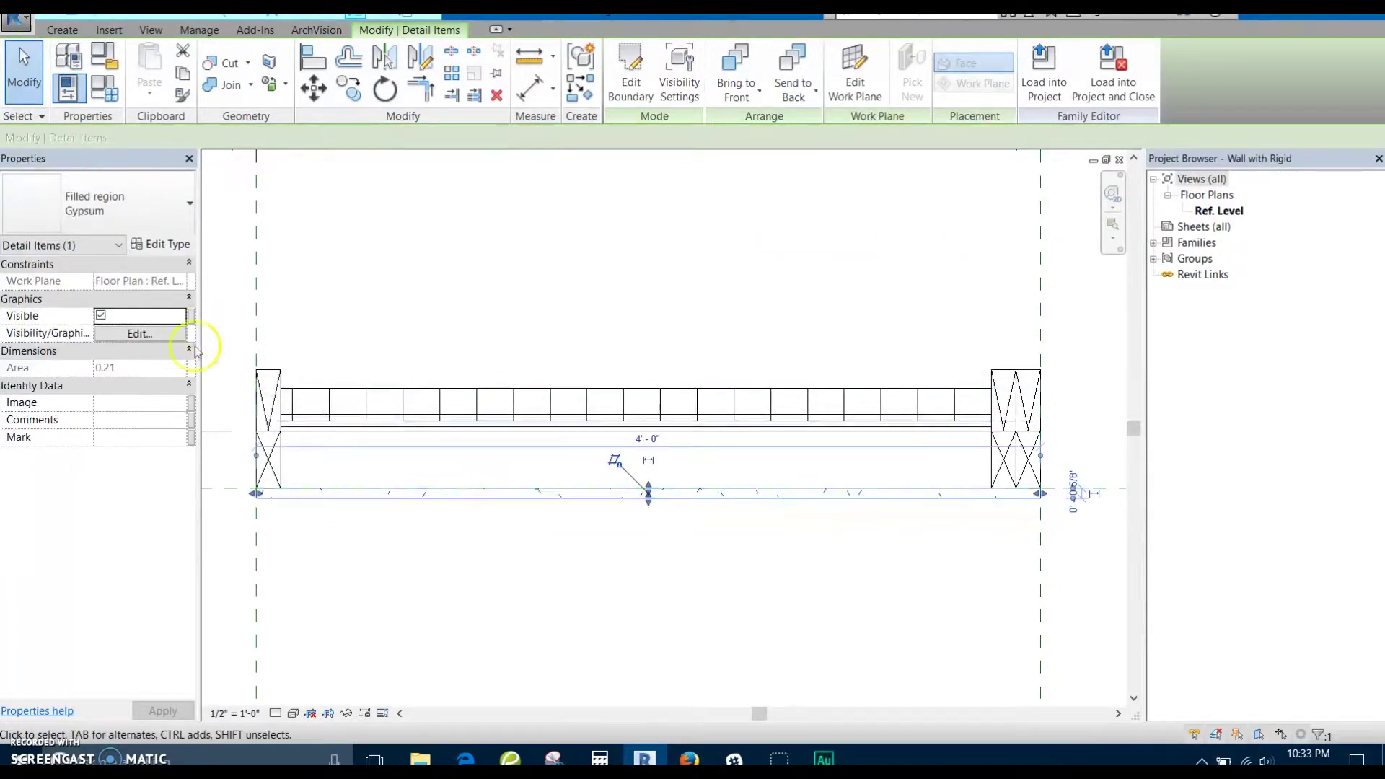
left_click(192, 320)
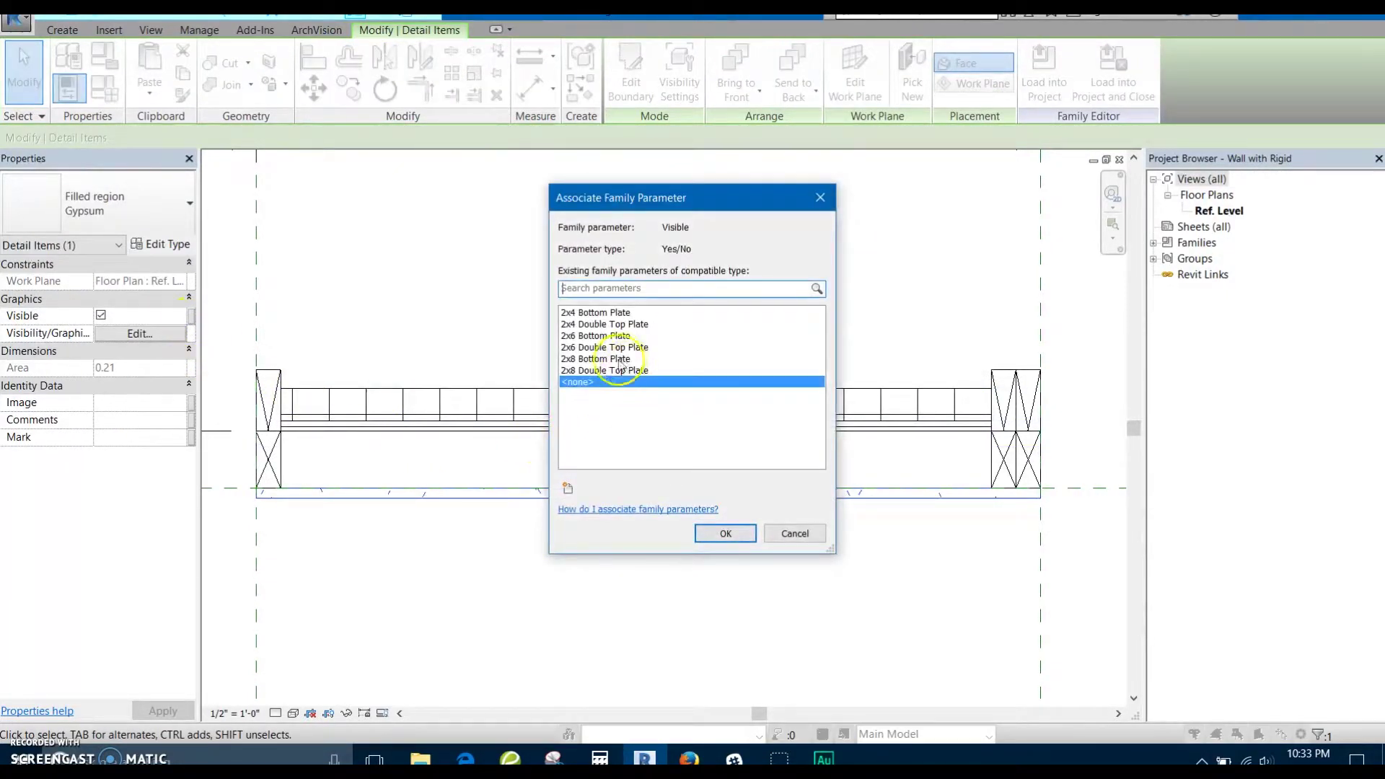
left_click(567, 490)
type("Gyp")
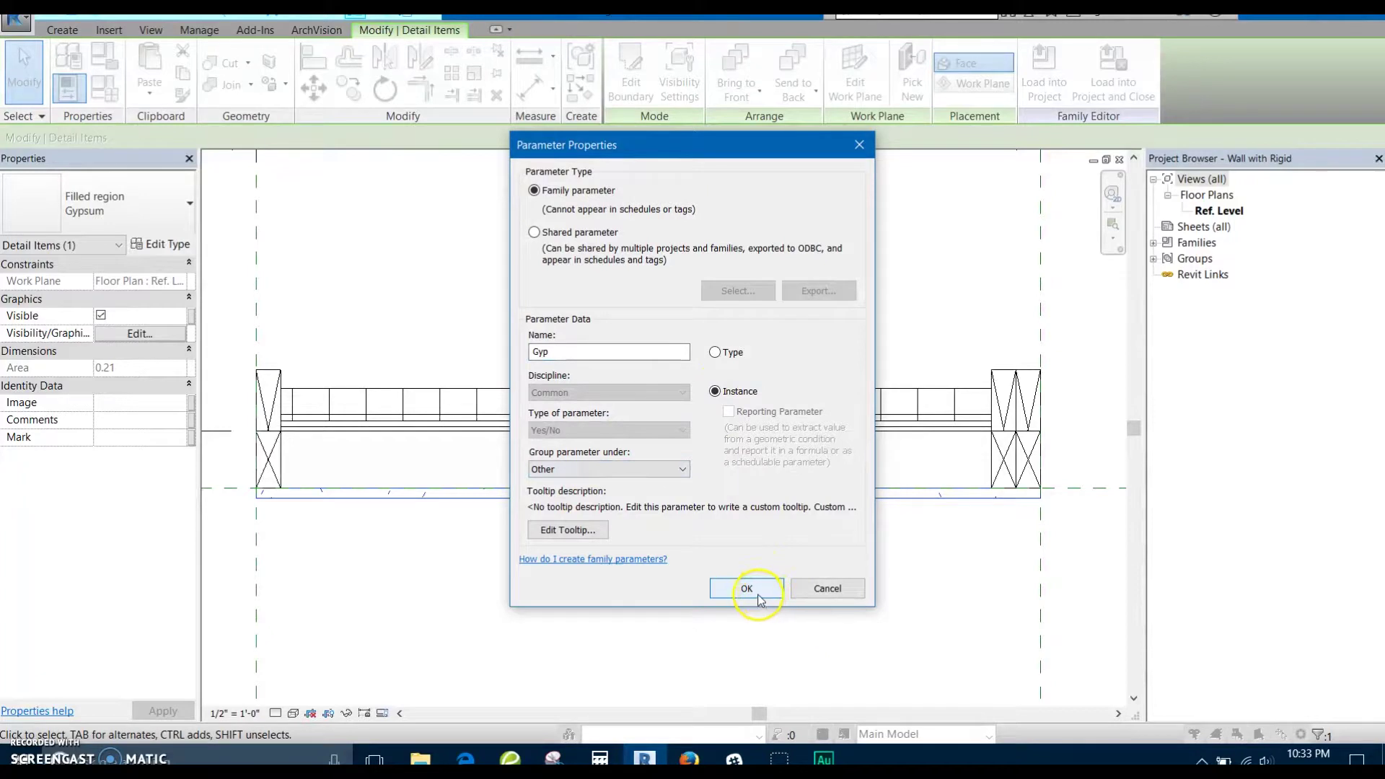
left_click(747, 588)
left_click(720, 532)
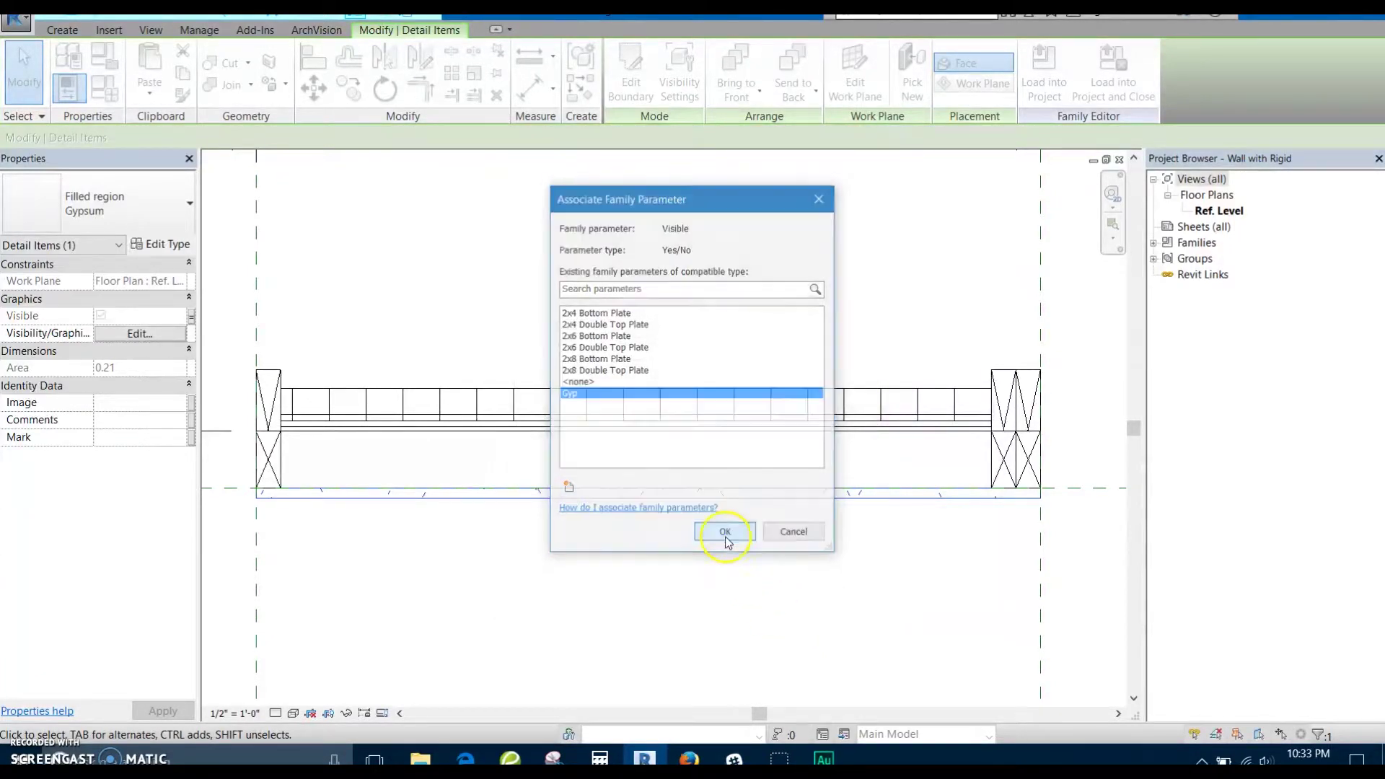
Link the plywood filled region's visibility to a new Ply parameter
left_click(532, 432)
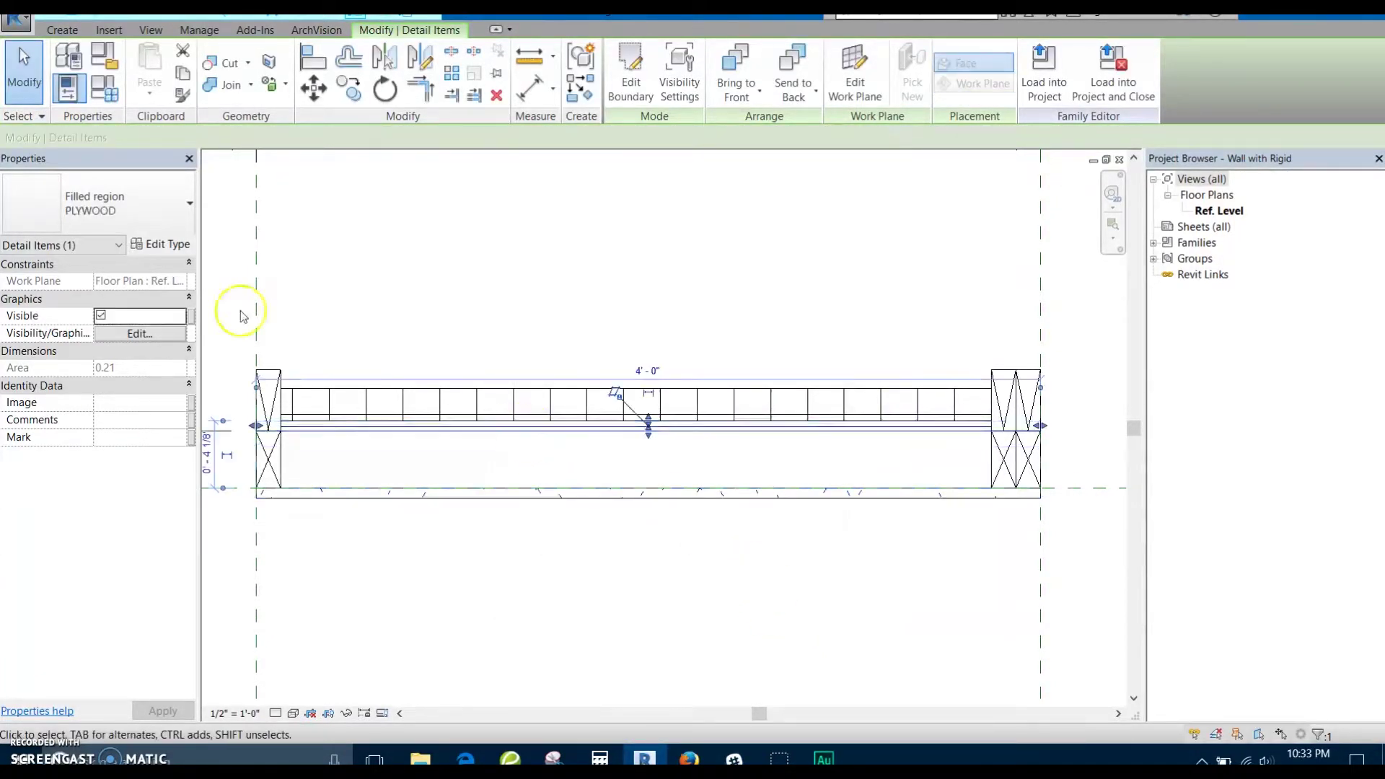
left_click(191, 318)
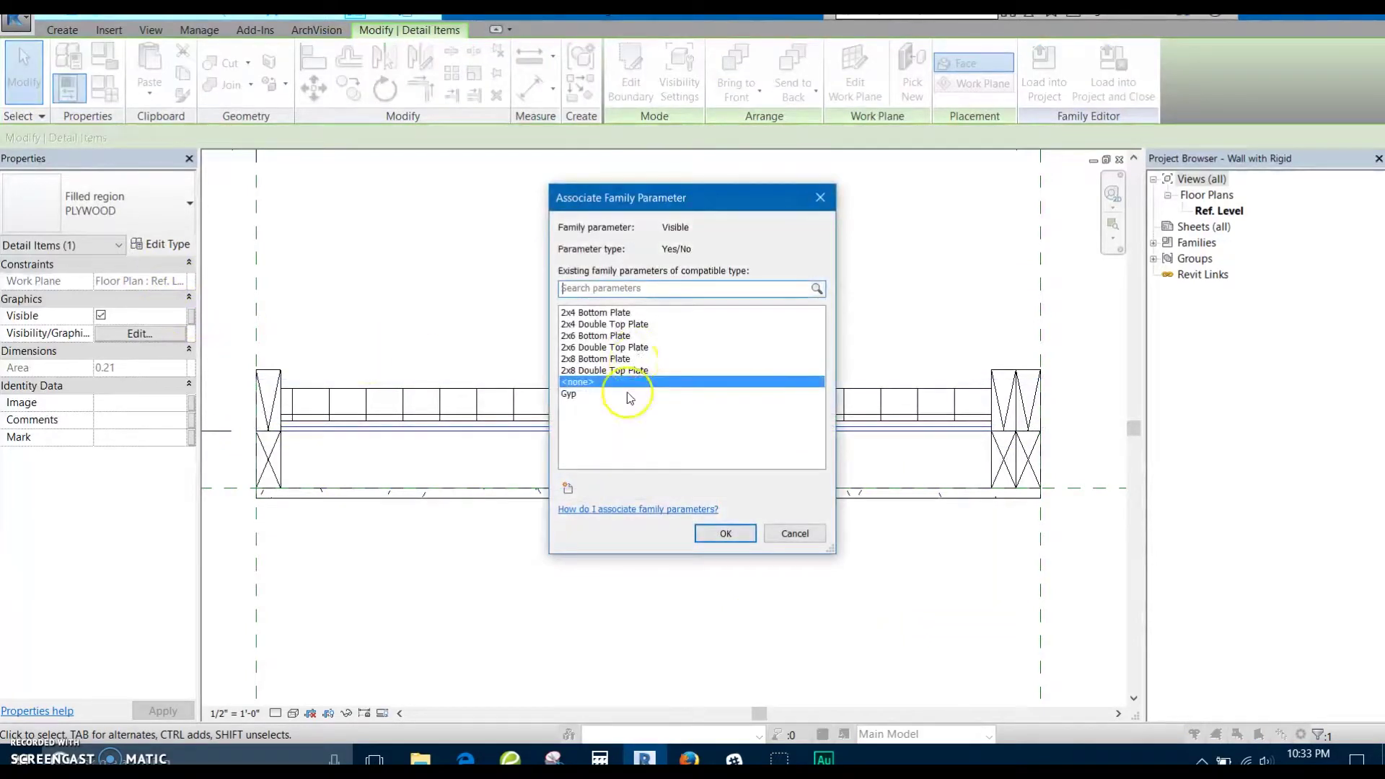
left_click(568, 490)
type("Ply")
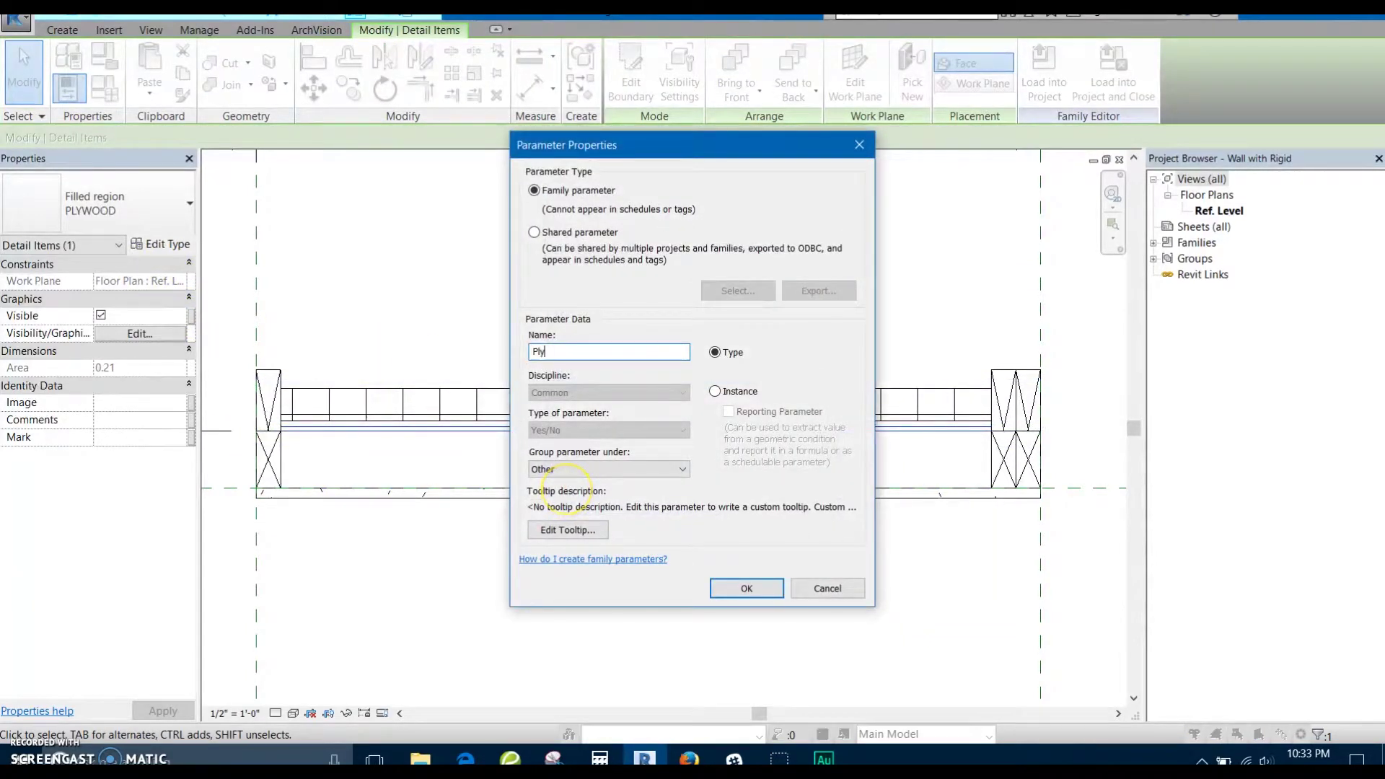
left_click(749, 599)
left_click(726, 534)
Link the rigid insulation region's visibility to a new Rigid parameter
left_click(486, 405)
left_click(448, 388)
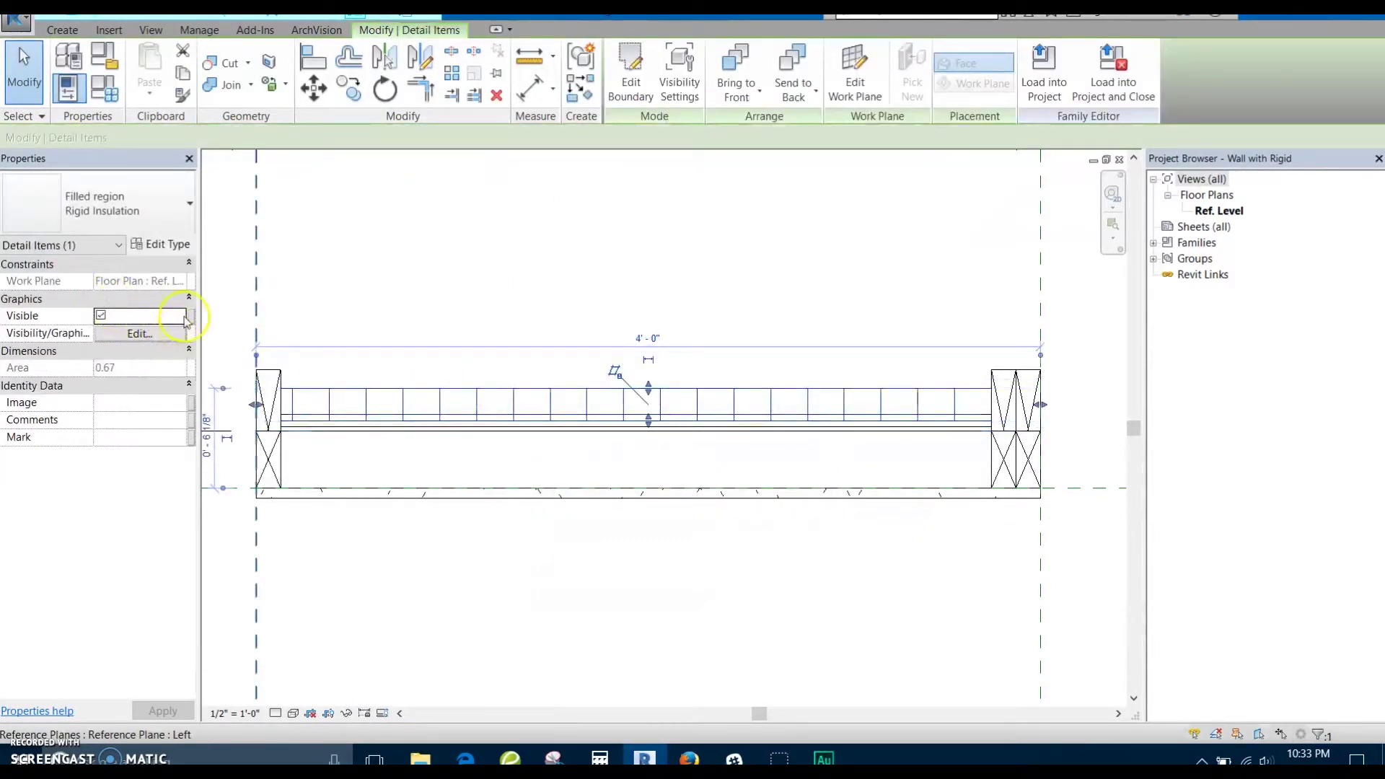
left_click(189, 318)
left_click(570, 488)
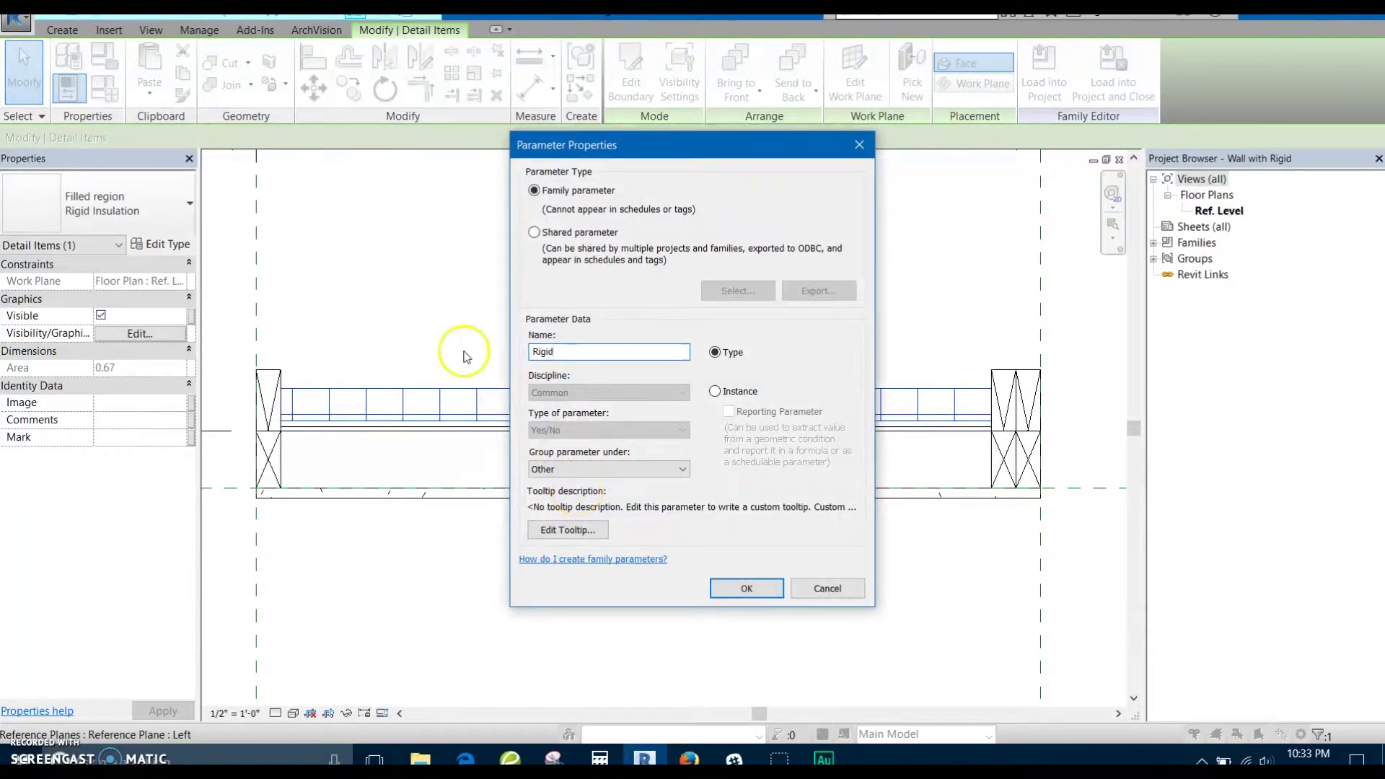
left_click(749, 590)
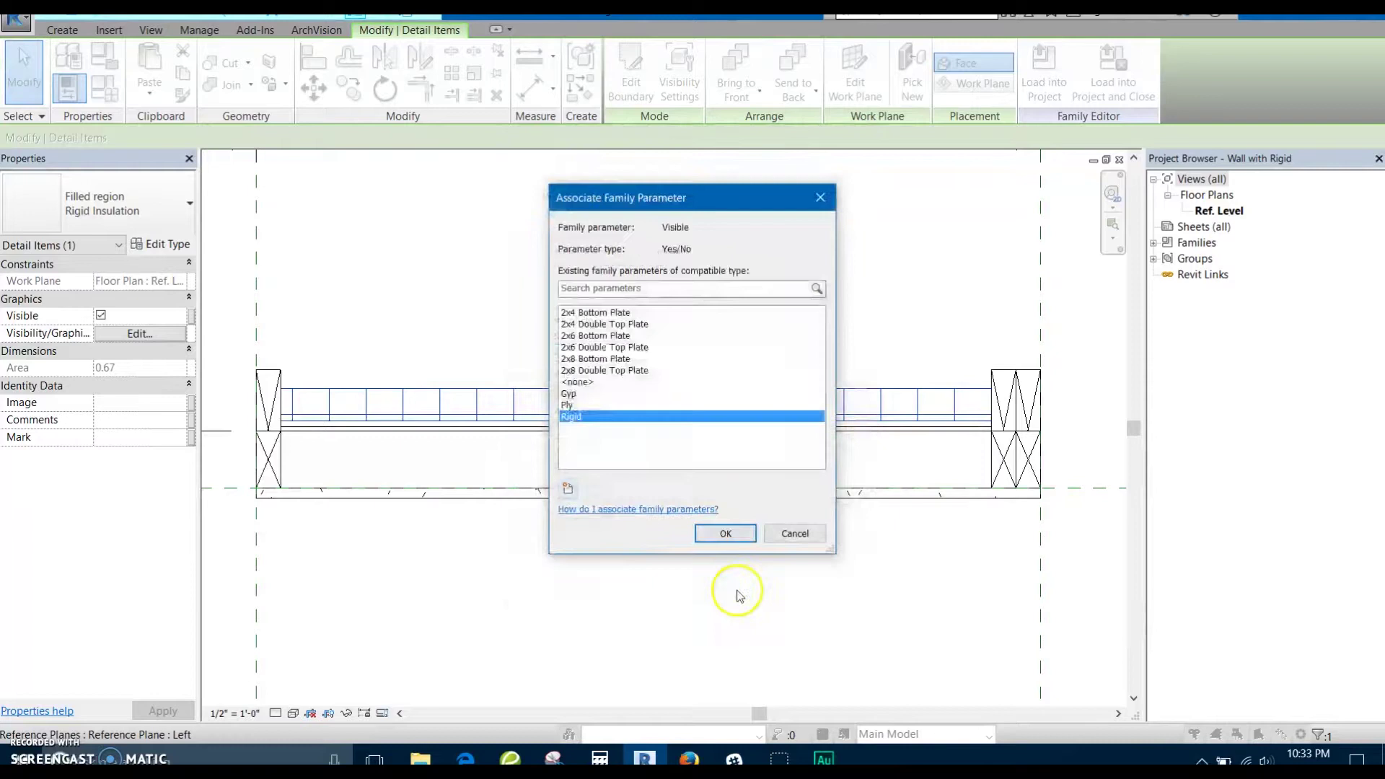
left_click(725, 534)
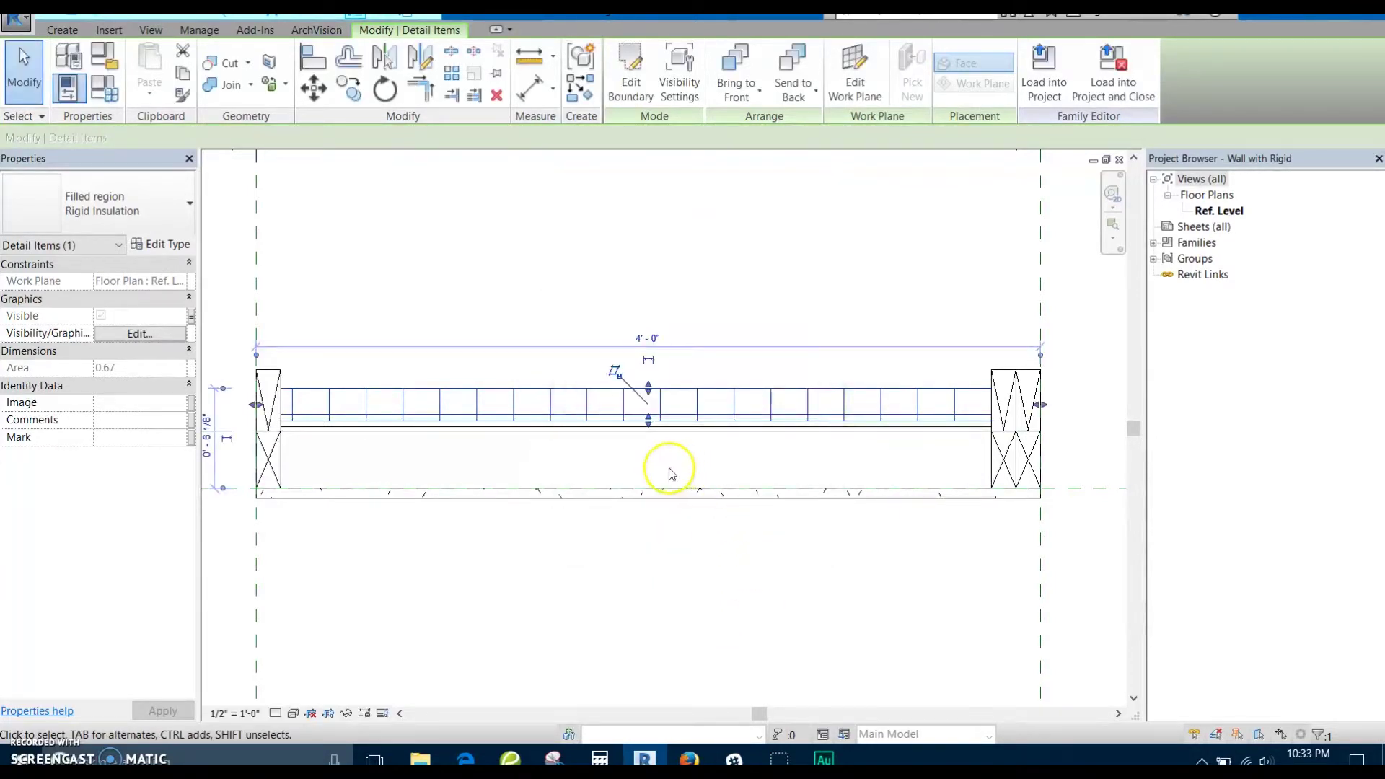
scroll(667, 472, "down", 4)
middle_click_drag(653, 485, 653, 476)
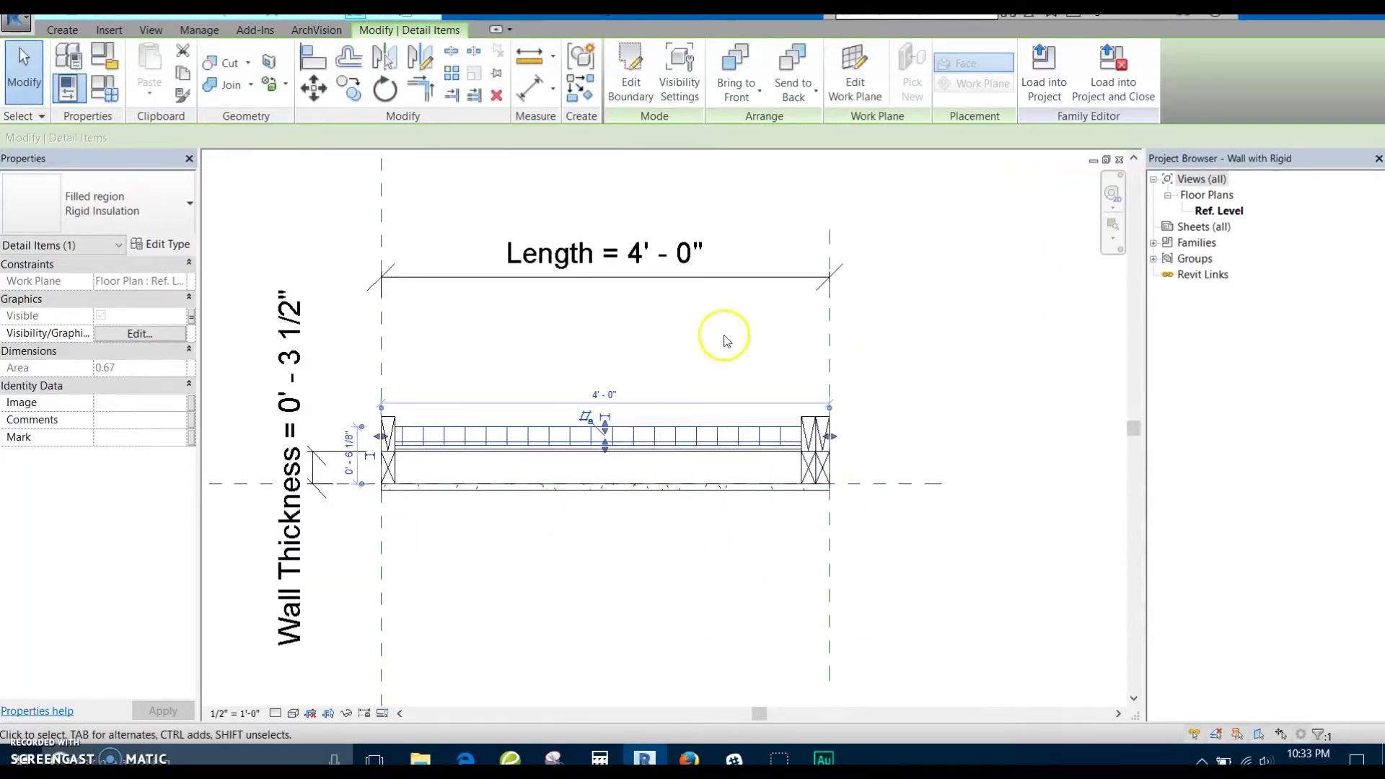
Turn off the 2x4 Bottom Plate and 2x4 Double Top Plate for the 2x6 Wall type
left_click(1111, 80)
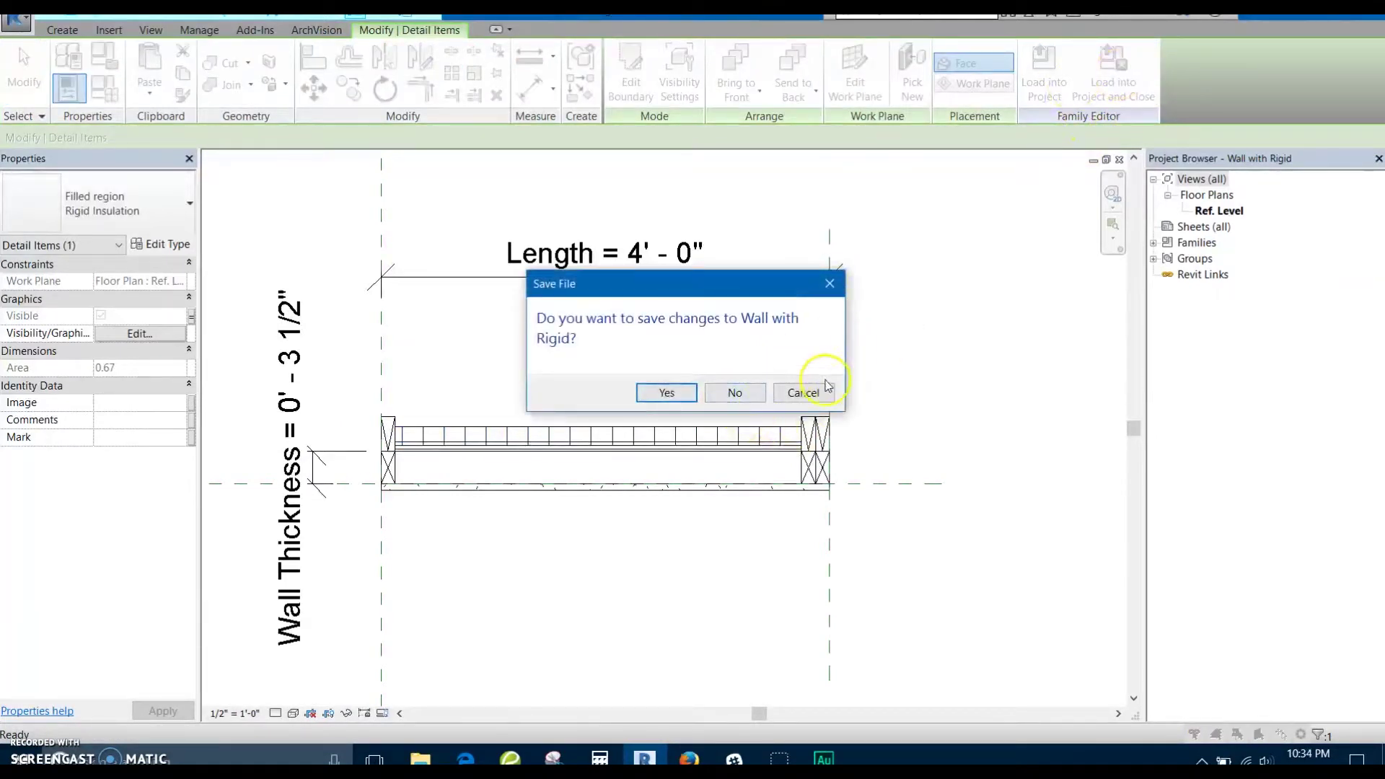
left_click(817, 391)
left_click(105, 87)
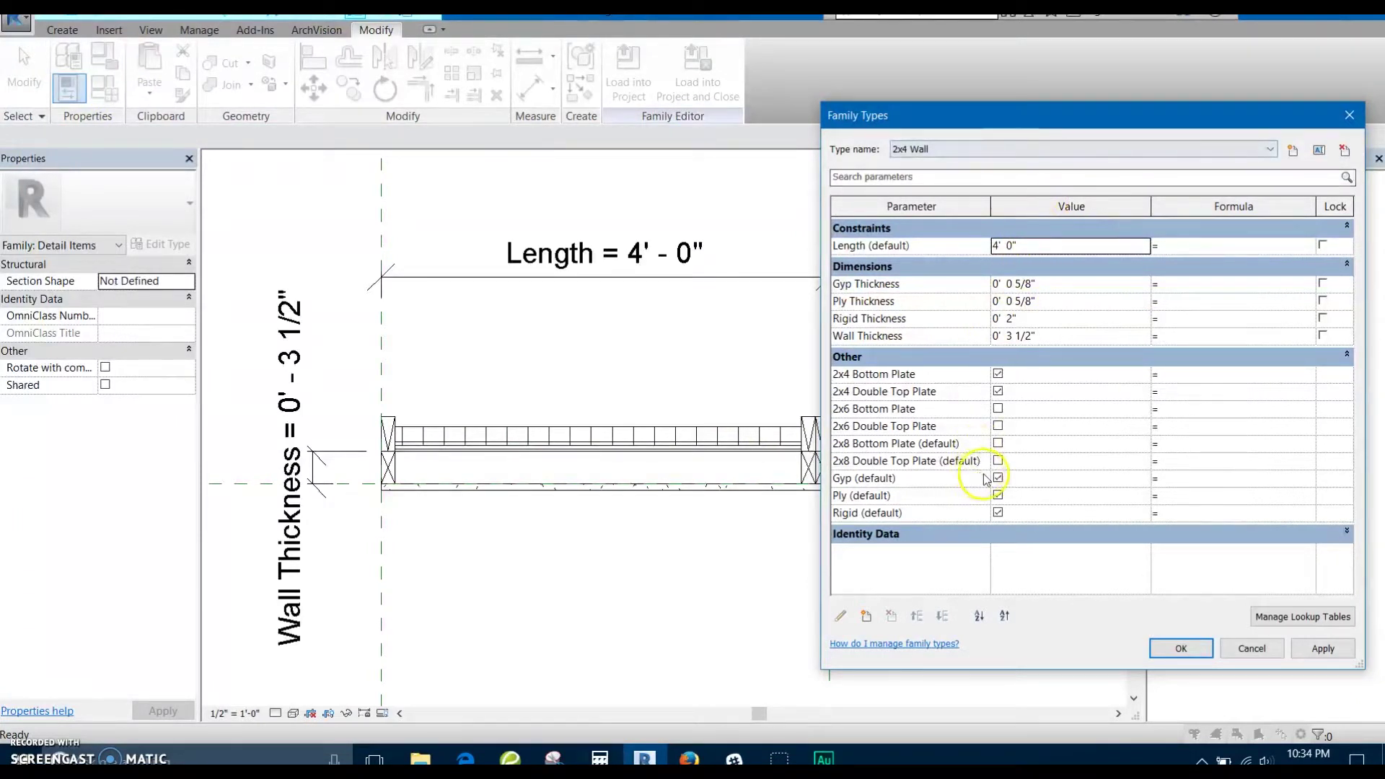
left_click(993, 149)
left_click(970, 173)
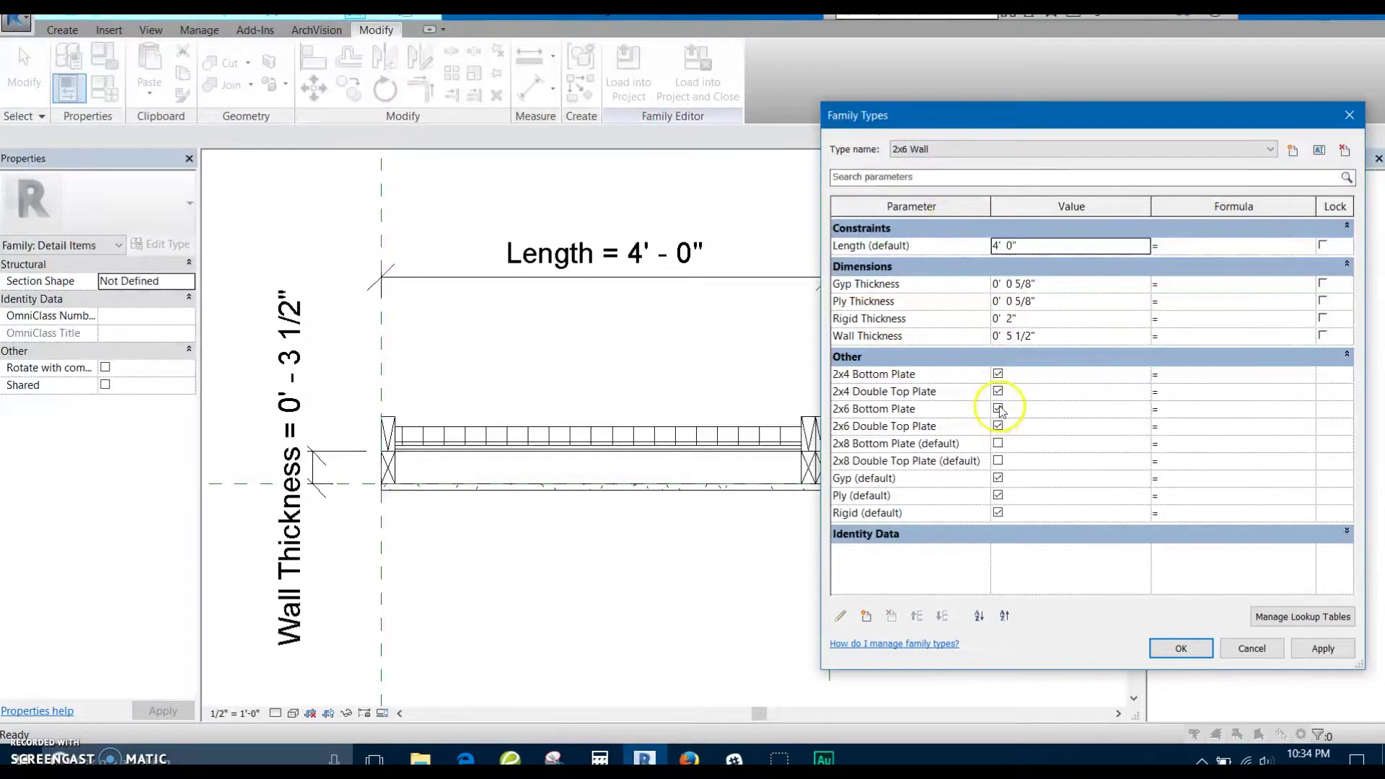
left_click(999, 391)
left_click(998, 375)
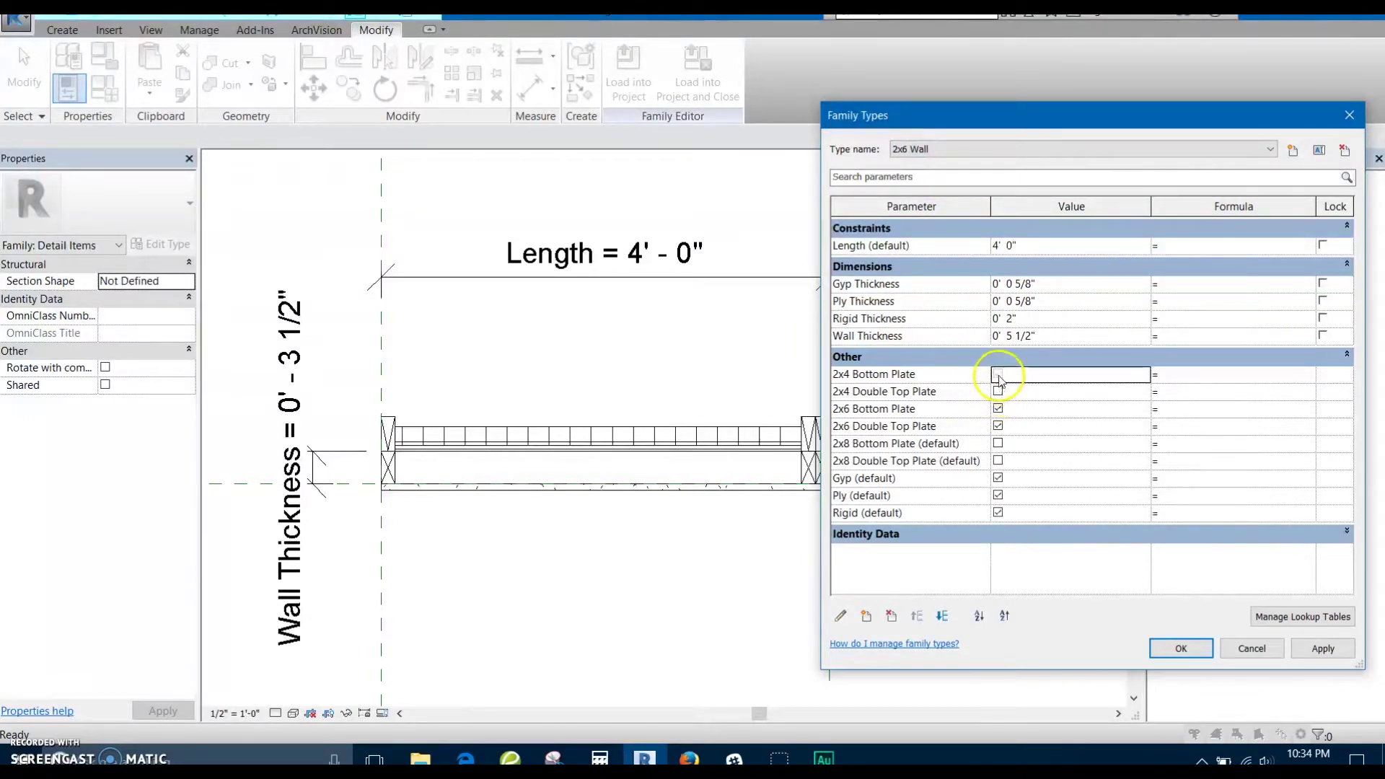
left_click(1320, 650)
Turn off the 2x4 Bottom Plate for the 2x8 Wall type and accept the family types
left_click(985, 149)
left_click(974, 186)
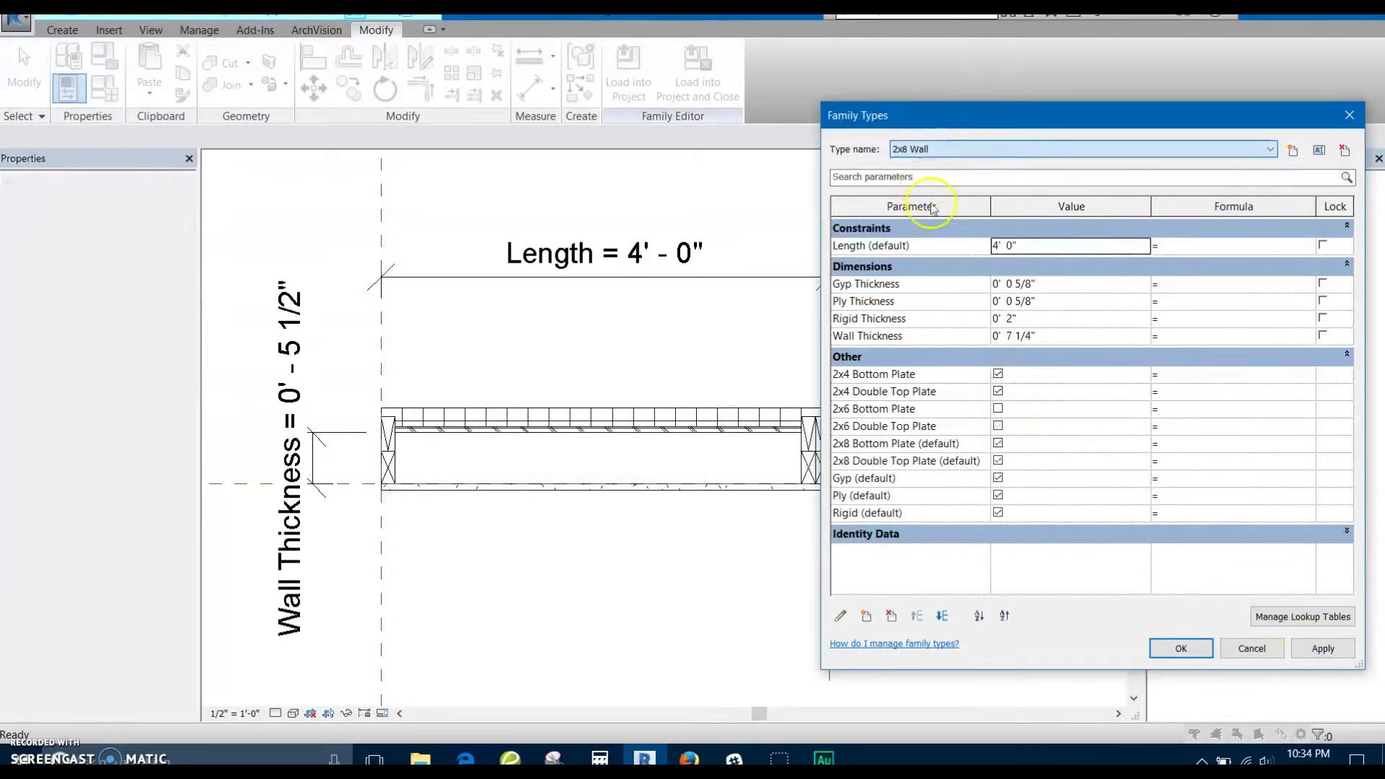
left_click(998, 375)
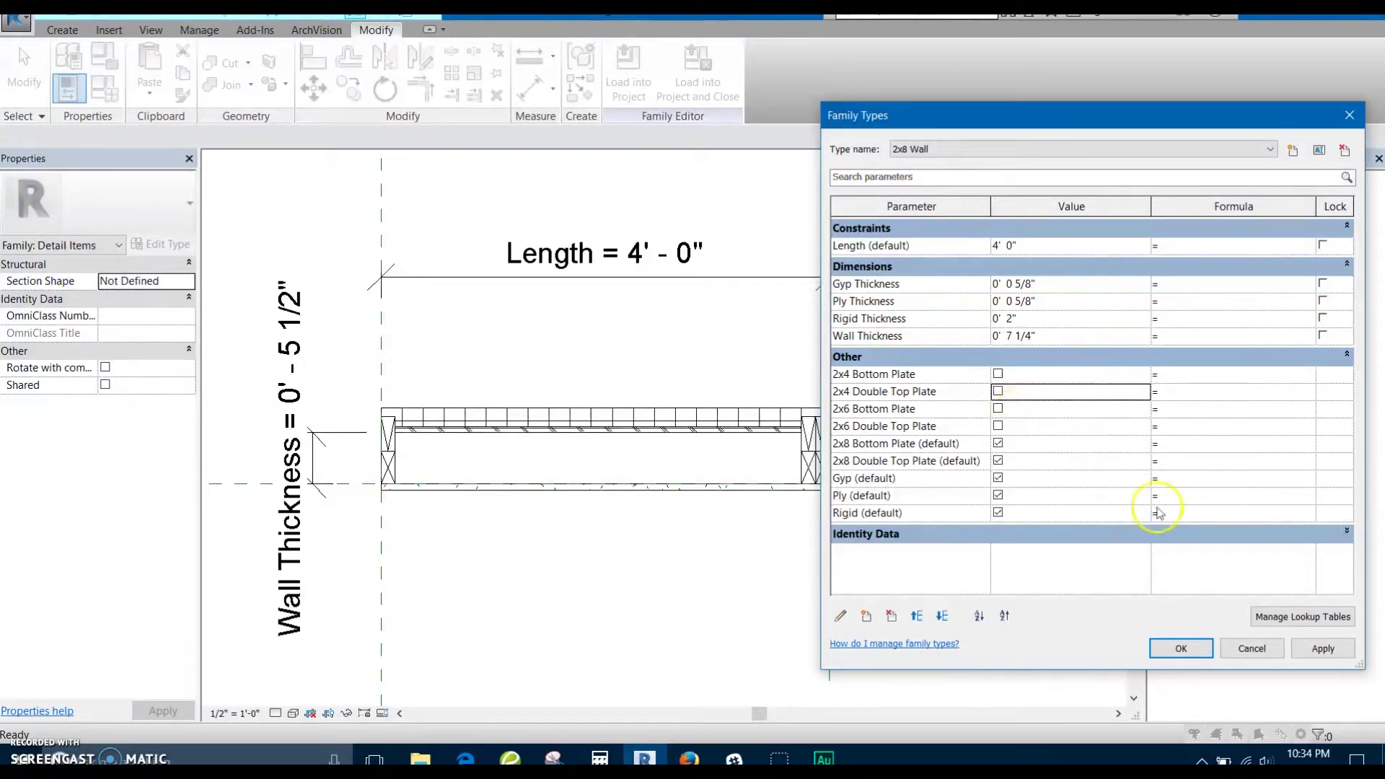
left_click(1323, 649)
left_click(1179, 648)
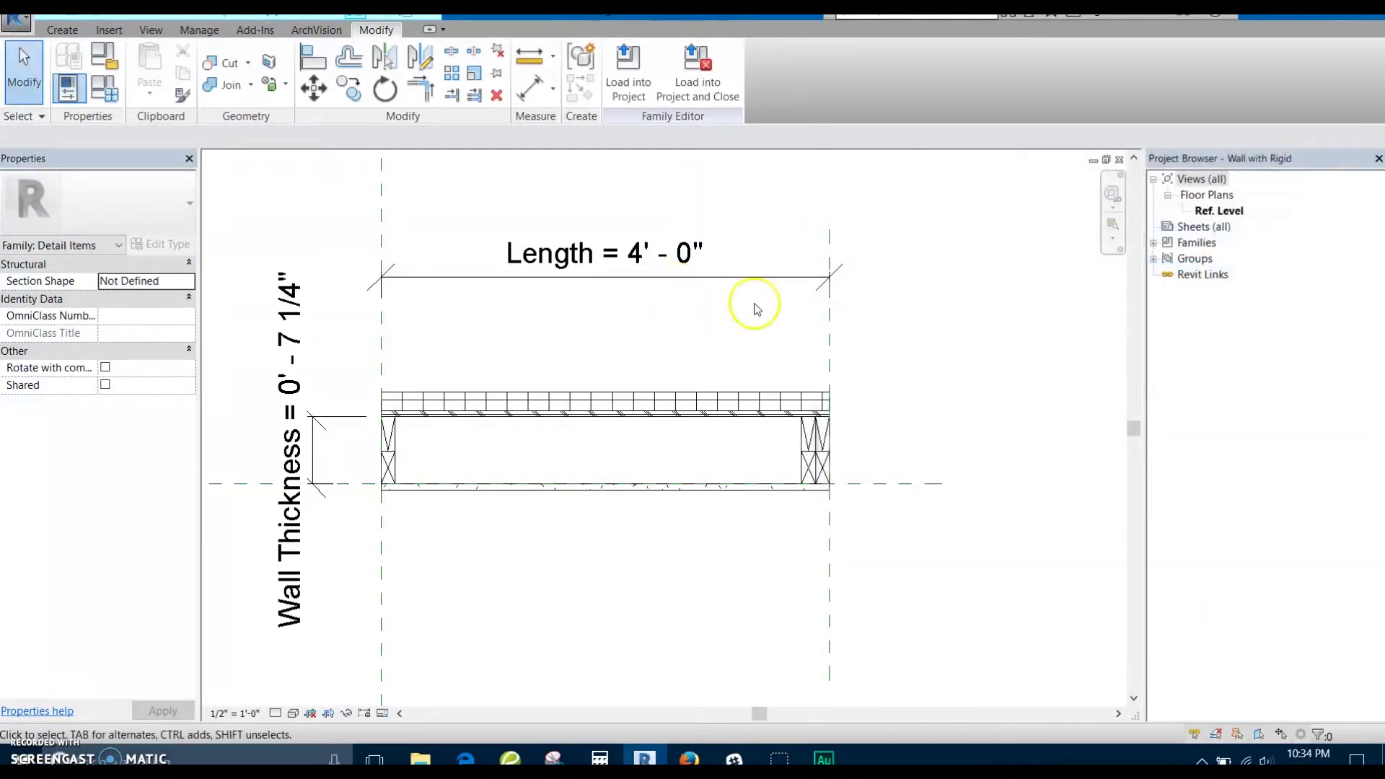
Save the Wall with Rigid family and load it into the project
middle_click_drag(822, 387, 709, 361)
left_click(697, 71)
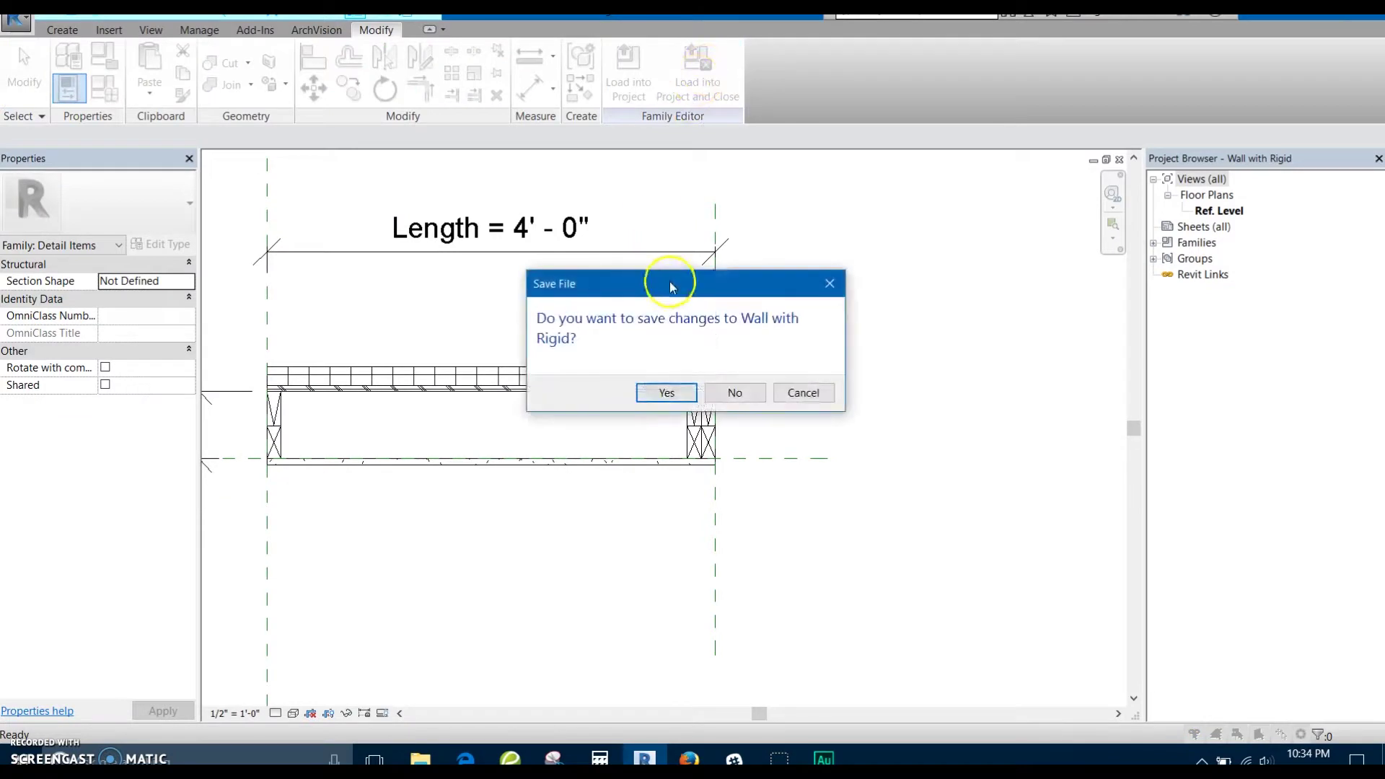
left_click(678, 397)
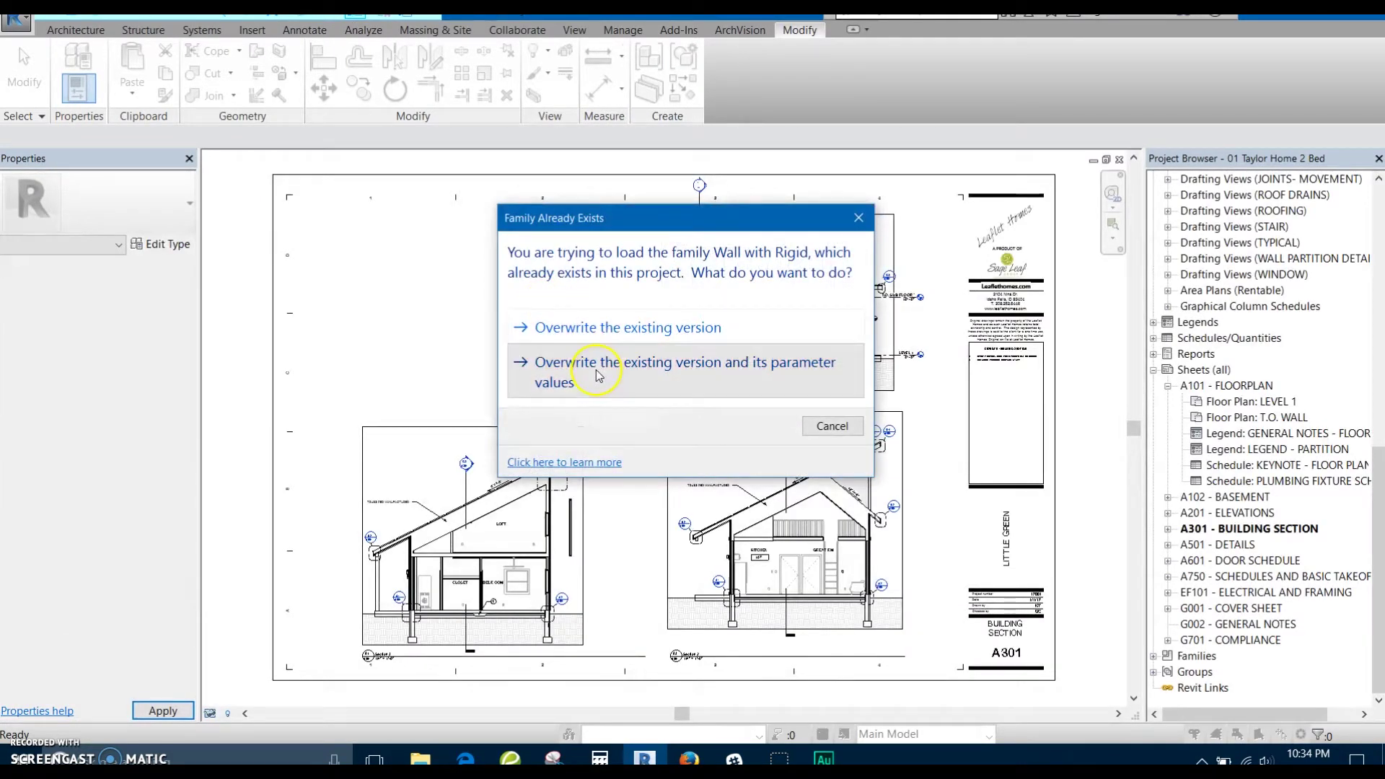
Overwrite the existing family and delete the old wall detail from the left section
left_click(596, 370)
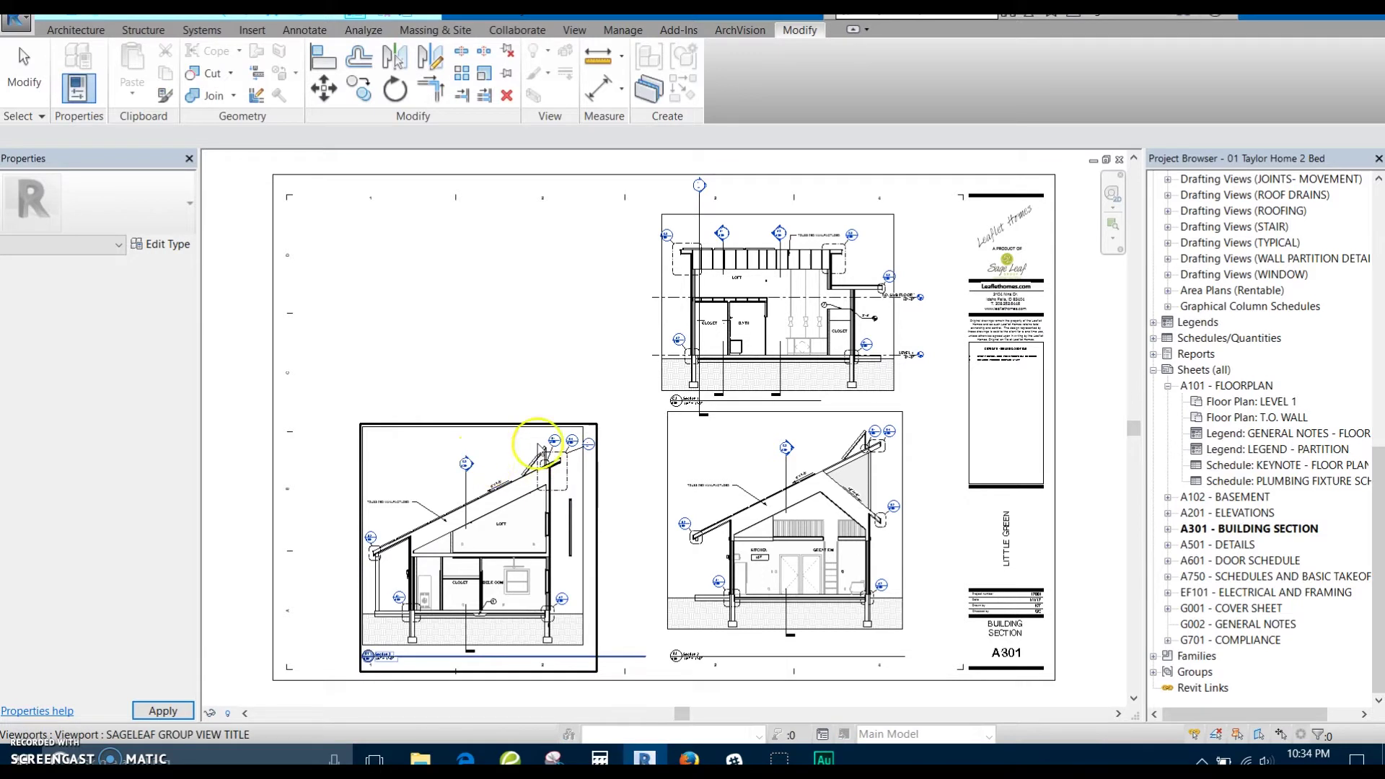
scroll(580, 498, "up", 6)
double_click(587, 500)
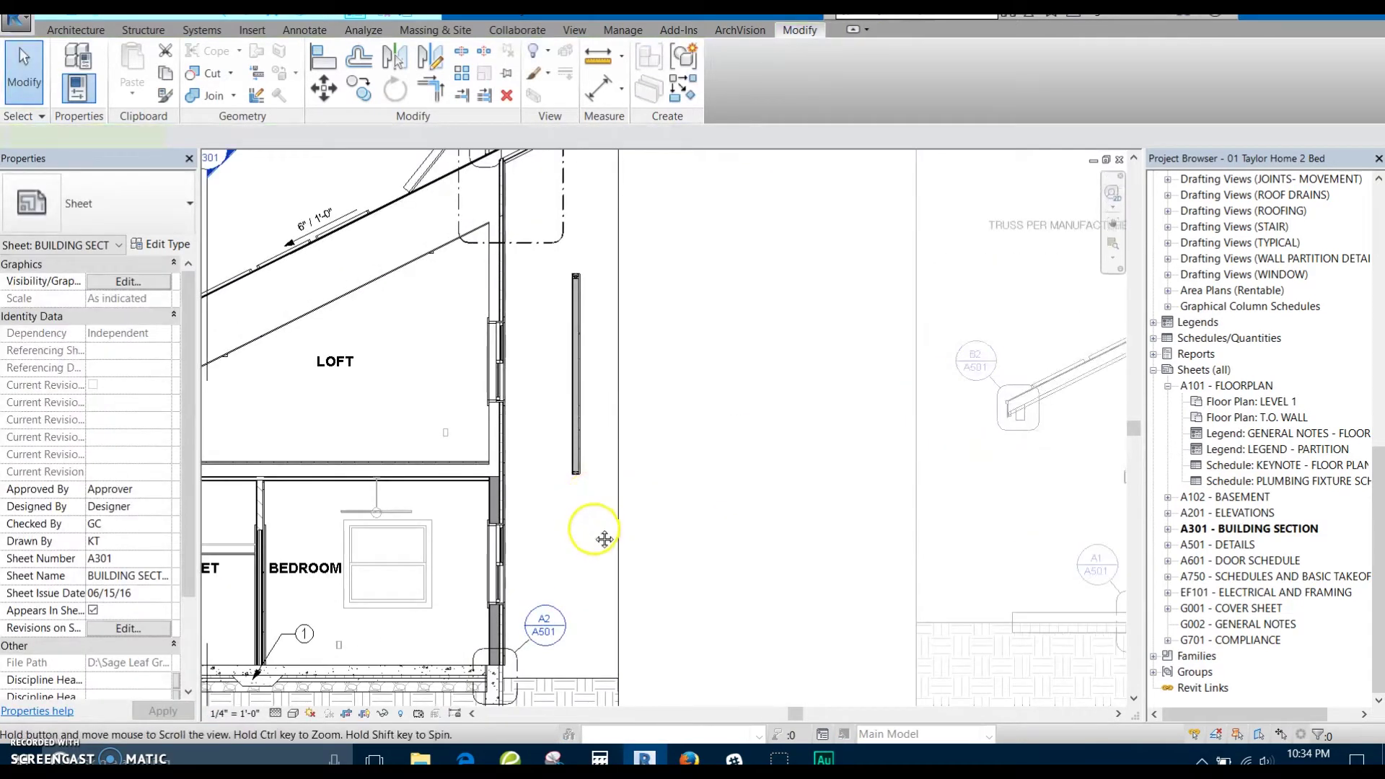
scroll(603, 538, "up", 2)
left_click(560, 394)
key("Delete")
middle_click_drag(562, 403, 597, 504)
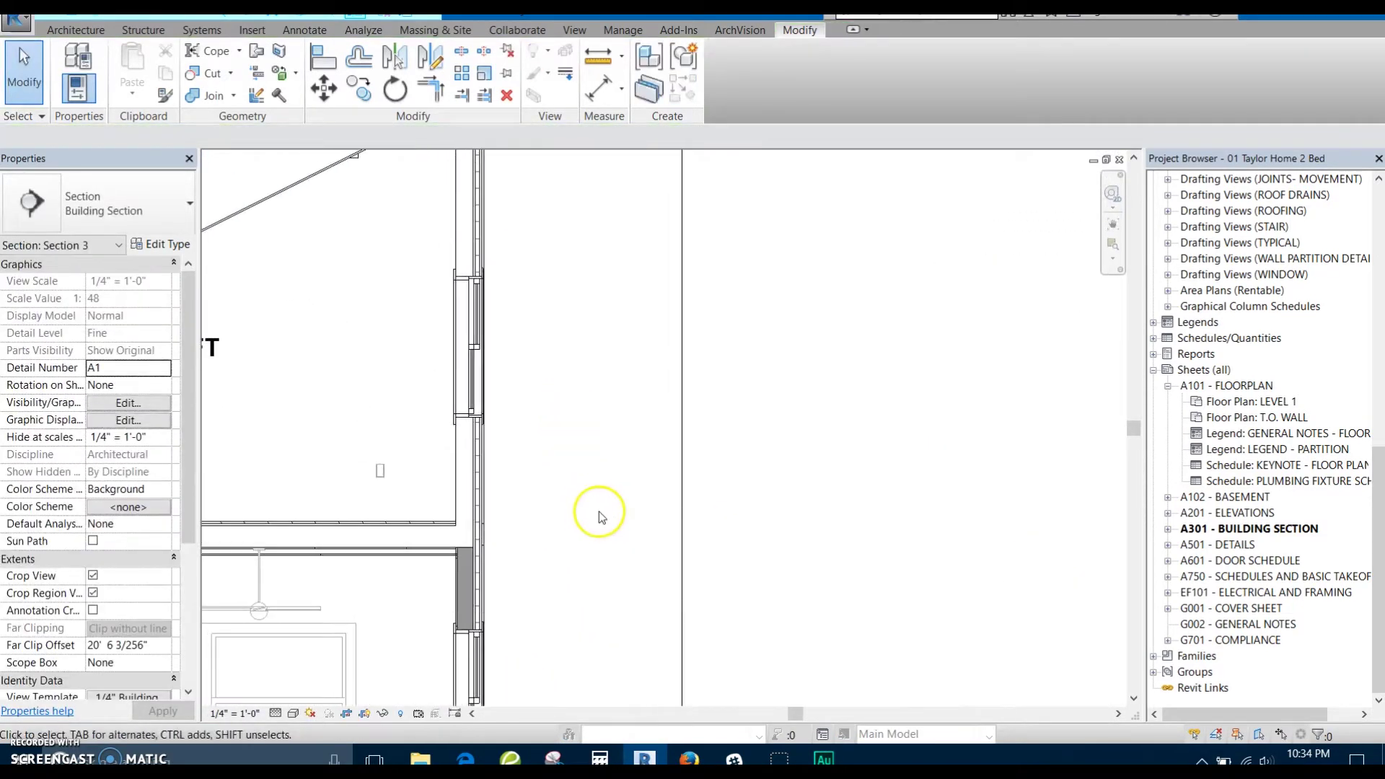
left_click(810, 451)
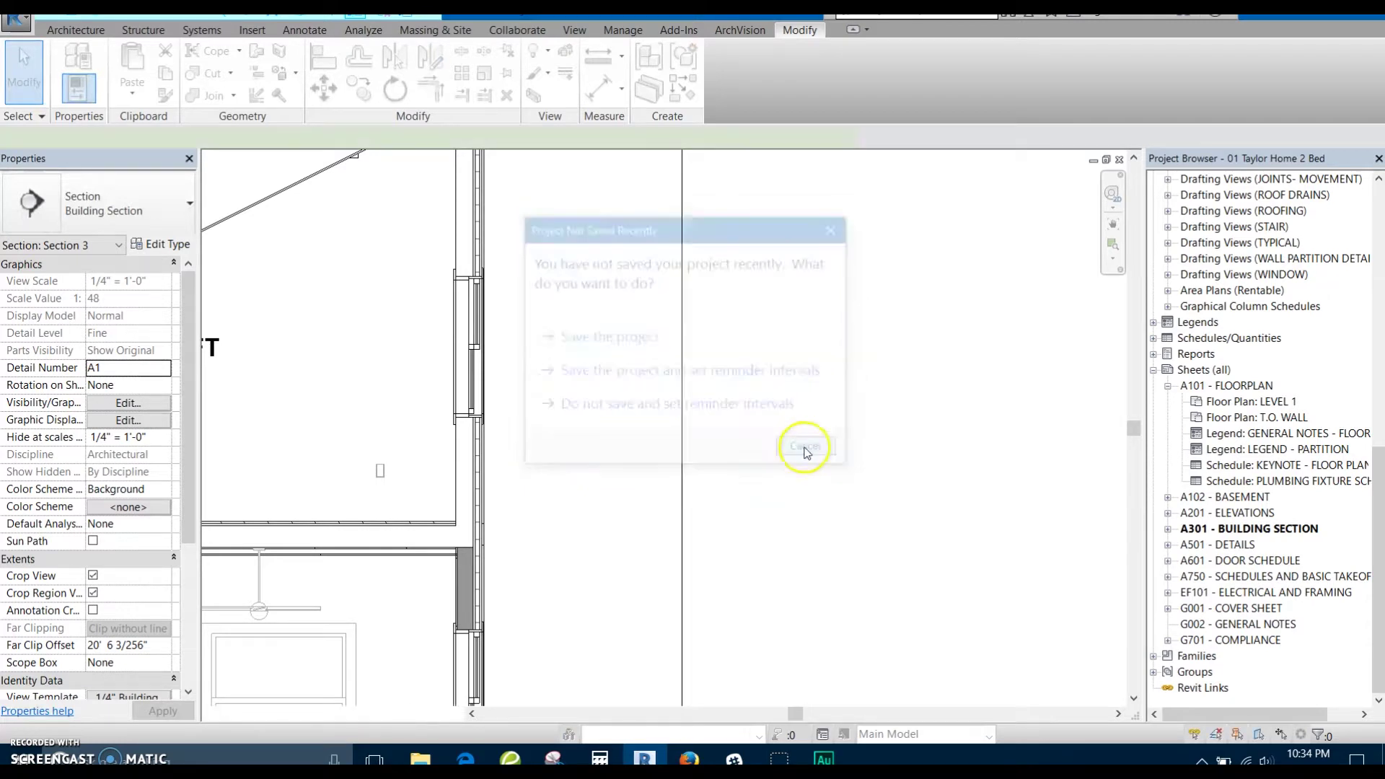
Place a Wall with Rigid 2x4 Wall detail component 6' 3" long in the section
left_click(170, 216)
scroll(168, 422, "down", 2)
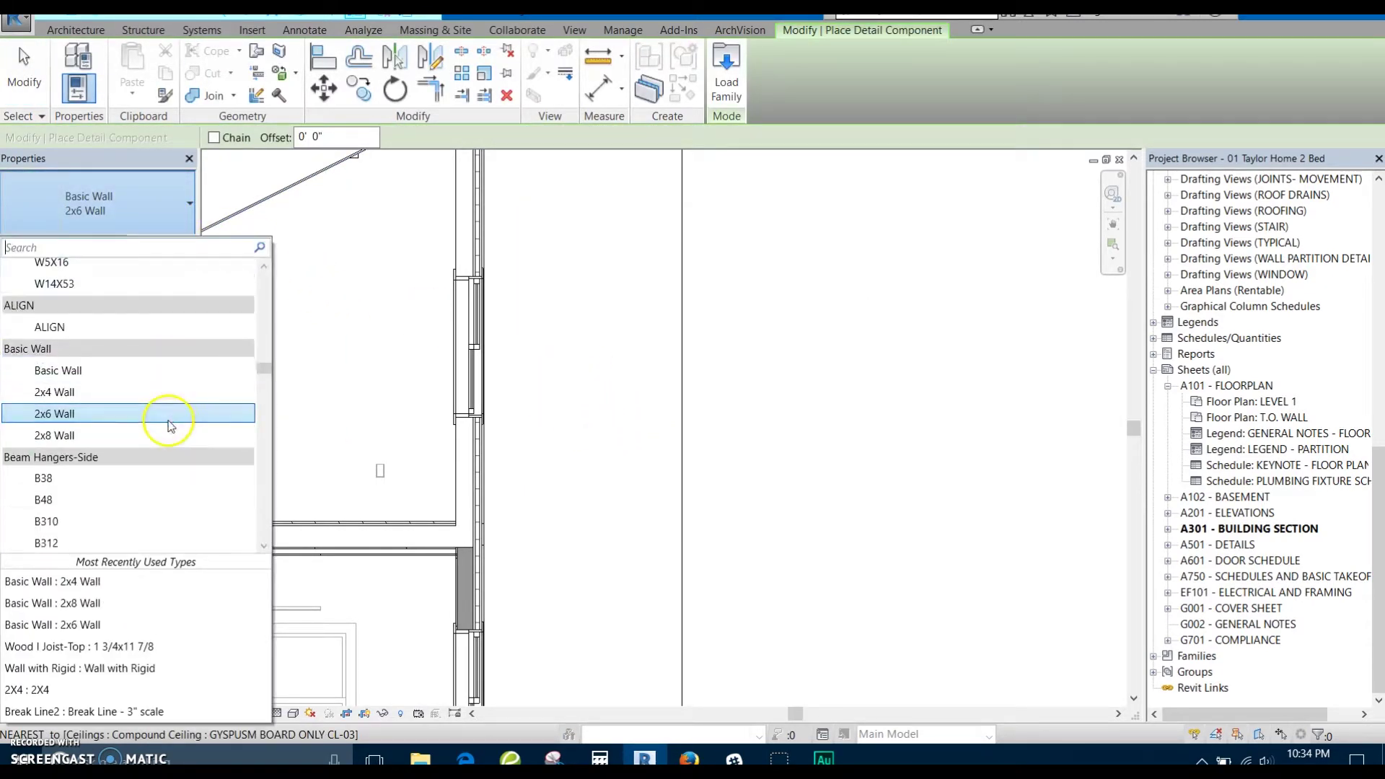
type("r")
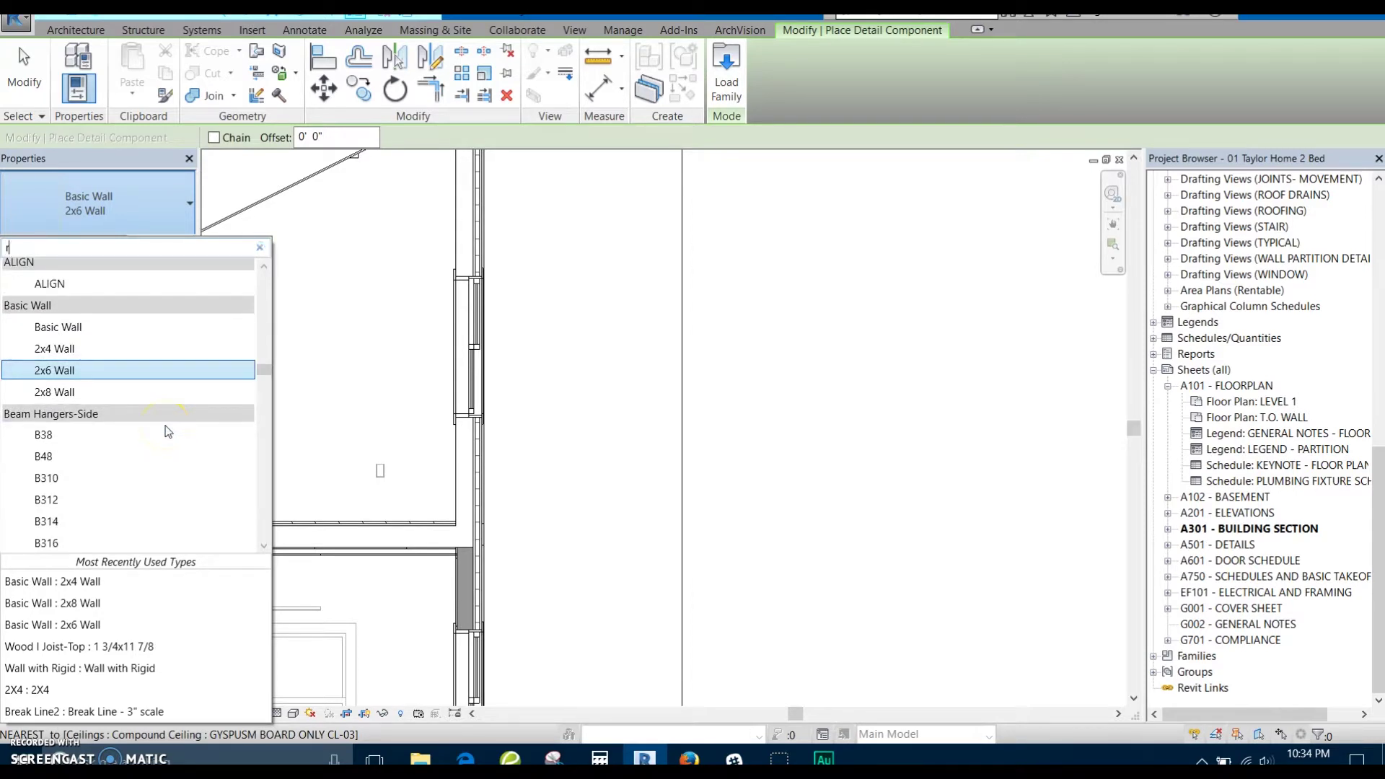
type("igid")
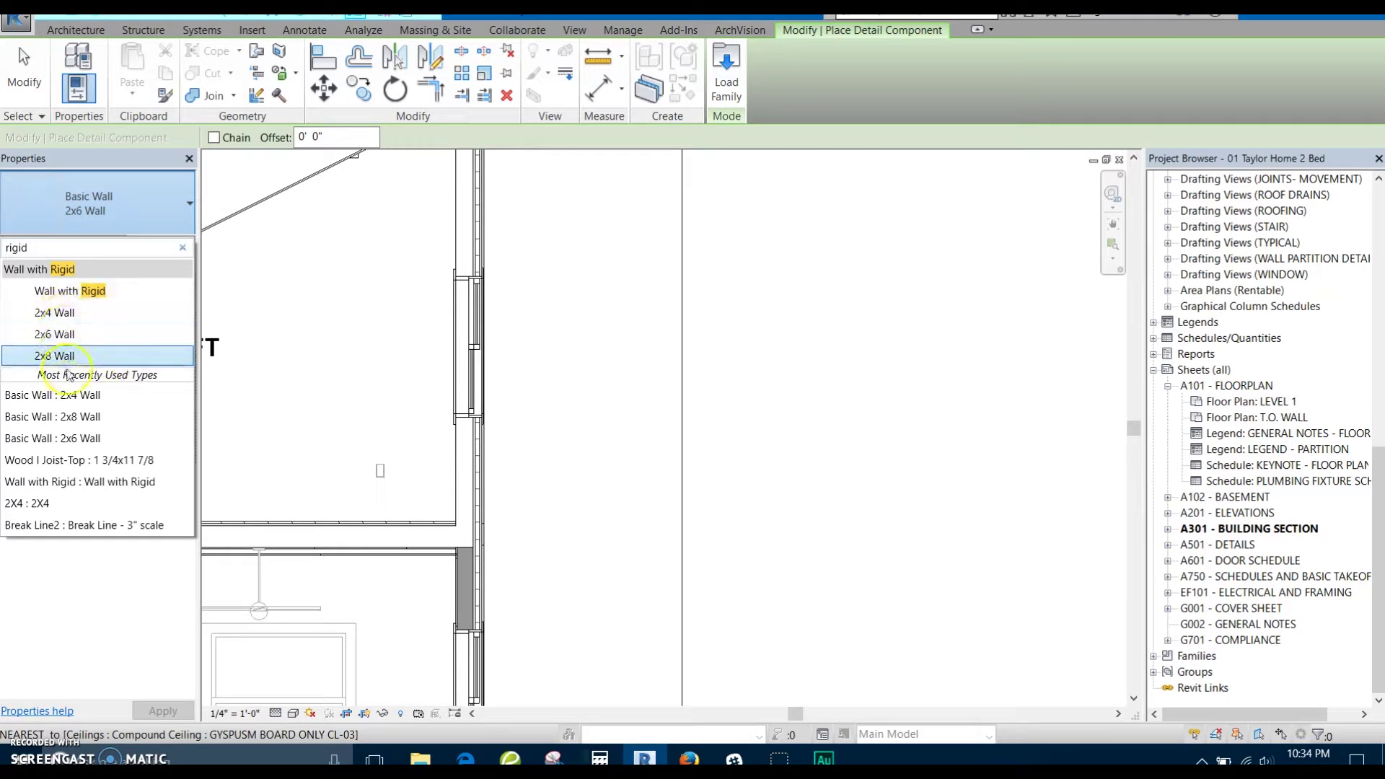
left_click(68, 312)
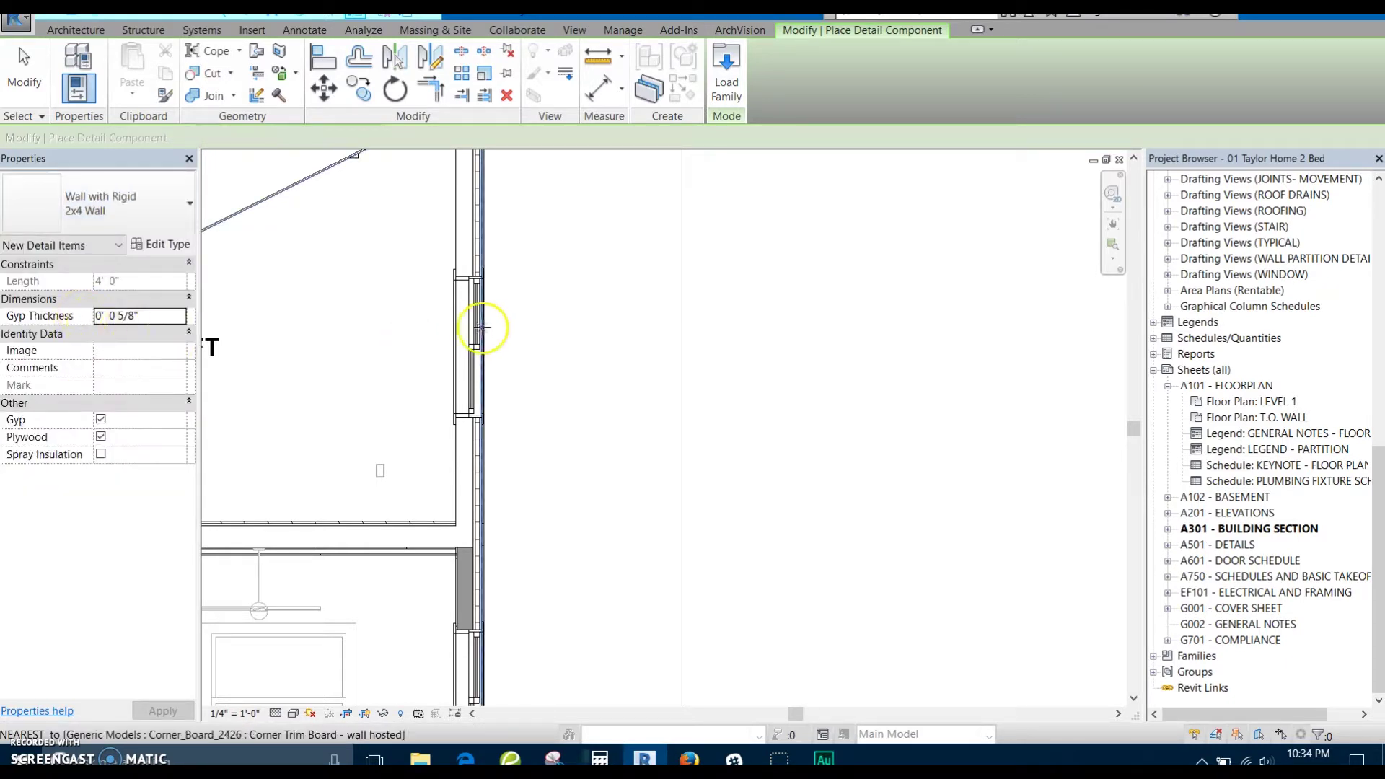
left_click(587, 524)
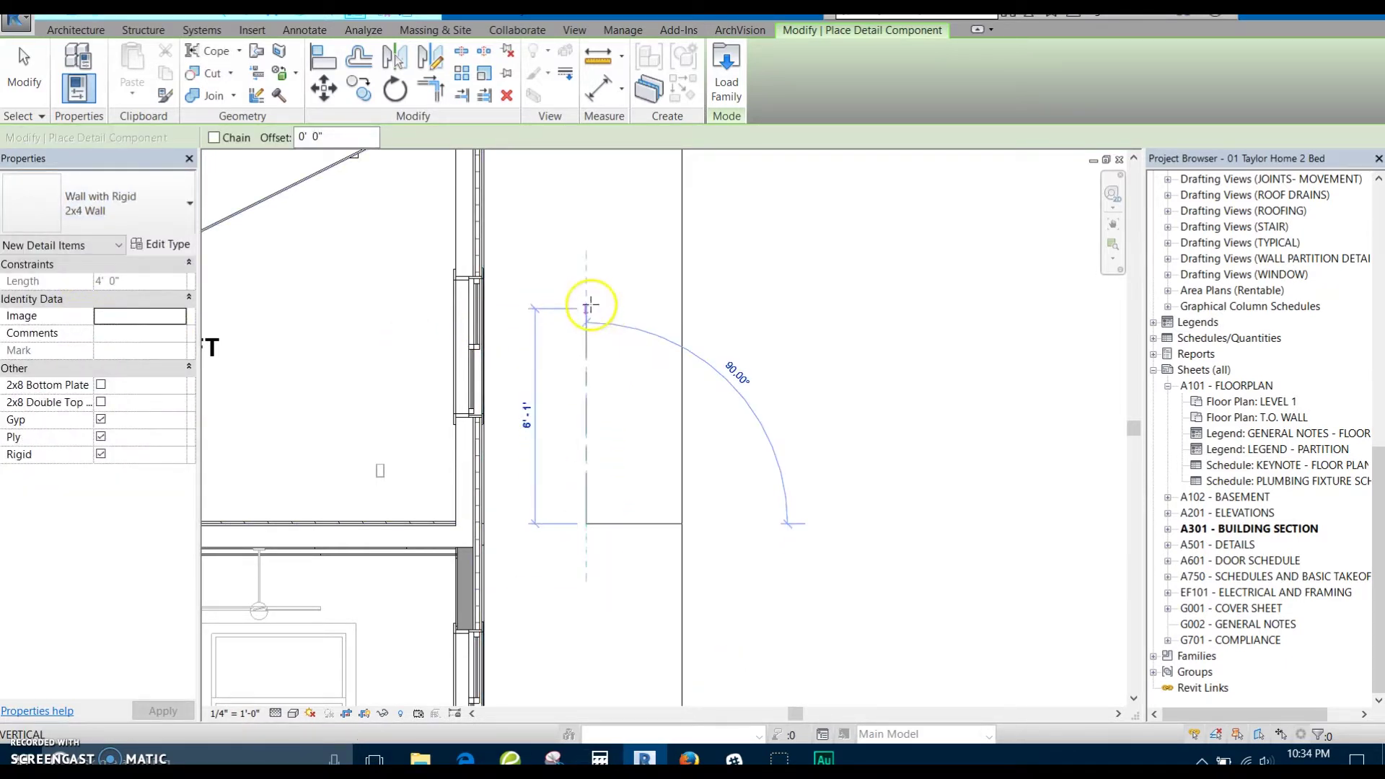
left_click(590, 304)
scroll(604, 402, "up", 2)
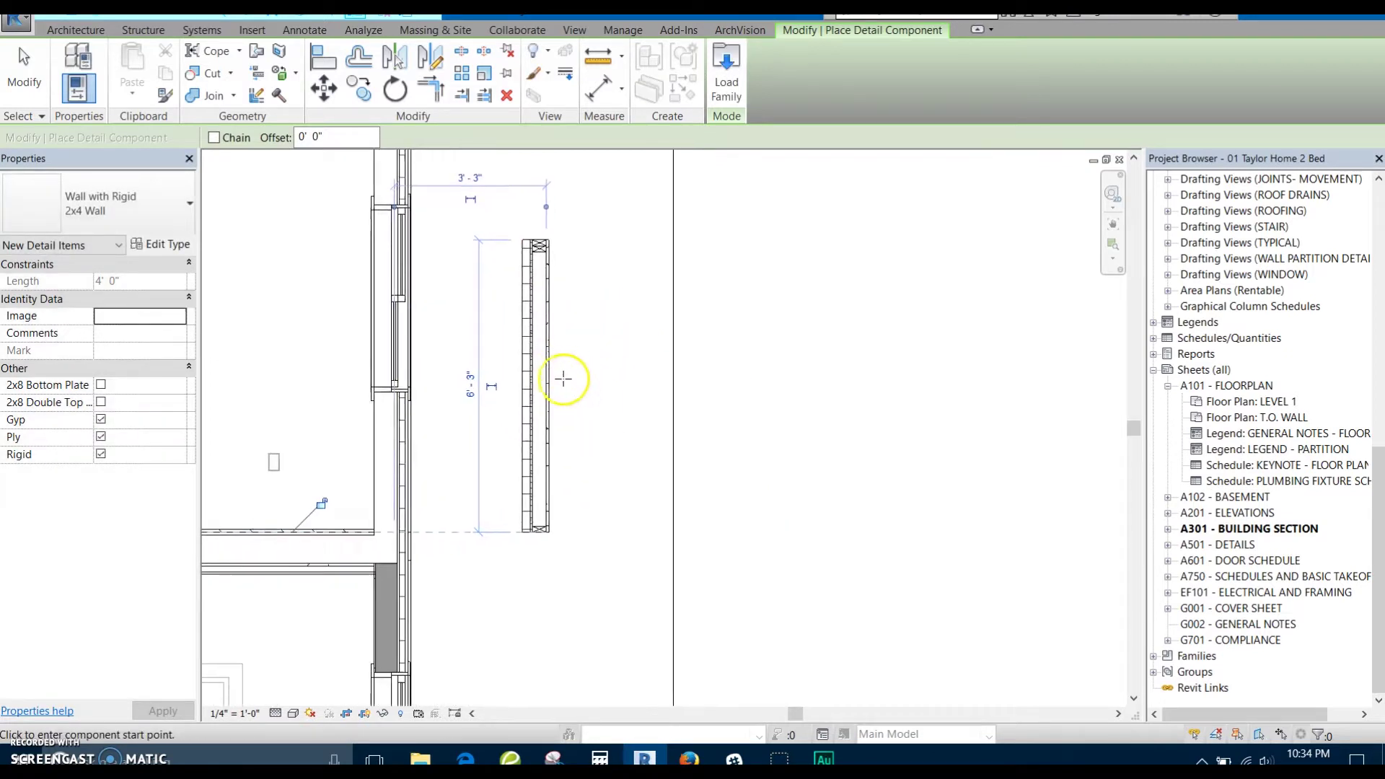
scroll(556, 404, "up", 1)
scroll(570, 366, "up", 2)
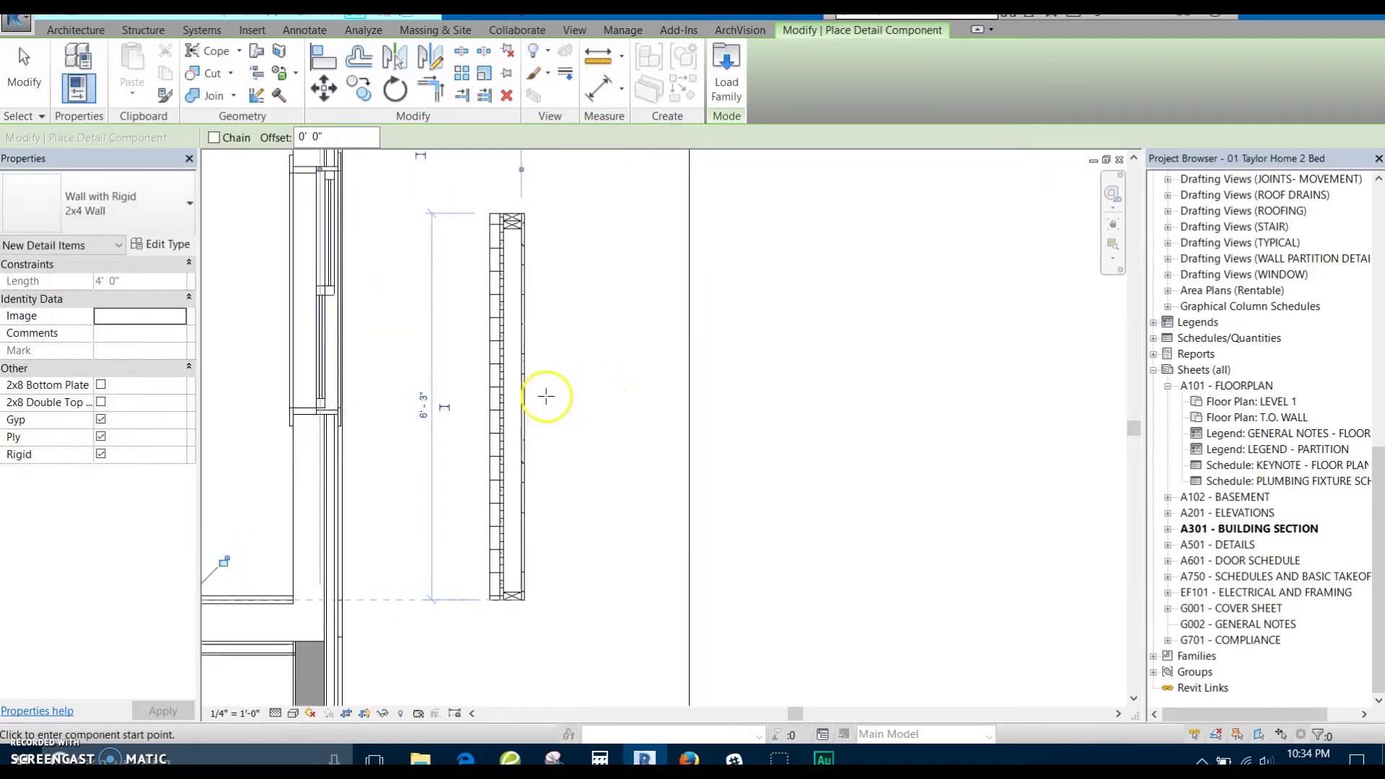
key("Escape")
left_click(525, 396)
Test the Rigid, Ply and Gyp checkboxes by turning each layer off and back on
scroll(536, 459, "up", 2)
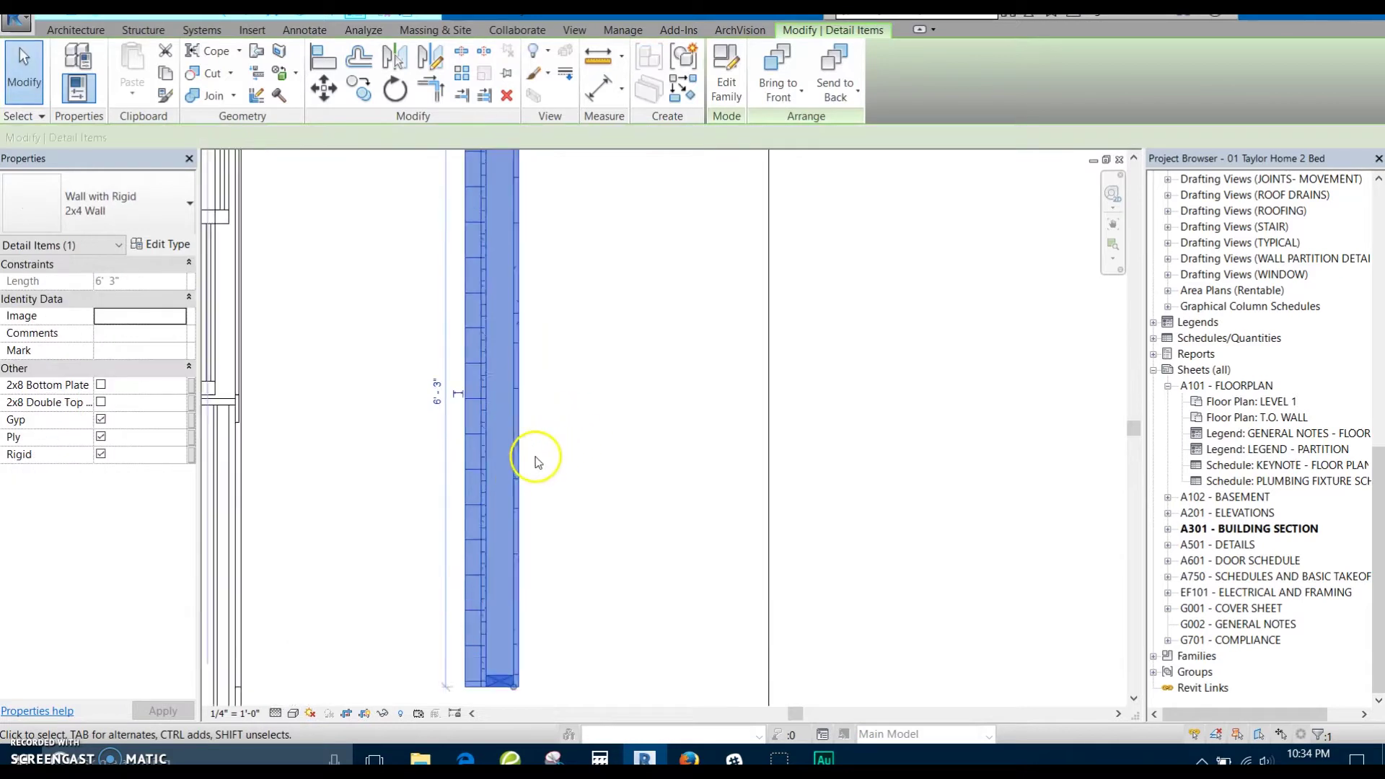
left_click(101, 454)
left_click(102, 438)
left_click(101, 419)
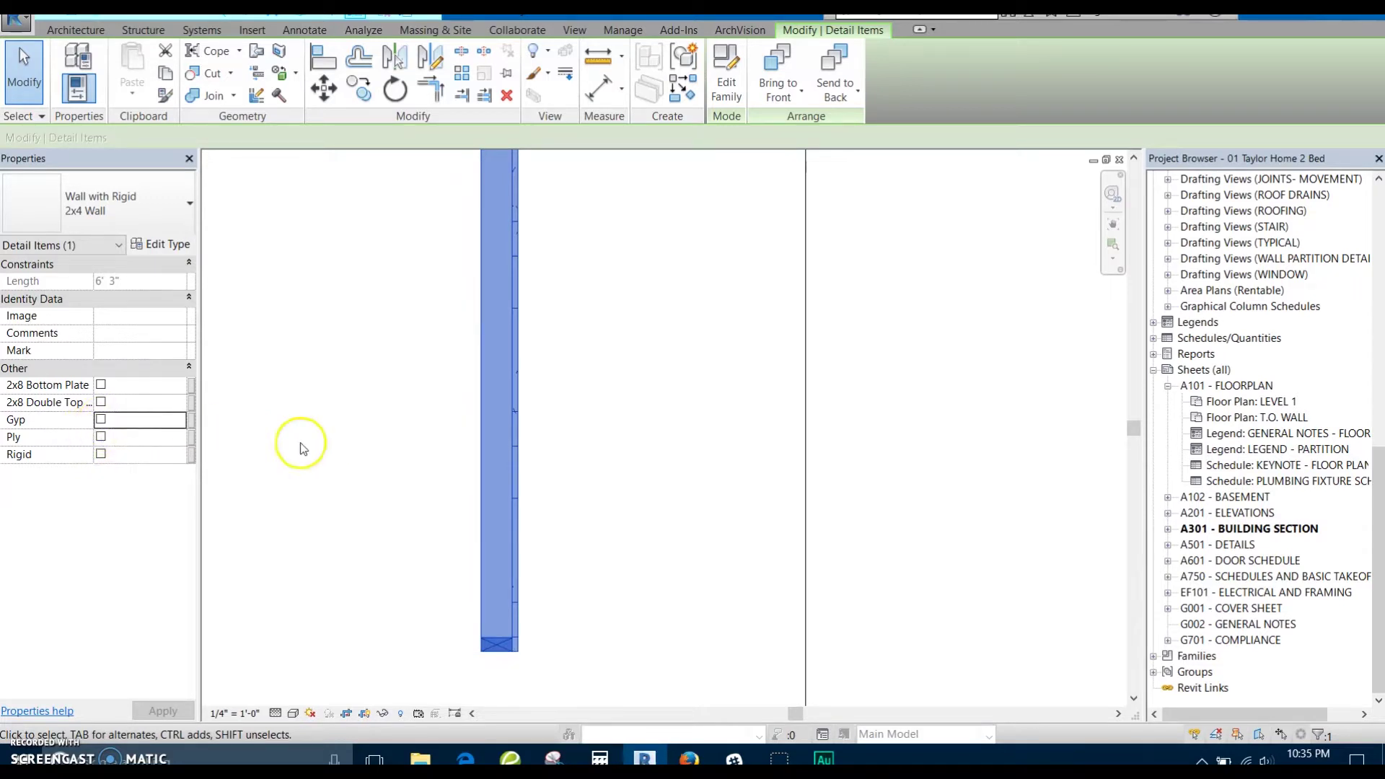
left_click(101, 420)
left_click(101, 437)
left_click(101, 455)
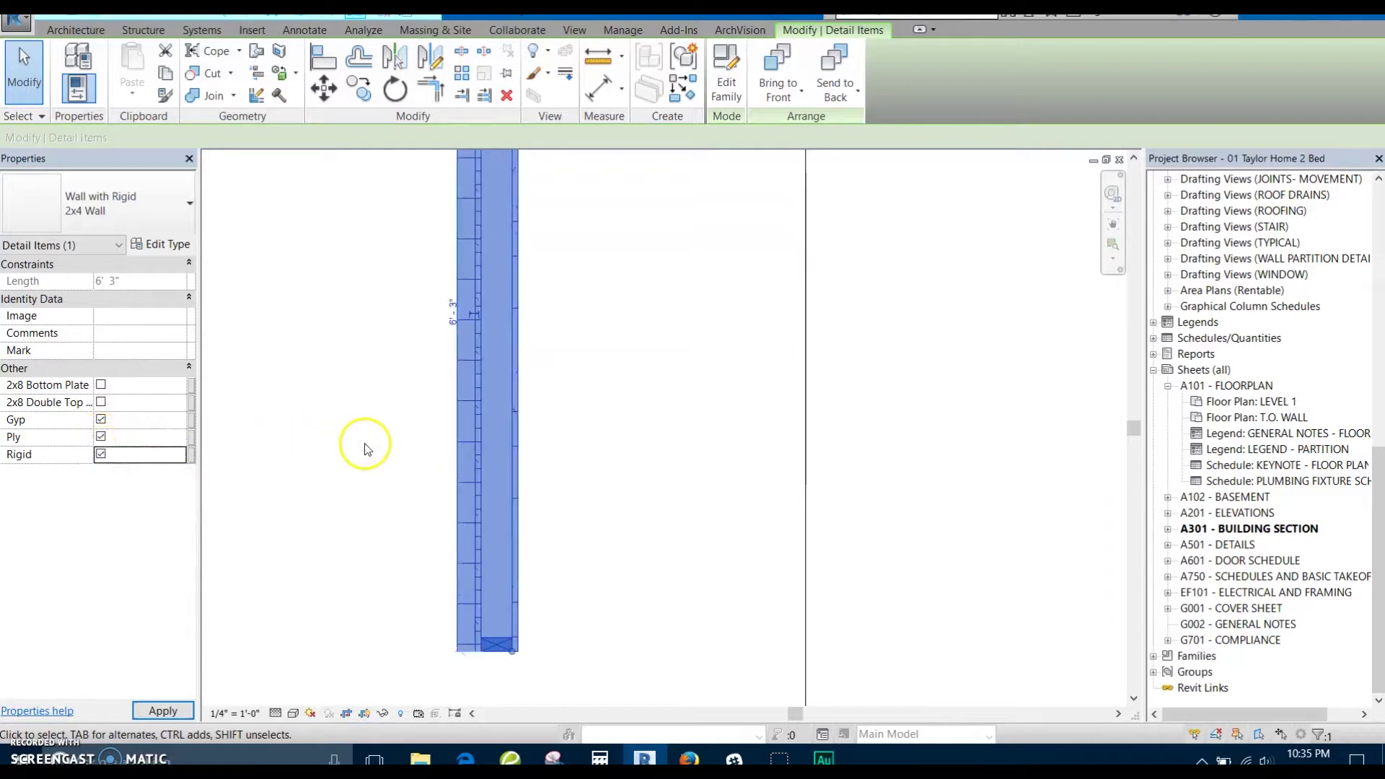
Shorten the wall detail to 5' 6" and change its type to 2x8 Wall
left_click(159, 220)
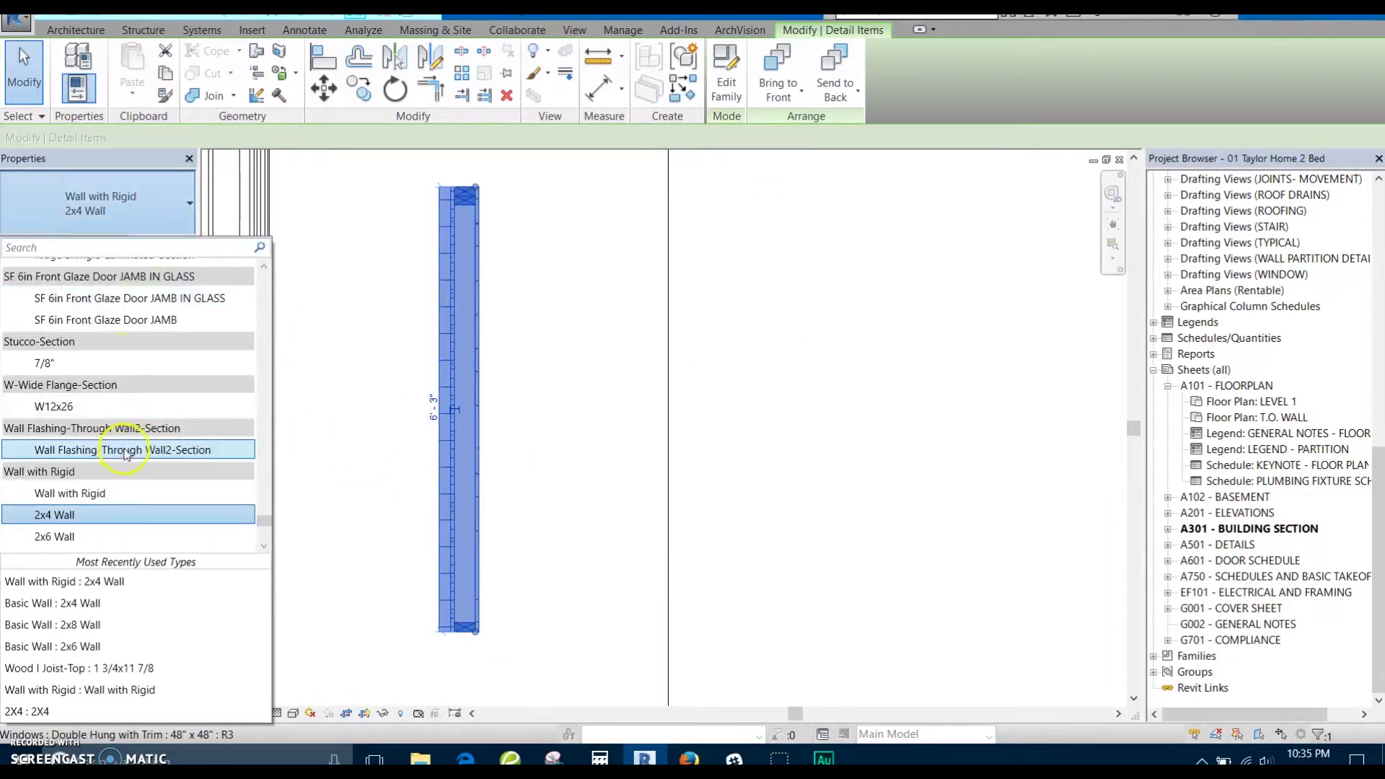
scroll(122, 459, "down", 1)
left_click(307, 473)
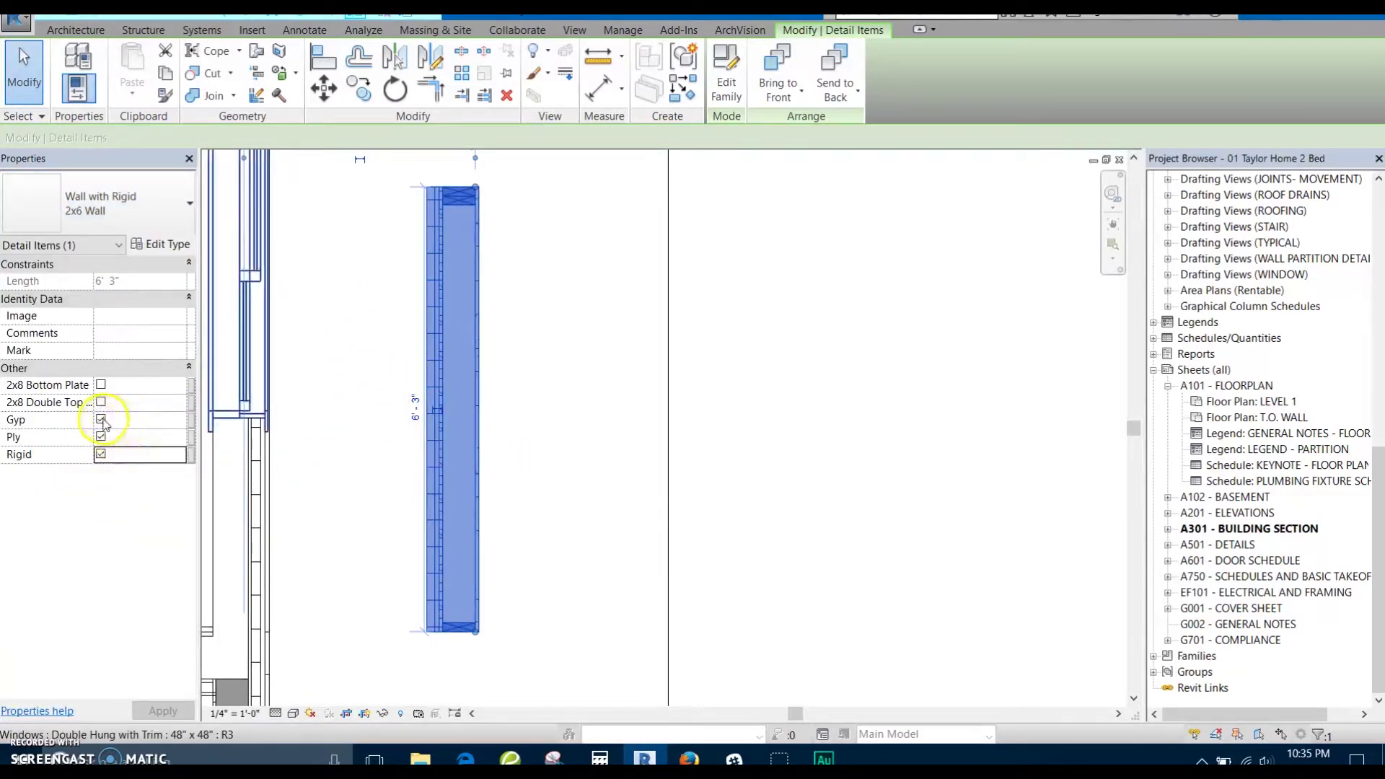
left_click_drag(475, 189, 475, 241)
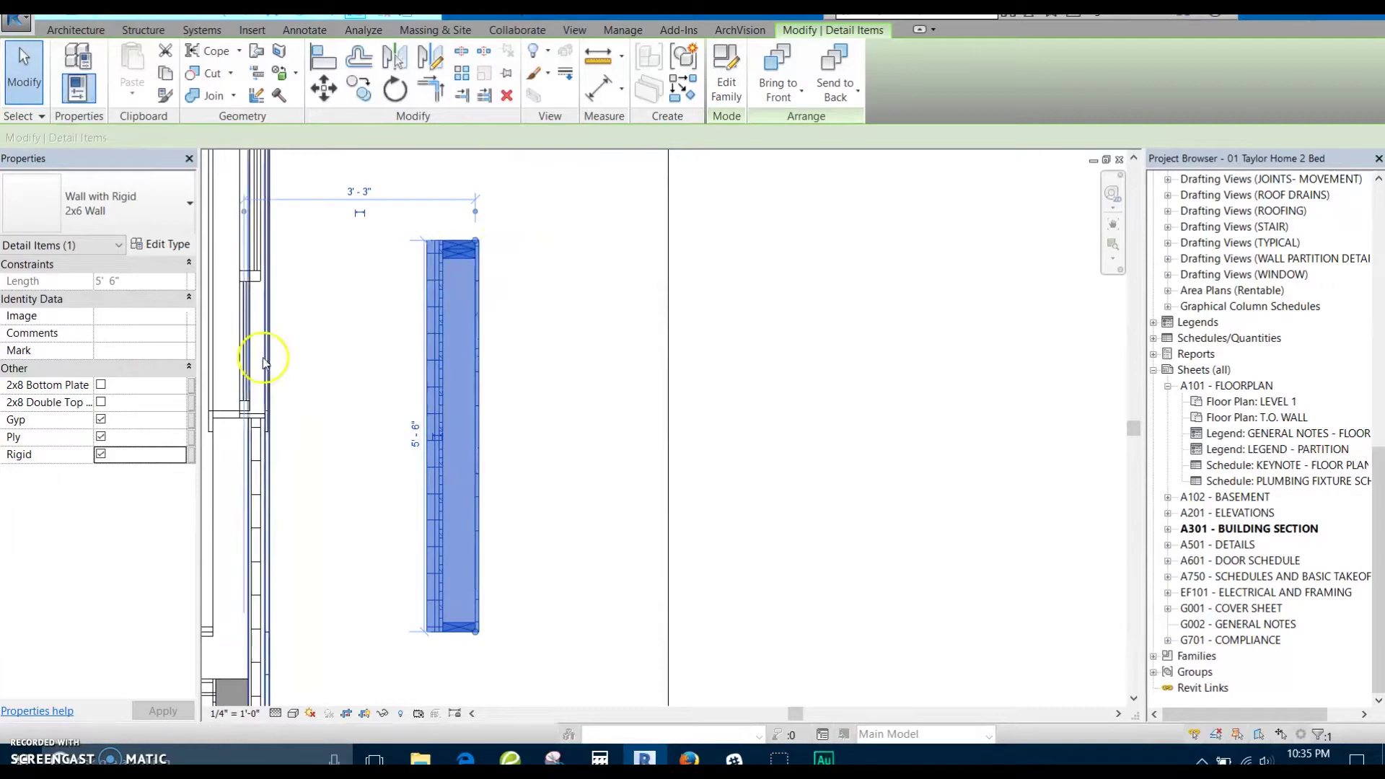
left_click(156, 204)
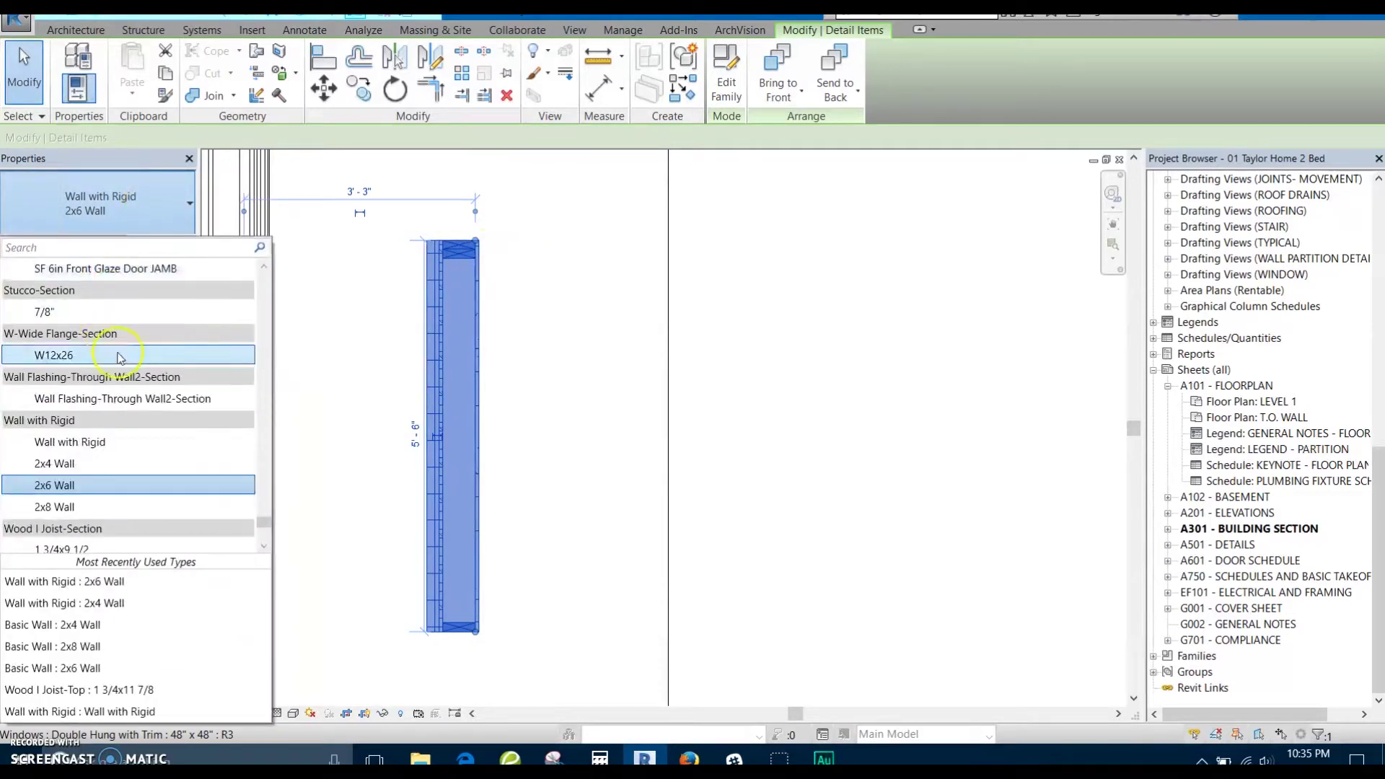
left_click(154, 508)
left_click(573, 350)
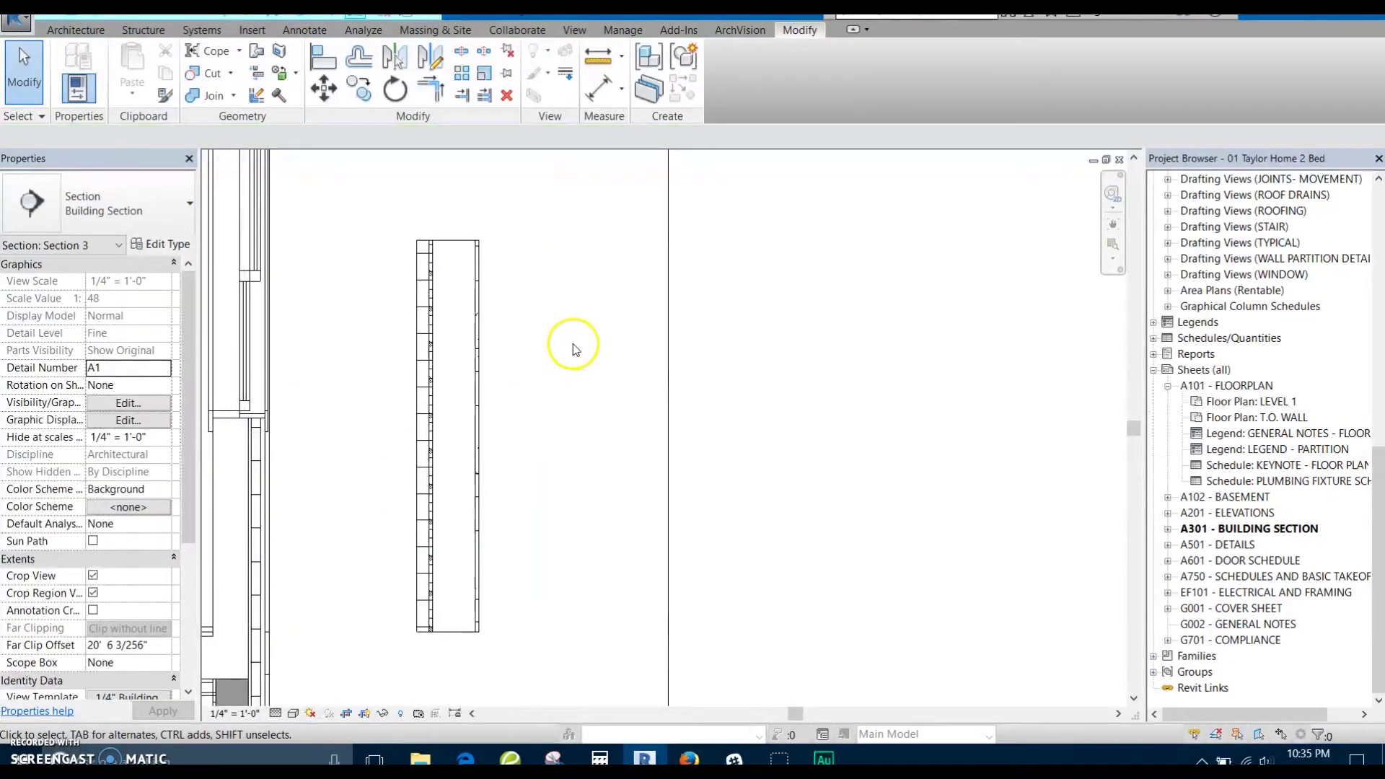
left_click(476, 351)
Test the 2x8 Bottom Plate and Double Top Plate checkboxes, leaving the plates off
middle_click_drag(515, 390, 493, 398)
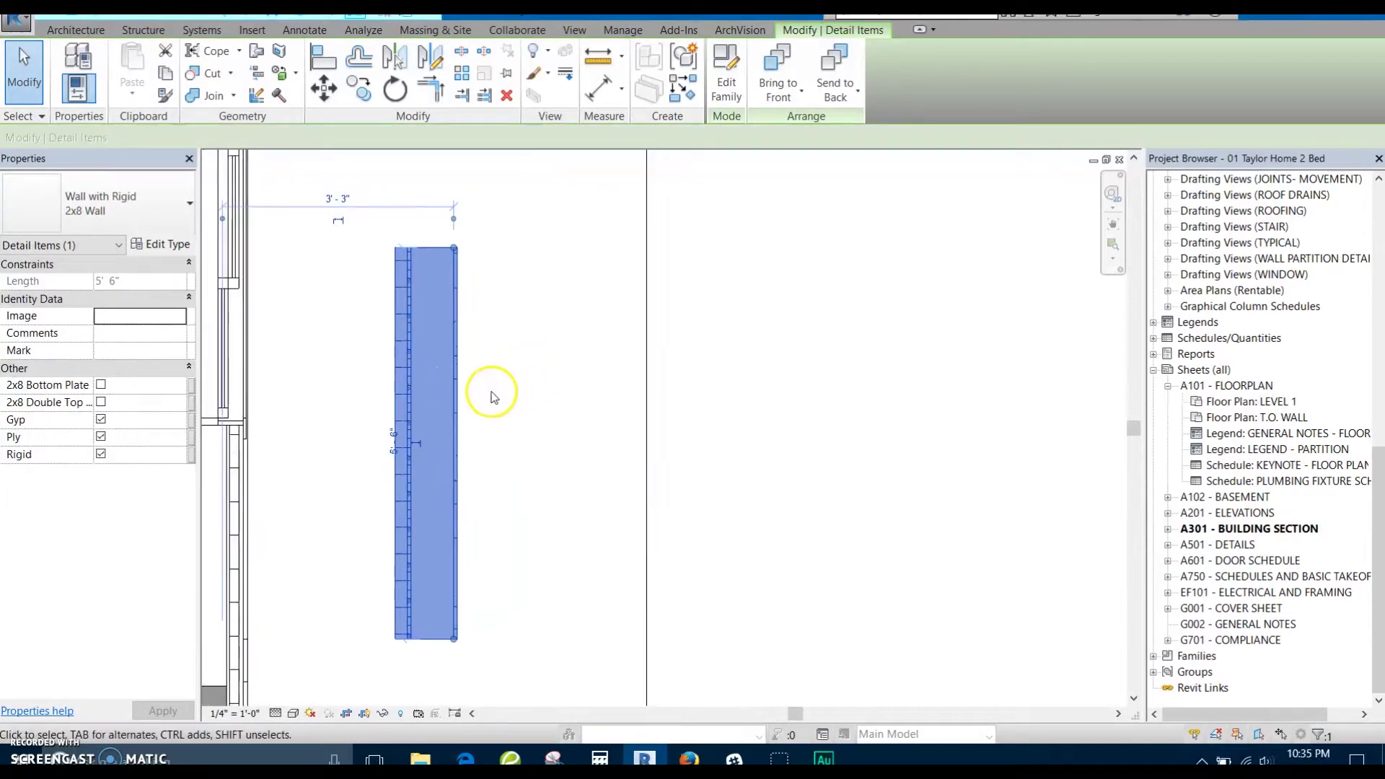
scroll(493, 397, "up", 1)
left_click(101, 388)
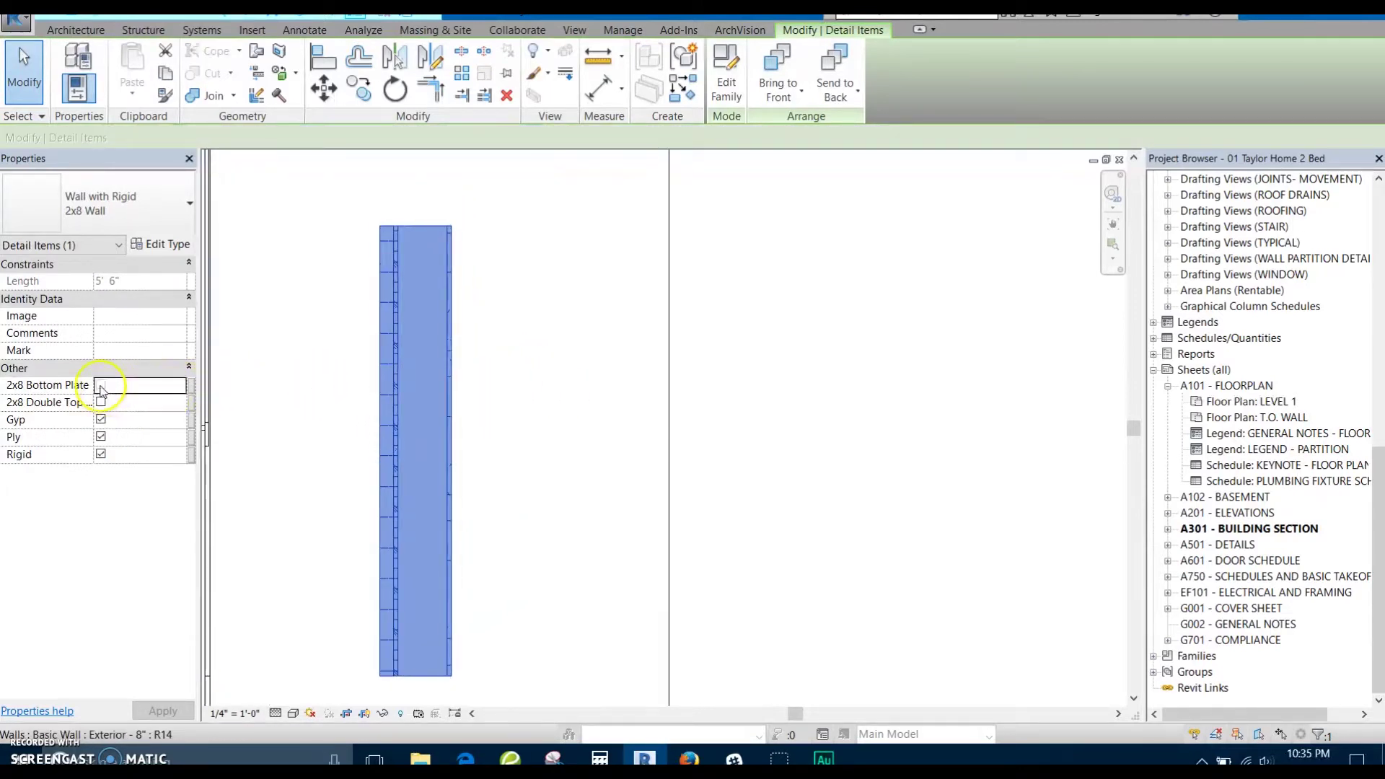
left_click(102, 404)
scroll(374, 411, "down", 1)
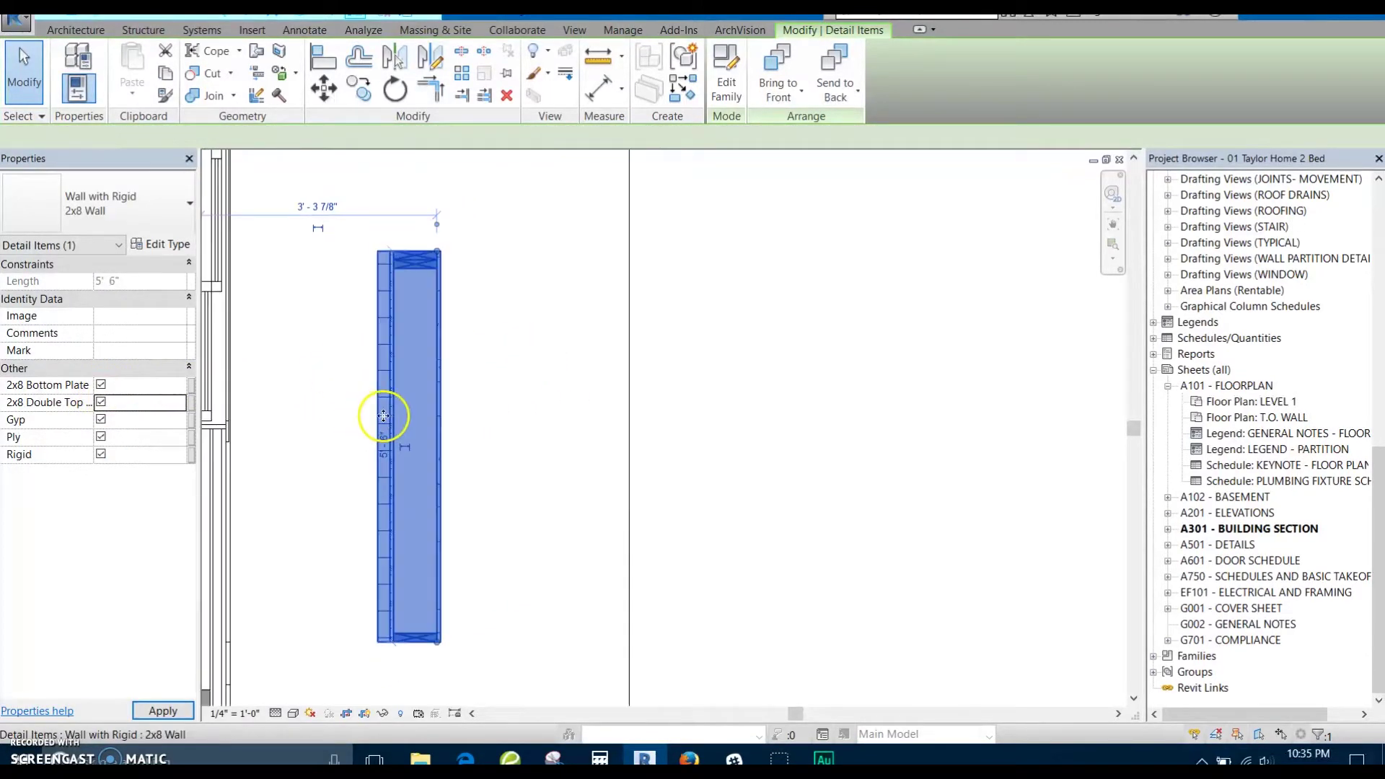
middle_click_drag(374, 411, 435, 411)
key("Escape")
scroll(476, 249, "up", 1)
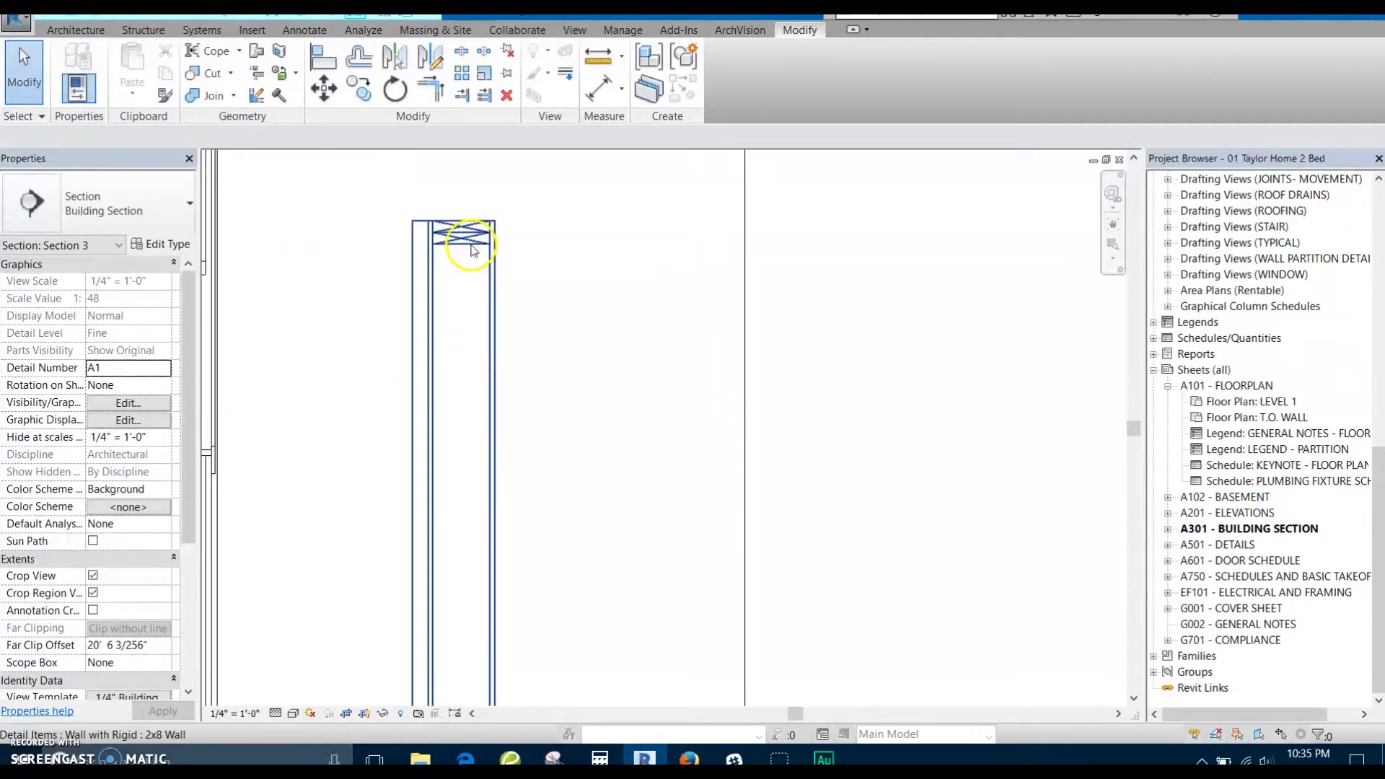
left_click(465, 244)
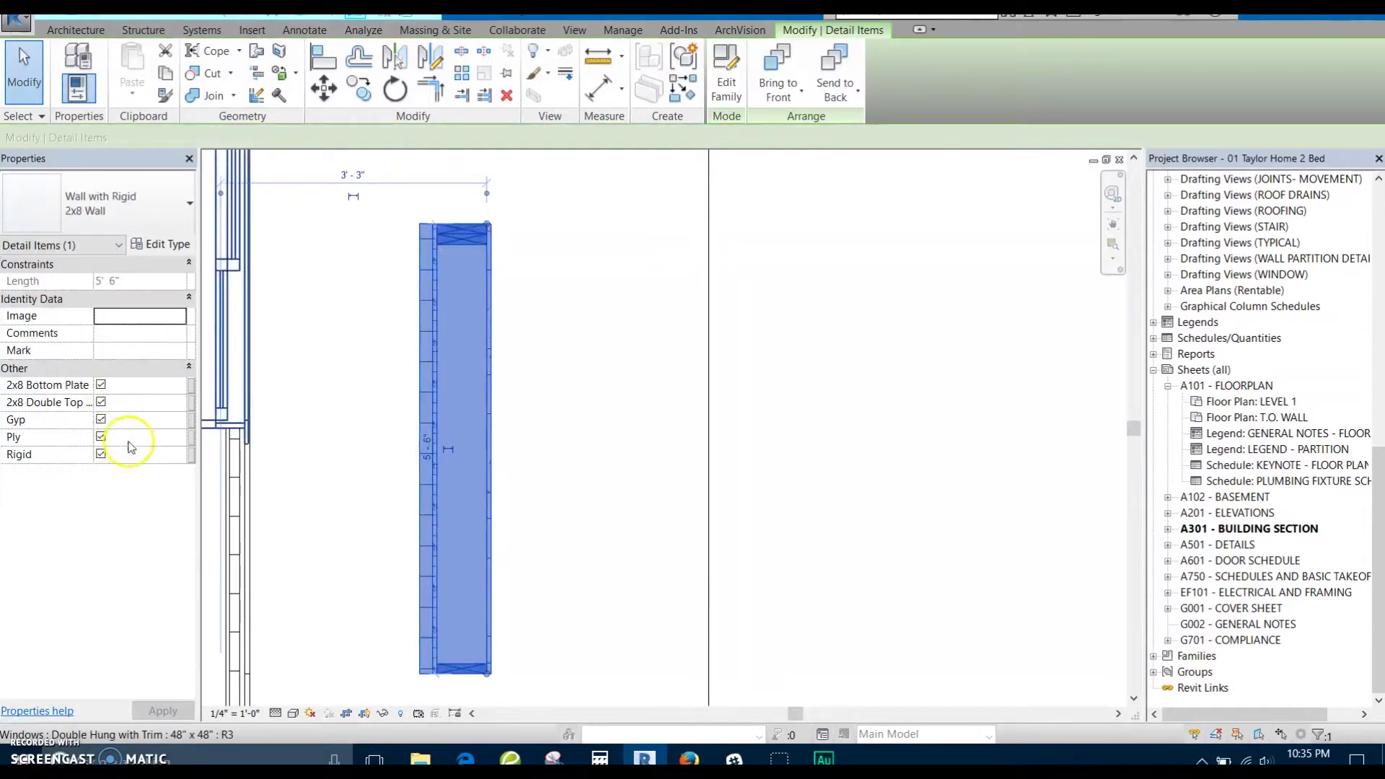
left_click(101, 385)
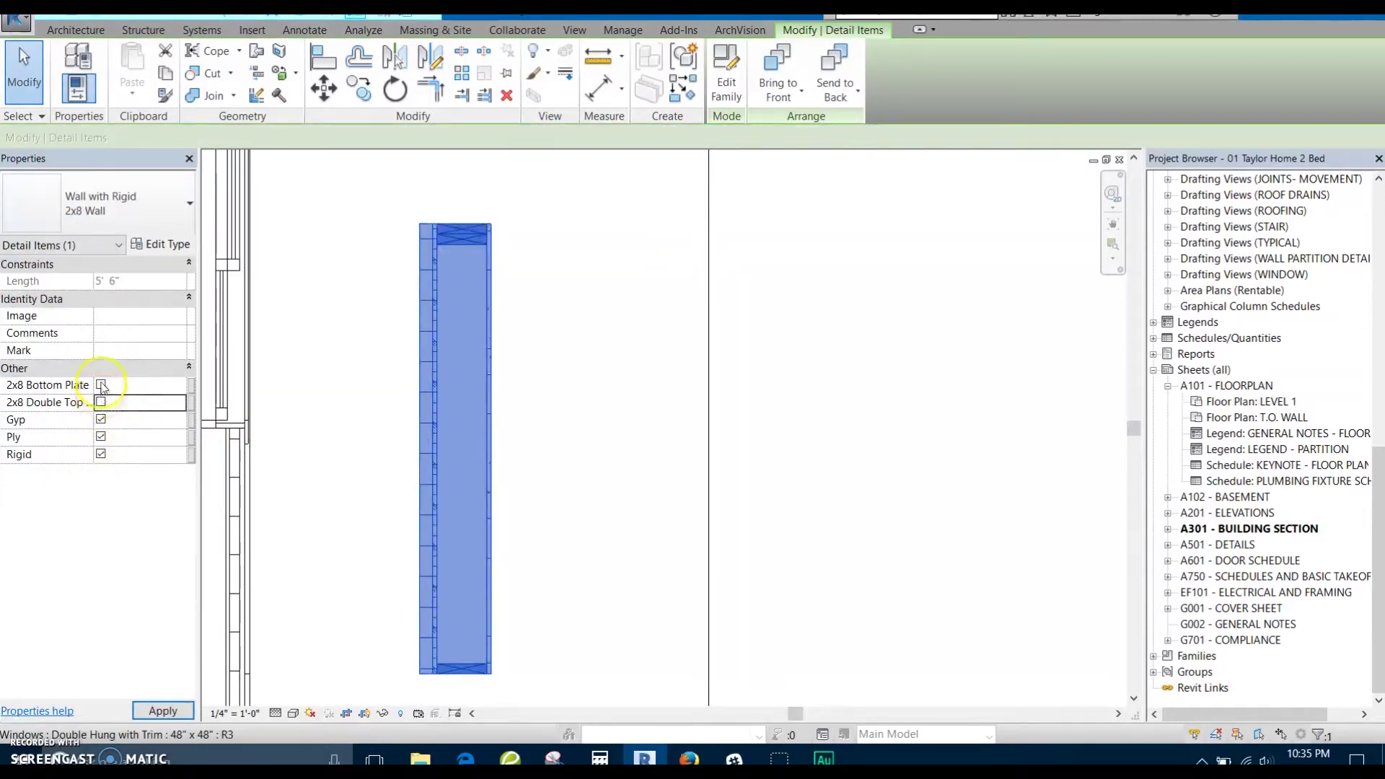
left_click(567, 344)
scroll(577, 343, "down", 1)
Place a second 5' 4" Wall with Rigid detail to the right of the first
middle_click_drag(577, 343, 586, 311)
key("Return")
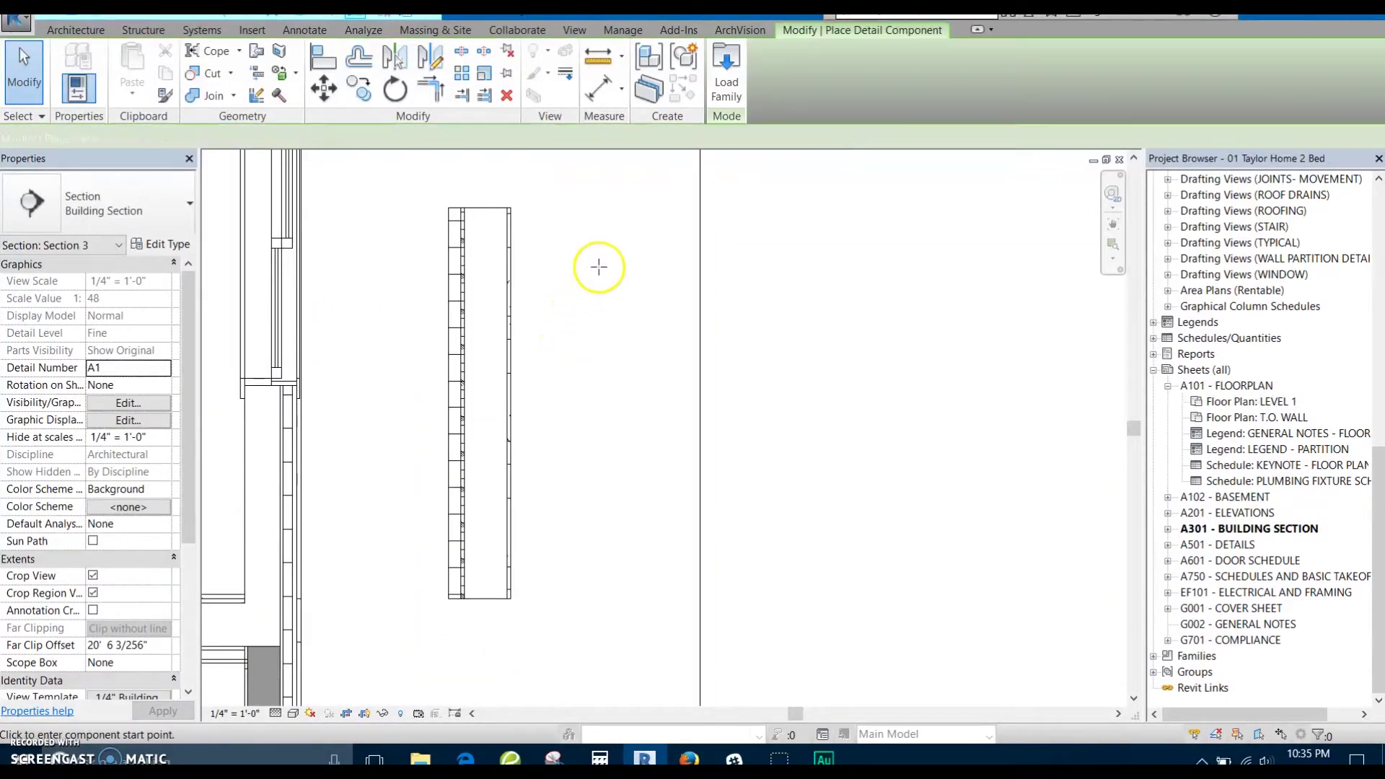
left_click(626, 588)
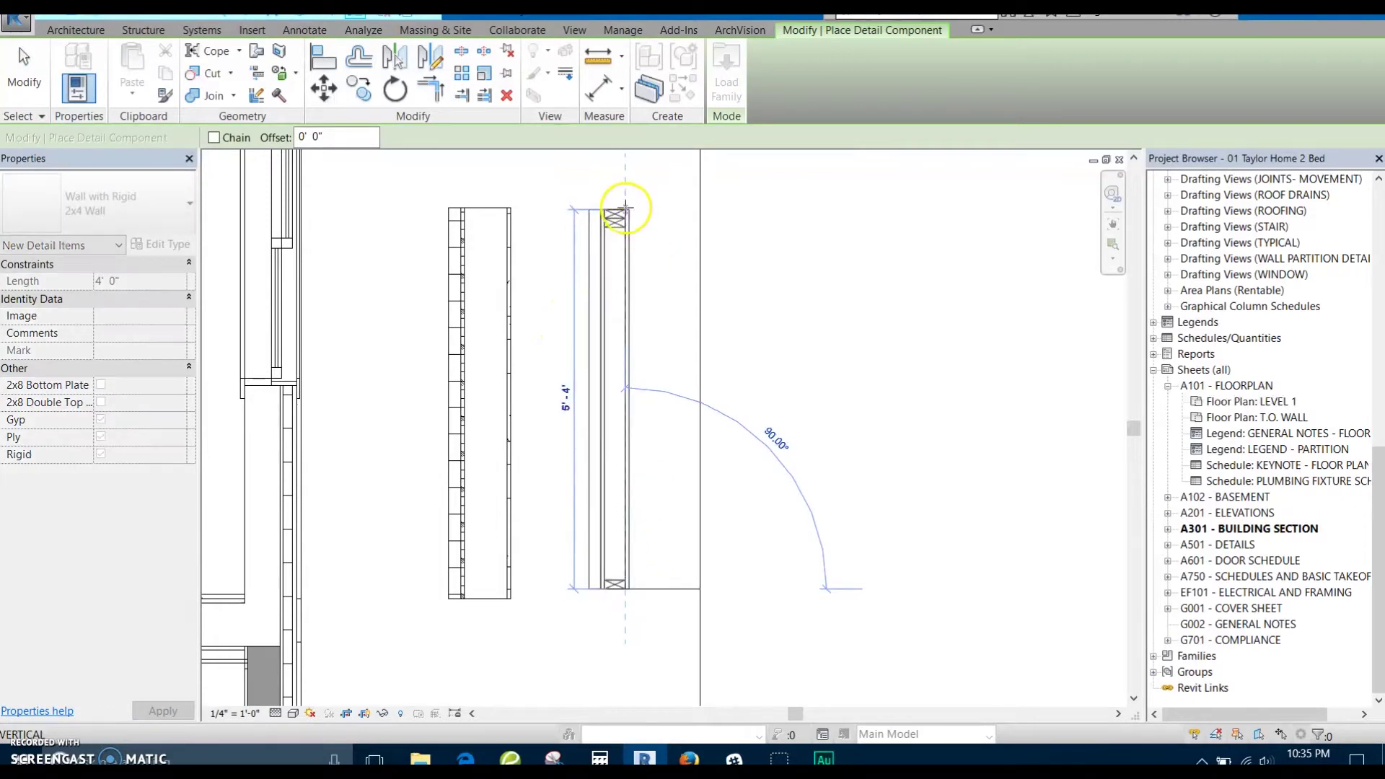
left_click(626, 210)
key("Escape")
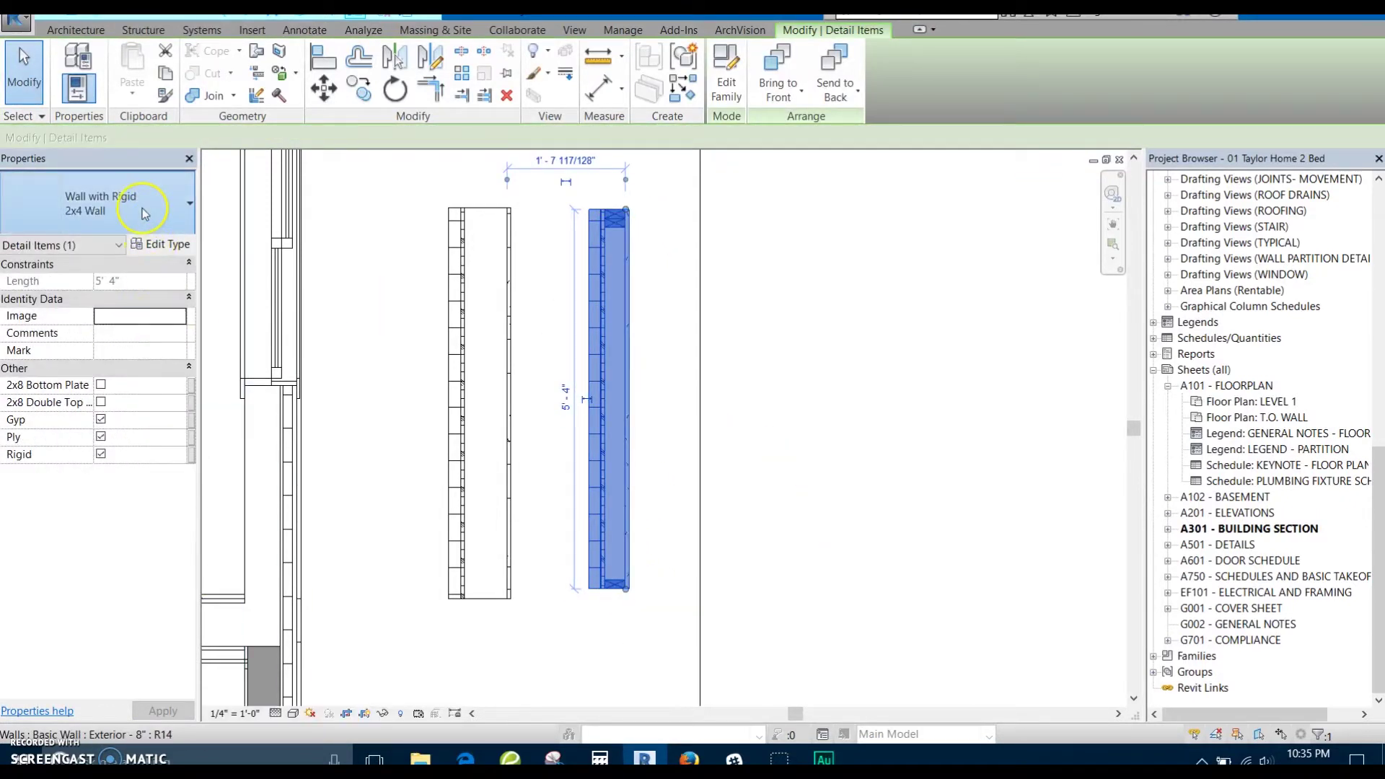
Change the new detail to 2x8 Wall with the 2x8 Double Top plate turned on
left_click(109, 205)
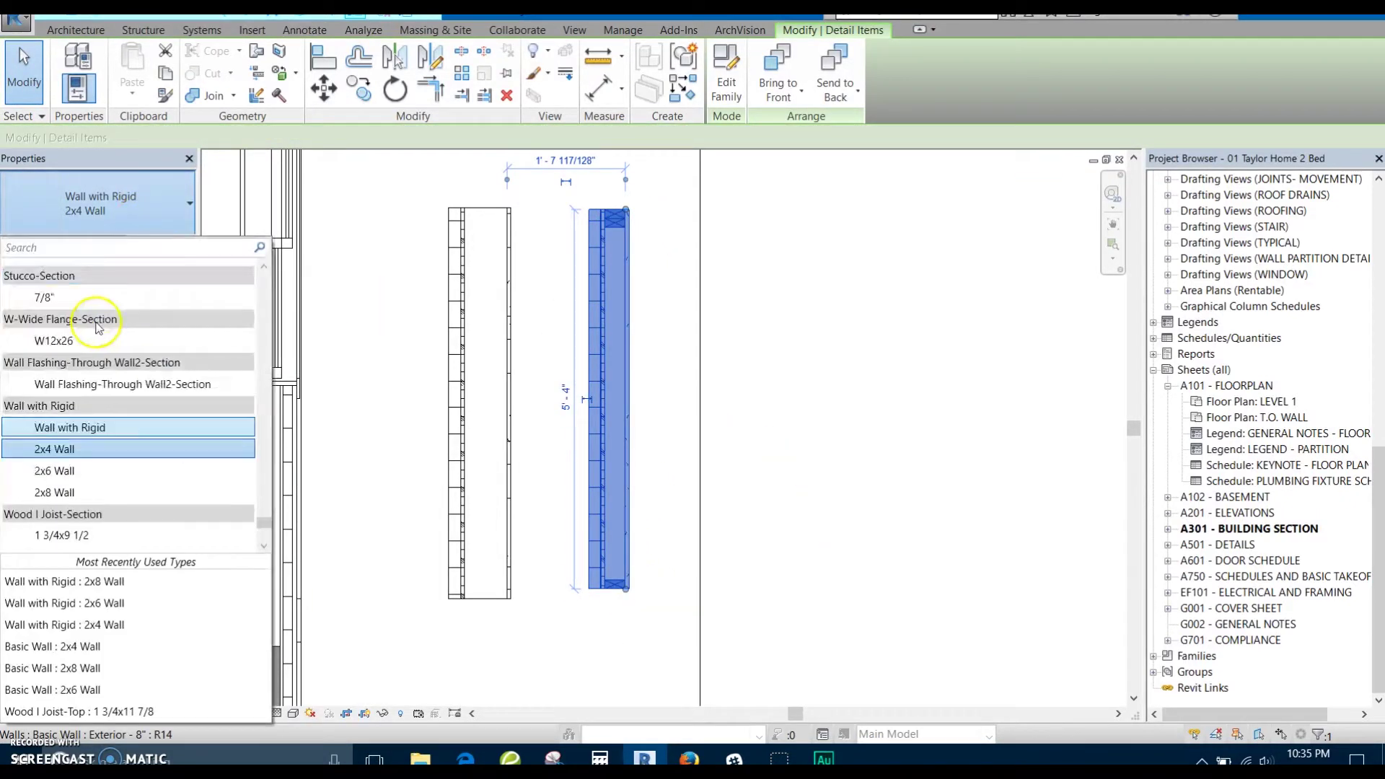
left_click(101, 495)
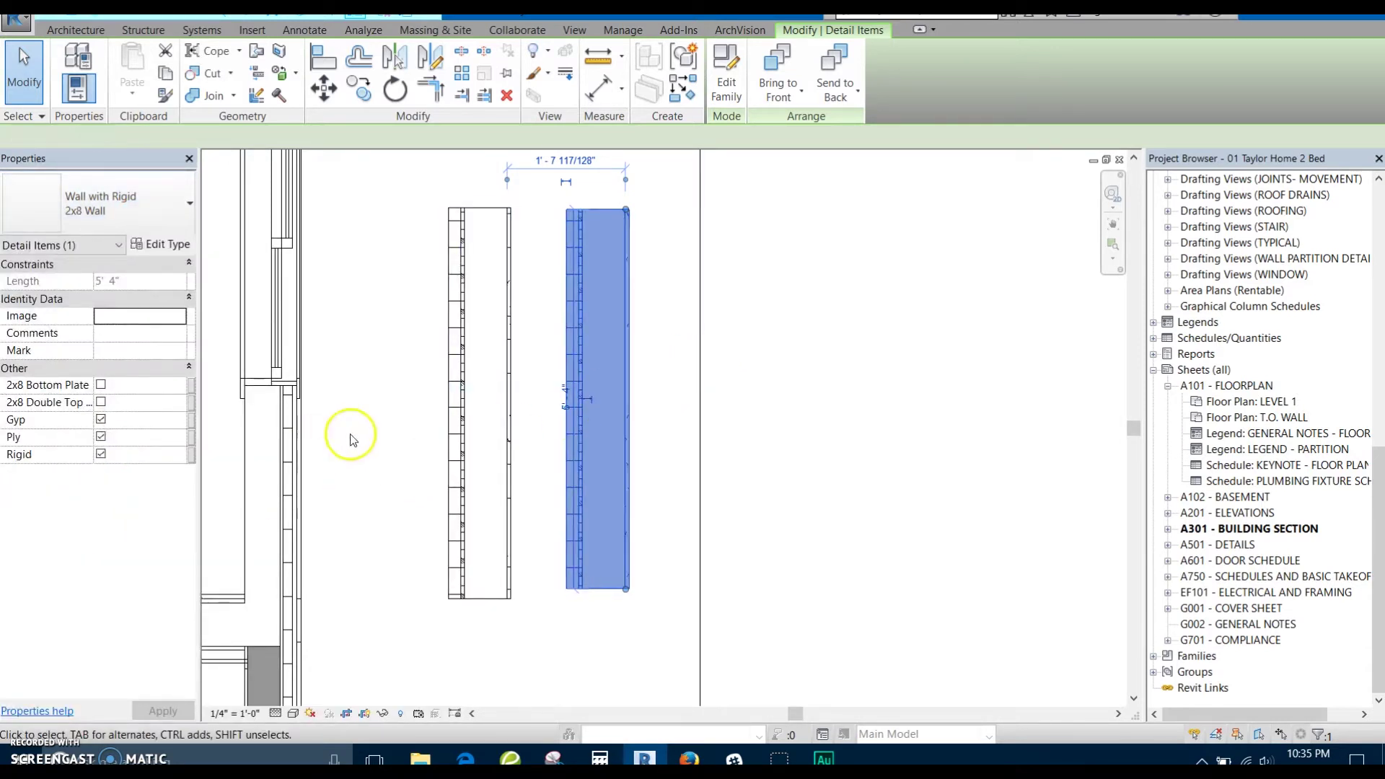
left_click(101, 402)
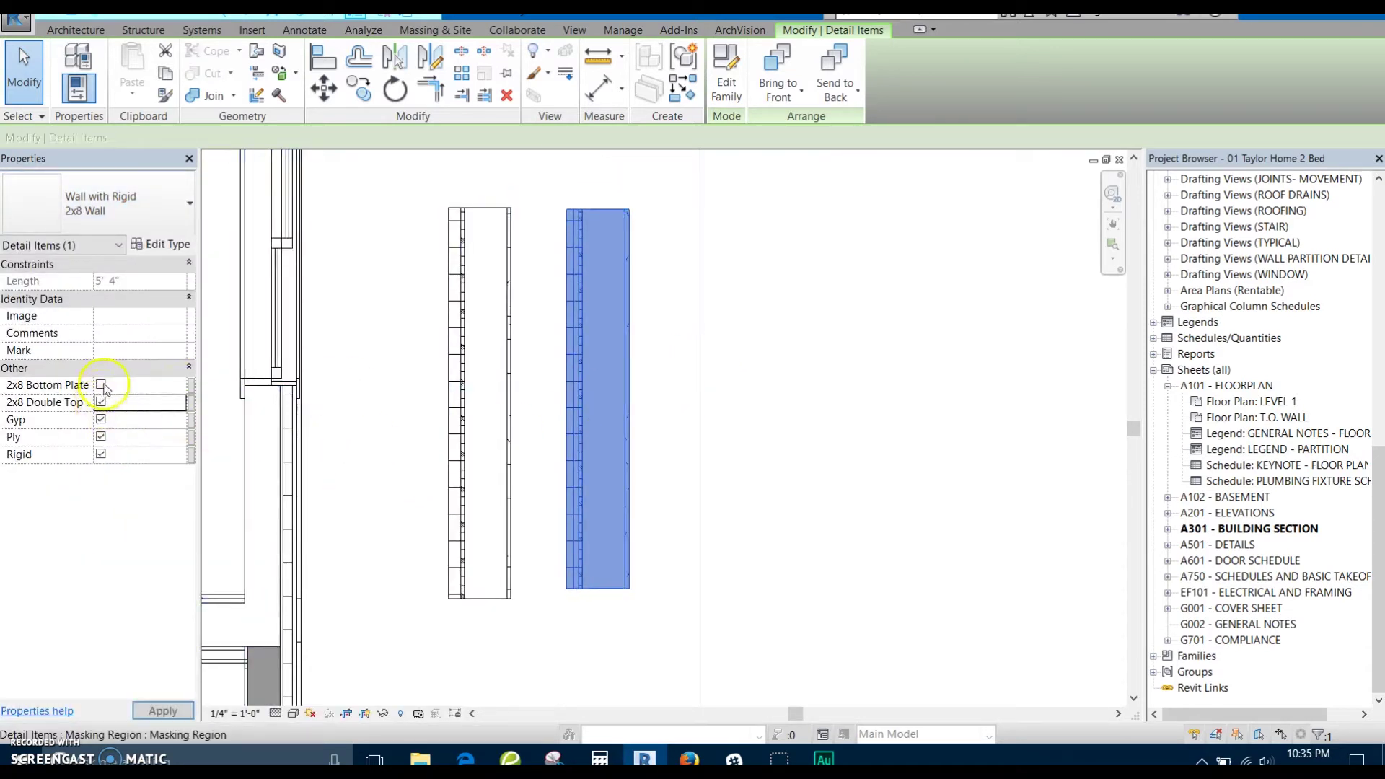
left_click(743, 382)
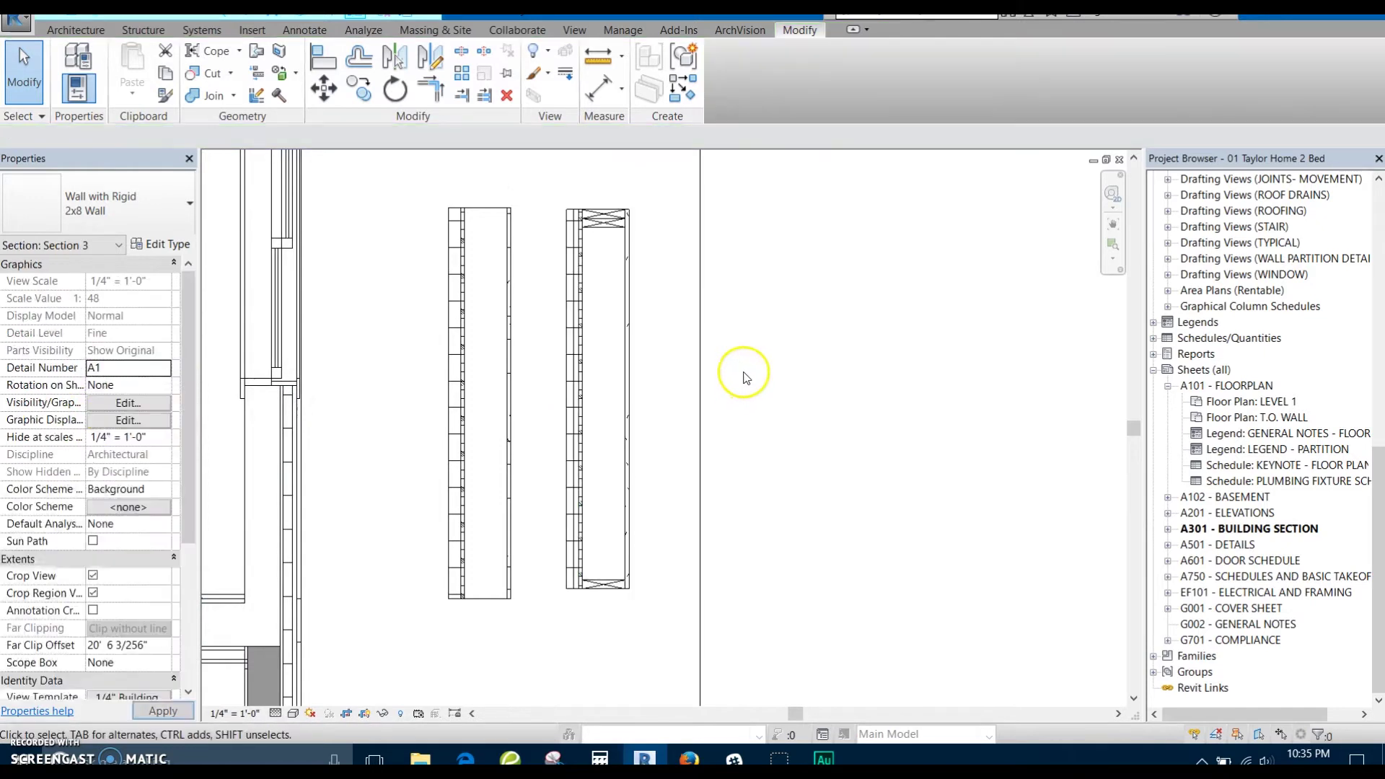
left_click(489, 448)
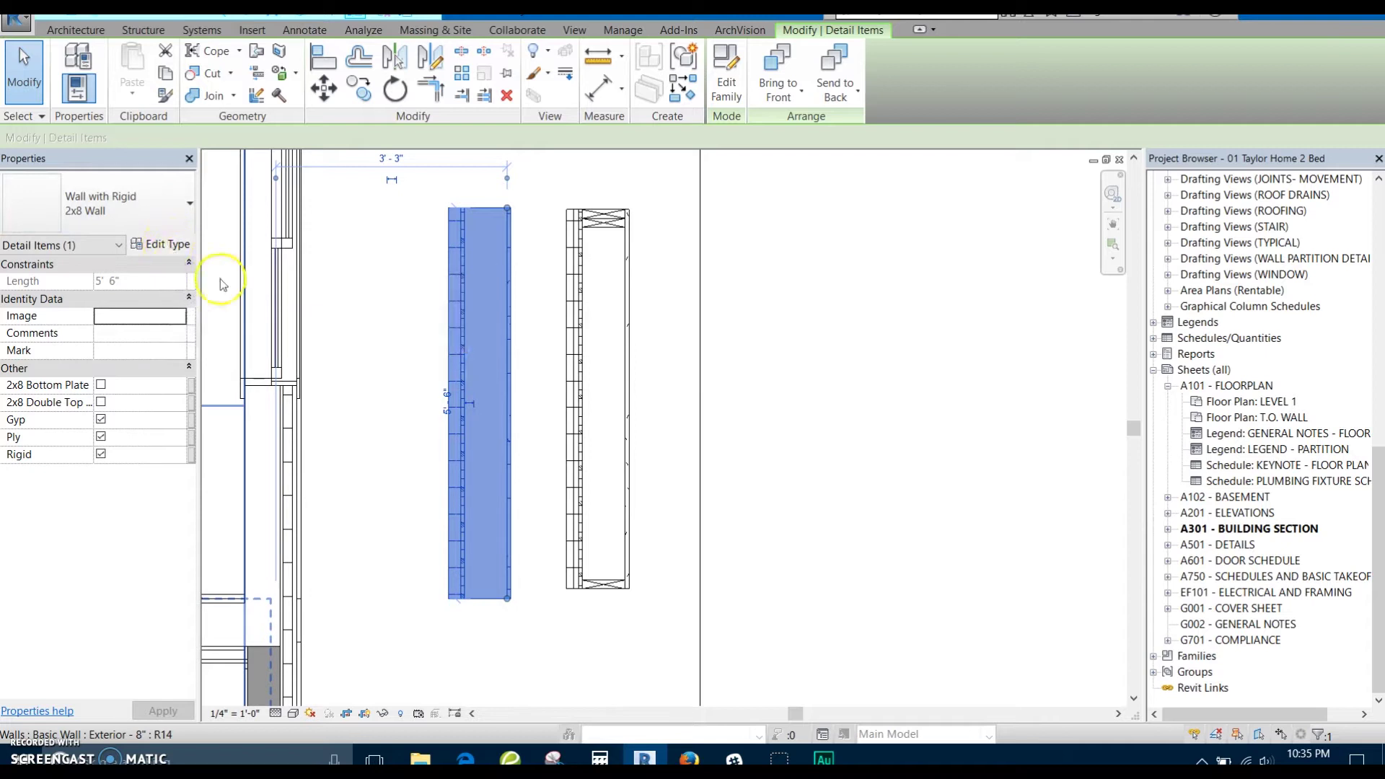
Review the 2x8 Wall type parameters, then switch both wall details to 2x6 Wall
left_click(155, 245)
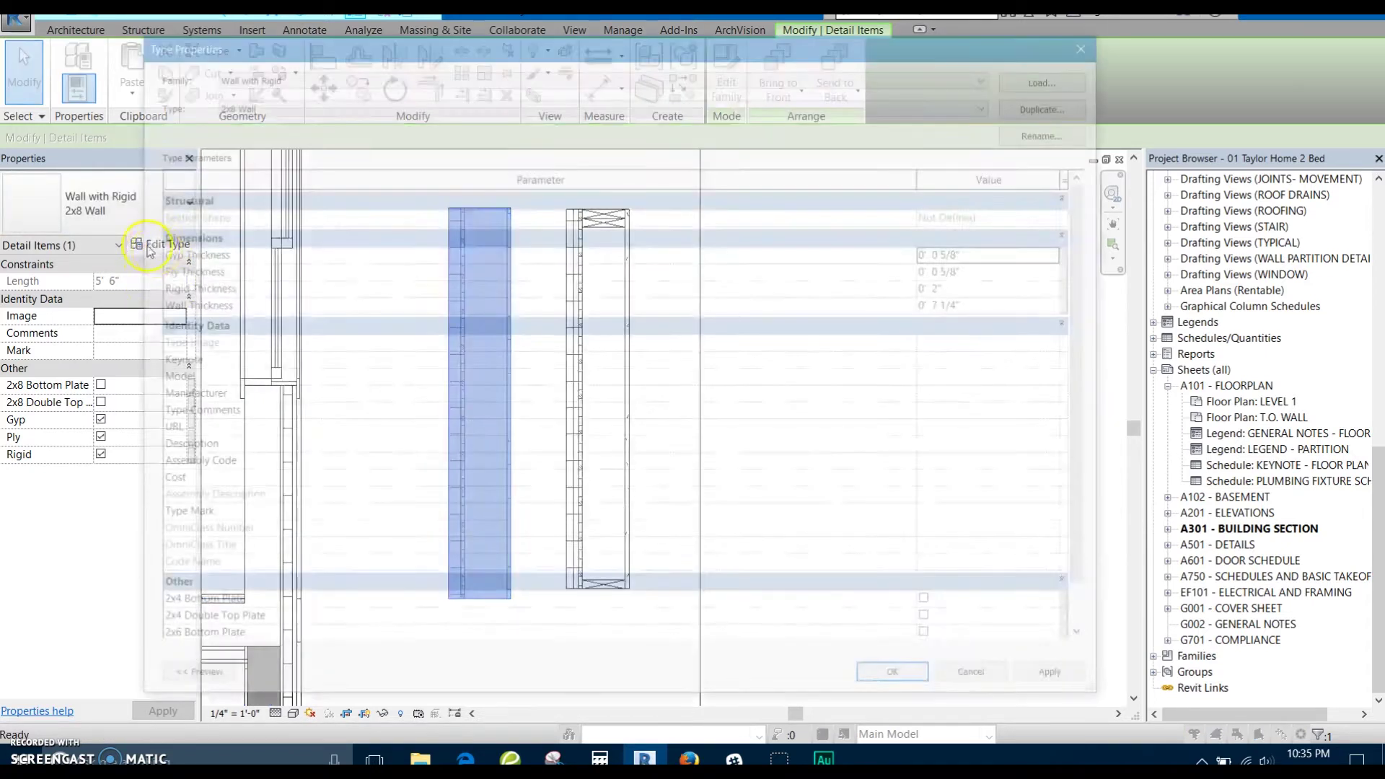
scroll(569, 323, "down", 1)
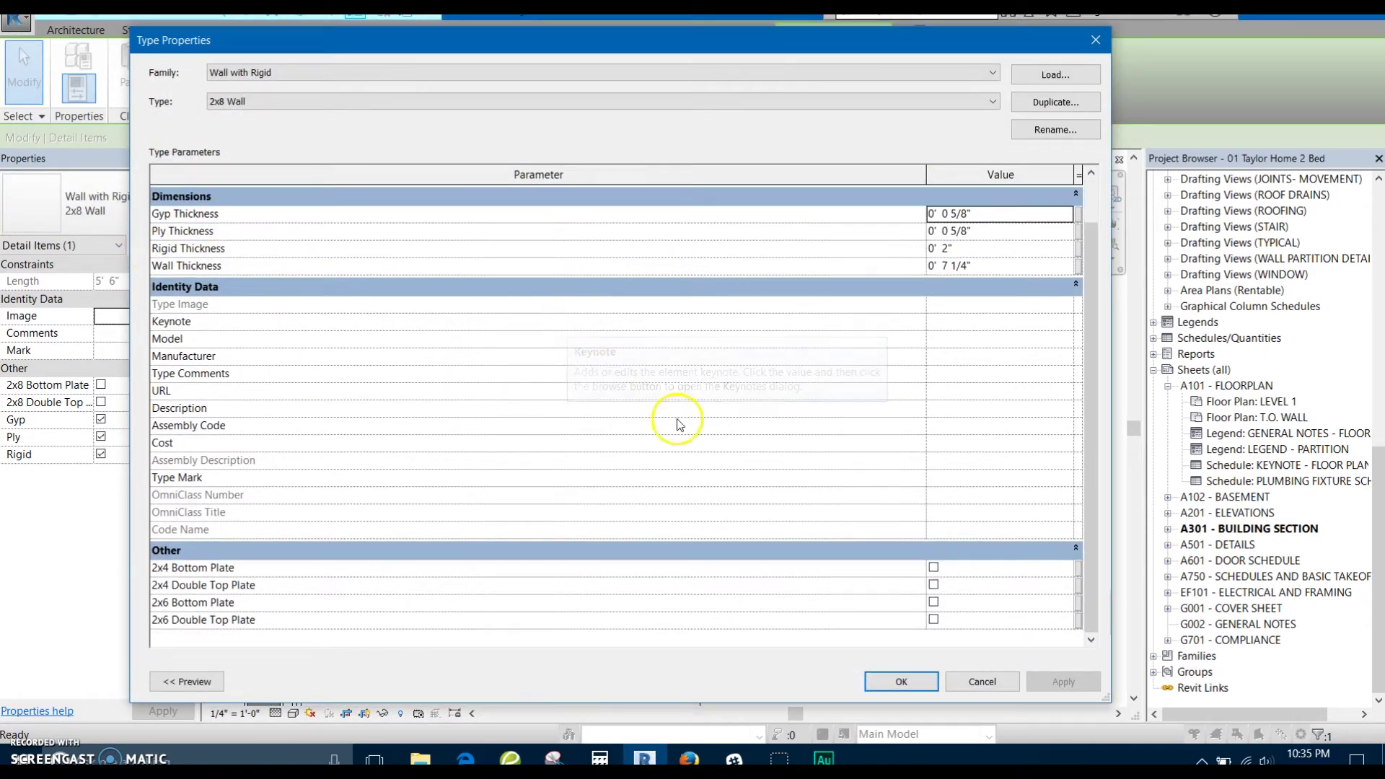
left_click(992, 684)
left_click(608, 398, "ctrl")
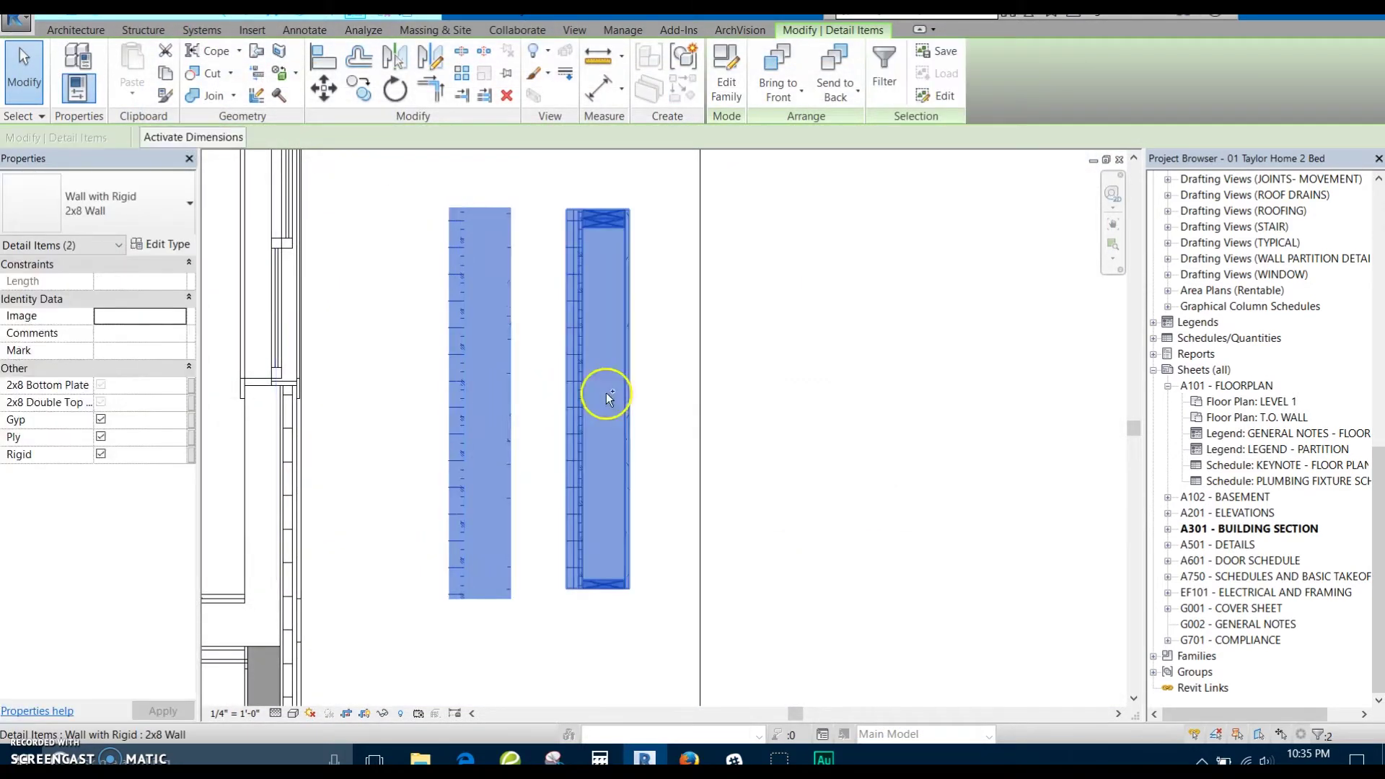
left_click(97, 204)
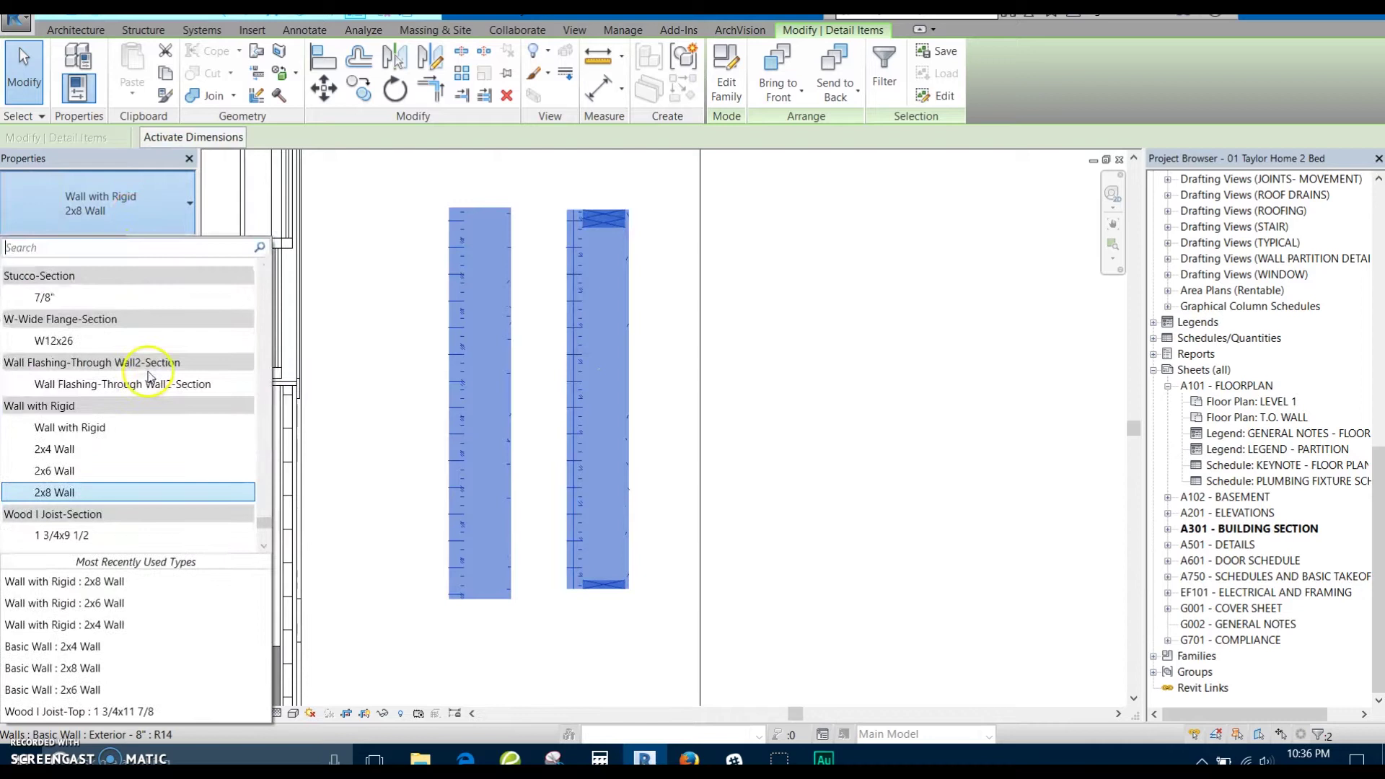
left_click(101, 467)
Reselect the right wall detail to check its 2x6 Wall type and plate settings
left_click(532, 324)
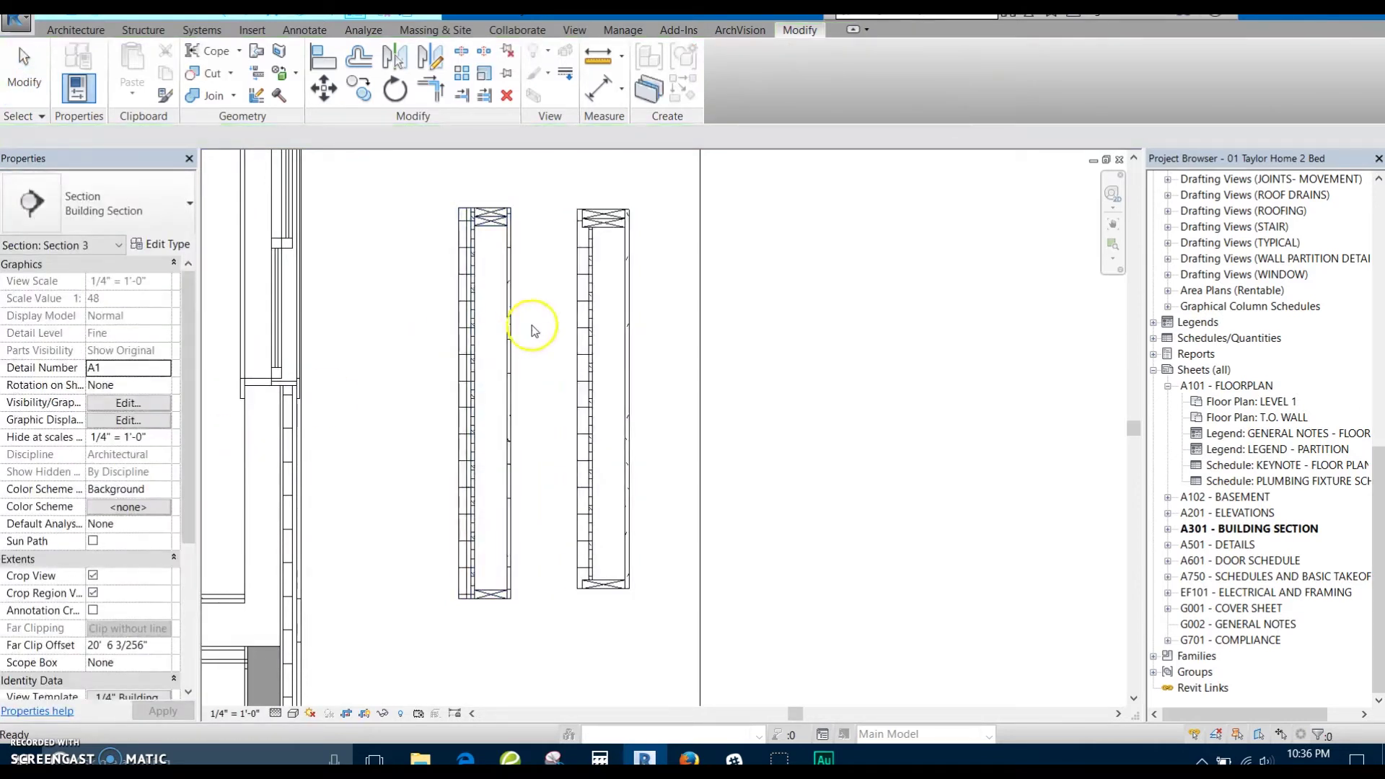
middle_click_drag(690, 397, 660, 400)
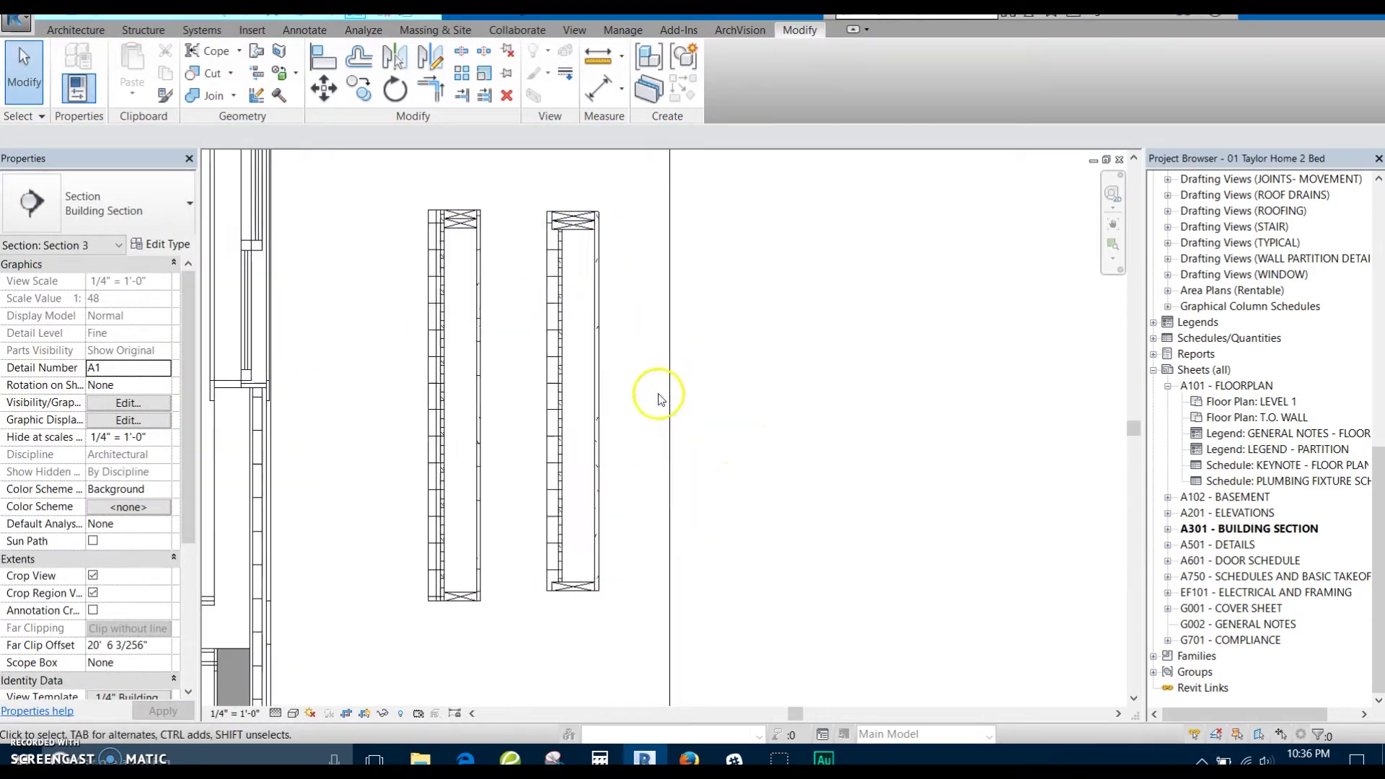
left_click(600, 402)
left_click(656, 351)
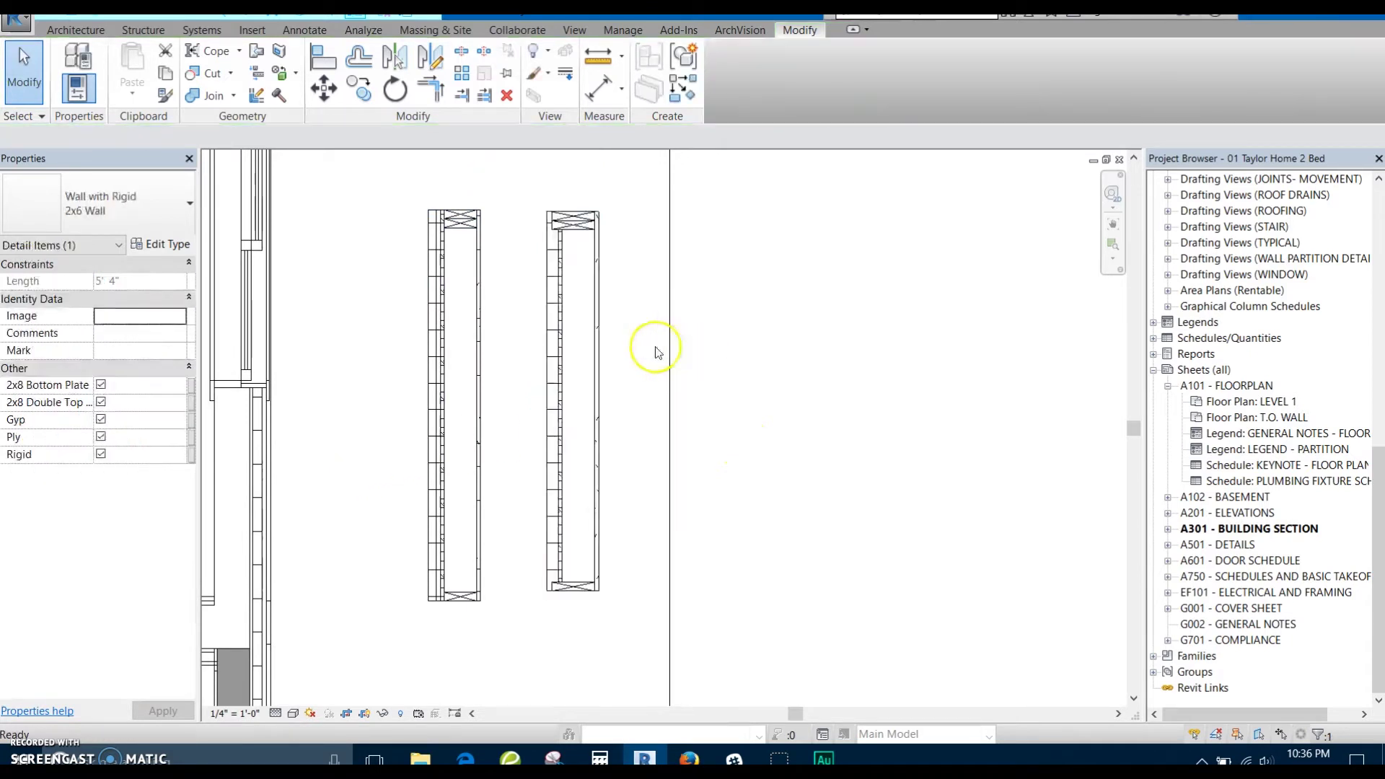
left_click(600, 349)
scroll(623, 309, "up", 1)
middle_click_drag(624, 309, 582, 310)
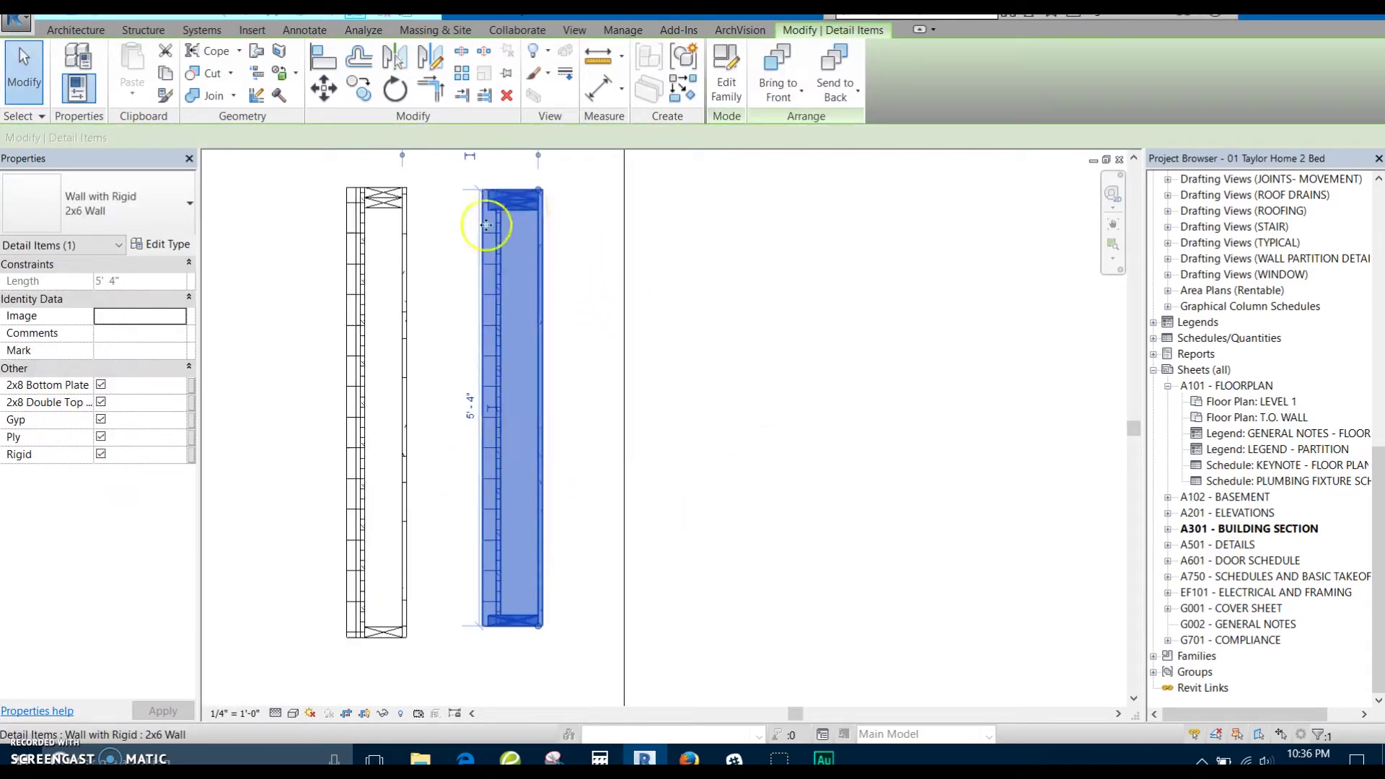
left_click(578, 340)
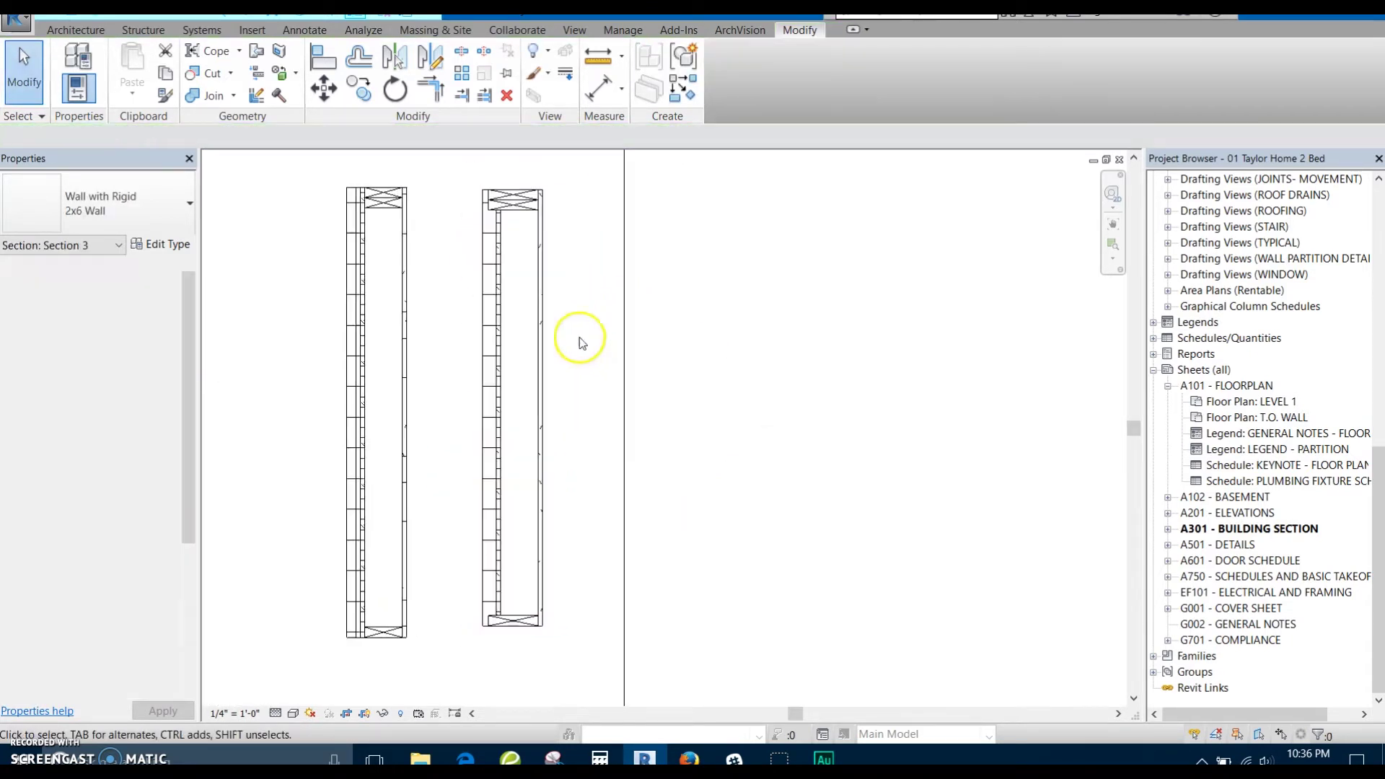
left_click(525, 217)
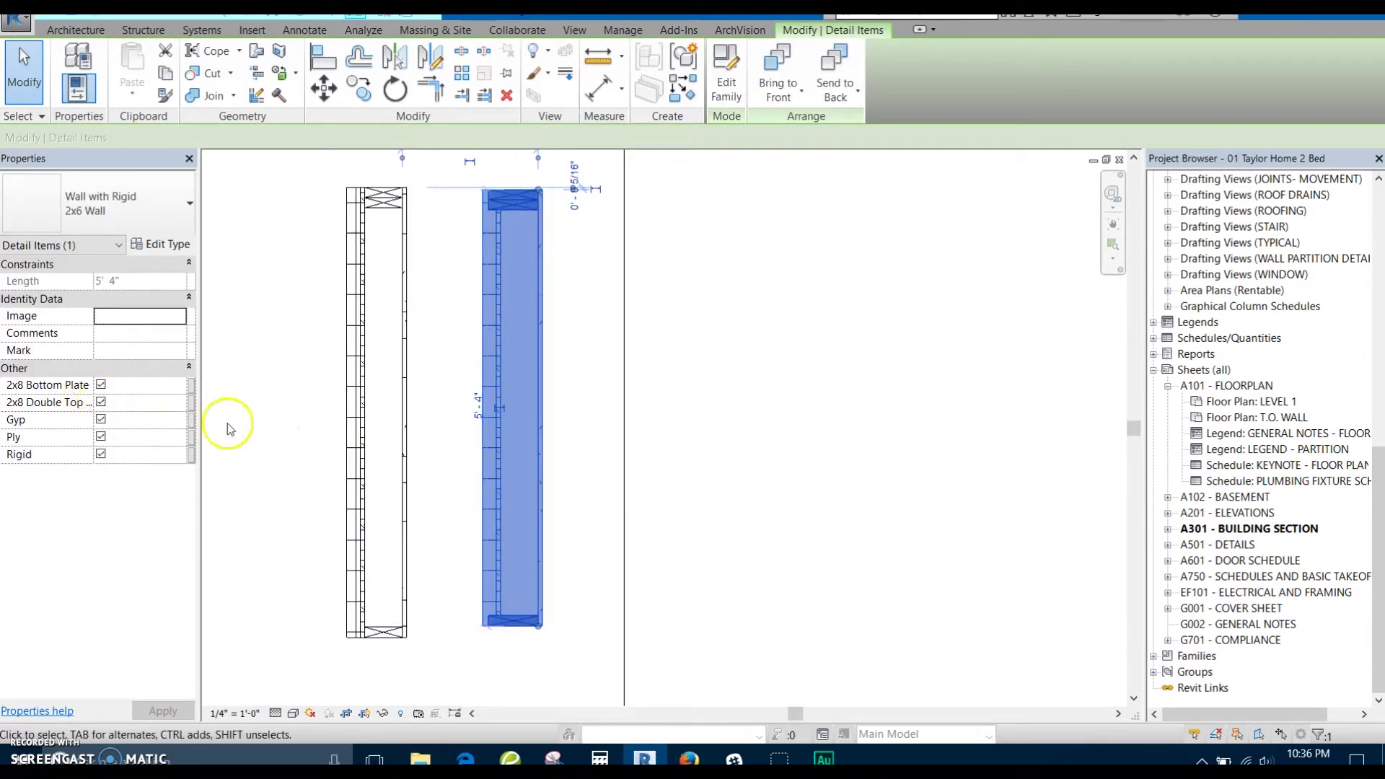
left_click(457, 263)
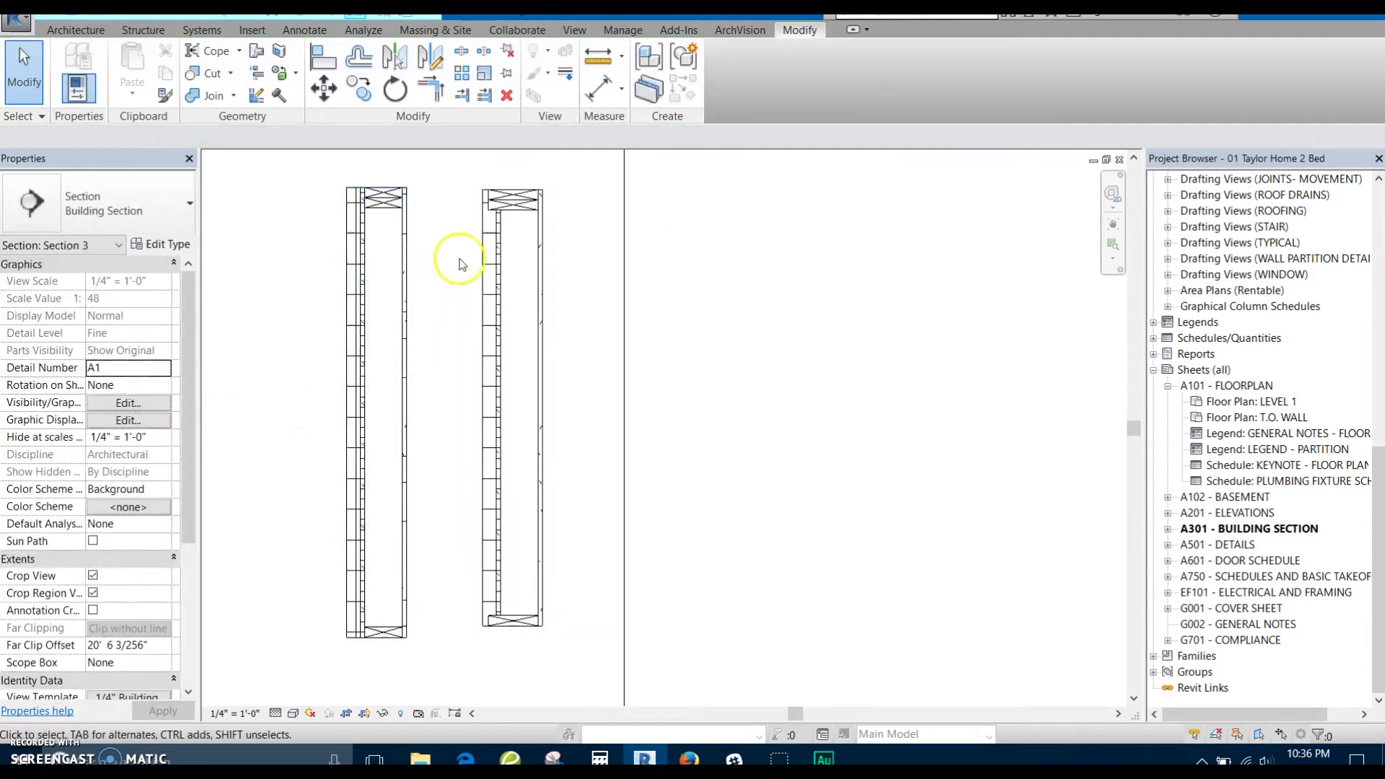
left_click(536, 271)
Open the Wall with Rigid family for editing and review its 2x8 Wall type
left_click(726, 86)
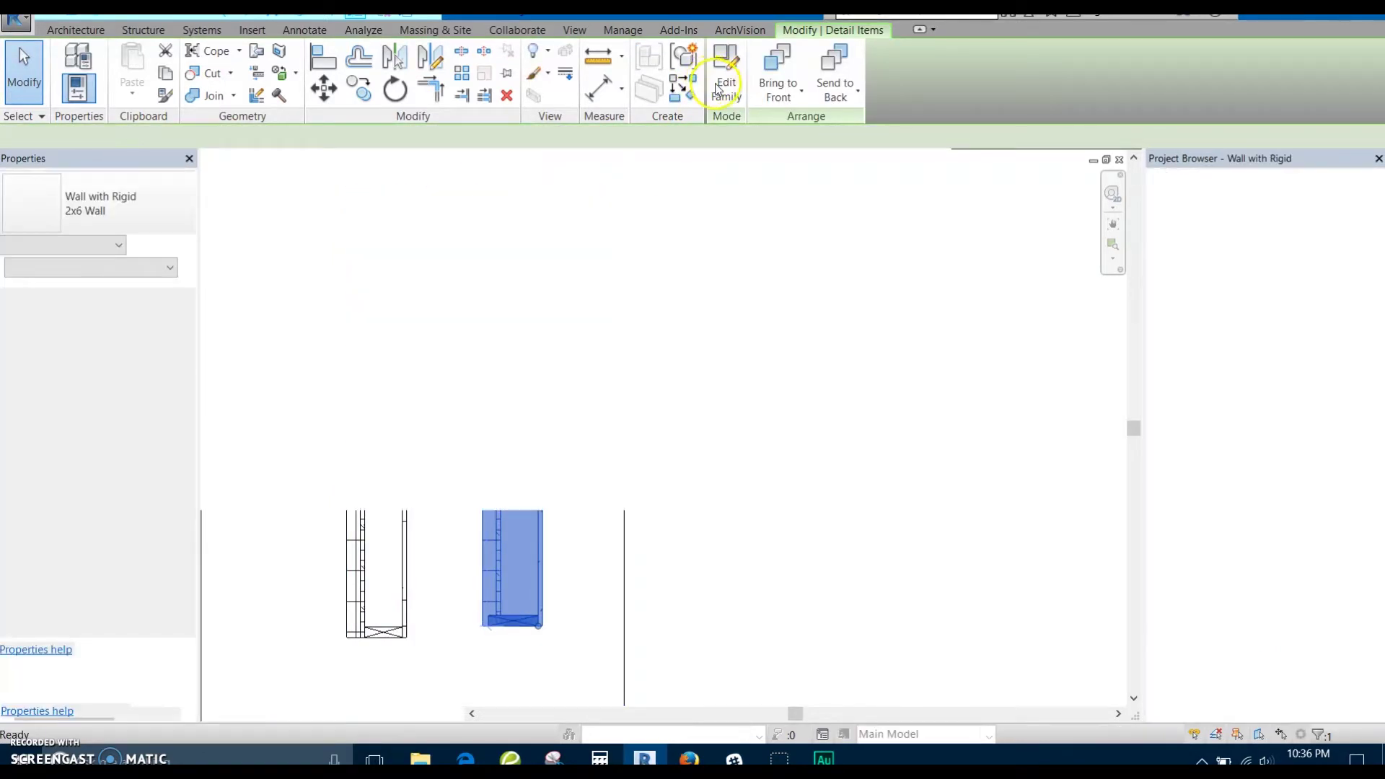
scroll(724, 404, "up", 2)
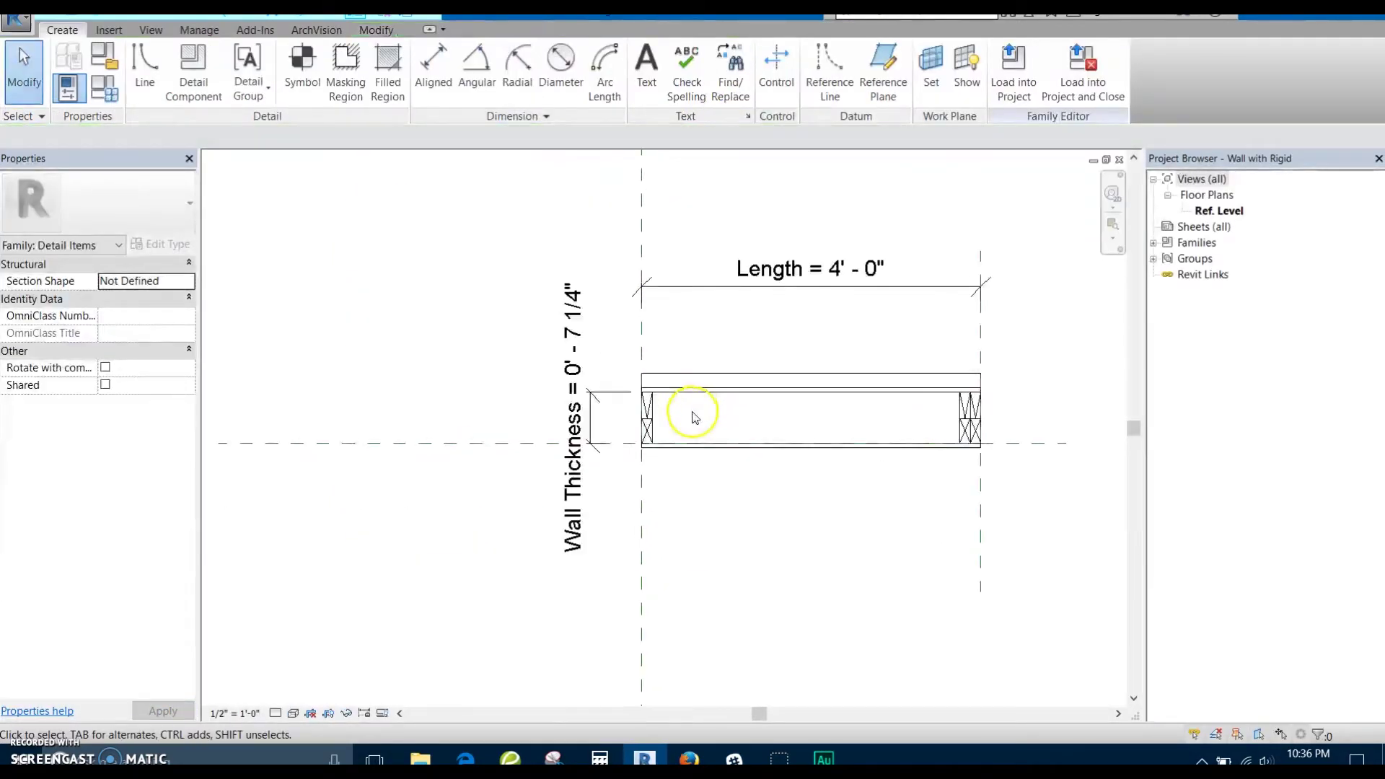
left_click(113, 105)
left_click(1067, 148)
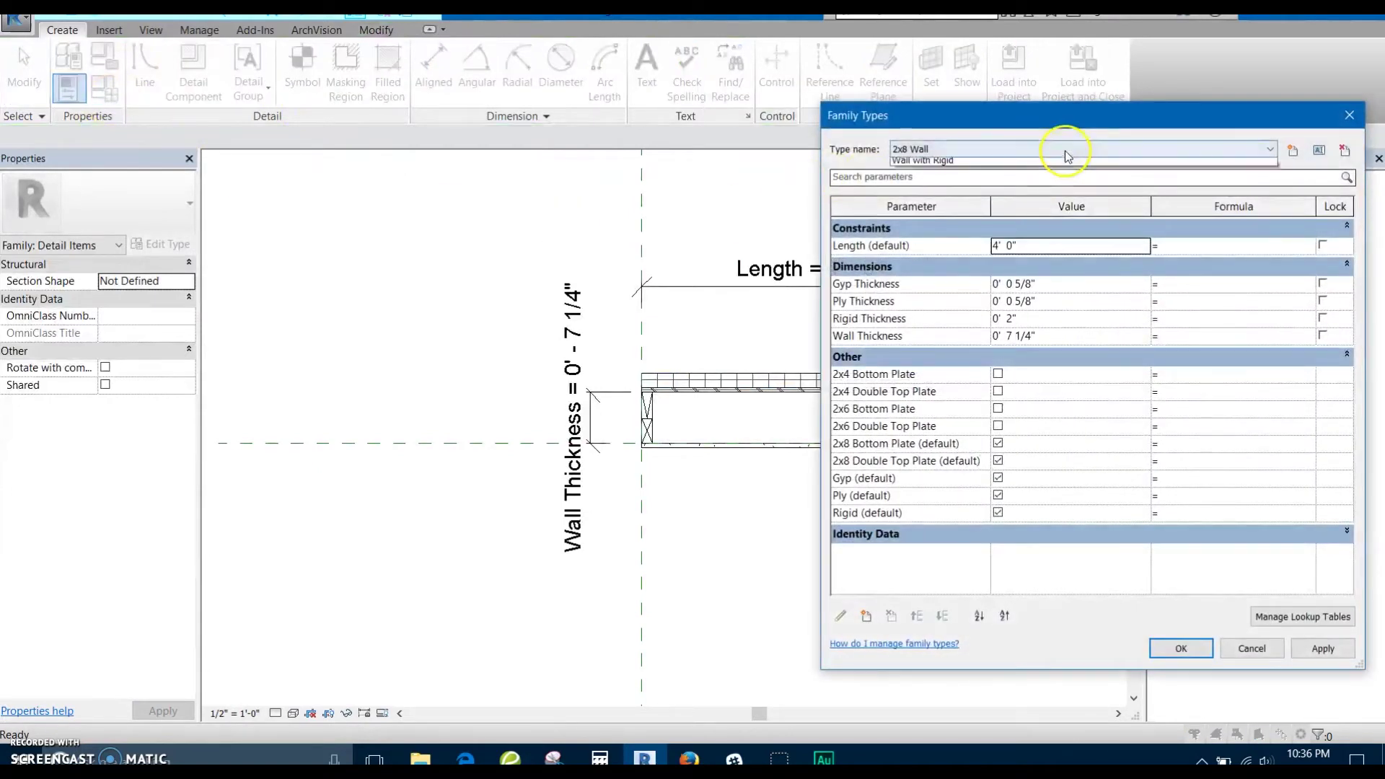
left_click(967, 179)
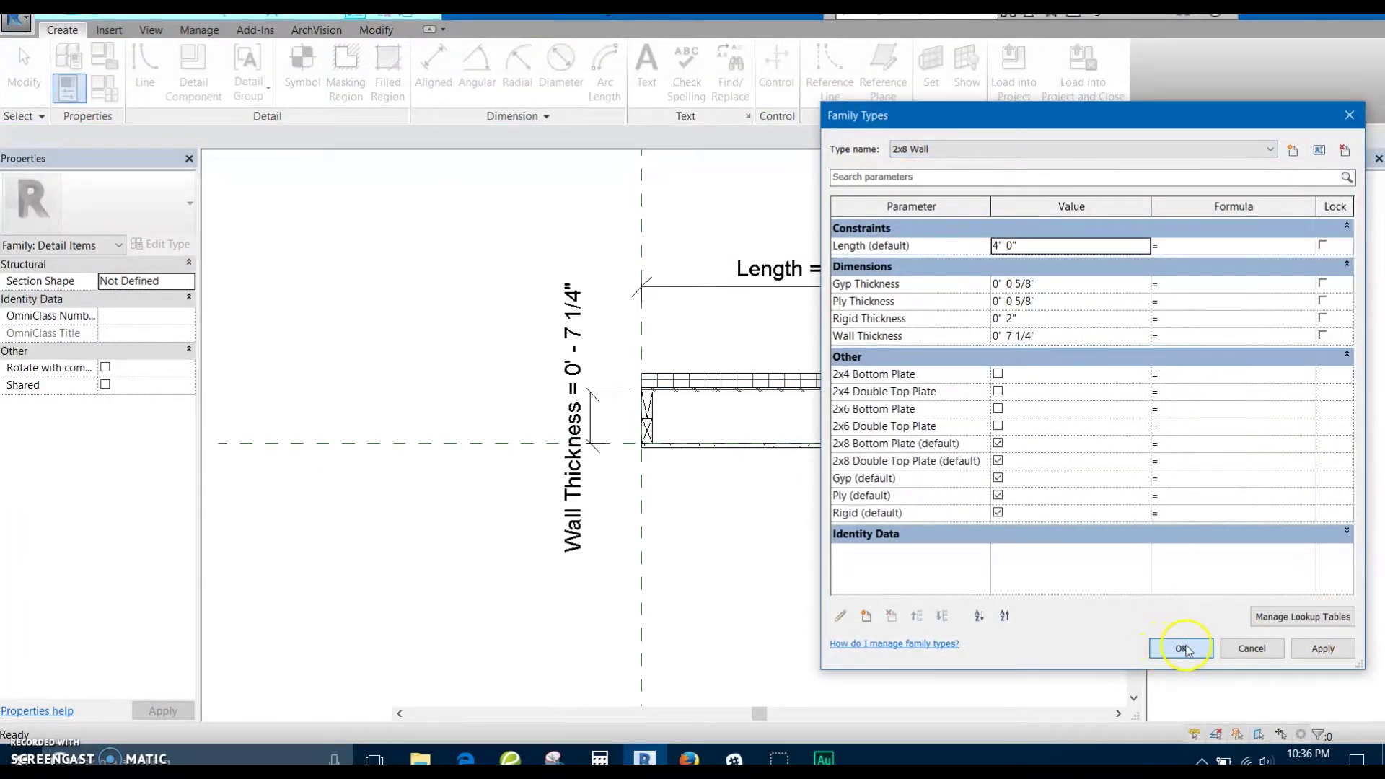
left_click(1174, 647)
middle_click_drag(891, 473, 568, 470)
scroll(568, 470, "up", 2)
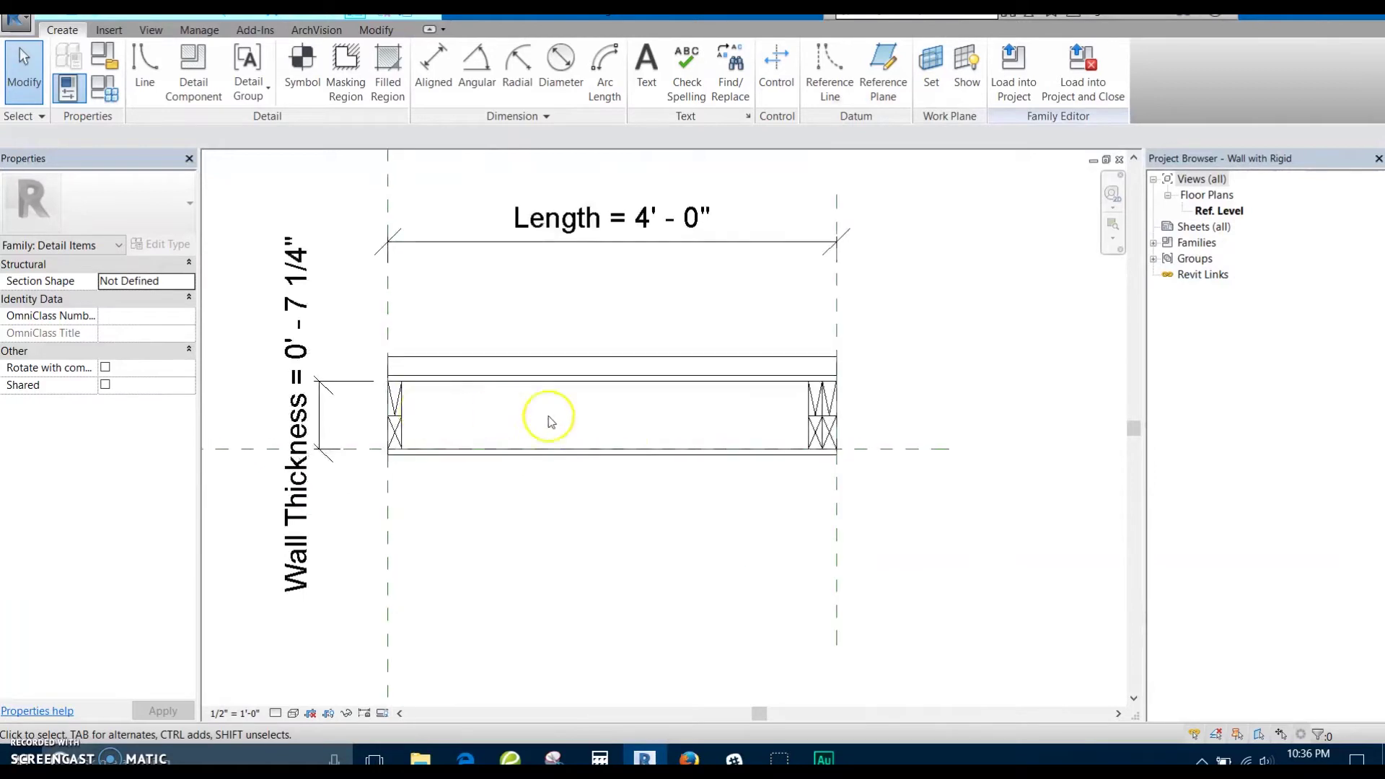
Delete the 2x8 Double Top Plate and 2x8 Bottom Plate parameters from Family Types
left_click(106, 89)
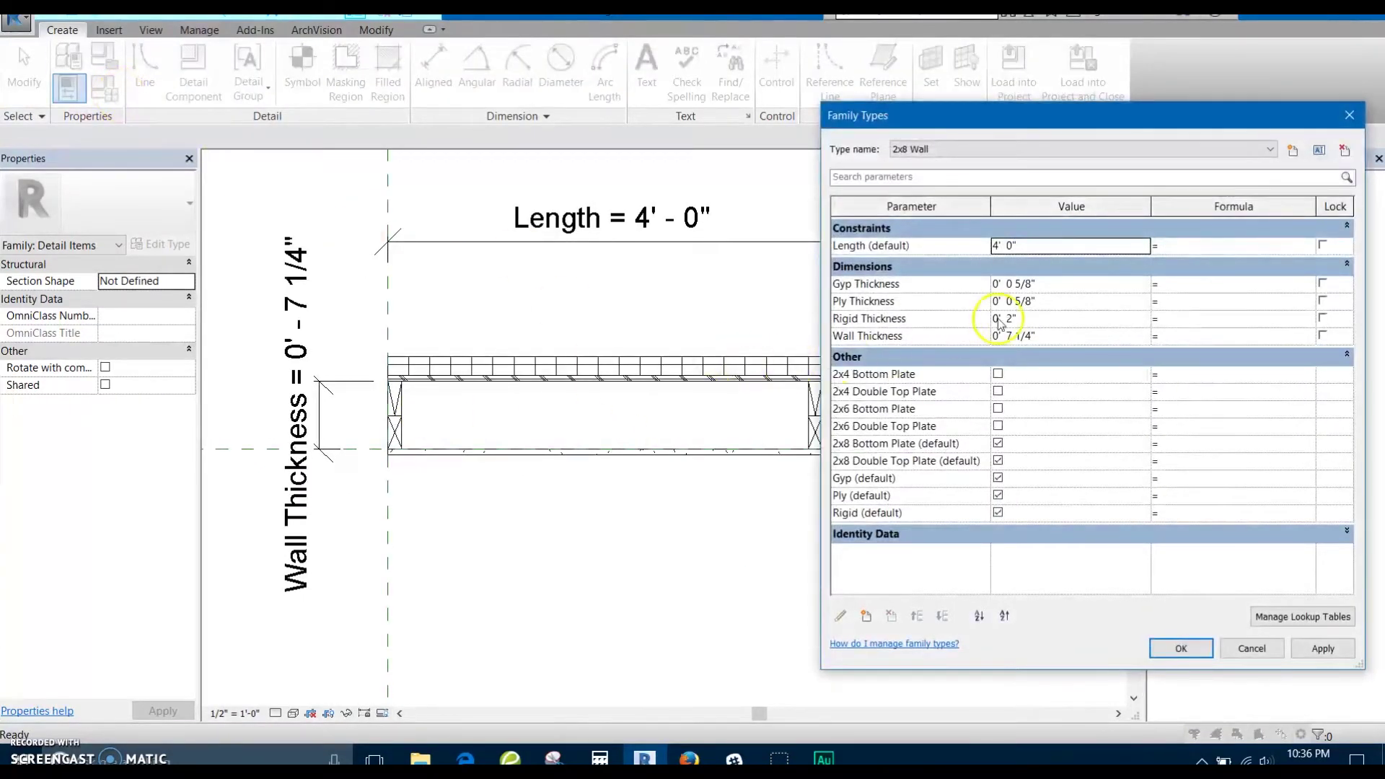
left_click(874, 447)
left_click(839, 460)
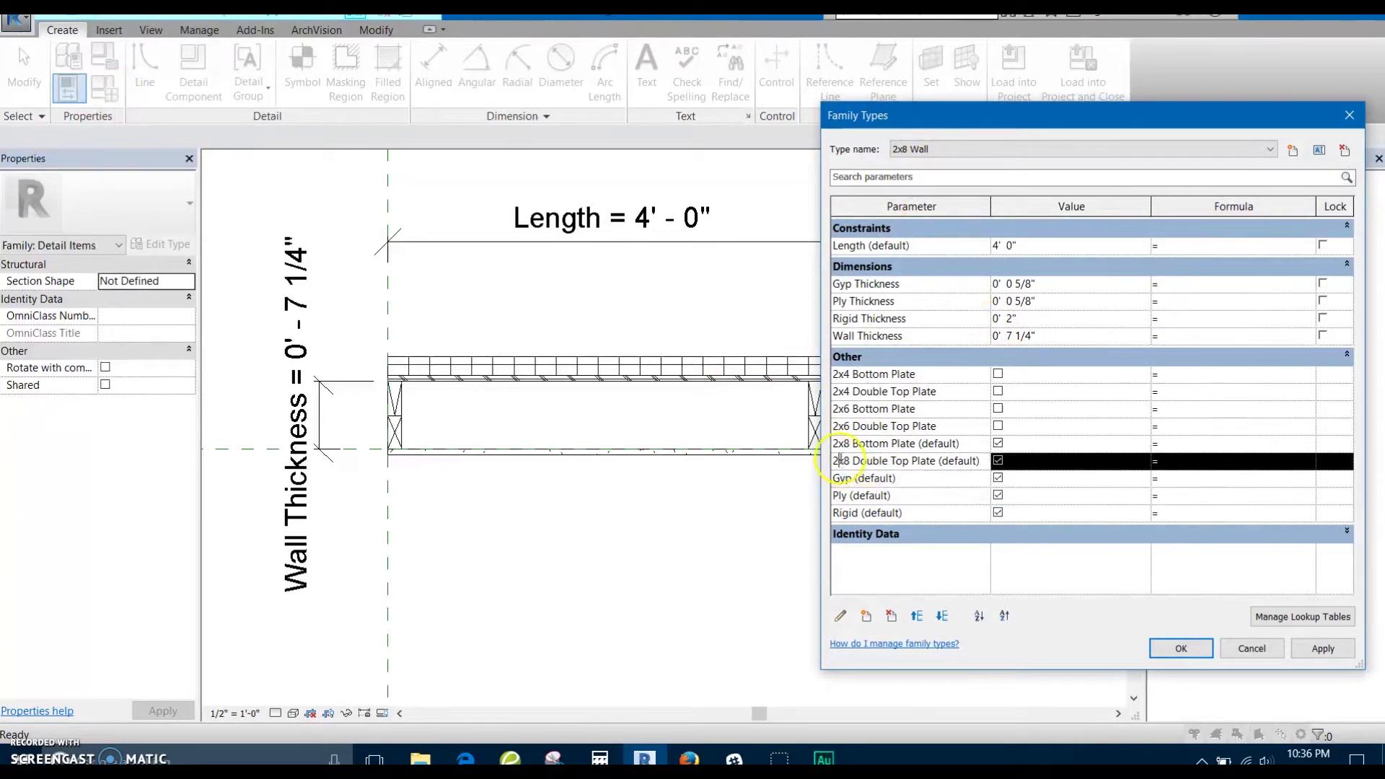
left_click(848, 443)
left_click(851, 461)
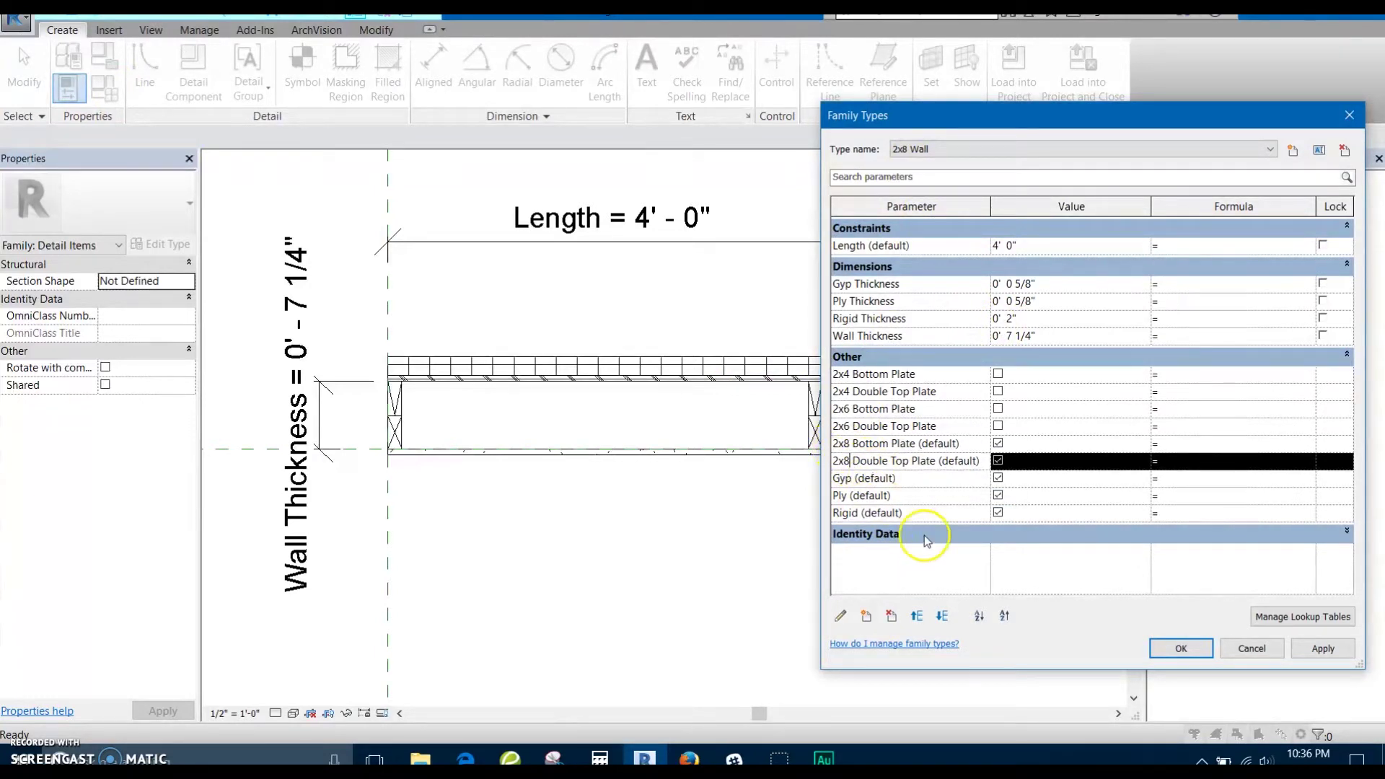
left_click(891, 616)
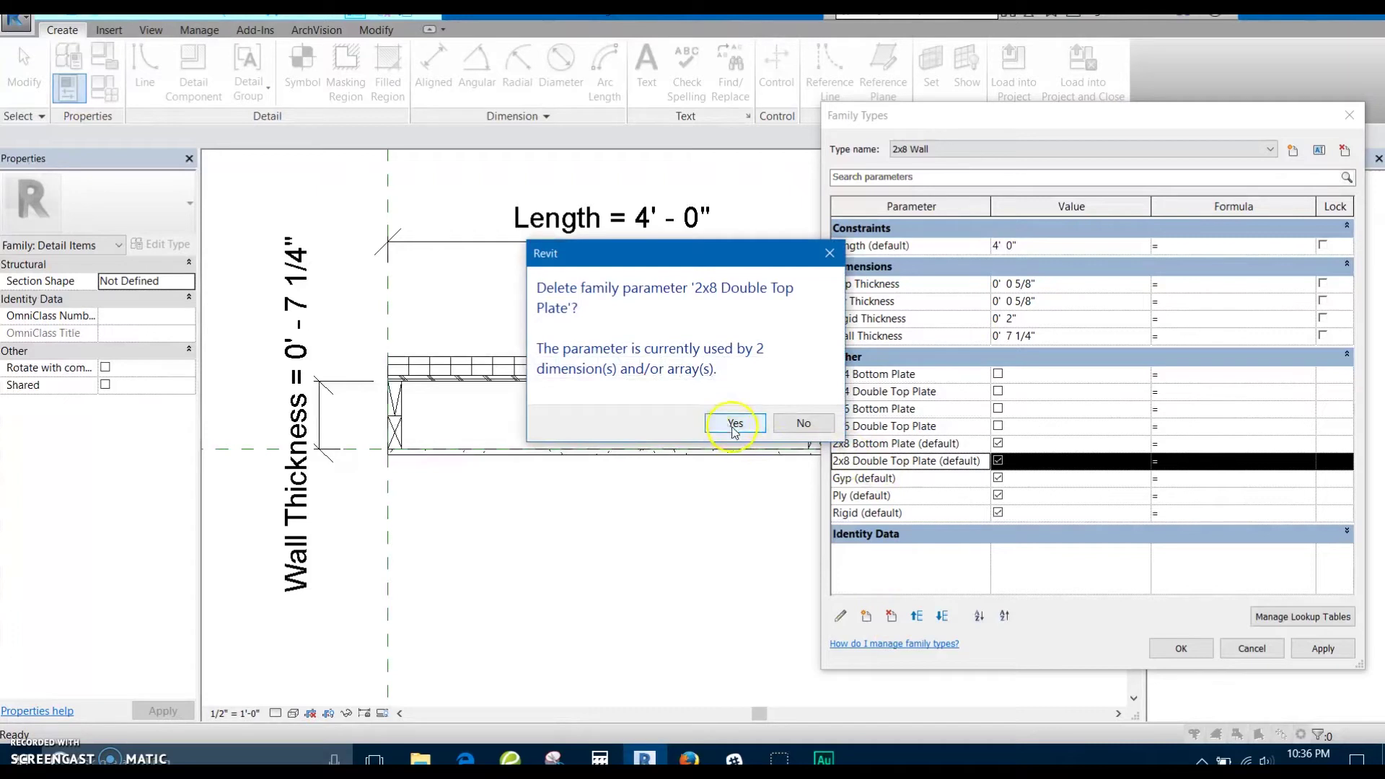
left_click(735, 425)
left_click(891, 615)
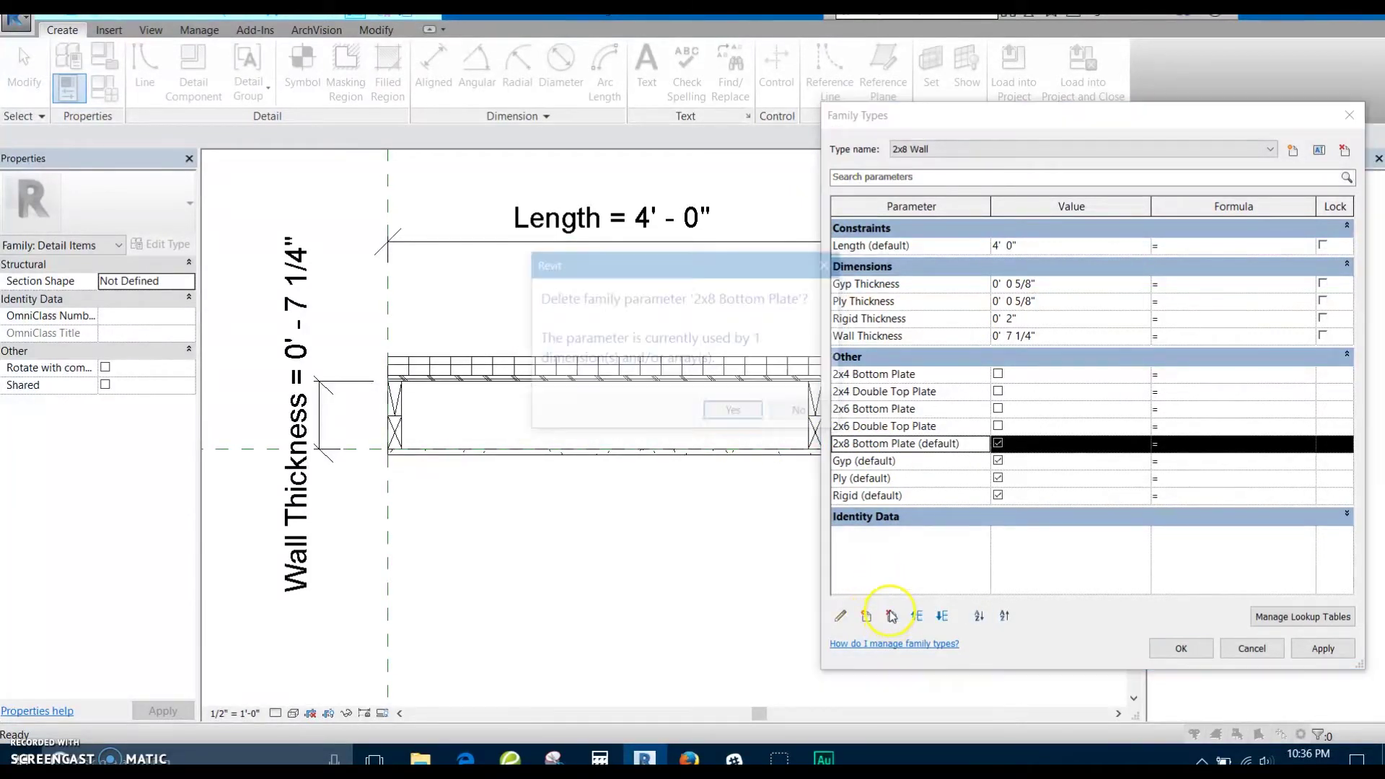
left_click(735, 423)
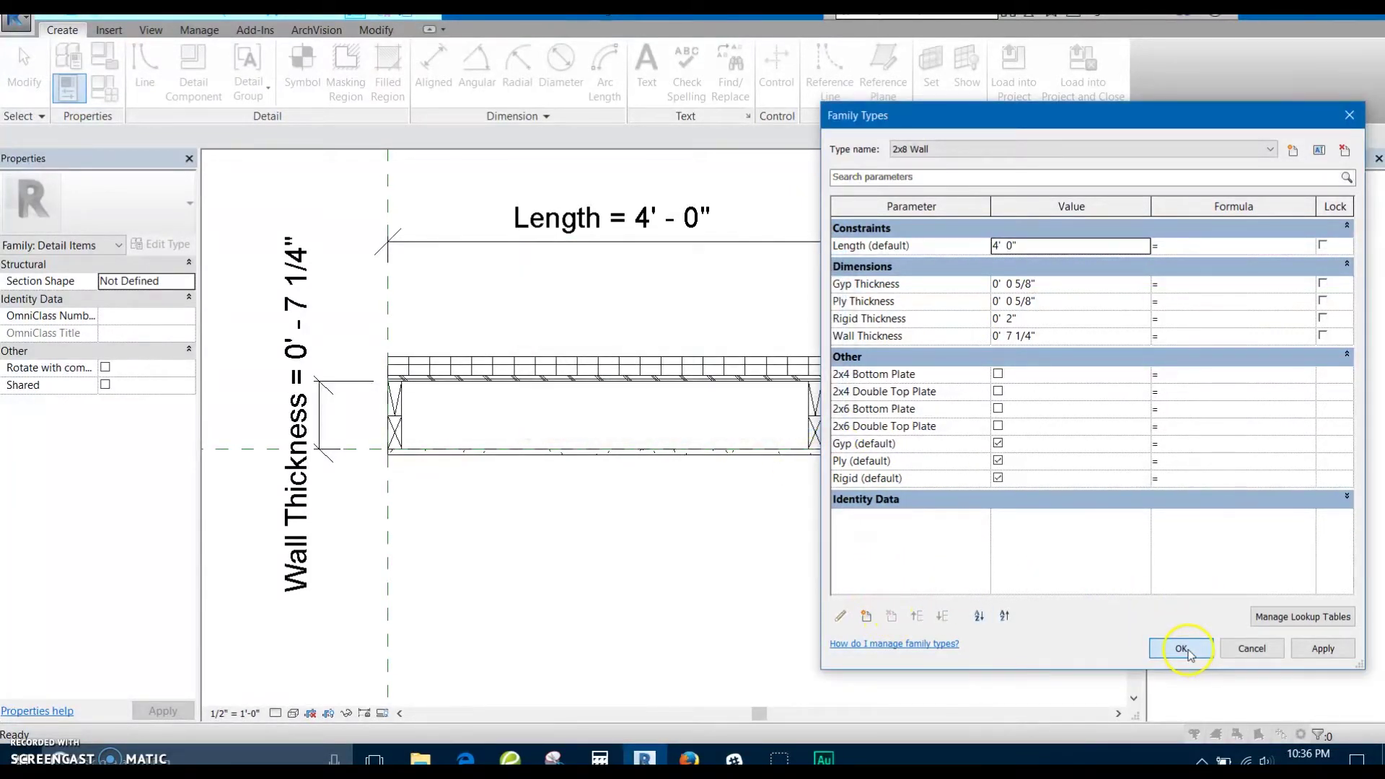
left_click(1182, 648)
scroll(380, 473, "up", 3)
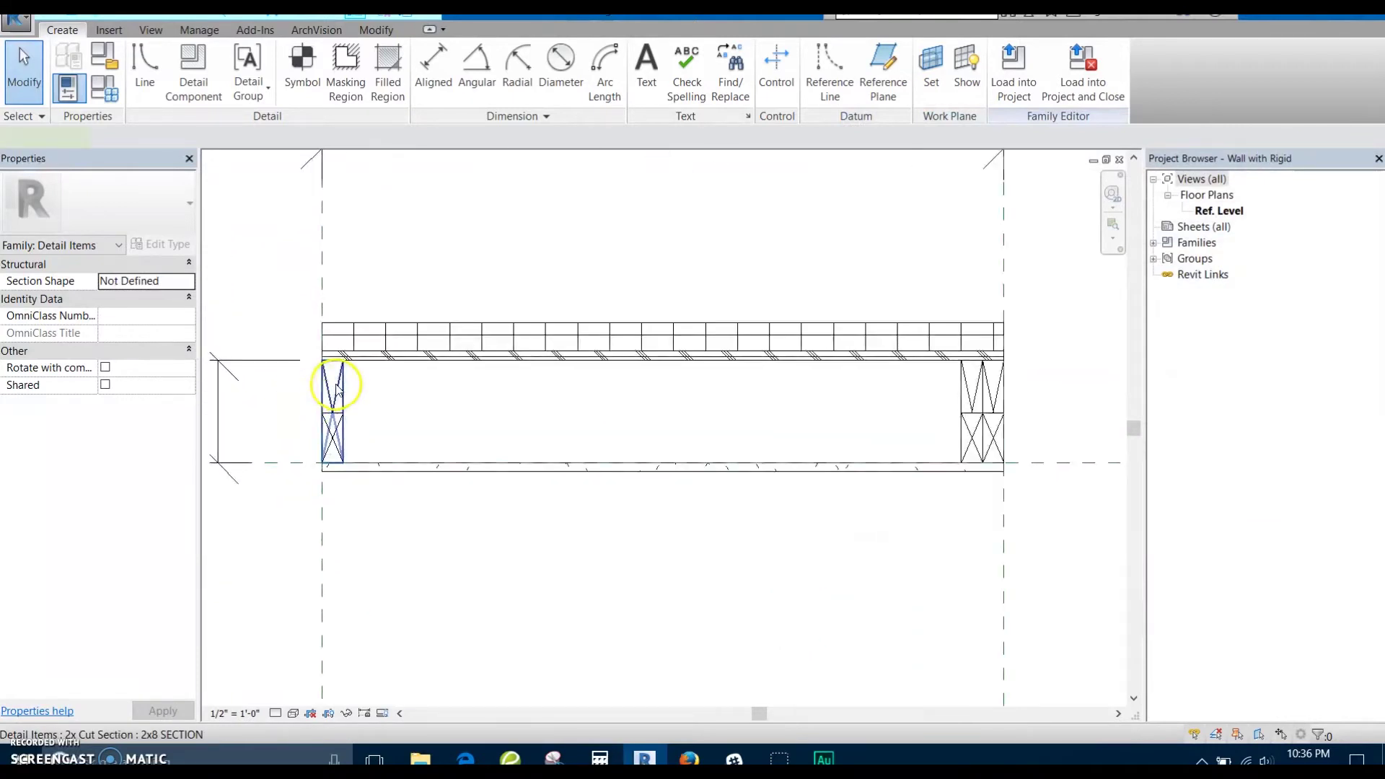
Tie the left-end 2x8 section's visibility to a new '2x8 Bottom Plate' type parameter
left_click(335, 387)
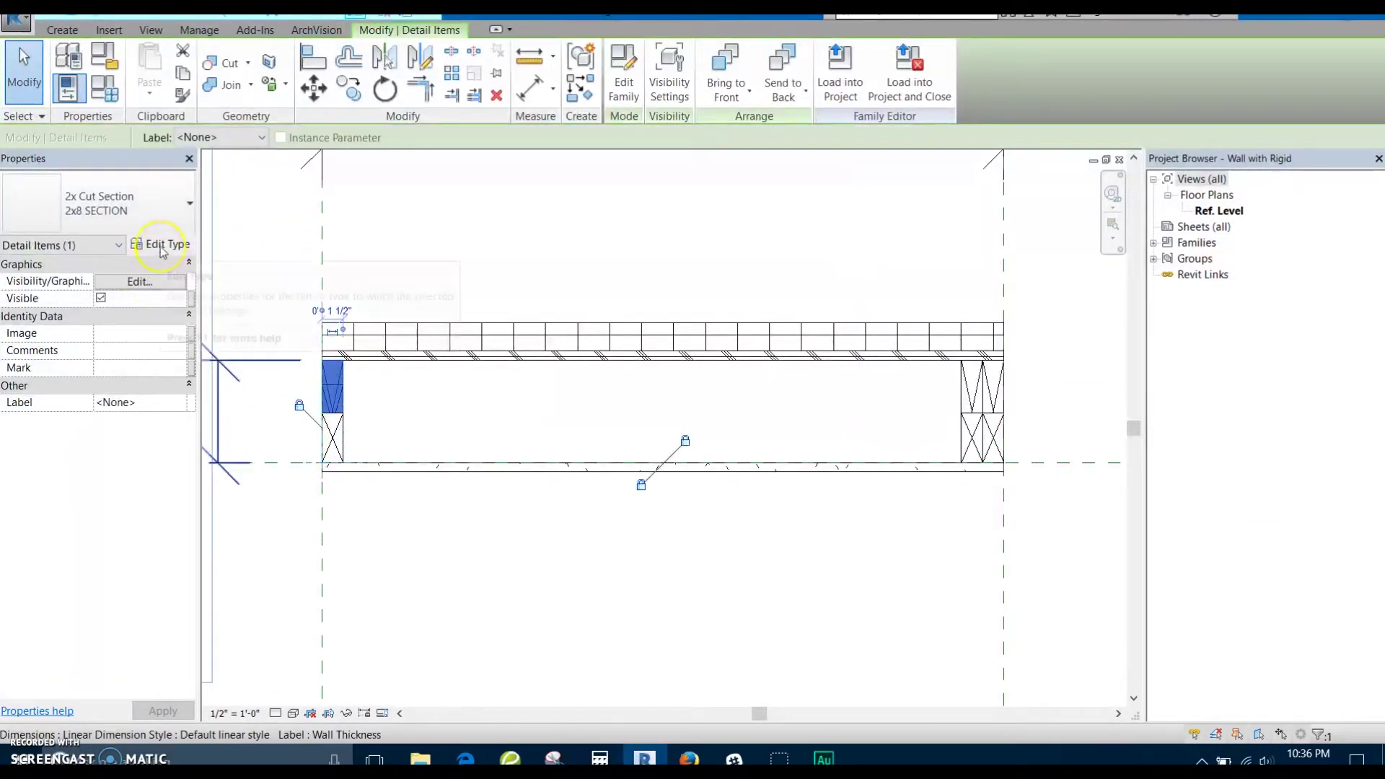
left_click(161, 245)
key("Escape")
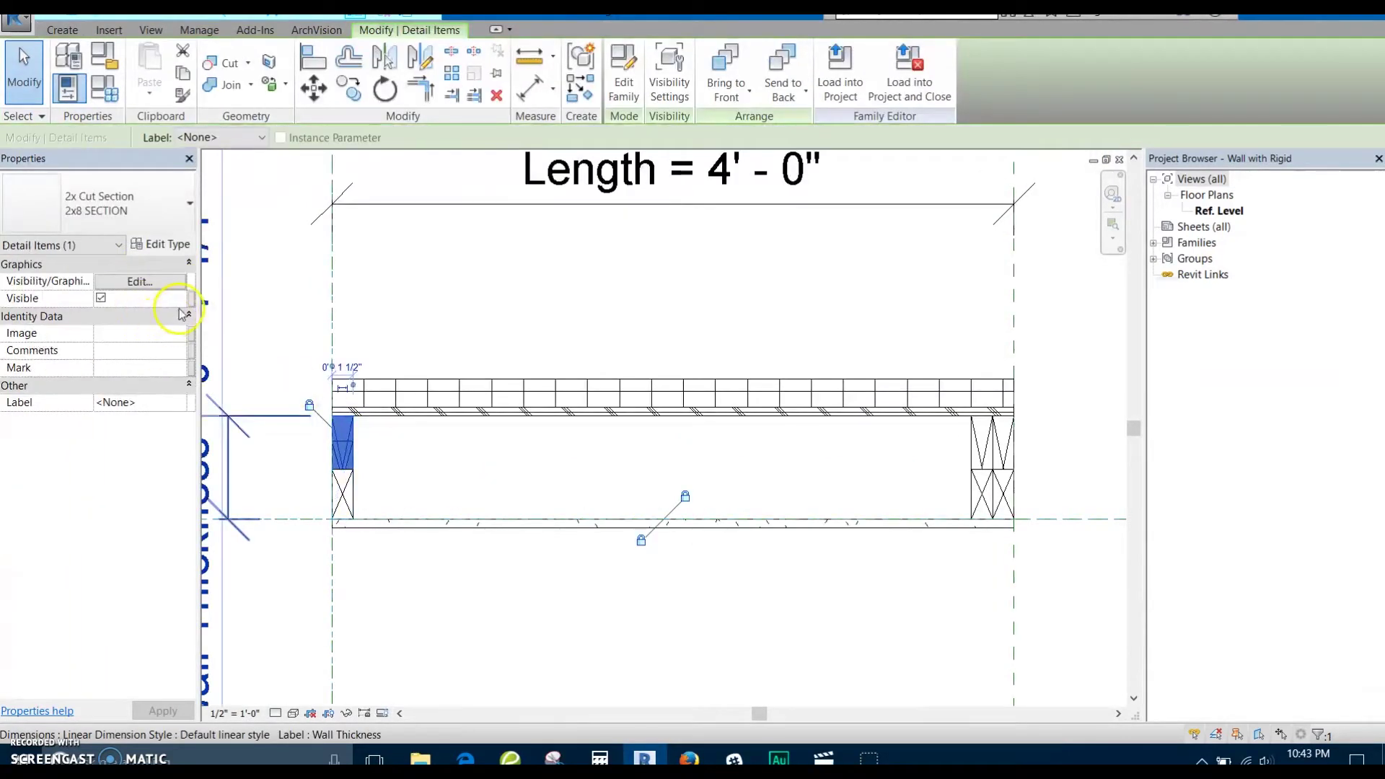
left_click(192, 300)
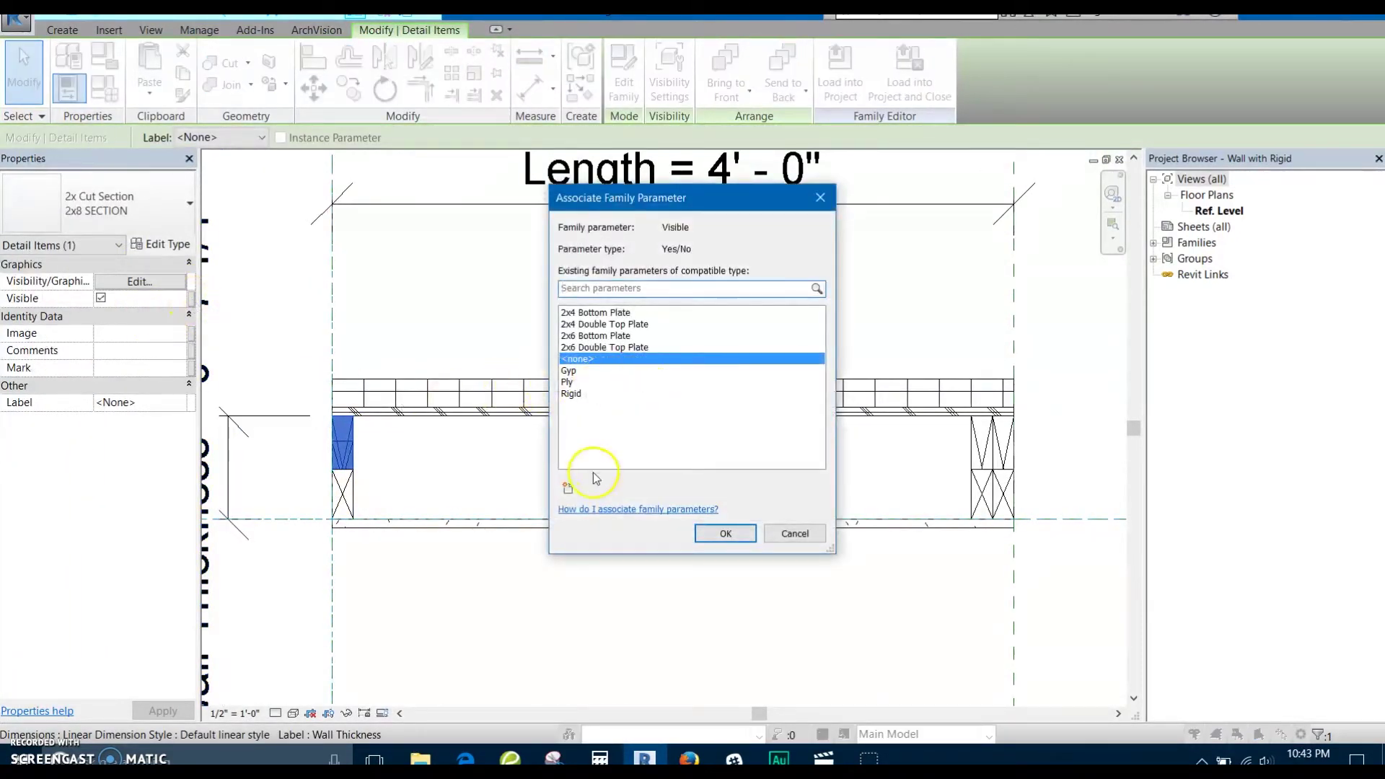
left_click(569, 490)
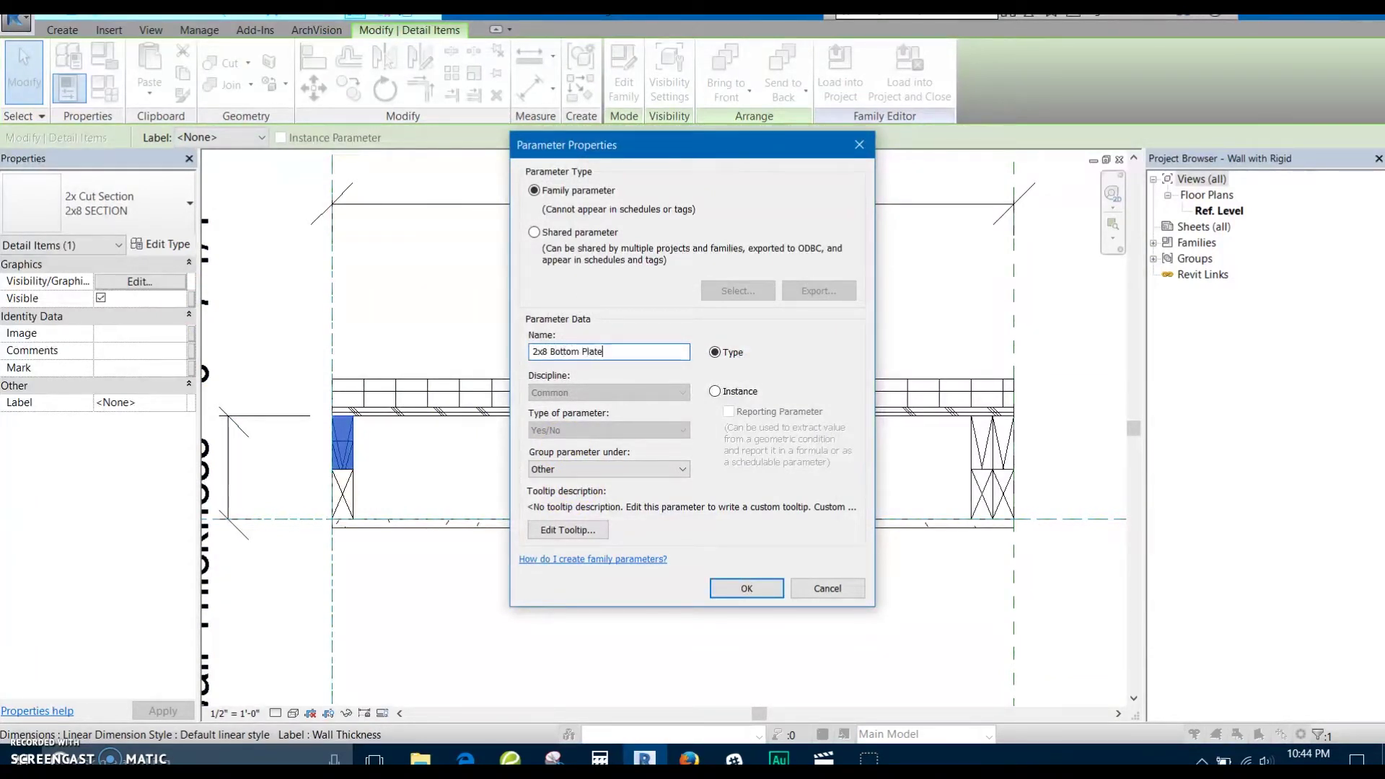
left_click(747, 589)
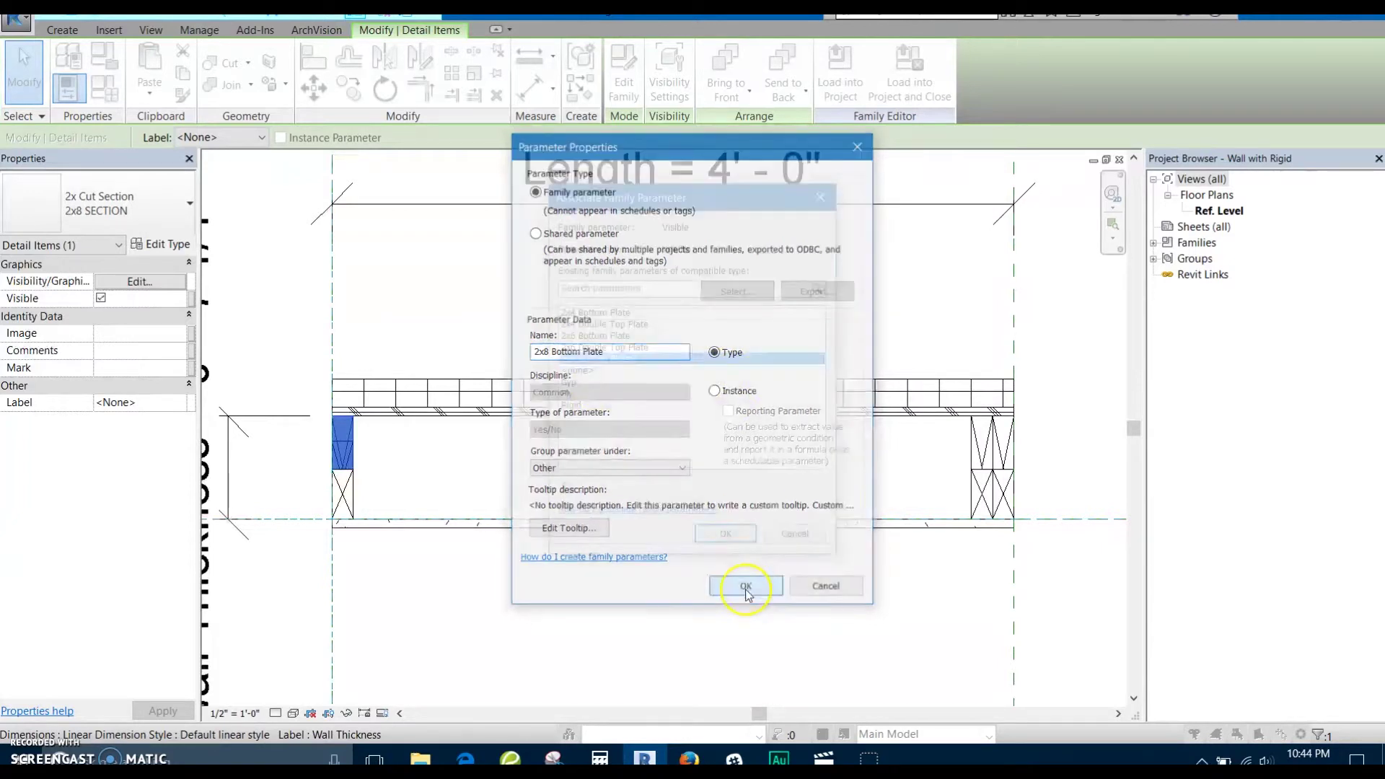
left_click(714, 535)
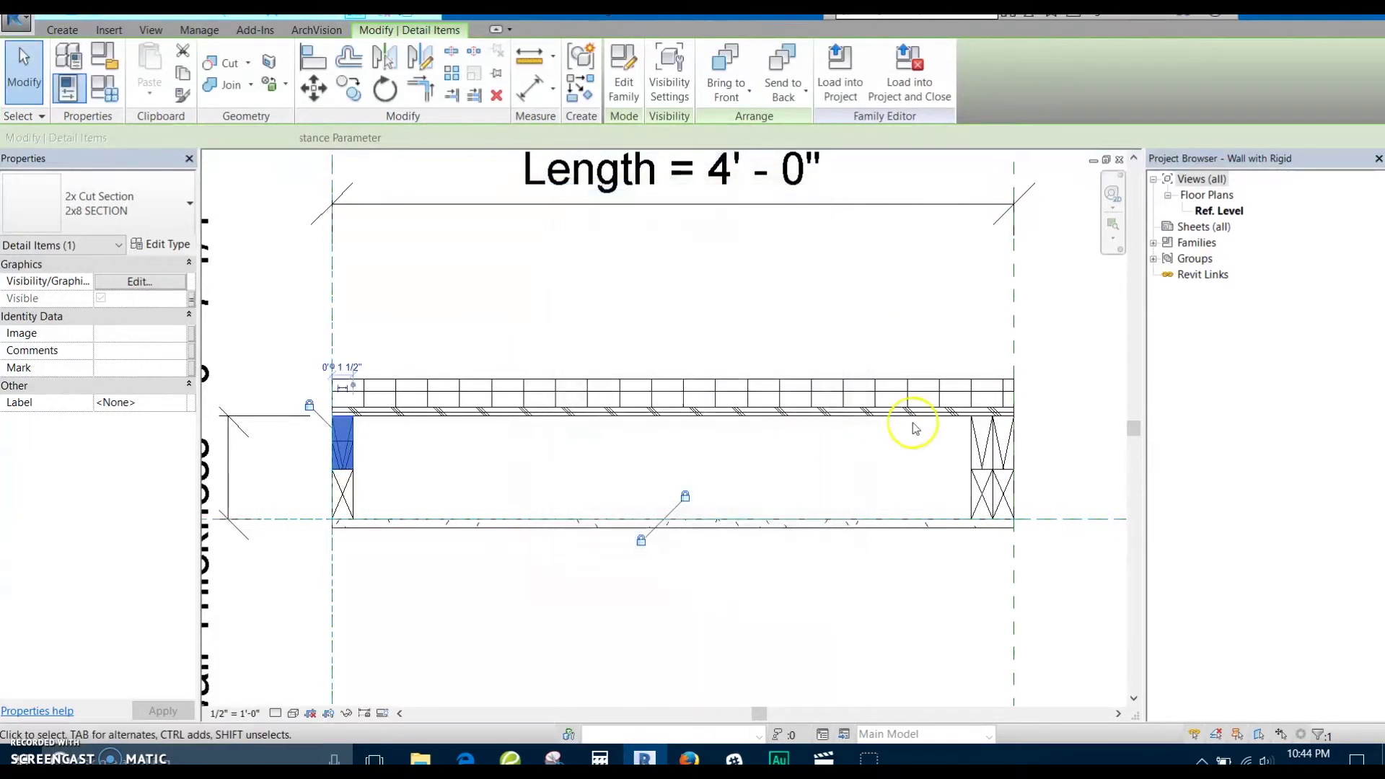
Tie both right-end 2x8 sections' visibility to a new '2x8 Double Top Plate' type parameter
left_click(976, 426)
scroll(1008, 433, "up", 1)
left_click(1013, 438, "ctrl")
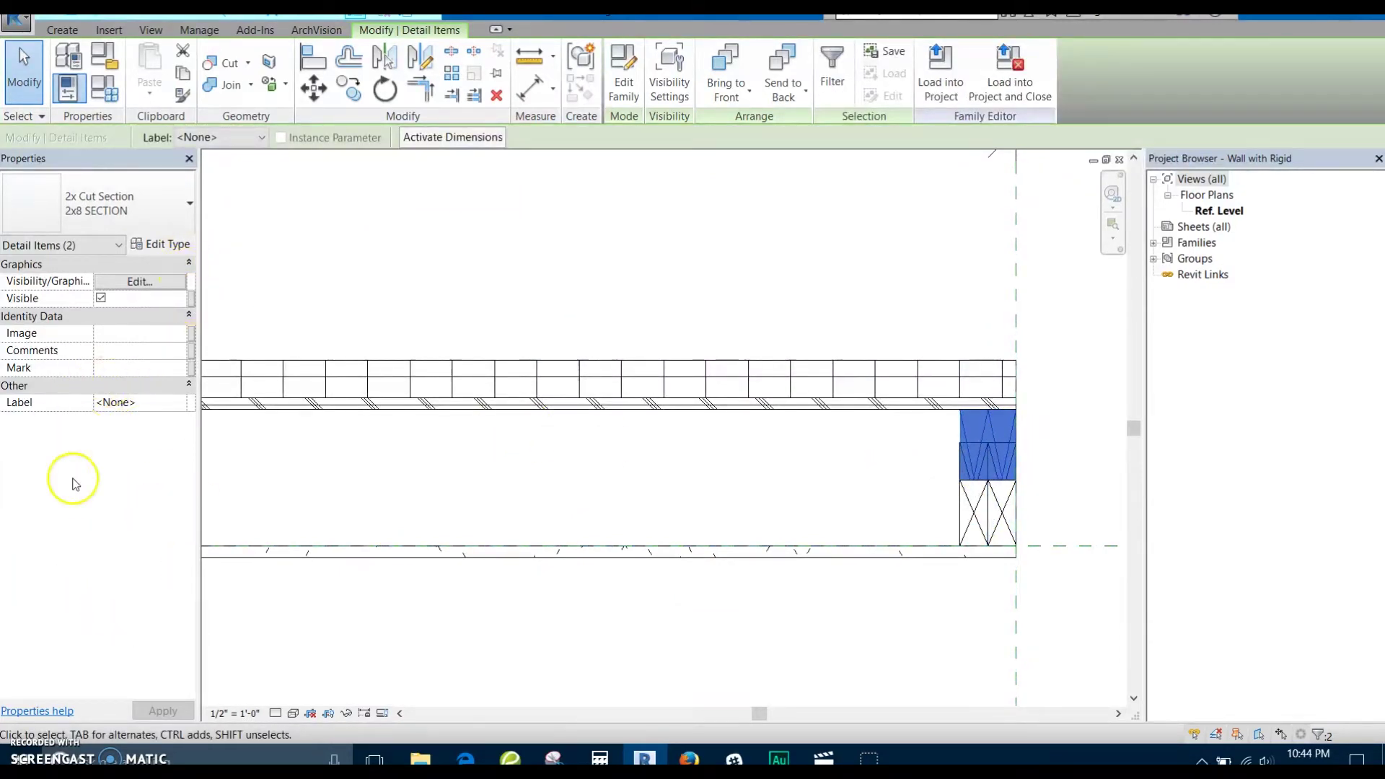
left_click(192, 299)
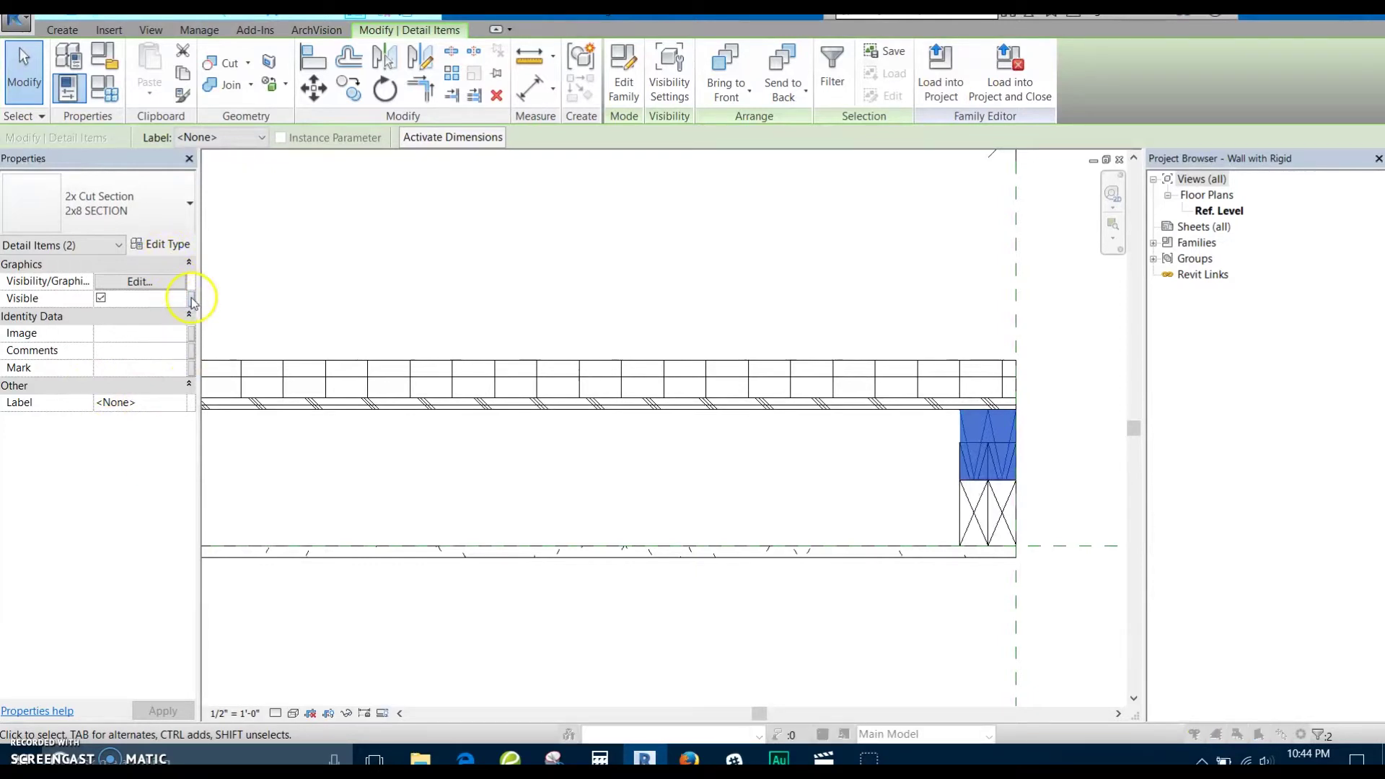
left_click(569, 490)
type("2x8 Double Top Plate")
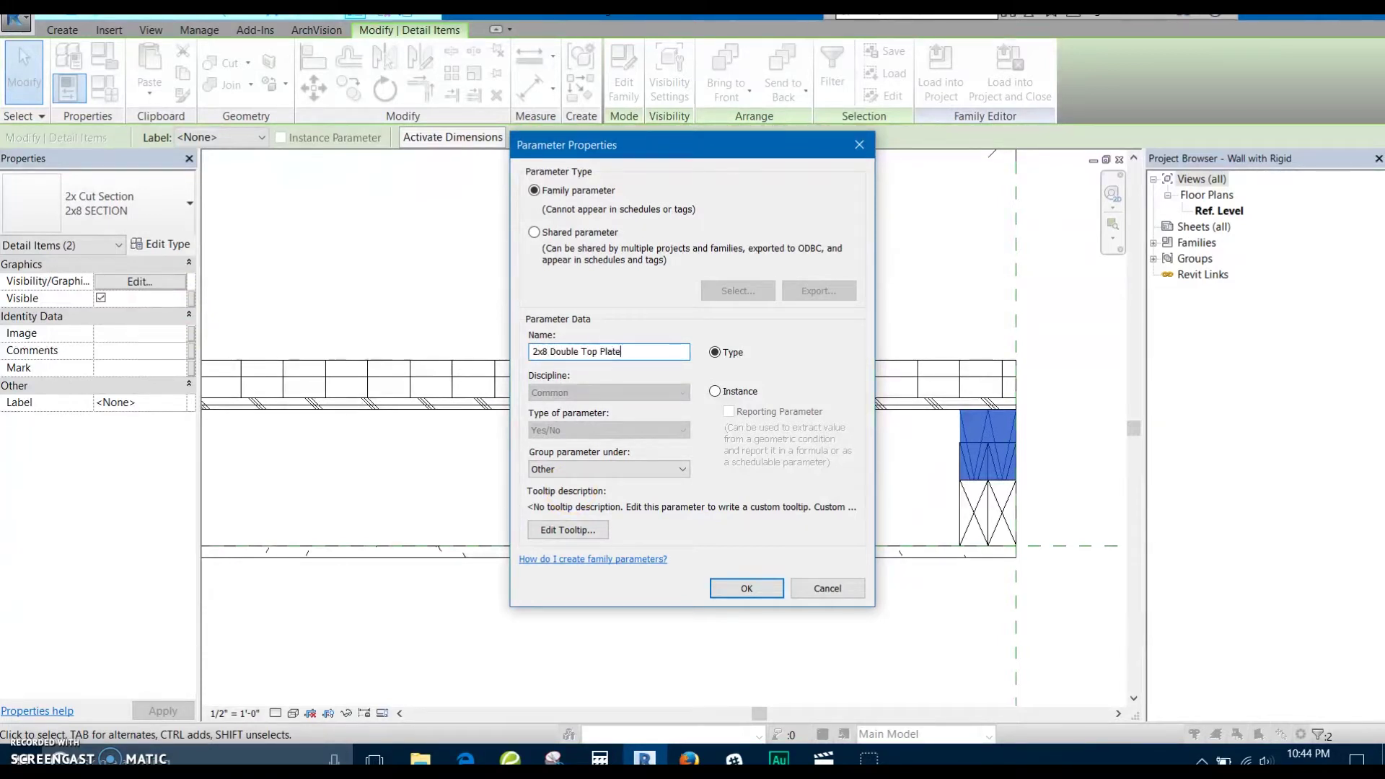
left_click(747, 589)
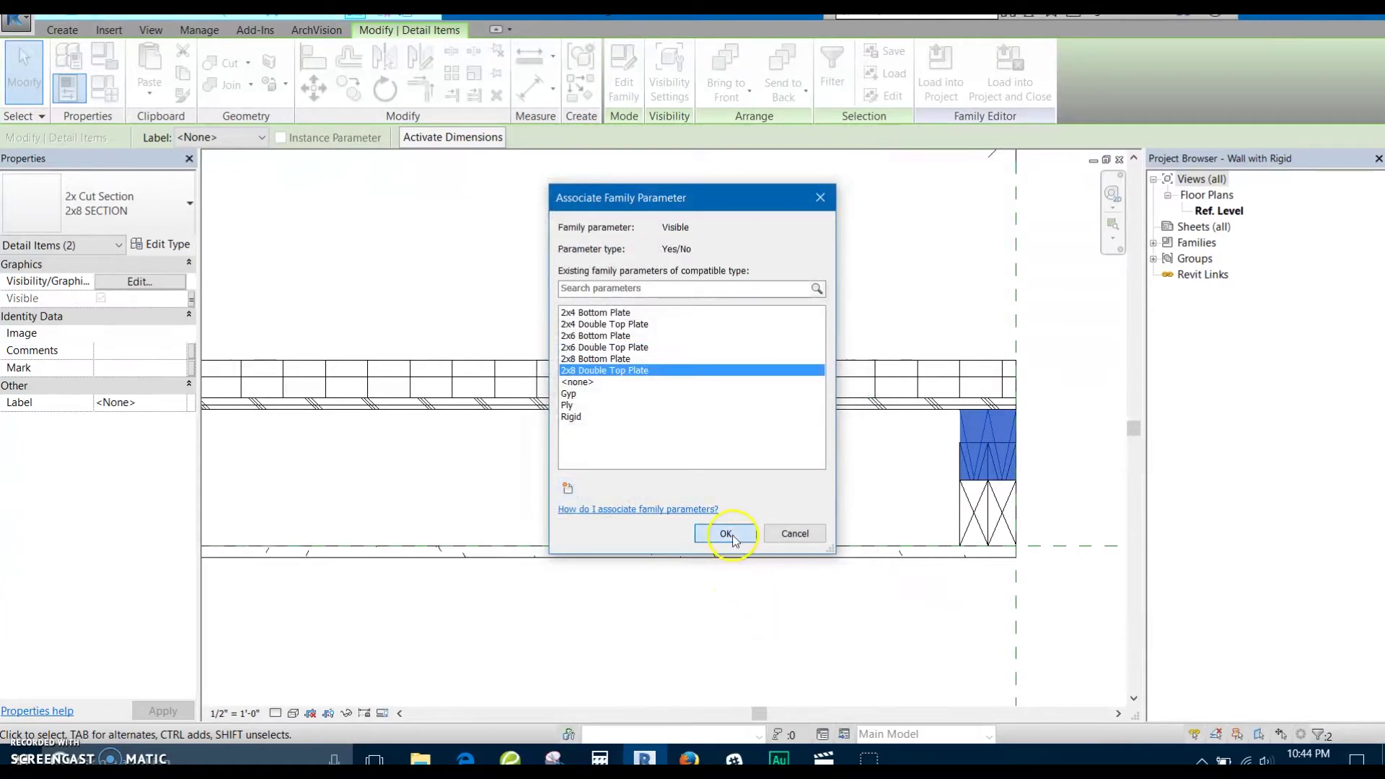
left_click(726, 534)
scroll(736, 558, "down", 3)
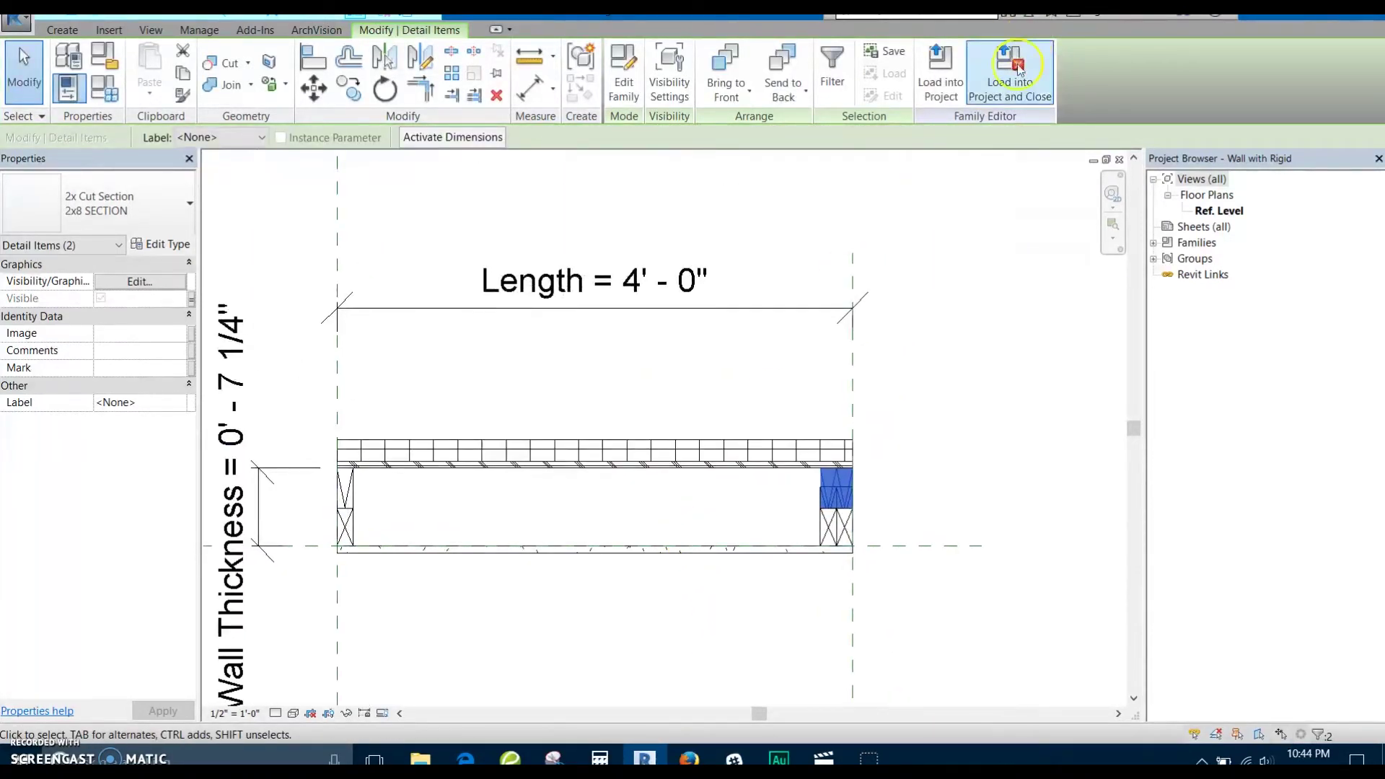
Save the family and reload it into the project, overwriting the existing version and parameter values
left_click(1018, 67)
left_click(675, 398)
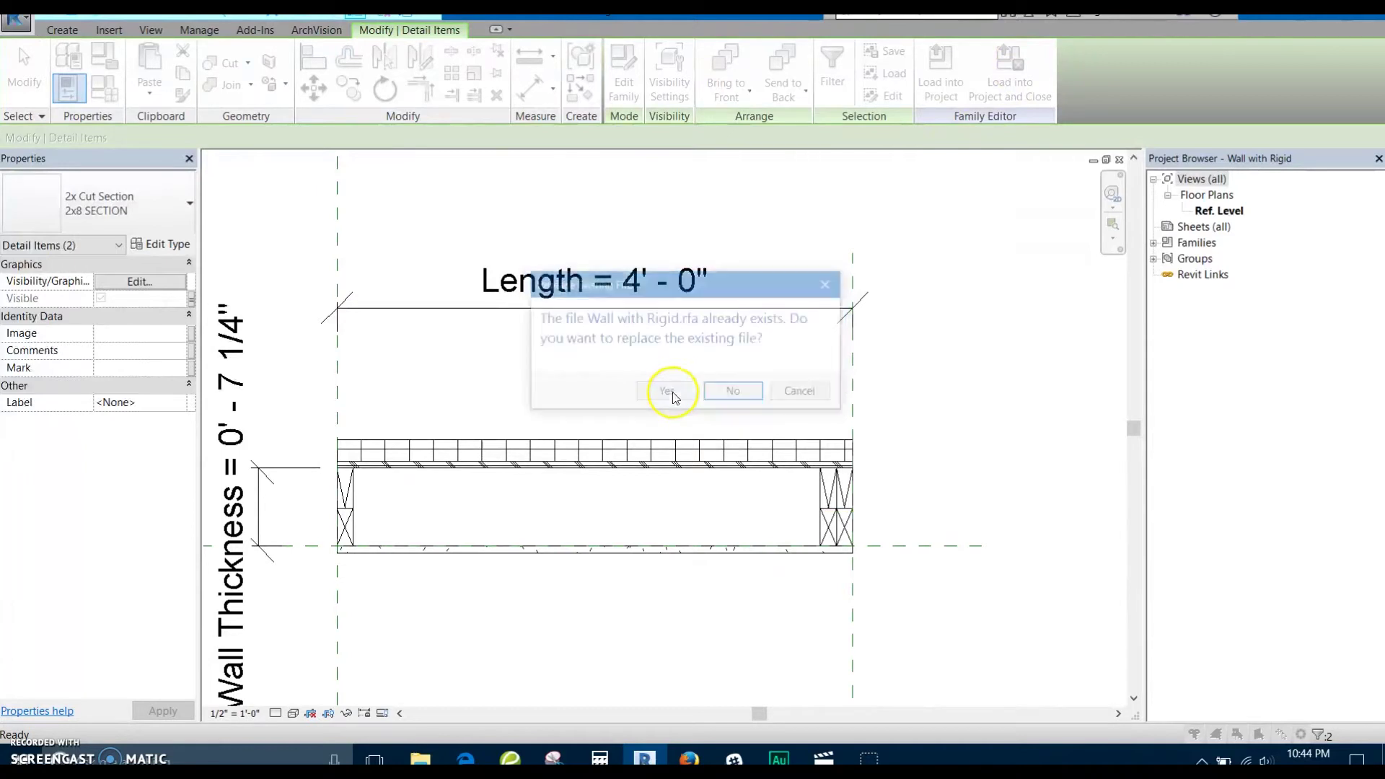
left_click(670, 396)
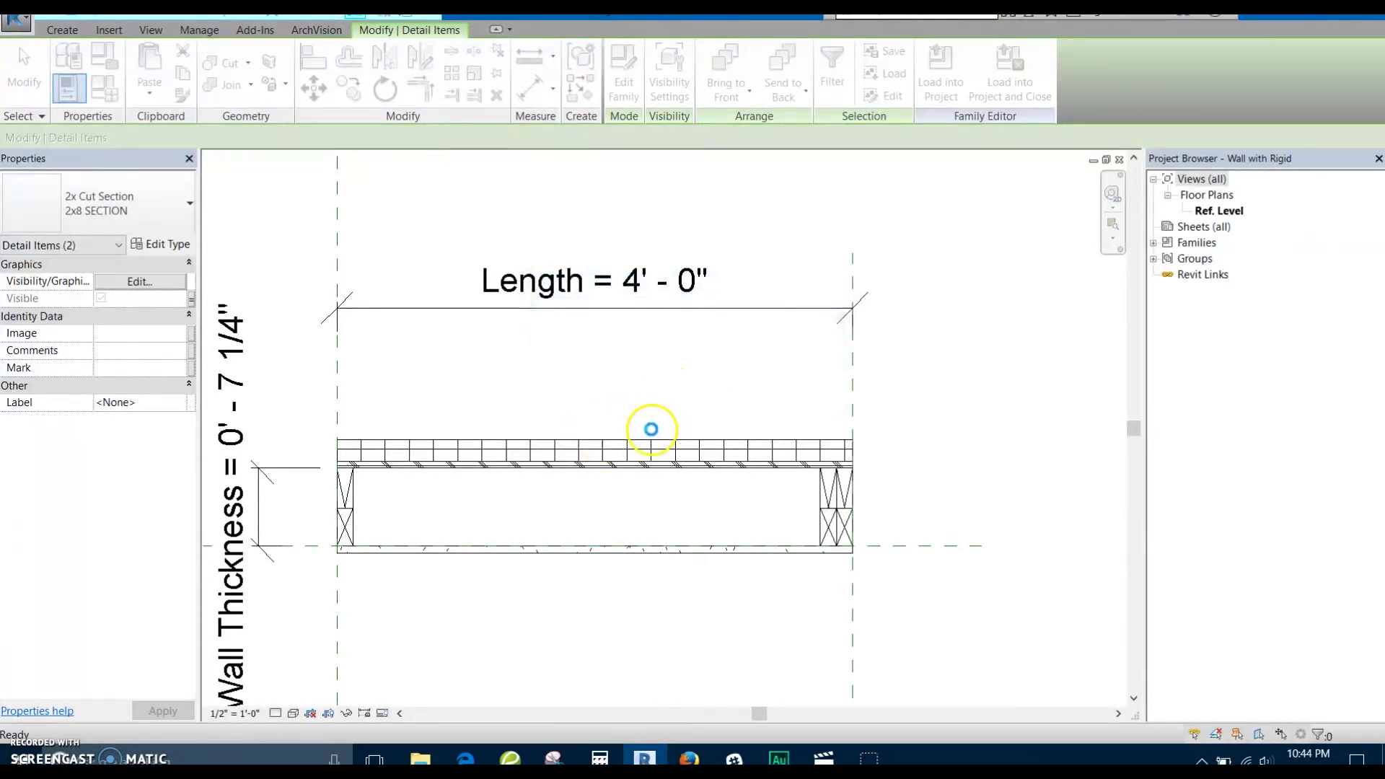
left_click(646, 370)
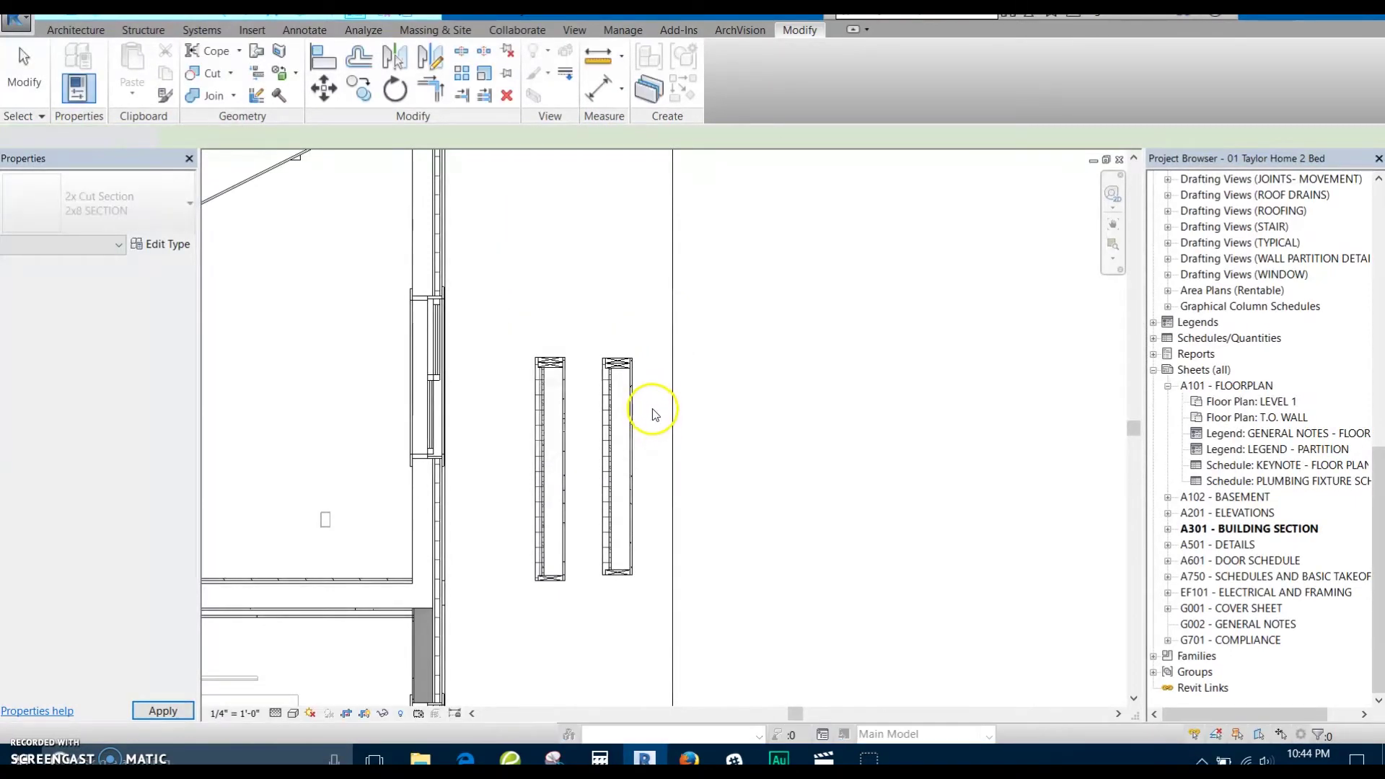
Reopen the right wall detail's family in the family editor
scroll(653, 402, "up", 2)
left_click(604, 387)
scroll(628, 404, "up", 1)
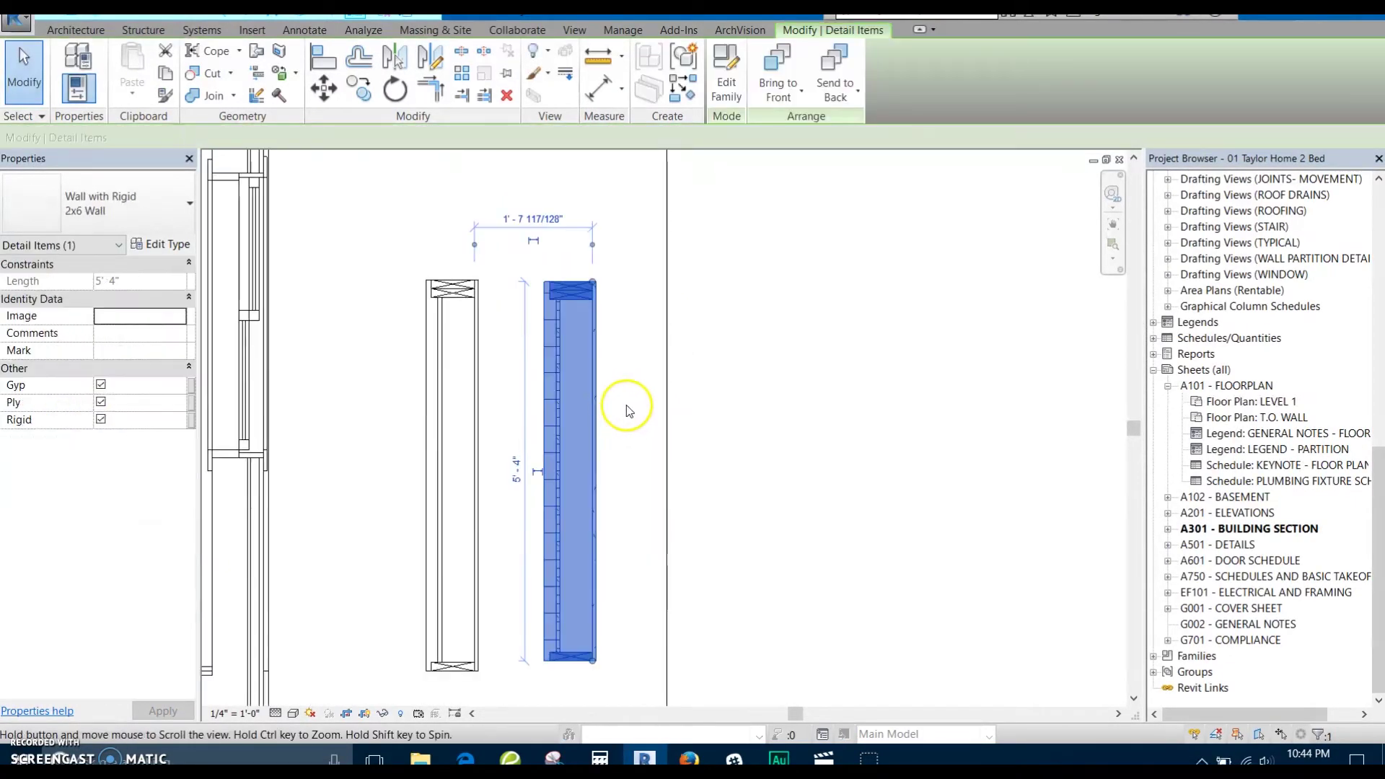
left_click(723, 80)
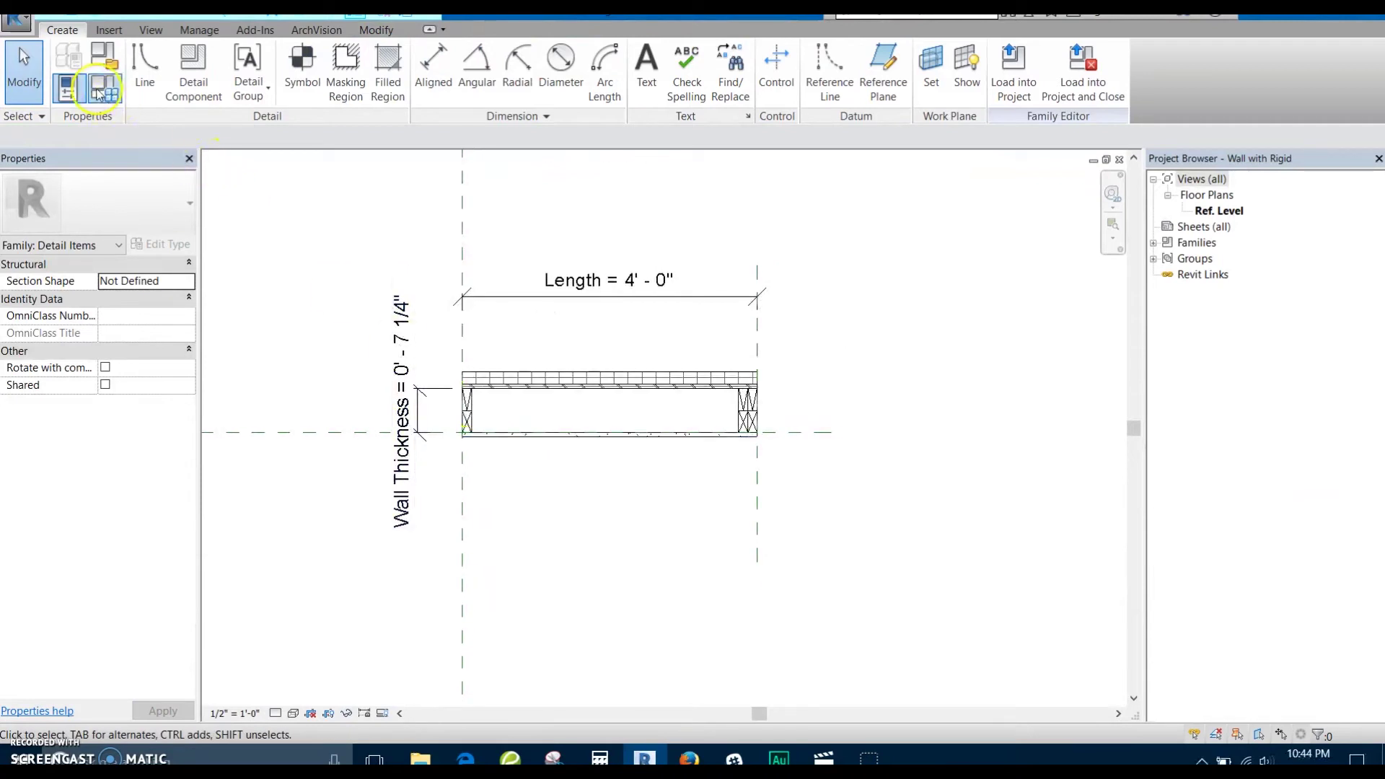
Turn off 2x8 Bottom Plate and 2x8 Double Top Plate for the 2x4 Wall type
left_click(68, 88)
left_click(930, 151)
left_click(933, 169)
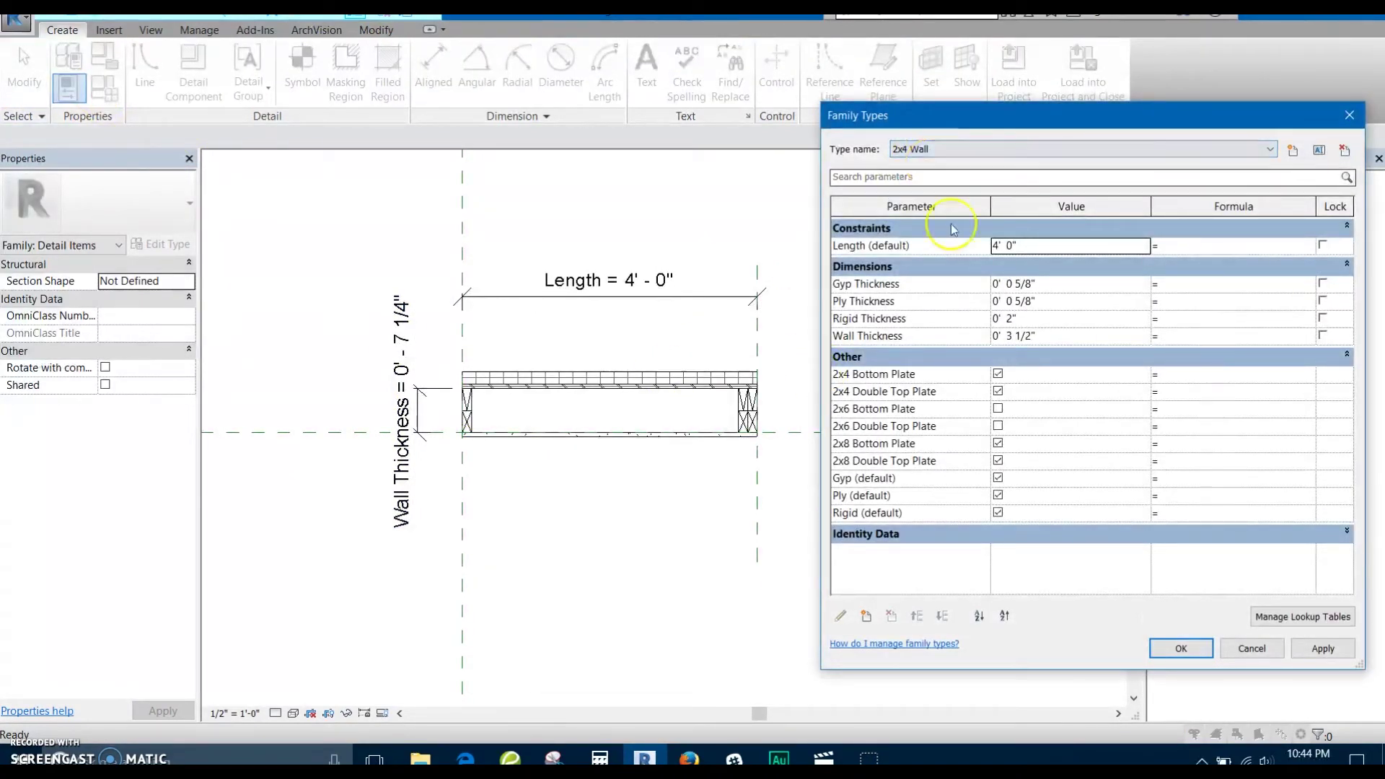
left_click(998, 443)
left_click(999, 461)
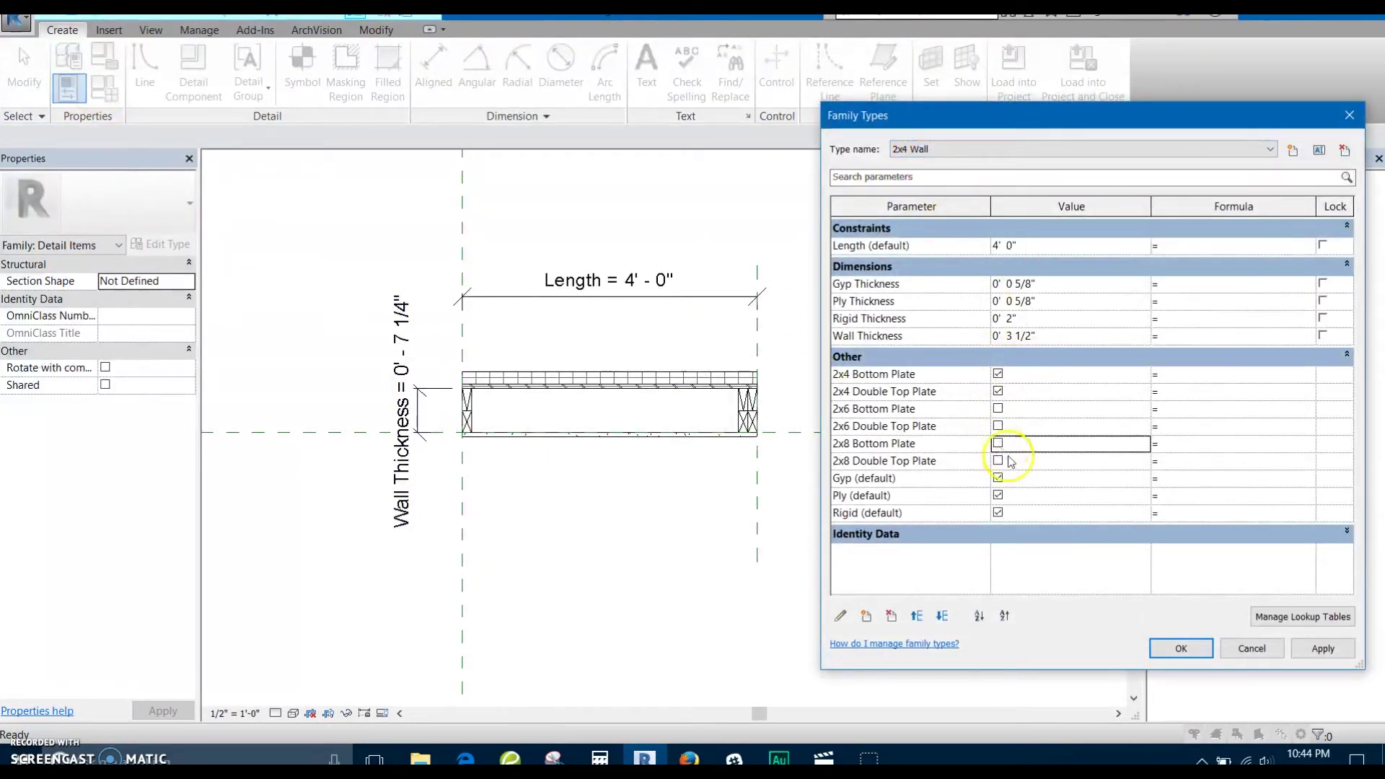
left_click(1323, 648)
Turn off 2x8 Double Top Plate and 2x8 Bottom Plate for the 2x6 Wall type
left_click(1036, 148)
left_click(959, 180)
left_click(998, 460)
left_click(998, 443)
left_click(1304, 655)
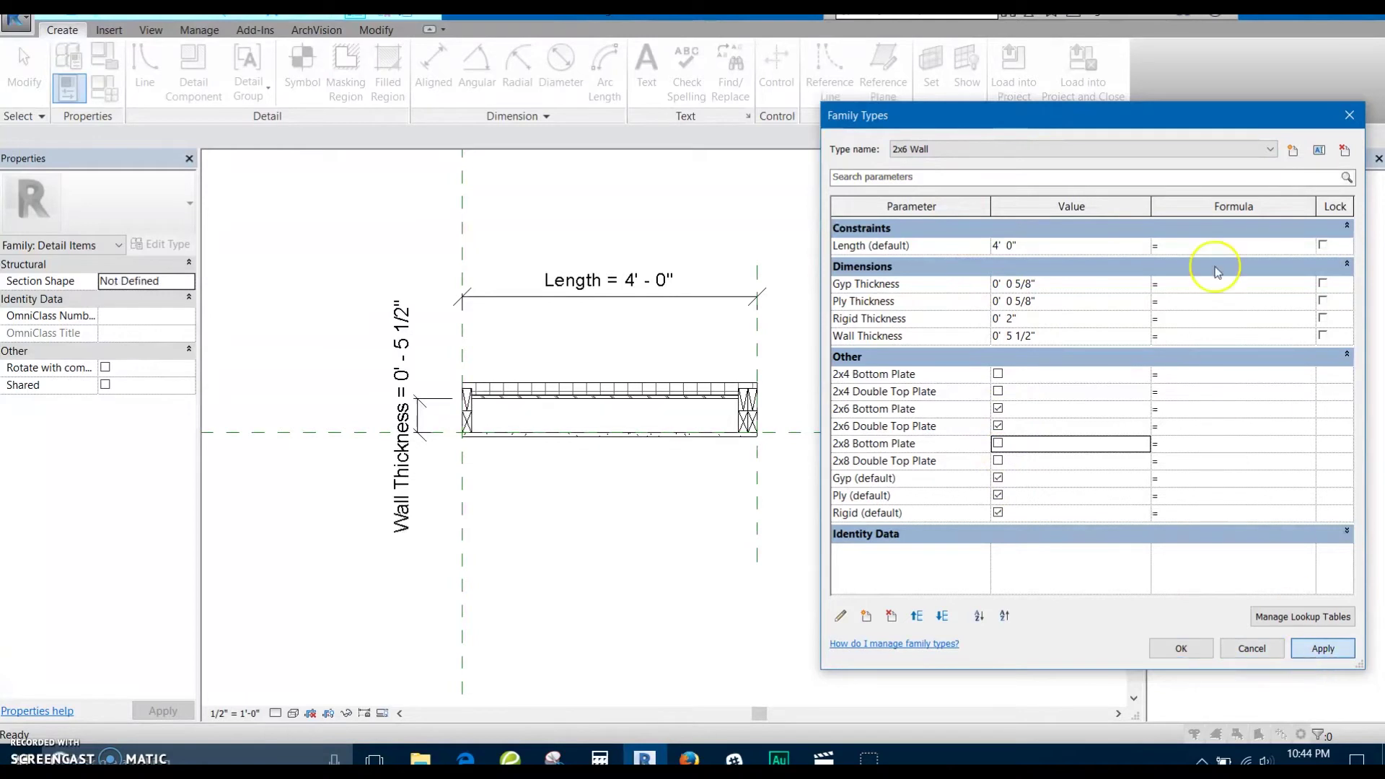
Enable the 2x8 plates for the 2x8 Wall type, then reload the family, saving changes
left_click(938, 151)
left_click(920, 190)
left_click(999, 460)
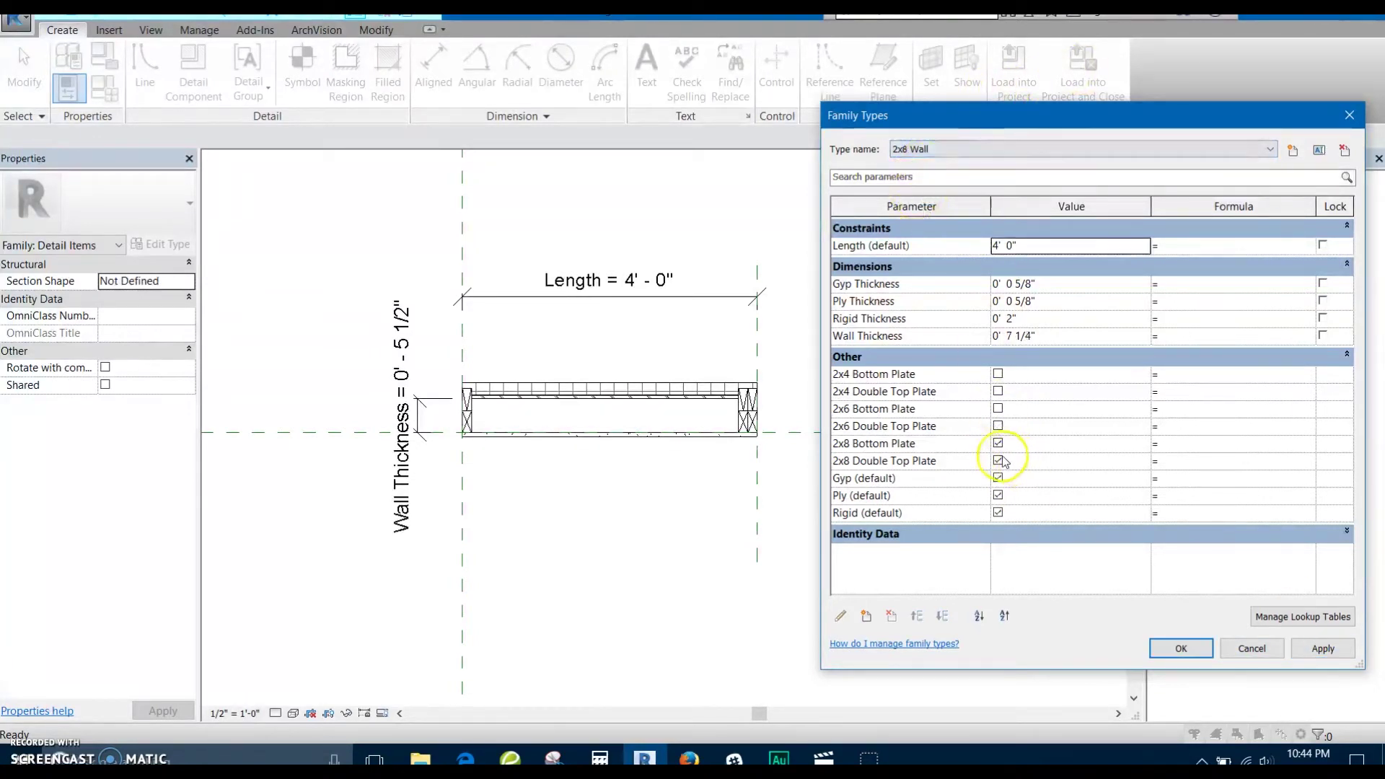
left_click(1323, 648)
left_click(1181, 648)
left_click(1083, 79)
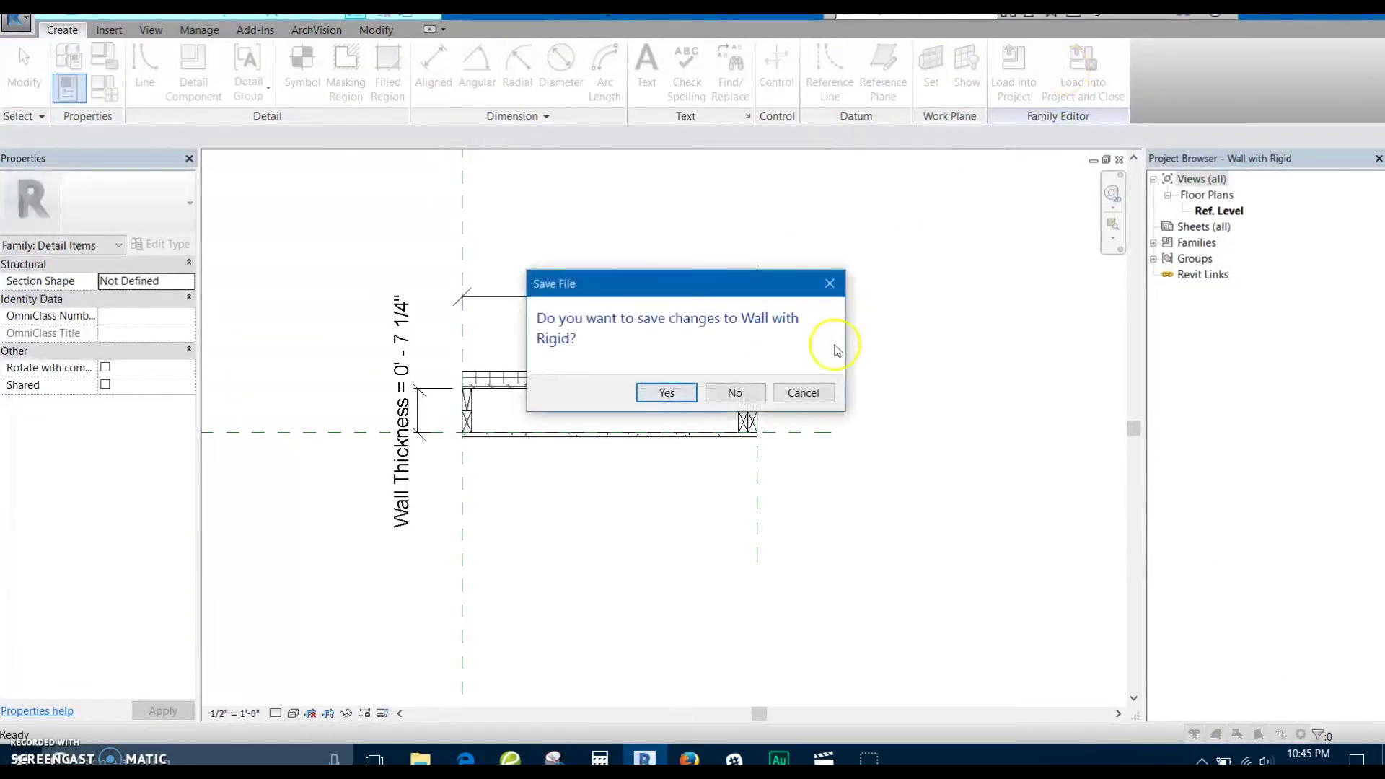
left_click(683, 397)
Overwrite the project's family, then change the left wall detail to the 2x4 Wall type
left_click(575, 394)
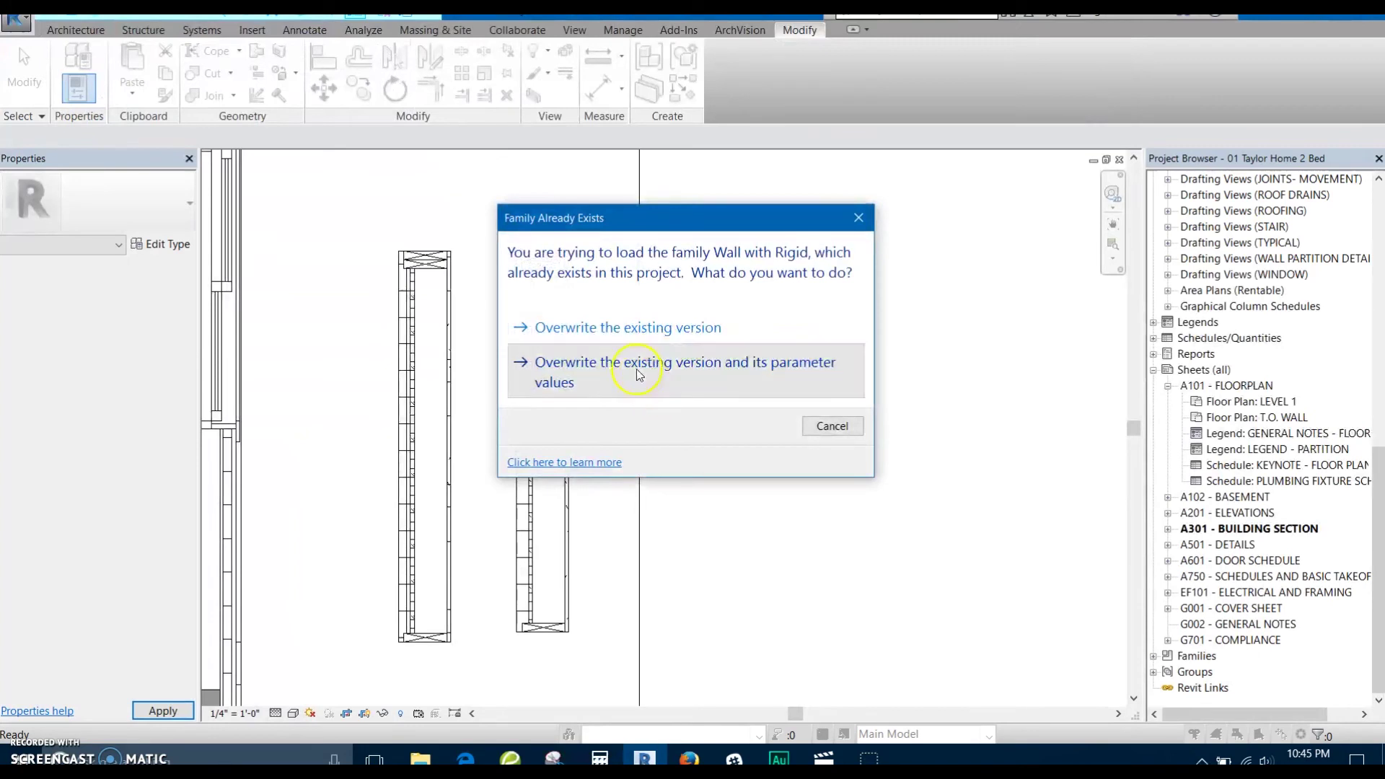
left_click(644, 379)
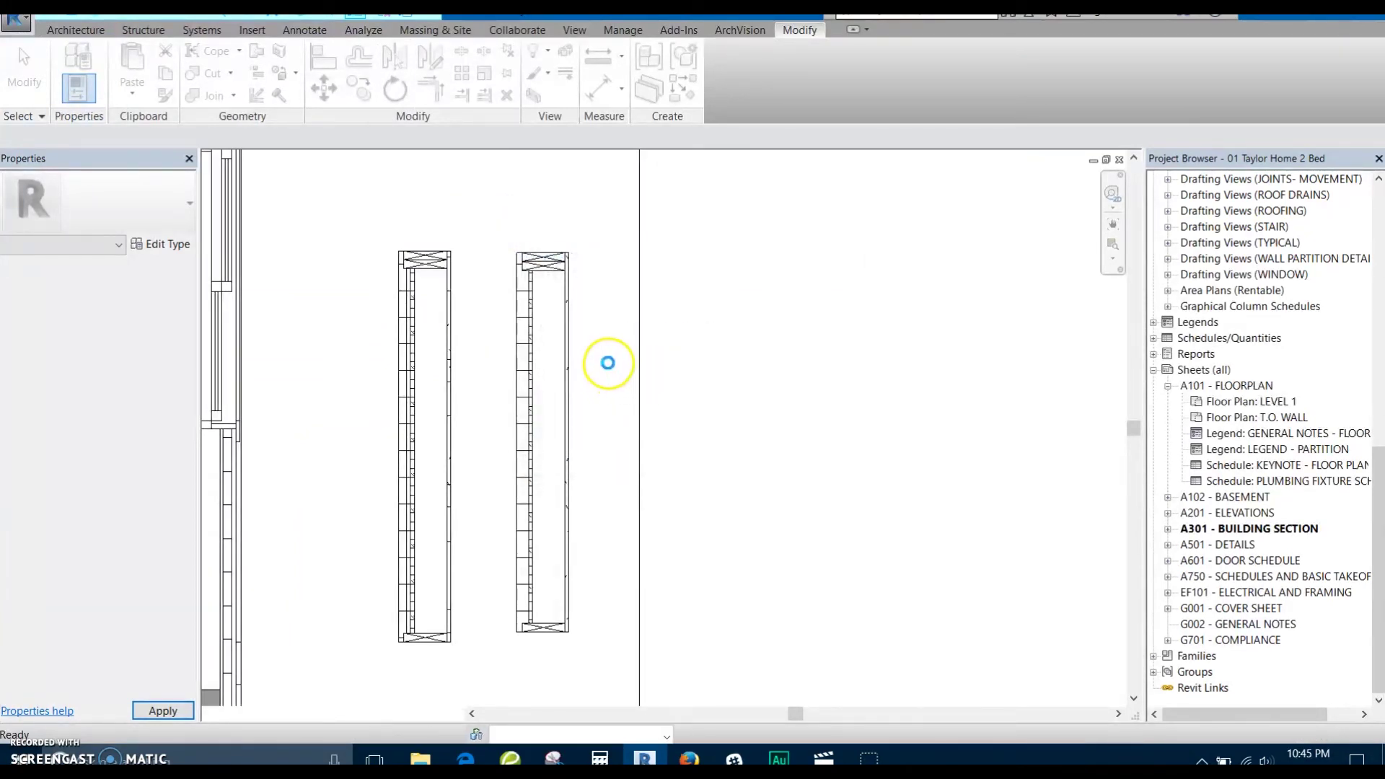
left_click(465, 310)
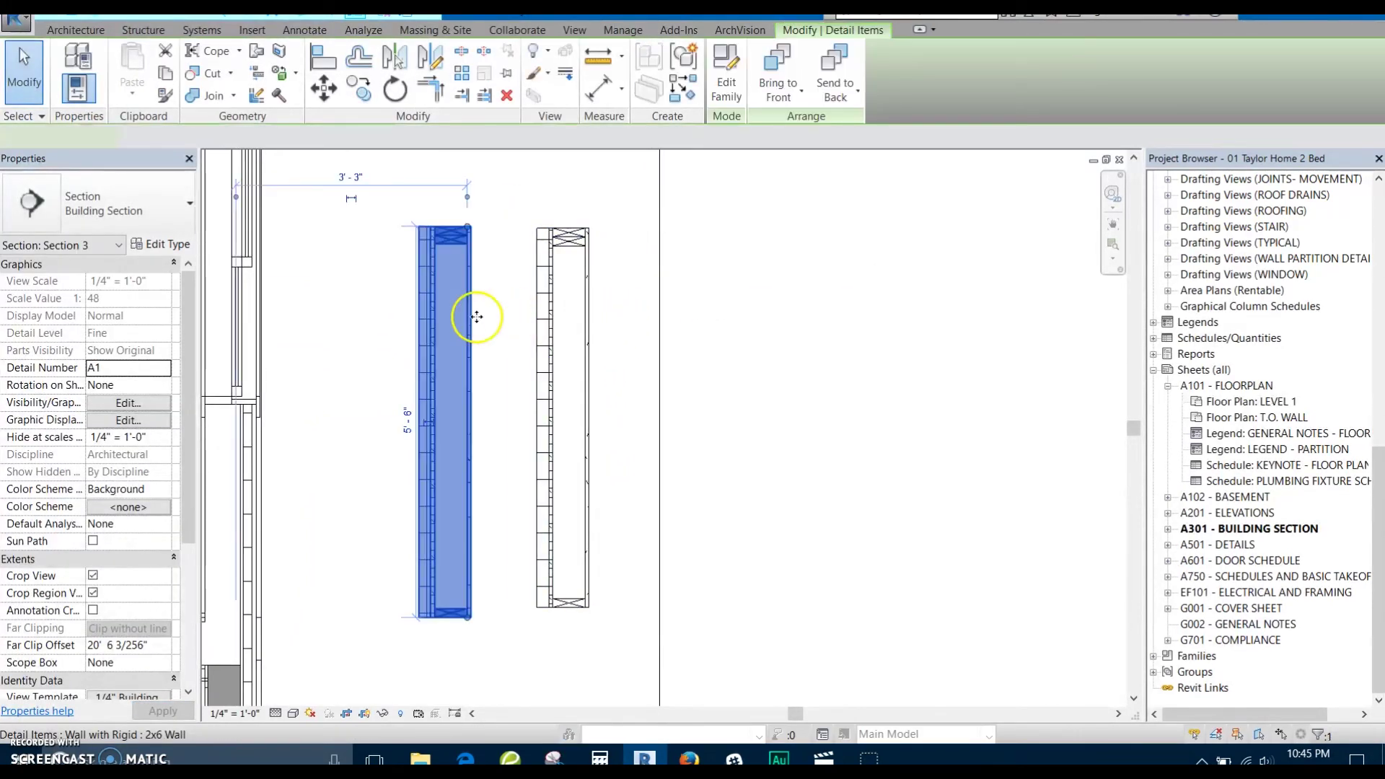
left_click(108, 204)
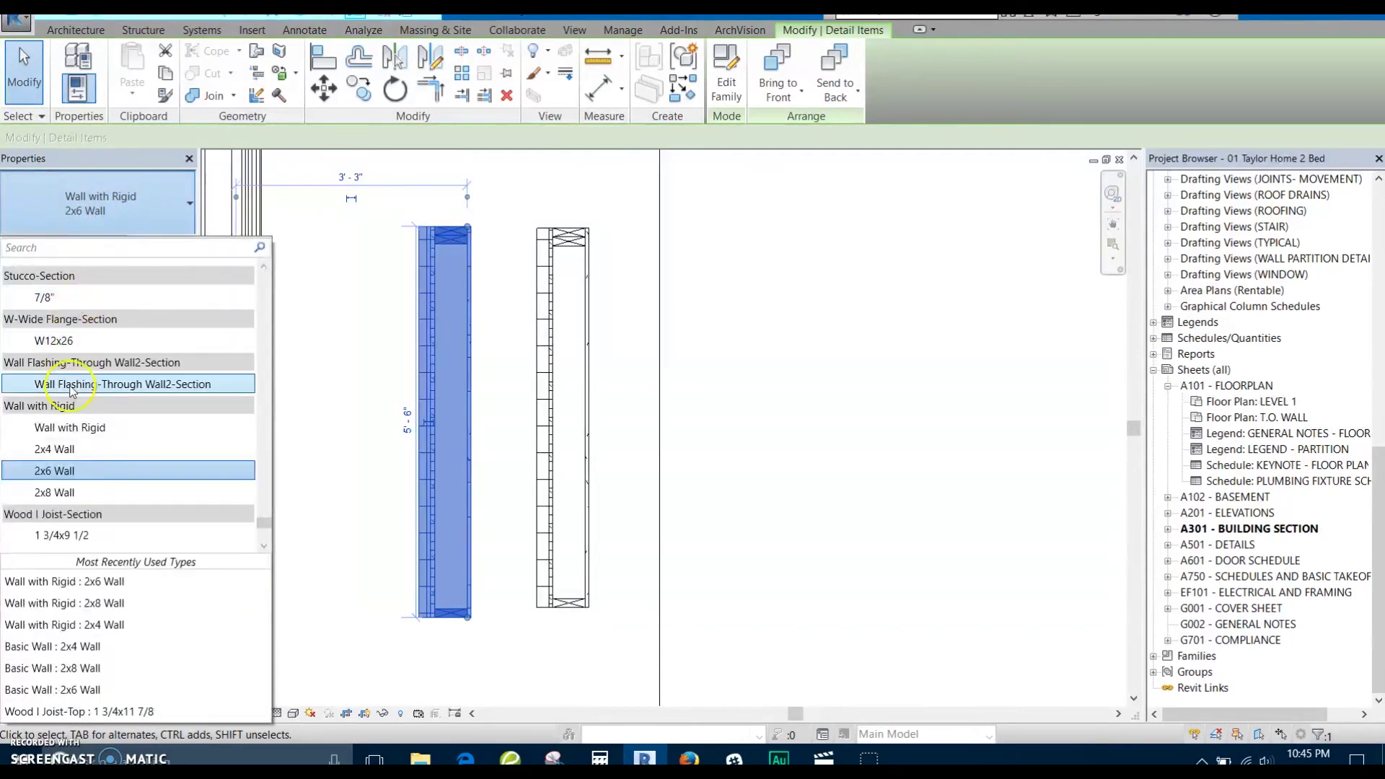
left_click(86, 442)
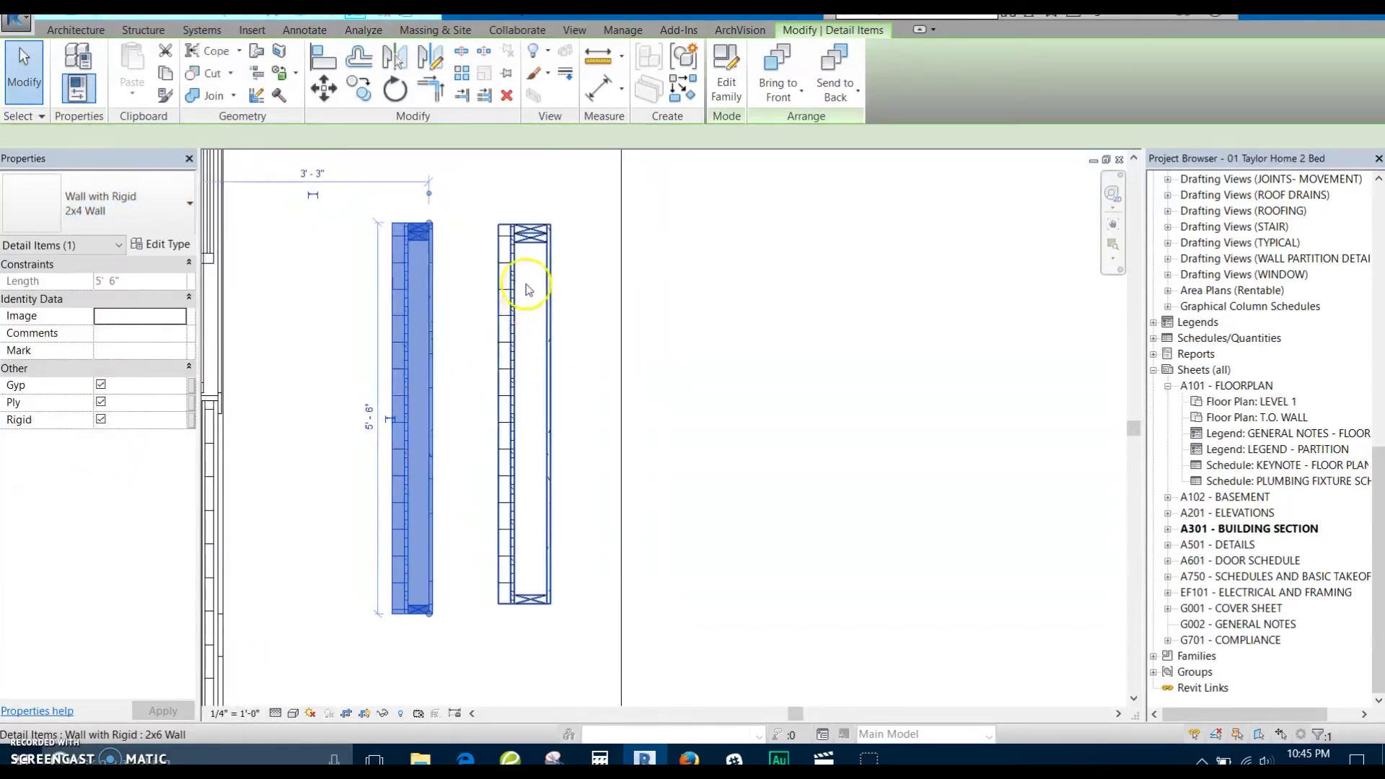
left_click(526, 288)
Place a new 2x8 Wall detail from bottom to the others' top height, and shift the middle wall left
key("d")
key("c")
left_click(94, 206)
left_click(65, 492)
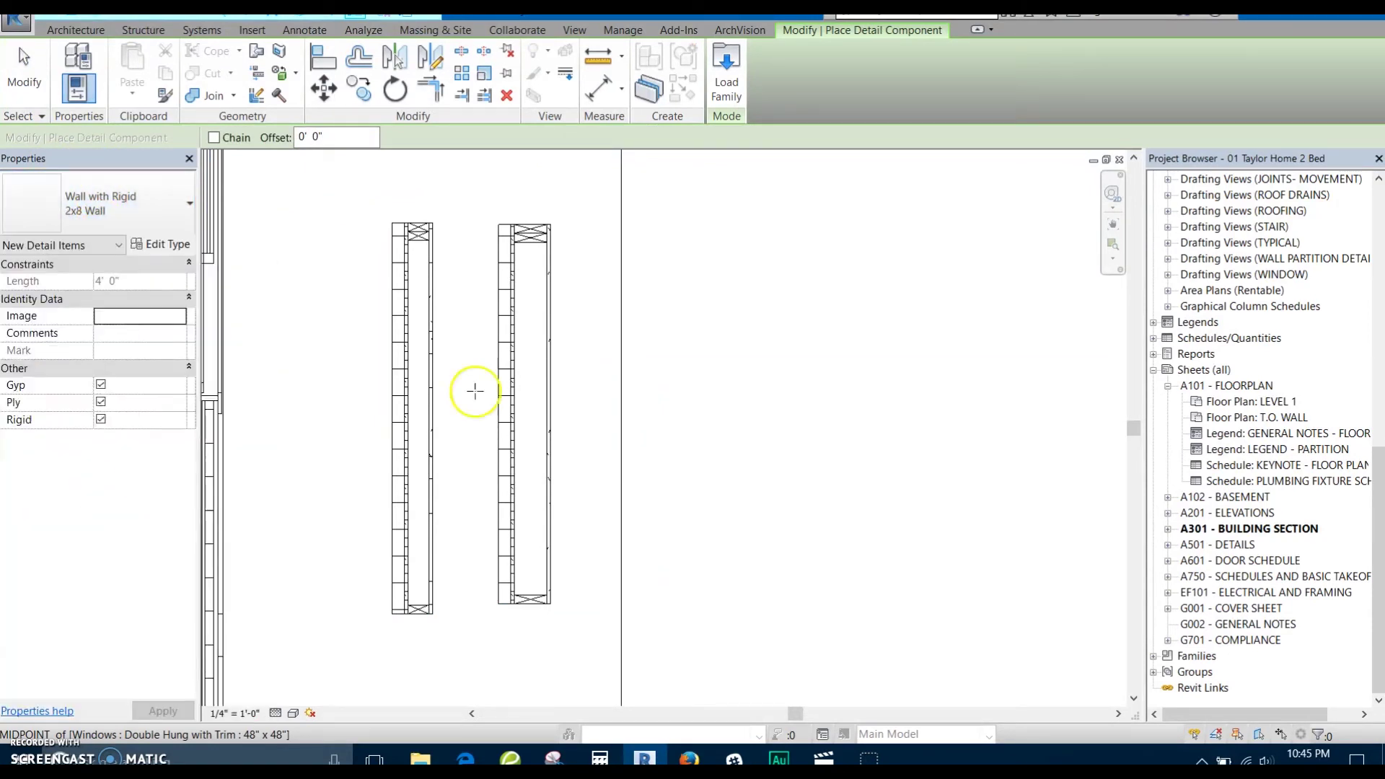
left_click(606, 232)
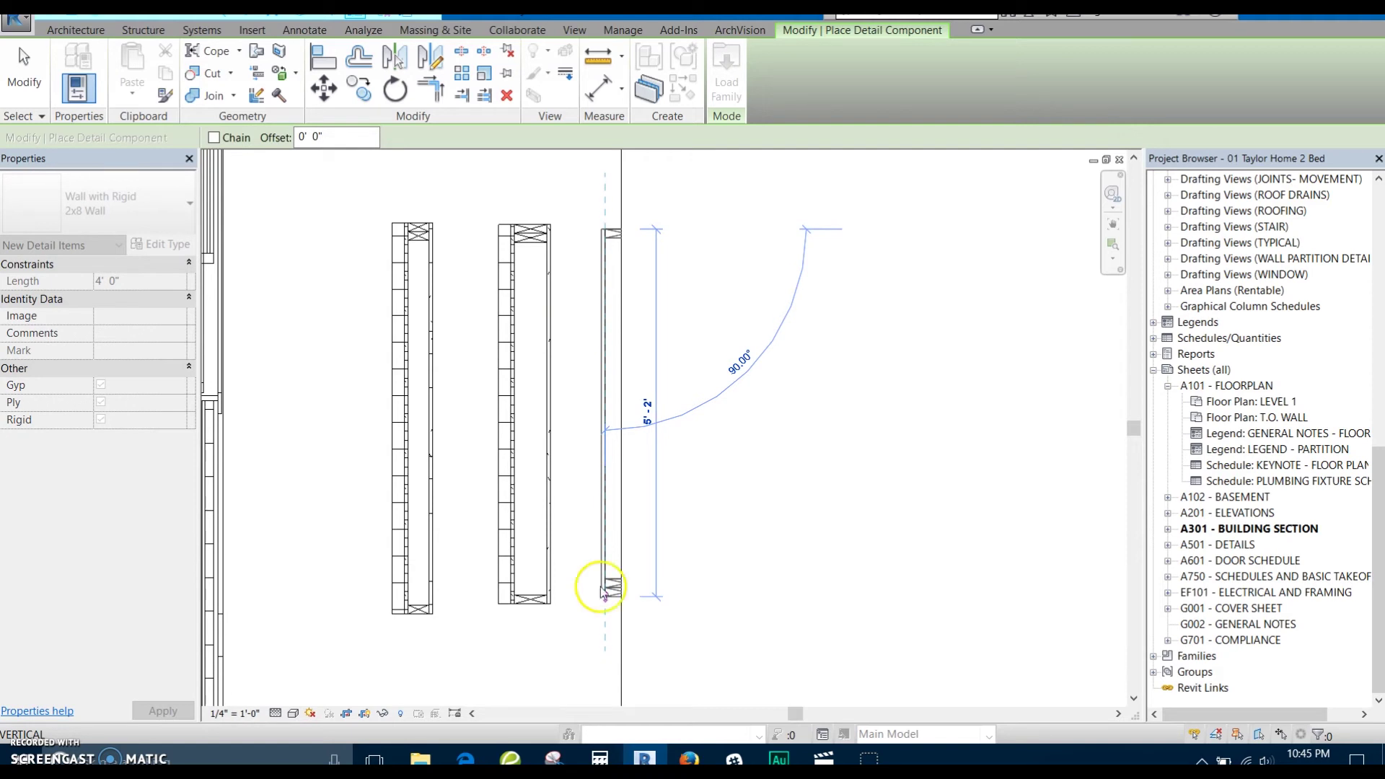
key("Escape")
left_click(594, 596)
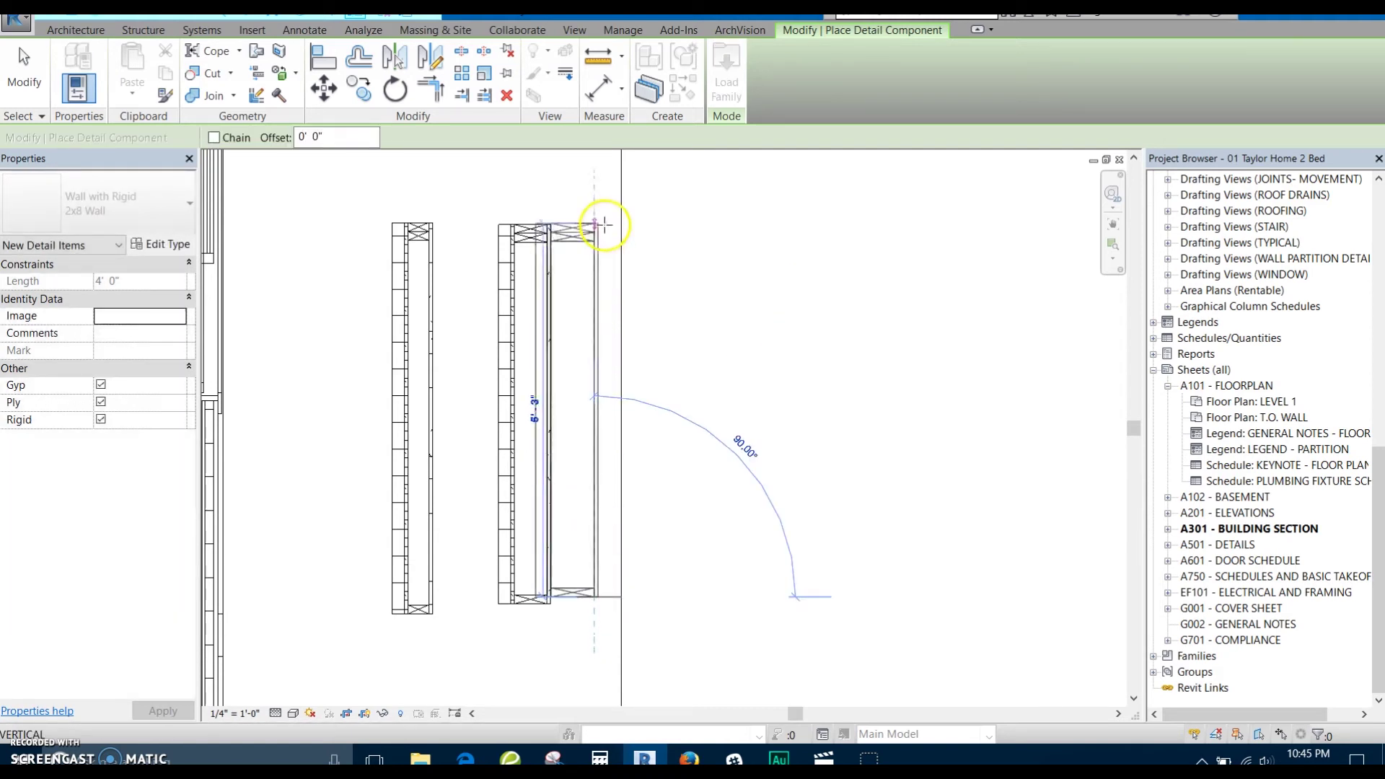
left_click(606, 224)
key("Escape")
mouse_move(513, 301)
left_mouse_down()
mouse_move(478, 295)
mouse_move(517, 294)
left_mouse_up()
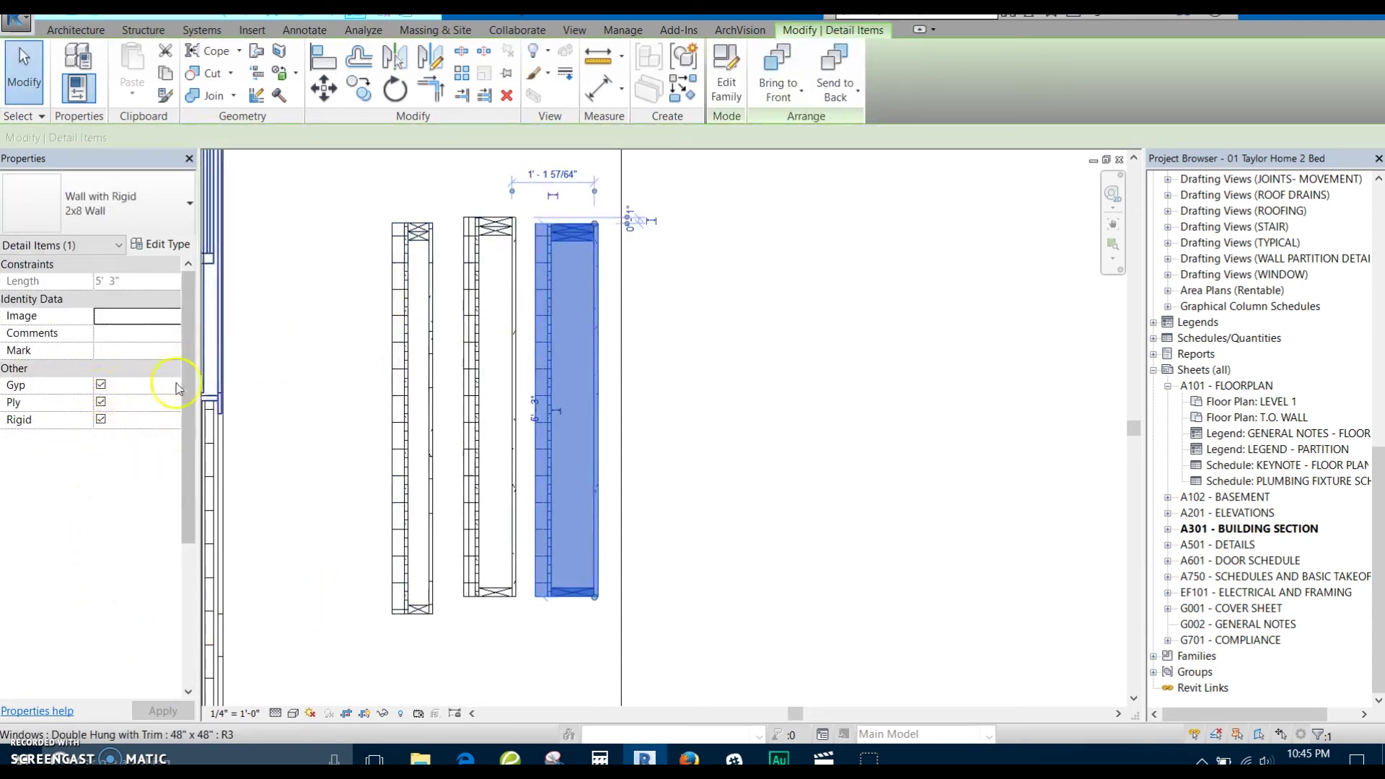
left_click(481, 492)
left_click(156, 247)
left_click(156, 248)
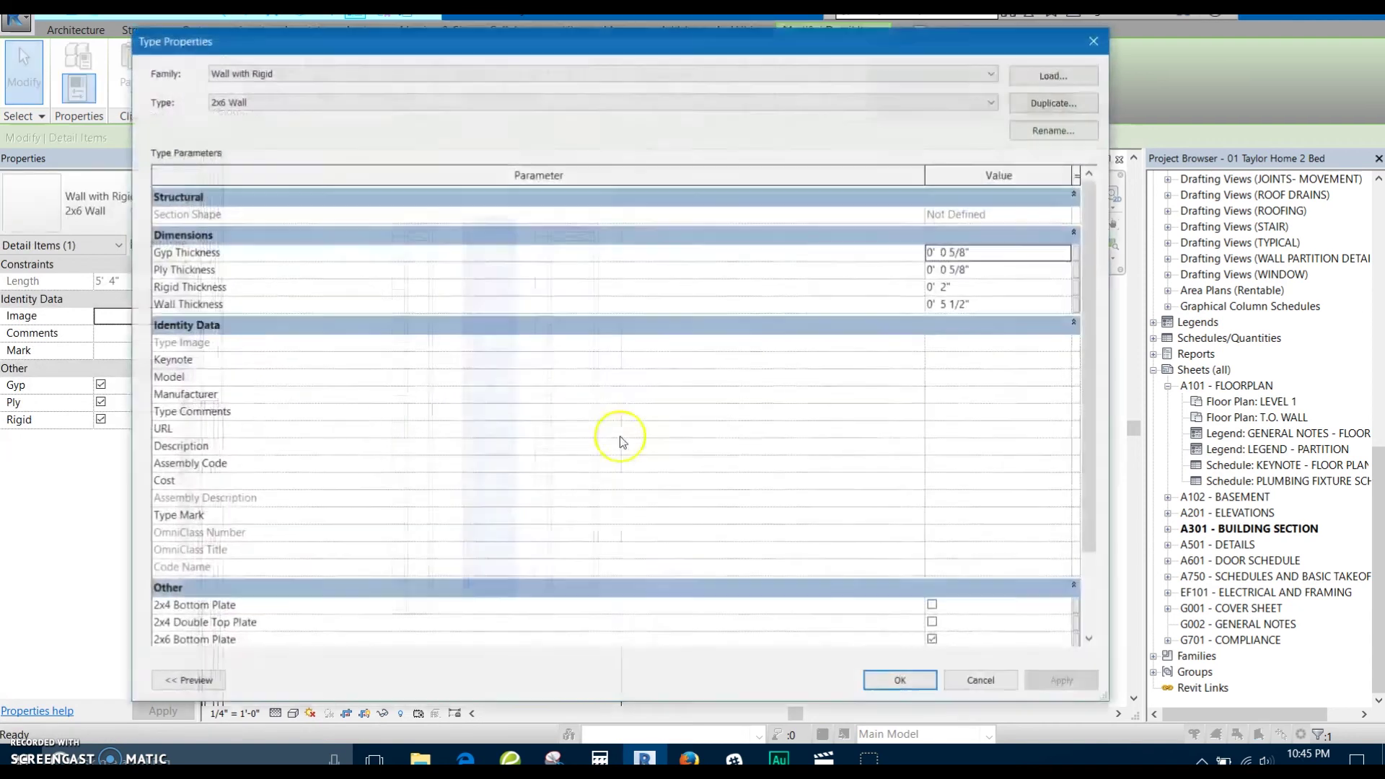
scroll(910, 513, "down", 2)
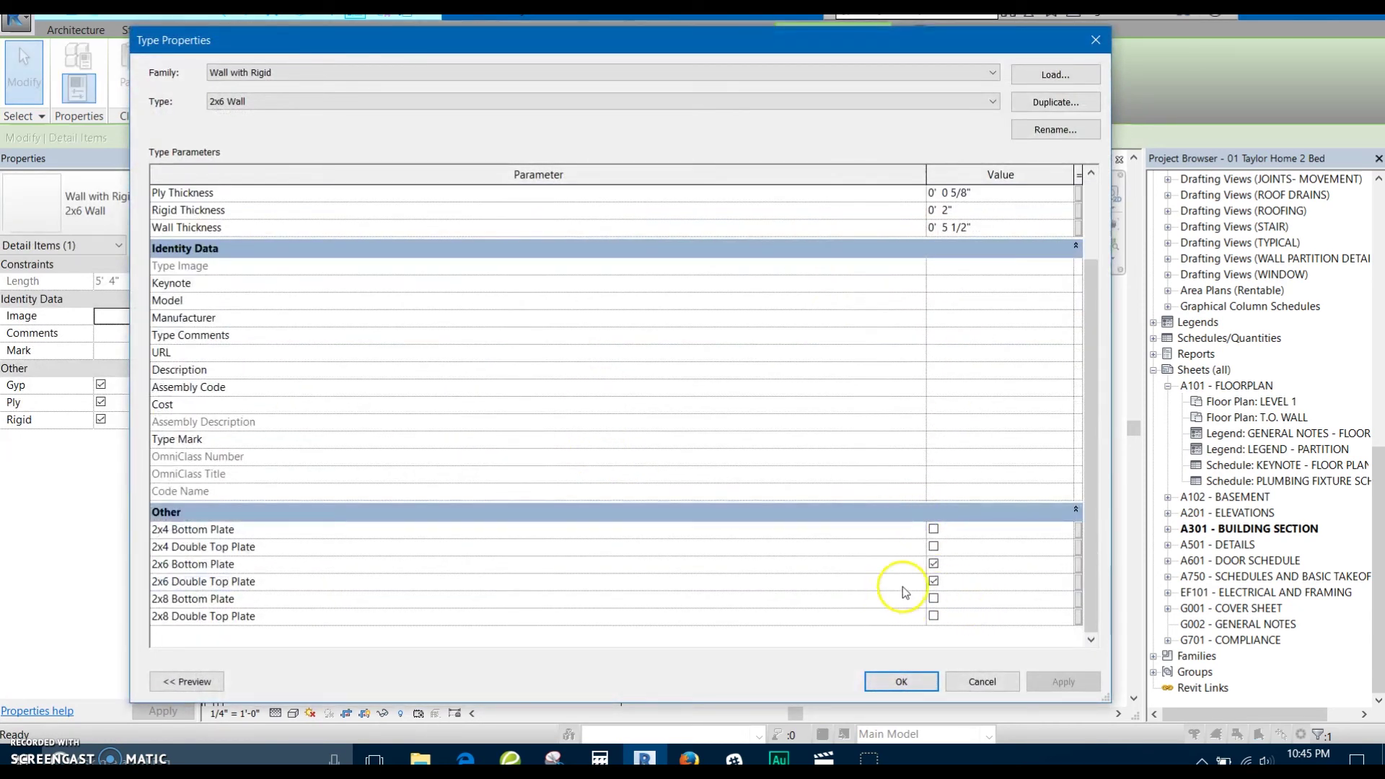
left_click(928, 686)
left_click(913, 695)
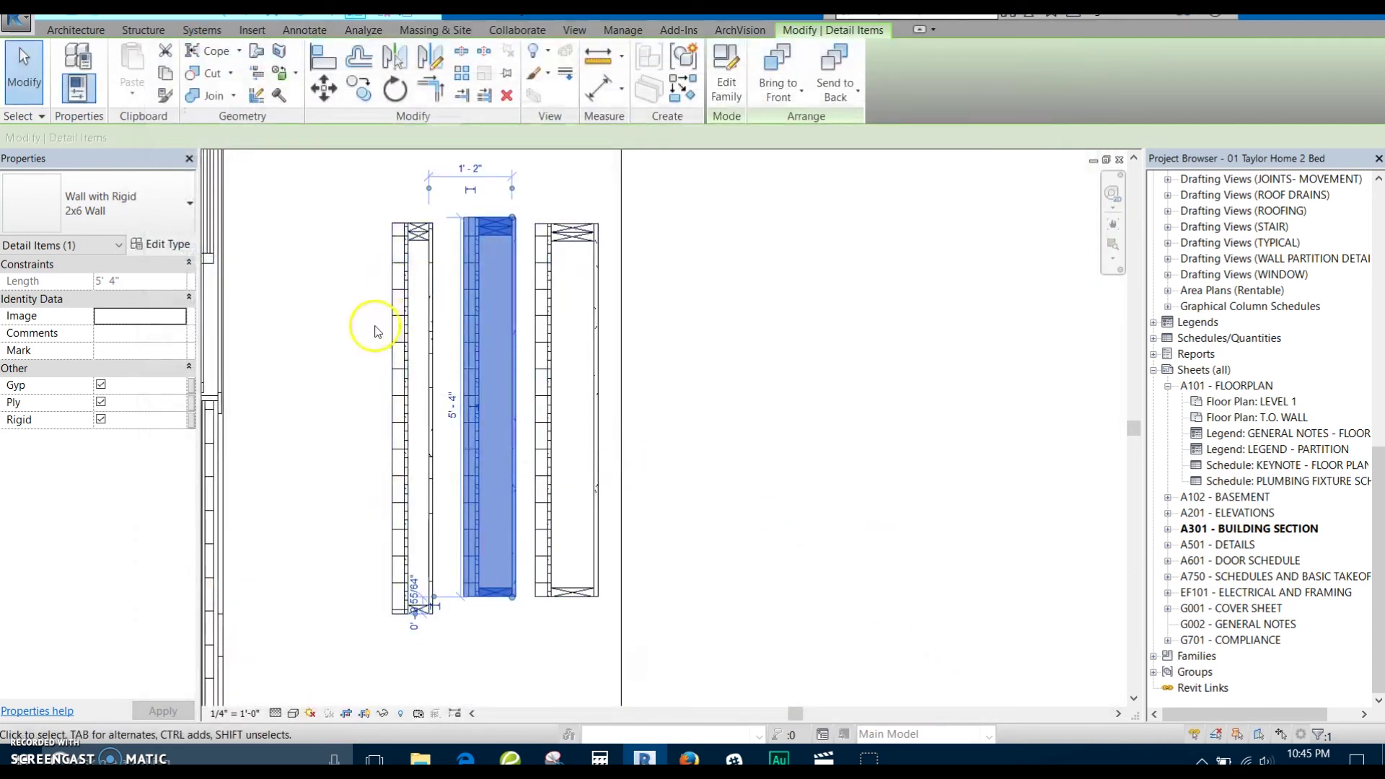
left_click(375, 326)
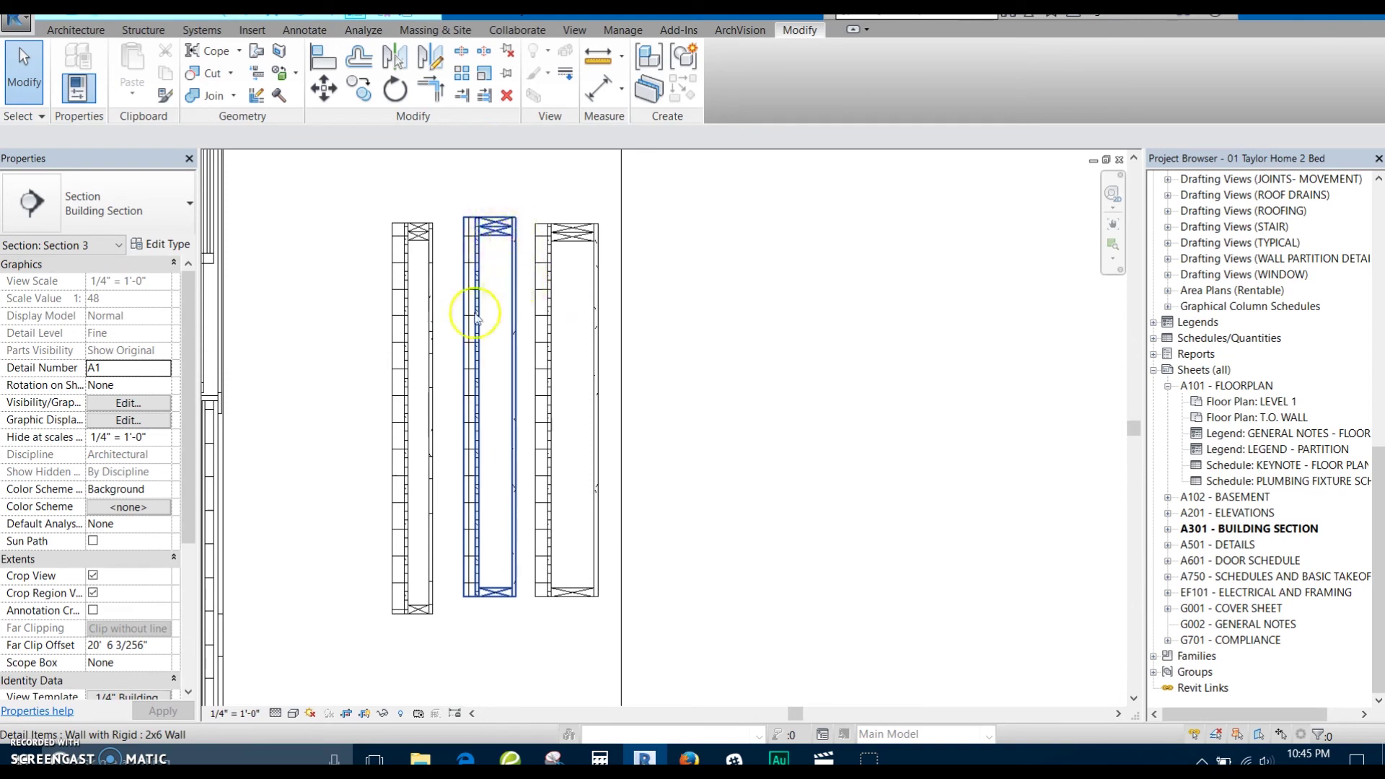
middle_click_drag(475, 316, 517, 375)
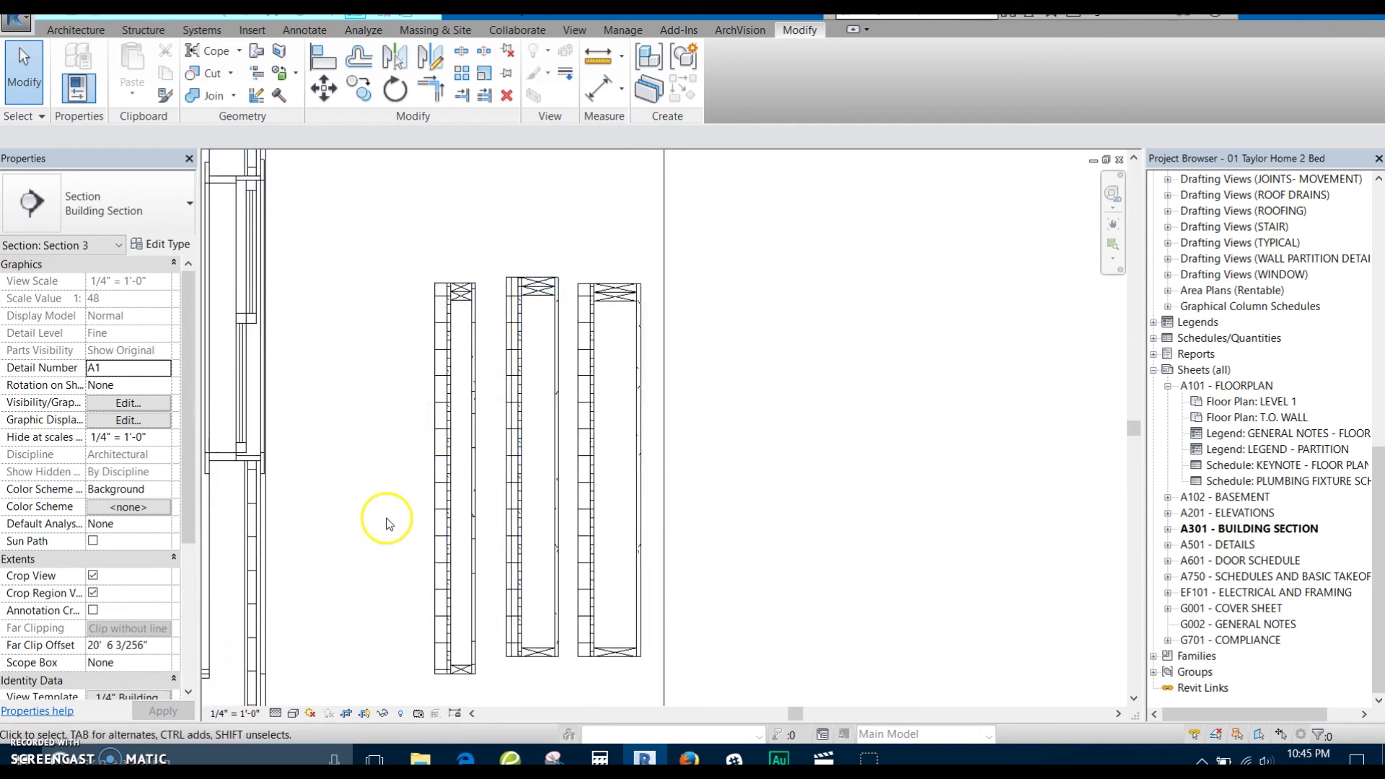
scroll(411, 510, "up", 1)
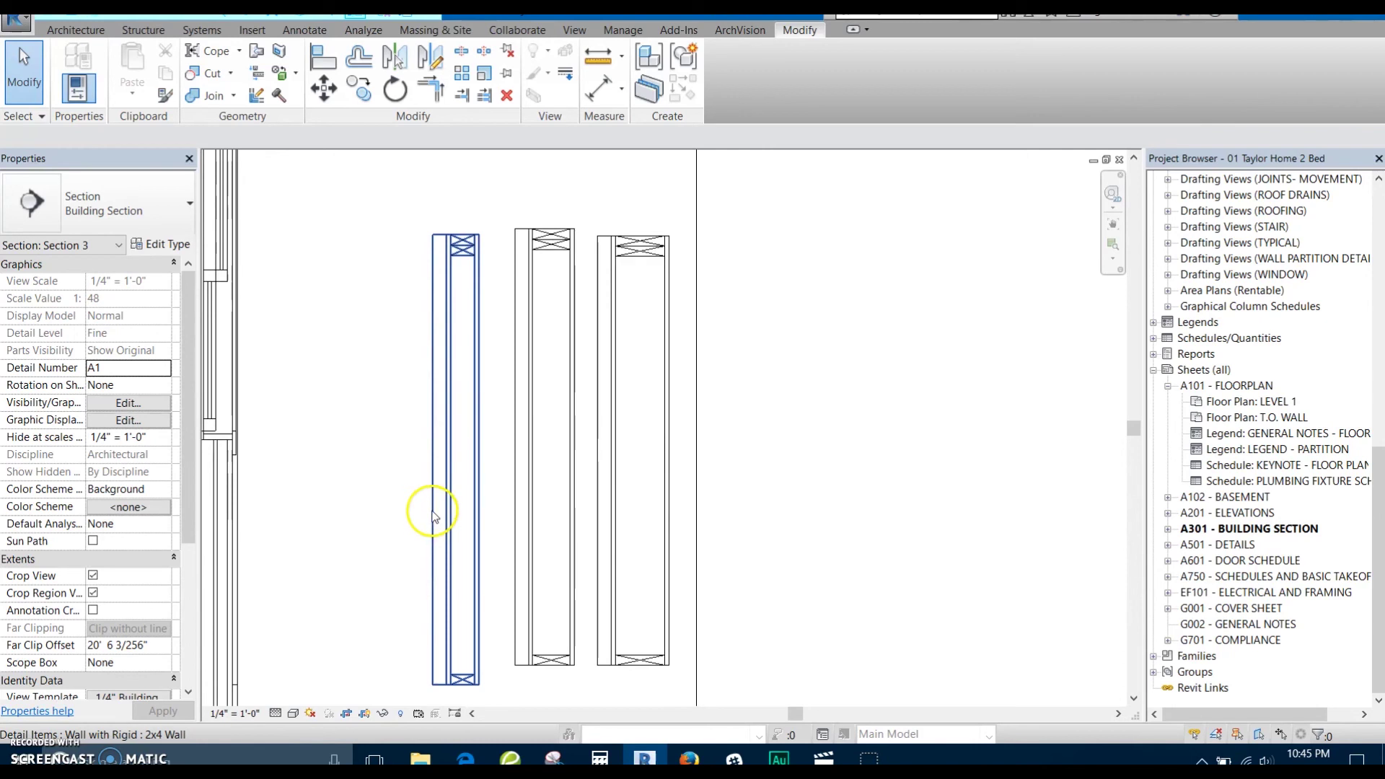